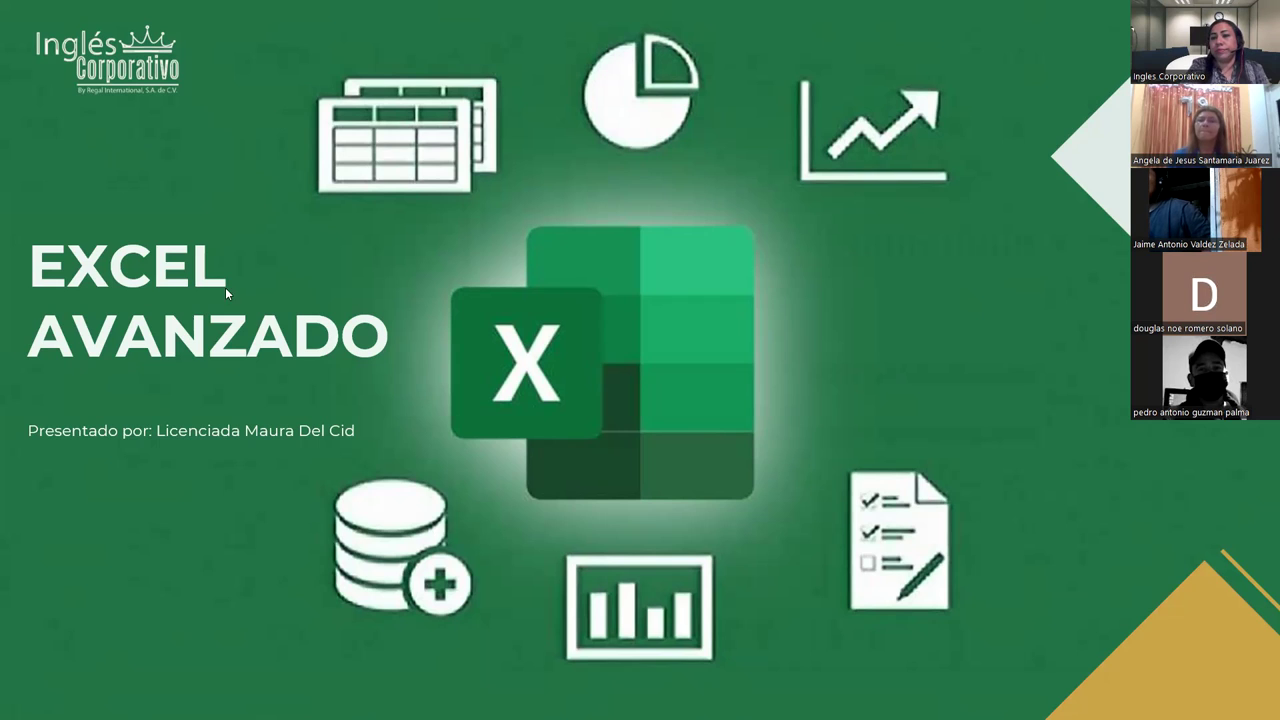
Advance the slide show from the EXCEL AVANZADO title to the SESIÓN 11 slide
left_click(873, 287)
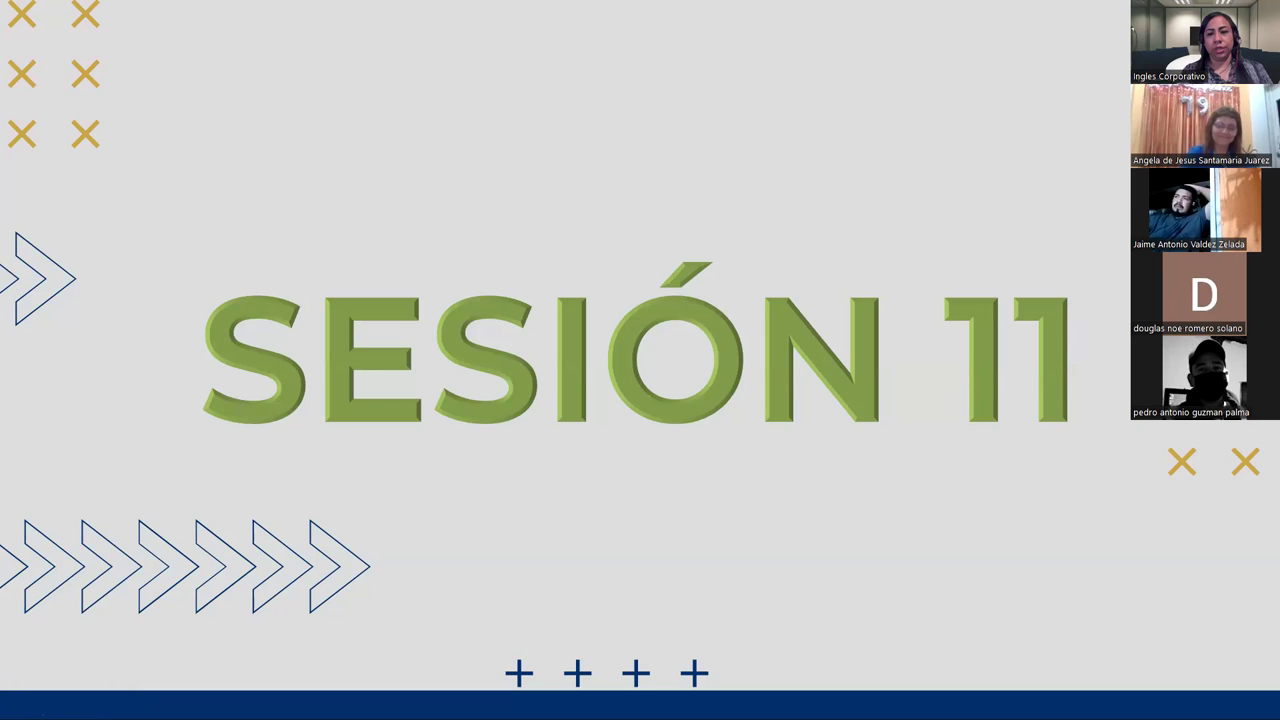
Advance past the AGENDA slide to the CONTENIDO SESIÓN 11 slide
key("Right")
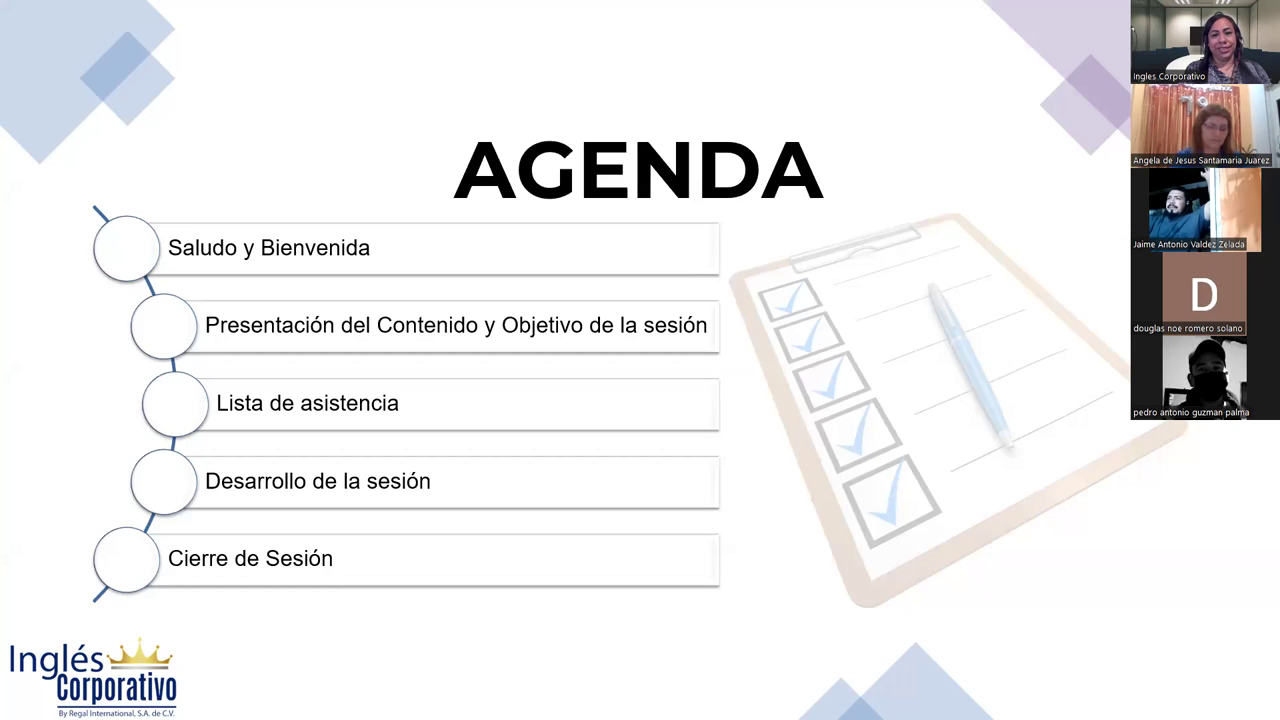
key("Right")
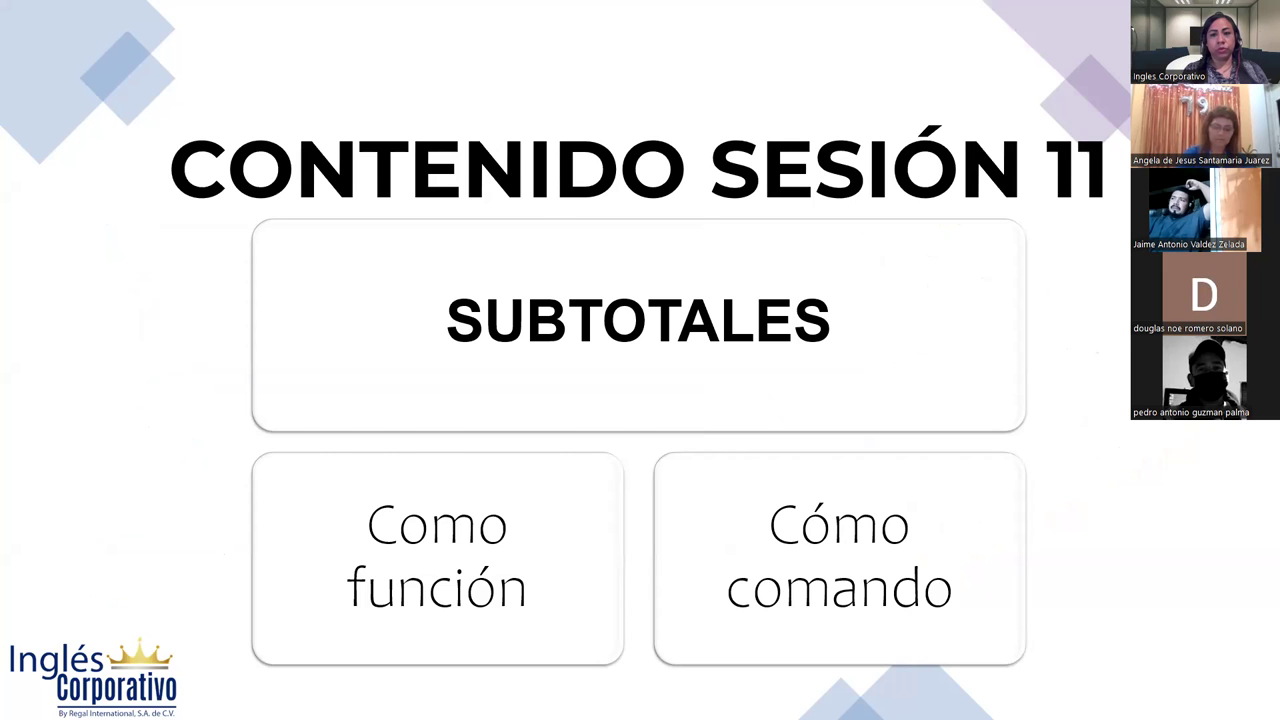
Advance past OBJETIVO SESIÓN 11 to the FUNCIÓN SUBTOTALES slide
key("Right")
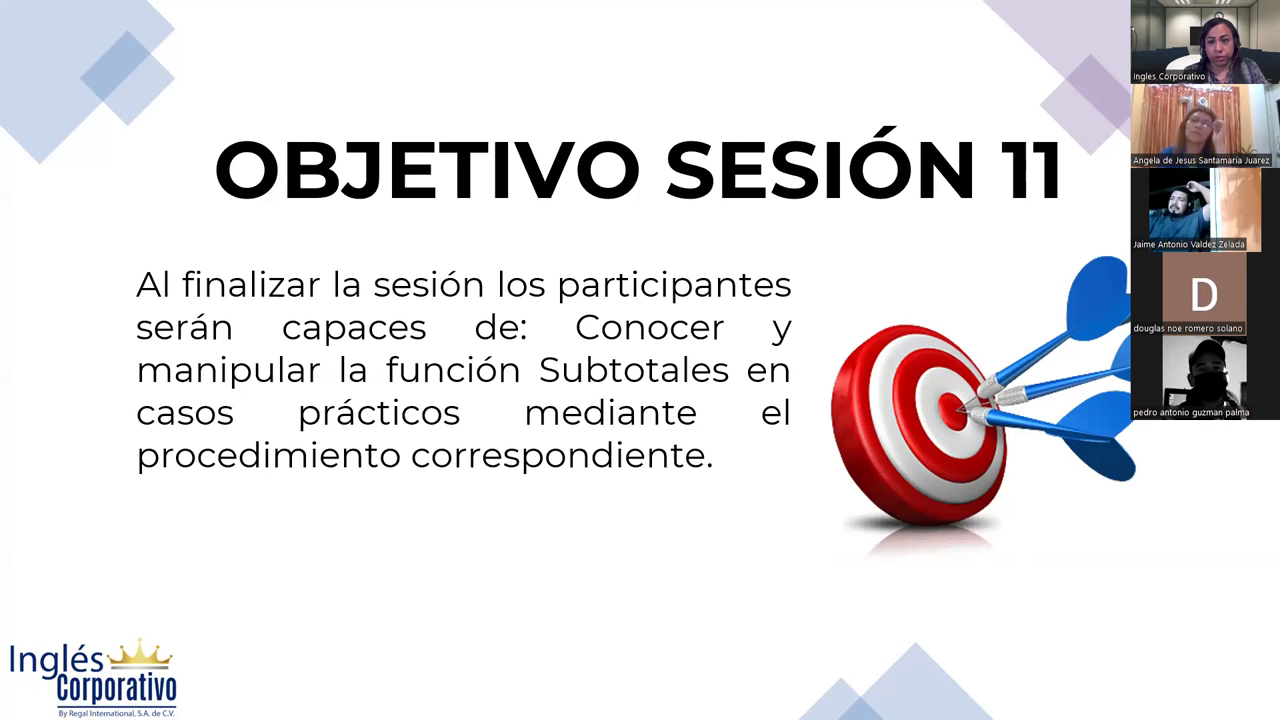
key("Right")
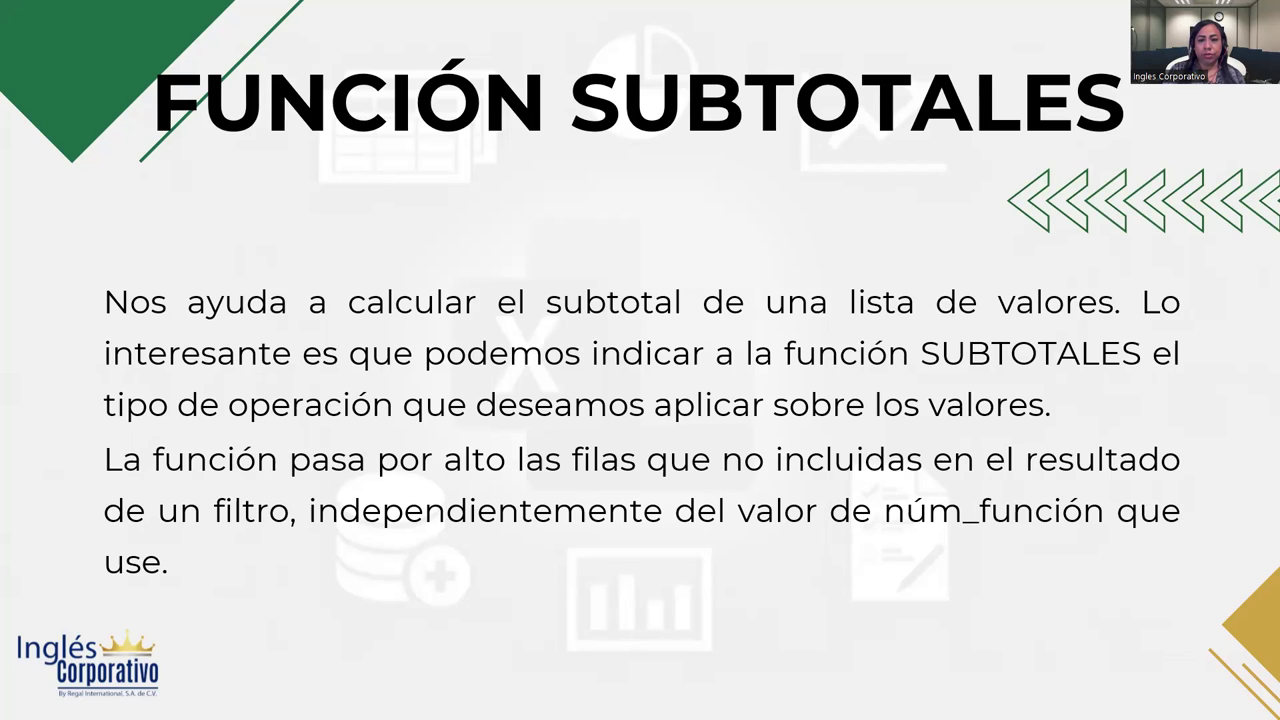
Show the FUNCIÓN SUBTOTALES SINTAXIS slide with its function-number table
key("Right")
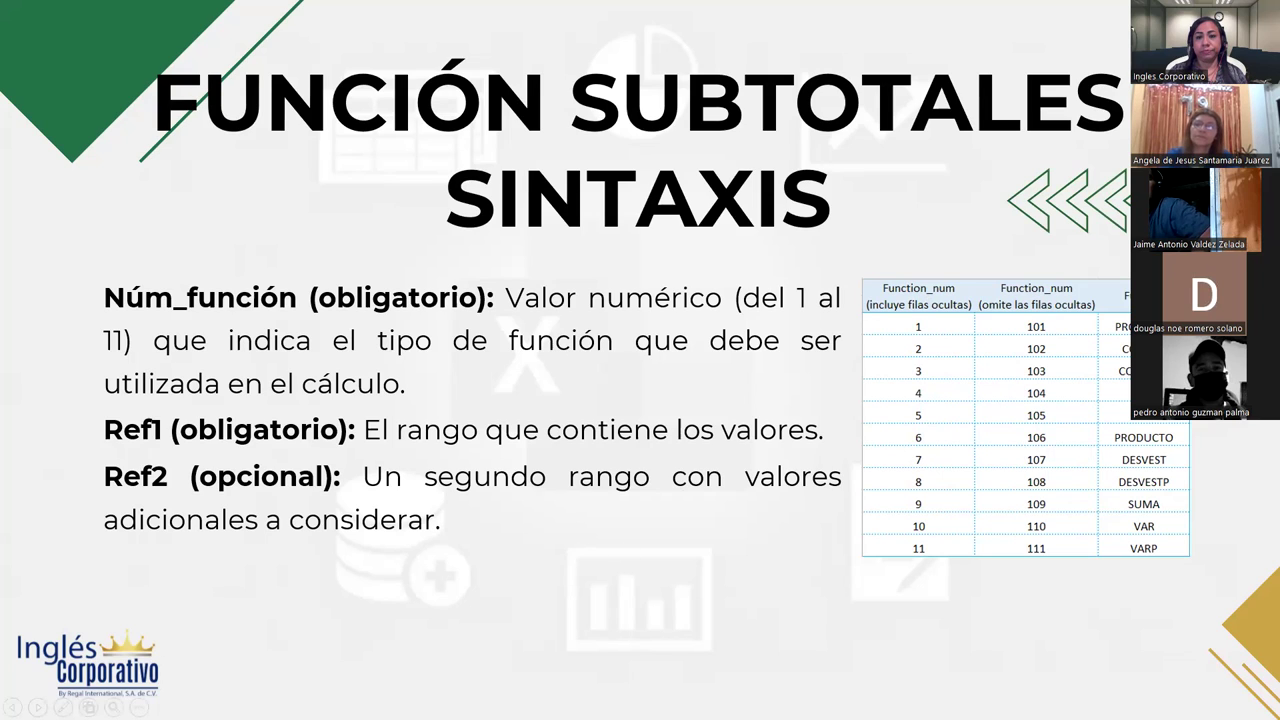
Show the COMANDO SUBTOTAL slide listing the four steps from the Datos tab
key("Right")
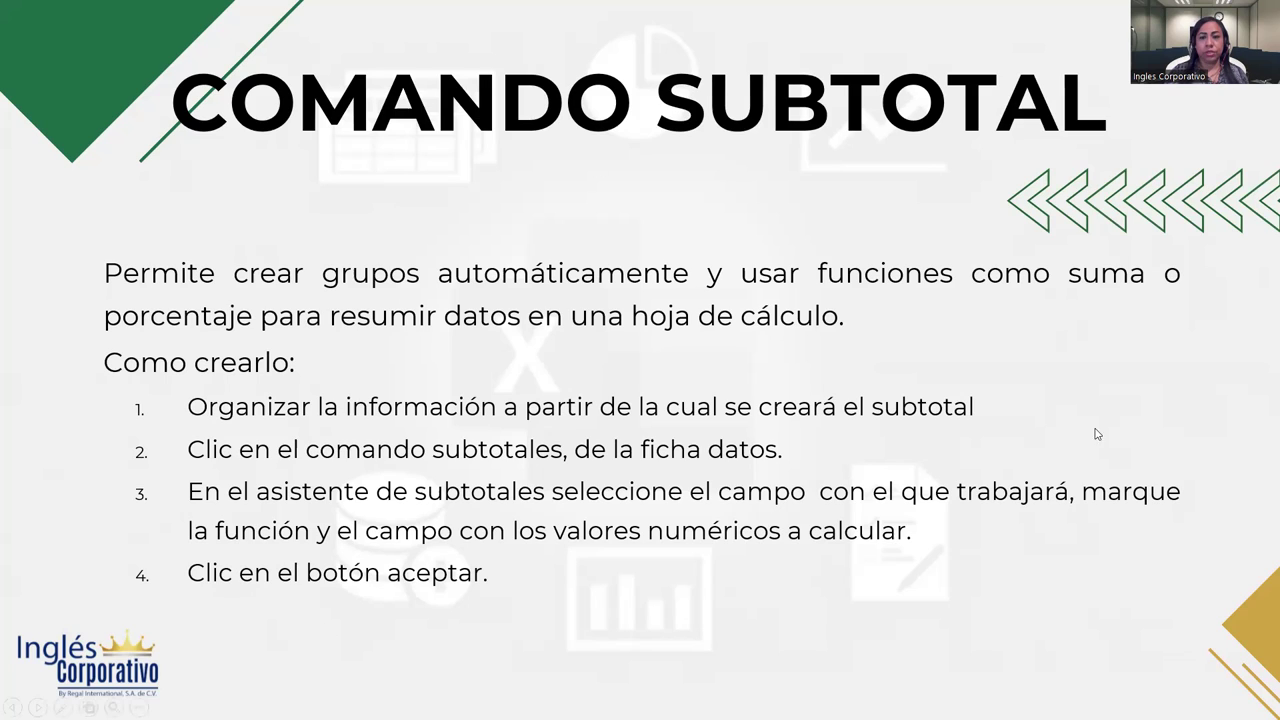
Advance to the DESARROLLO slide, then switch to the Práctica sesión 11 workbook in Excel
key("Right")
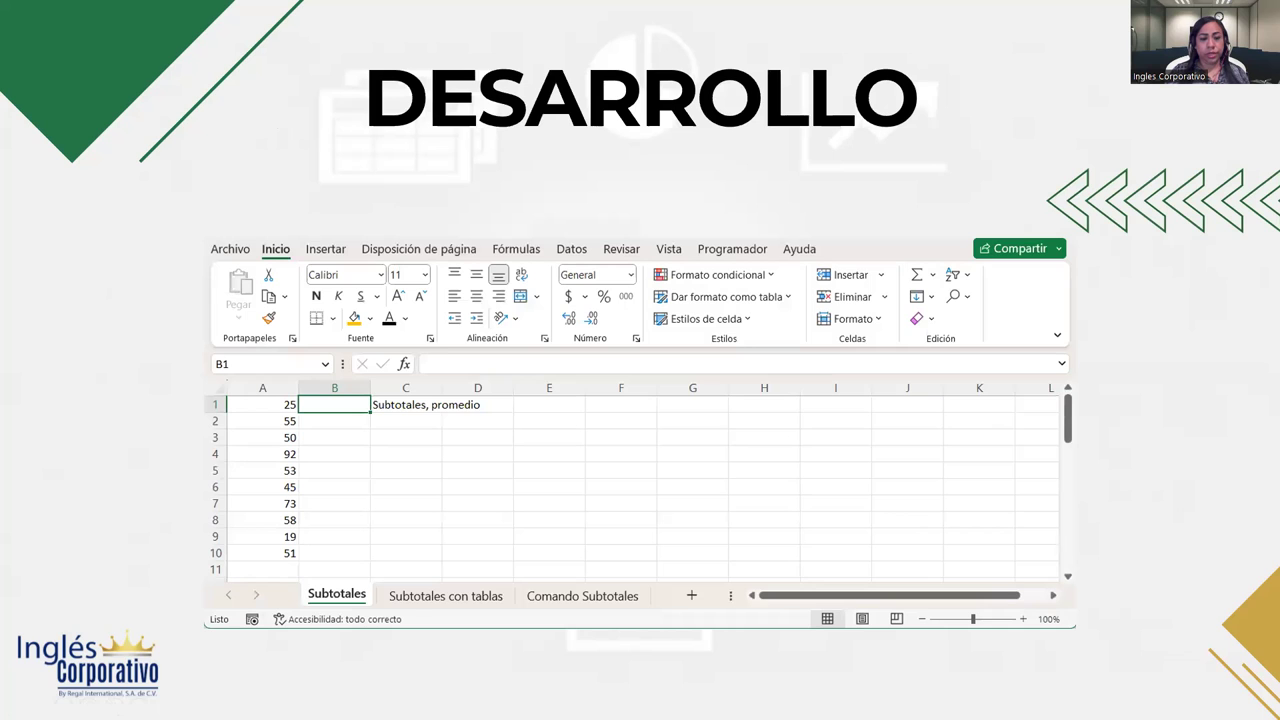
key("alt+Tab")
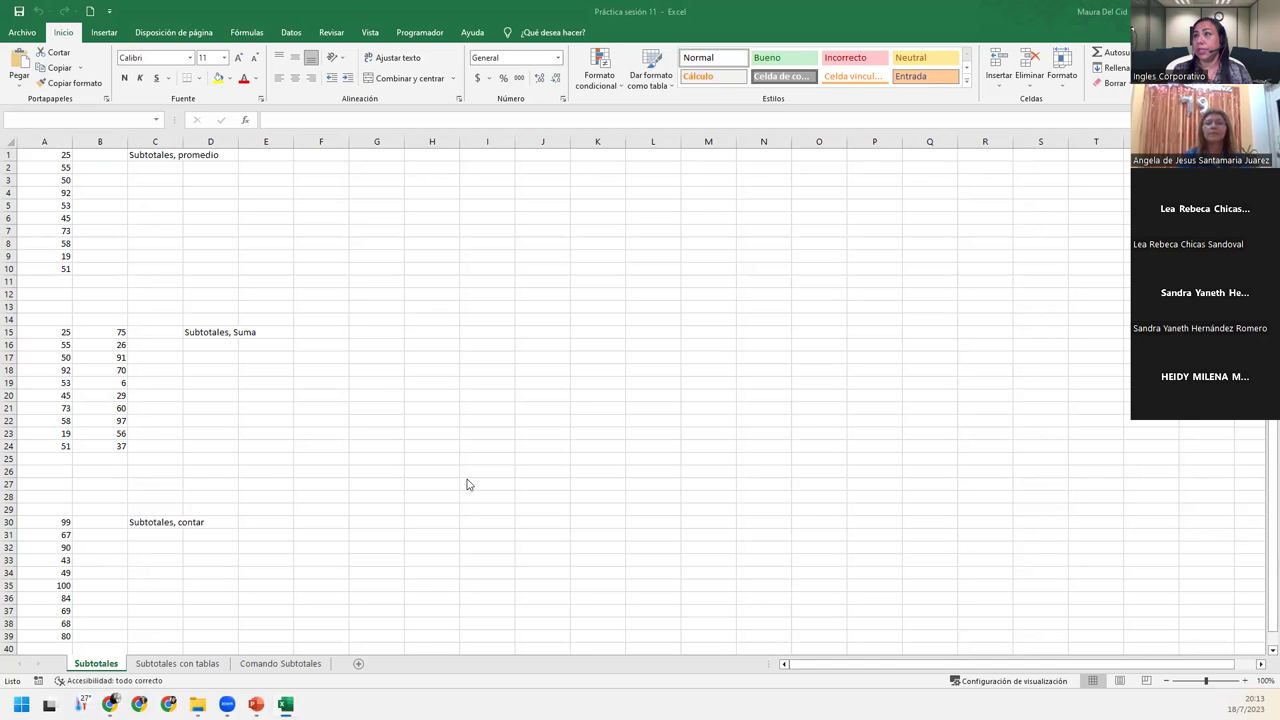
Zoom the Subtotales sheet to 240% and select cell C2 beside the promedio label
left_click(1245, 683)
left_click(1245, 681)
left_click(1245, 681)
left_click(1245, 681)
left_click(1245, 681)
left_click(1245, 681)
left_click(1245, 681)
left_click(1245, 681)
left_click(1245, 681)
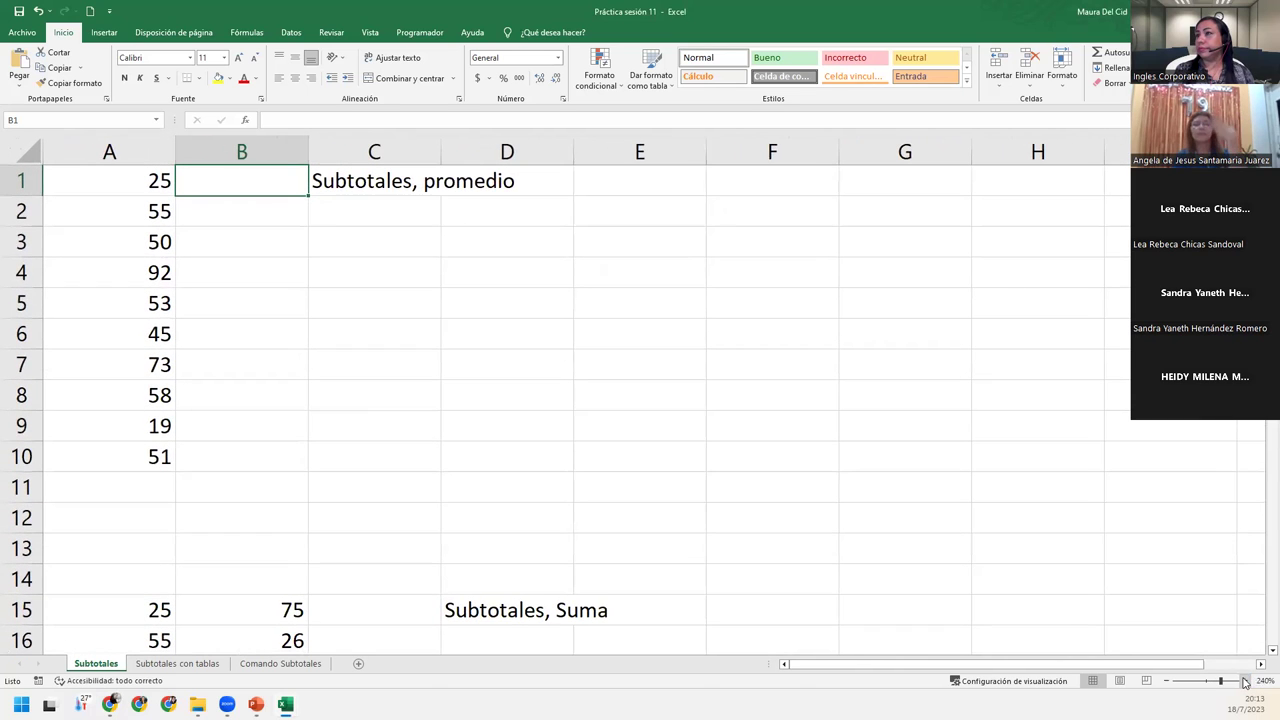
left_click(330, 183)
left_click(351, 206)
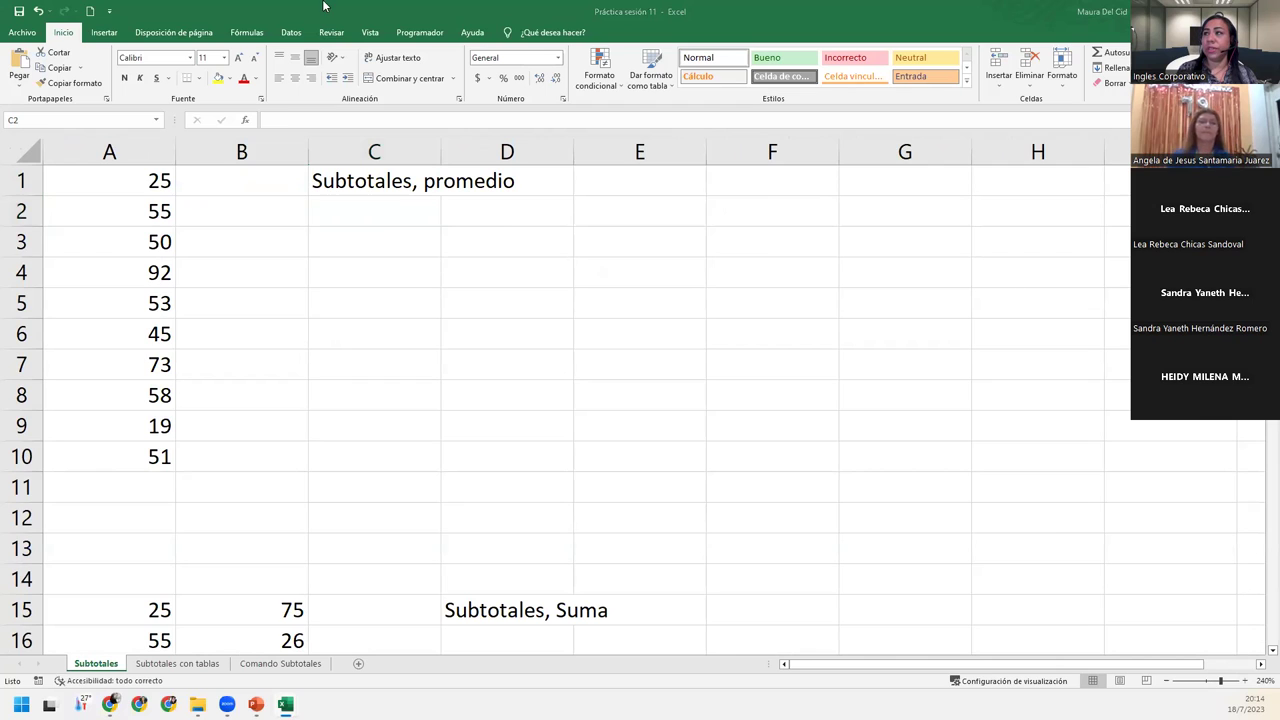
left_click(397, 211)
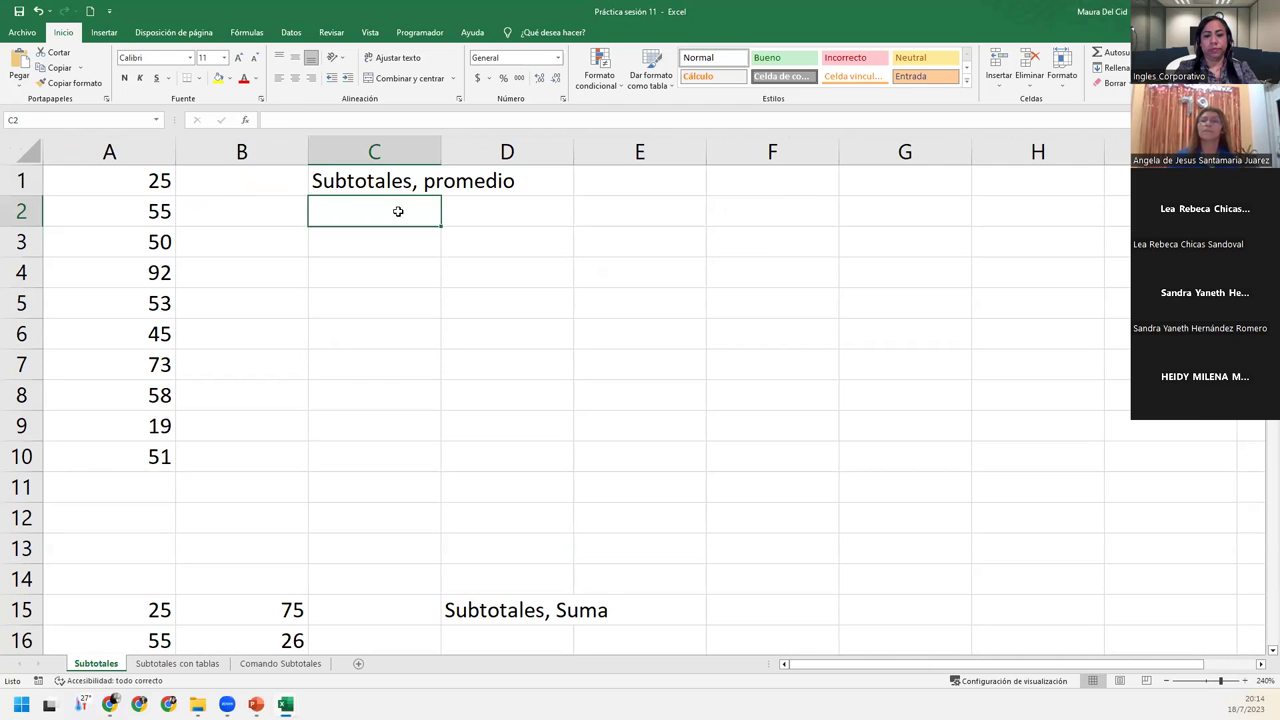
In C2, start the formula =SUBTOTALES(1; using function number 1 for an average
type("=")
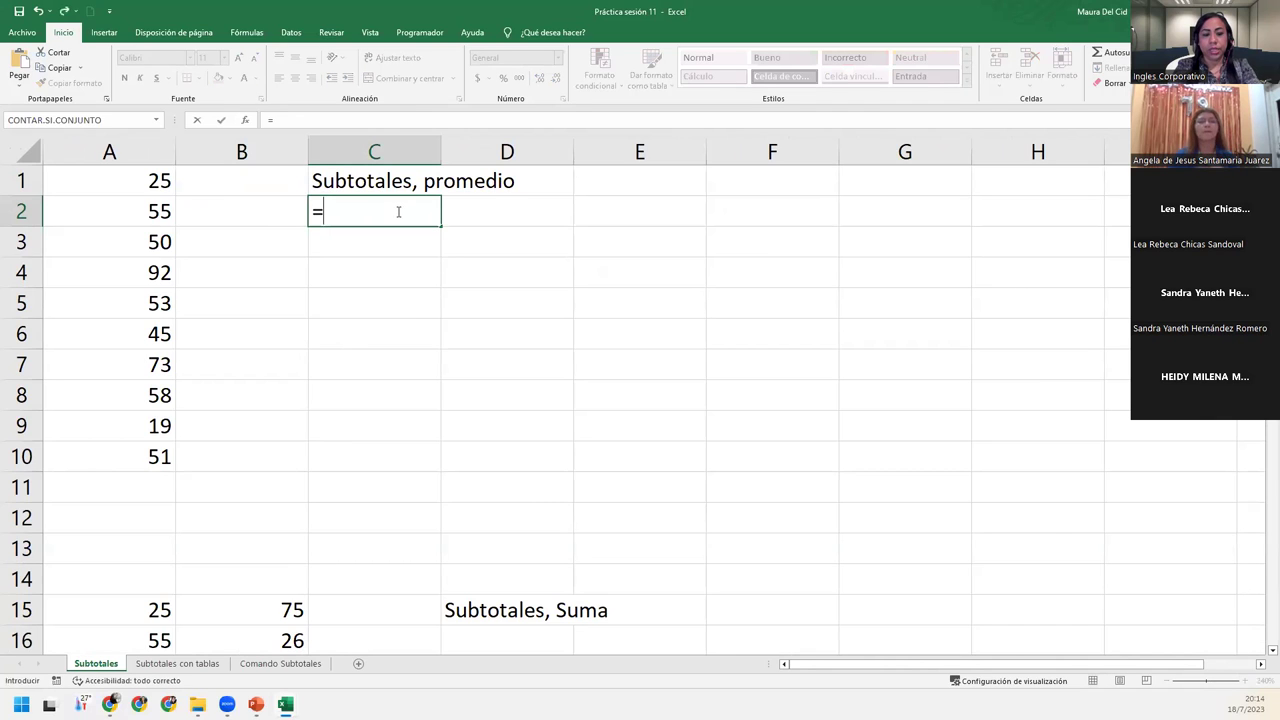
type("subtot")
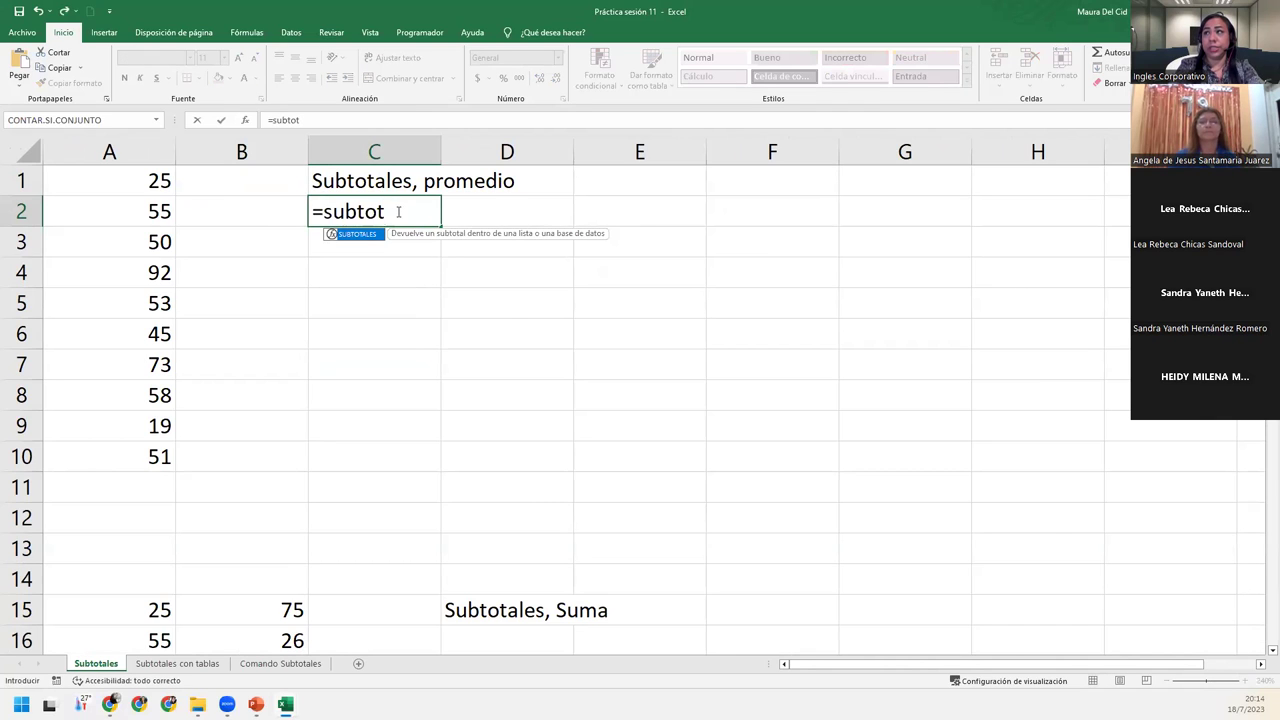
key("Tab")
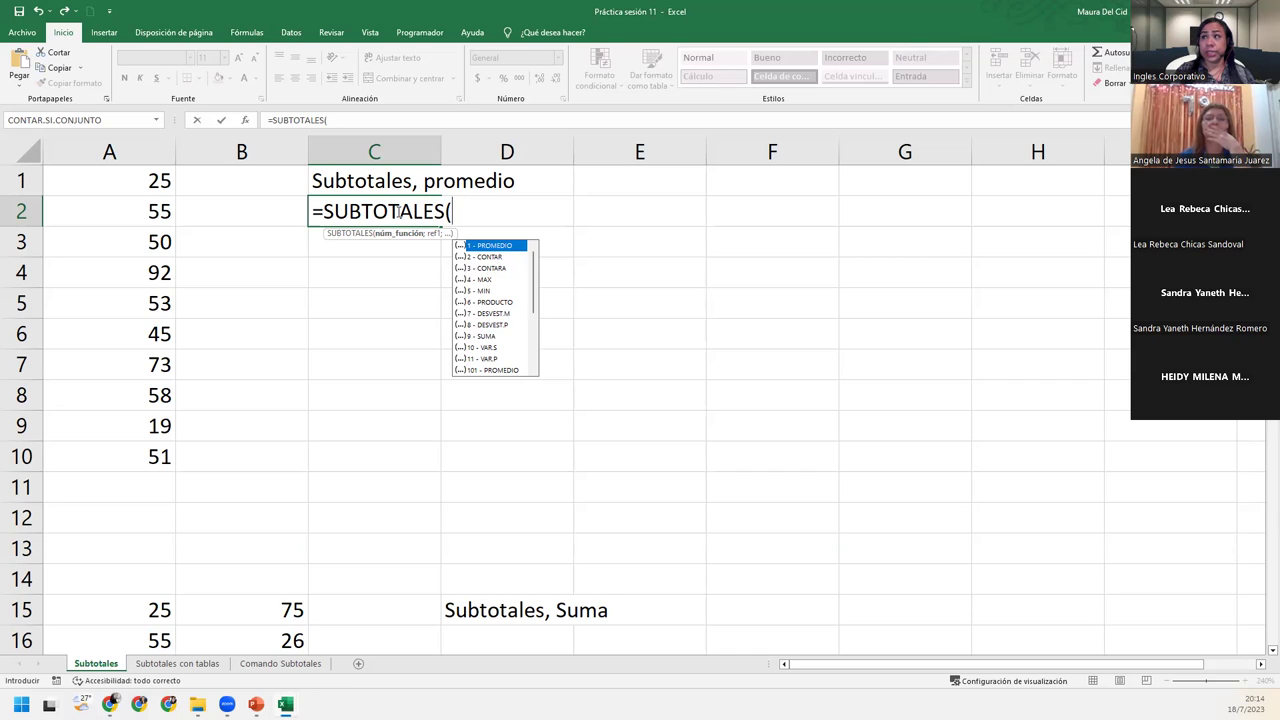
type("1")
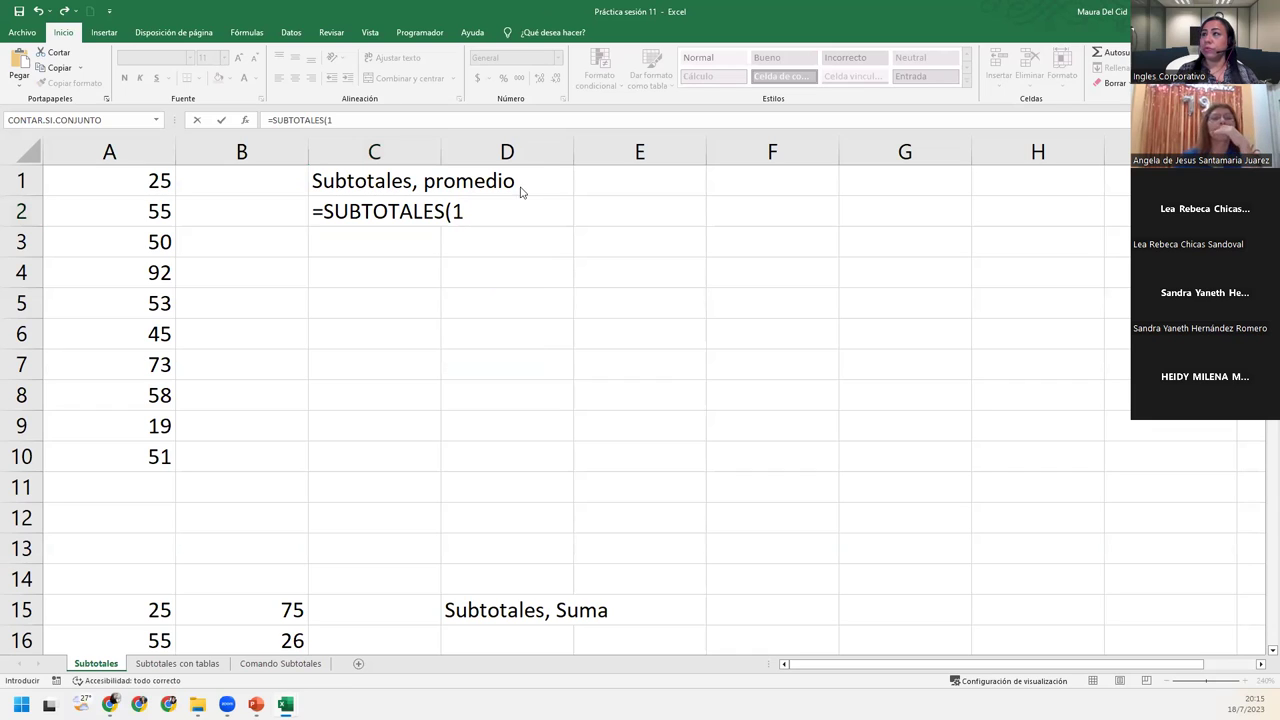
left_click(480, 202)
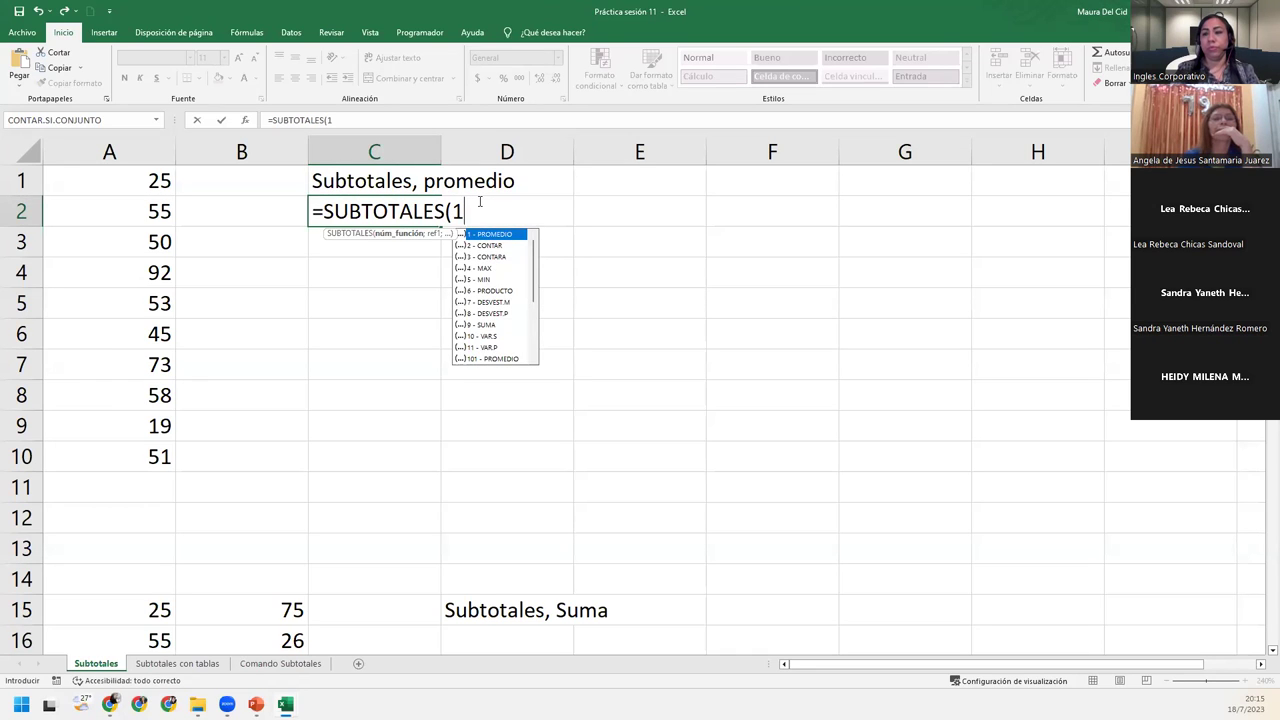
type(";")
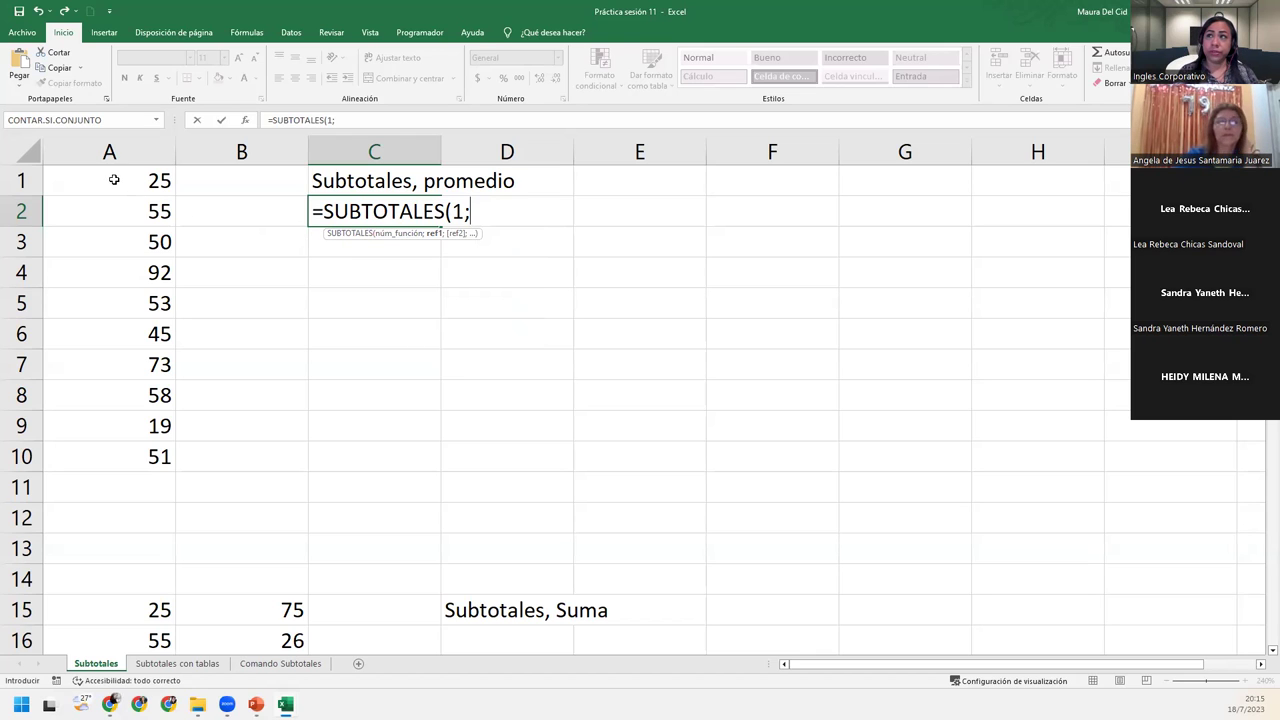
Complete C2 as =SUBTOTALES(1;A1:A10) so it shows 52.1
left_click_drag(111, 177, 157, 455)
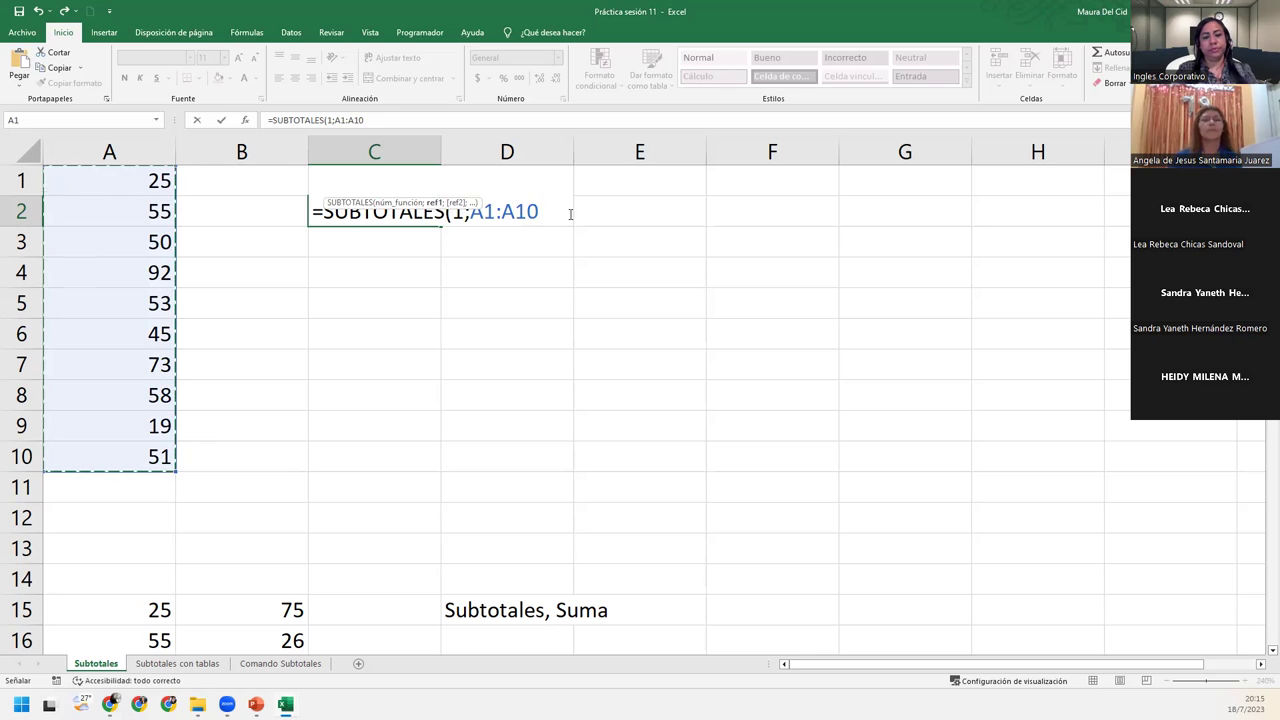
type(")")
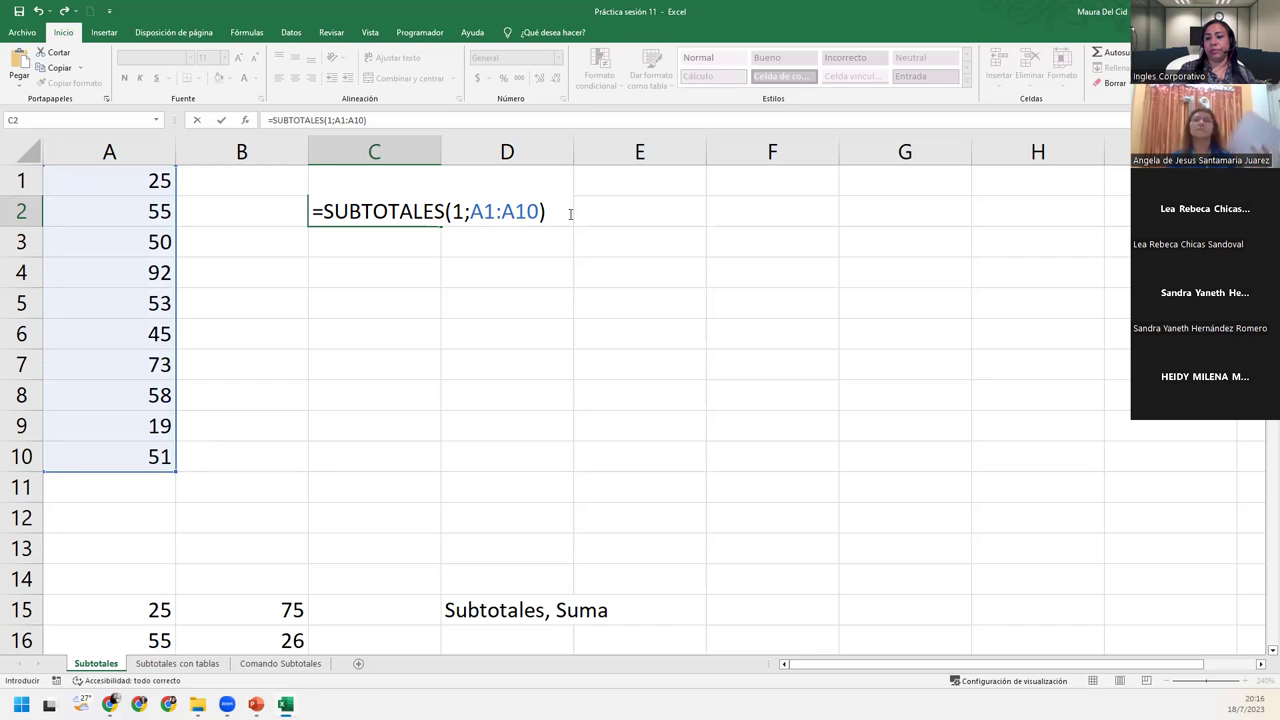
key("Return")
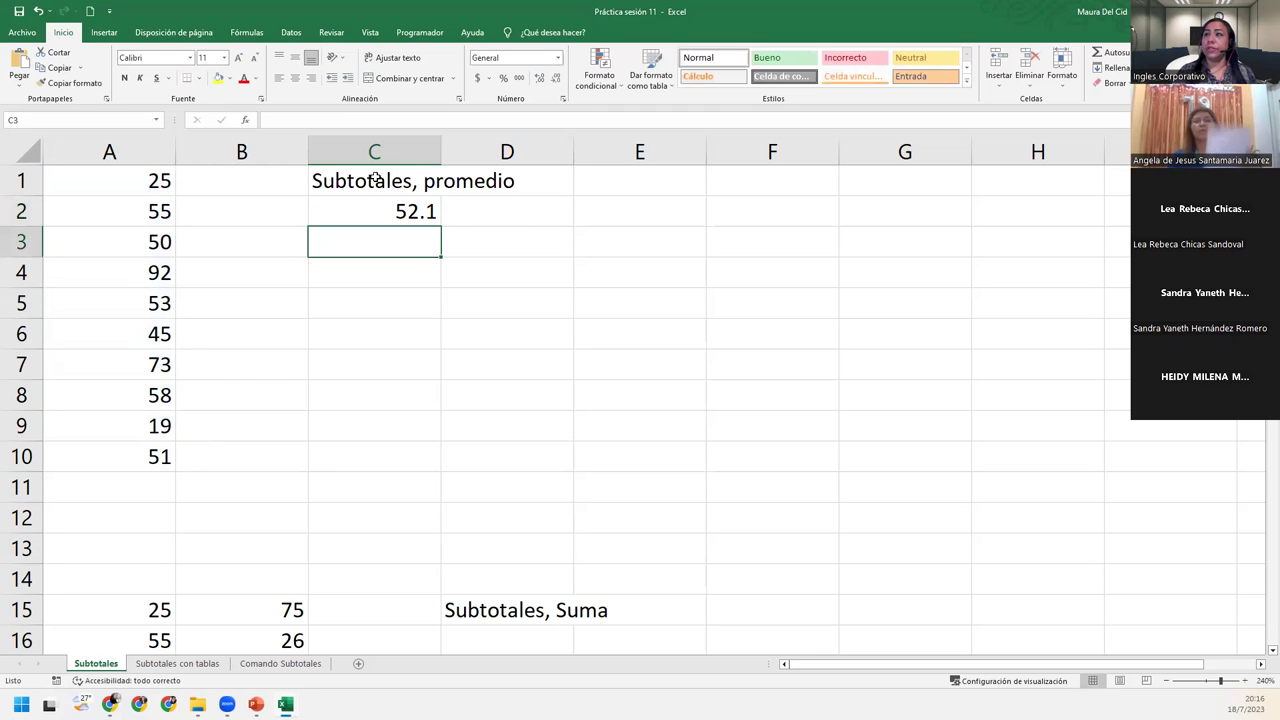
Hide row 4 (value 92) and confirm C2 still shows 52.1
left_click(380, 215)
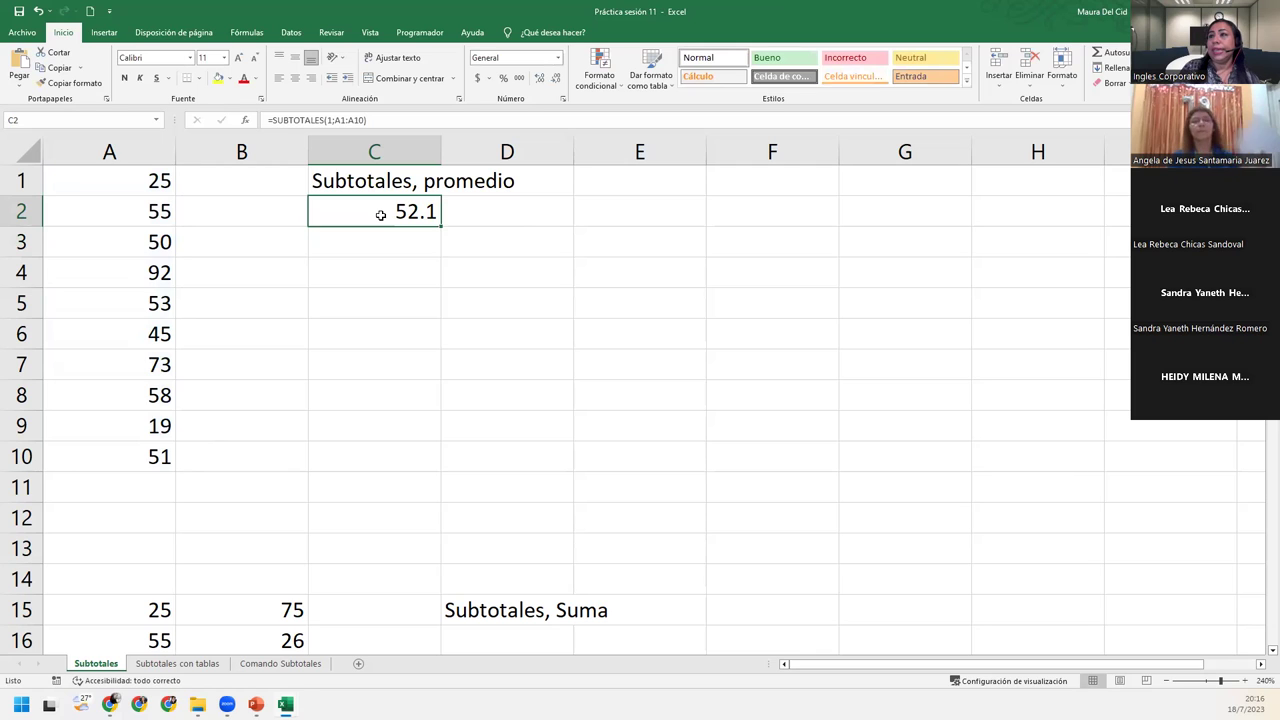
right_click(21, 272)
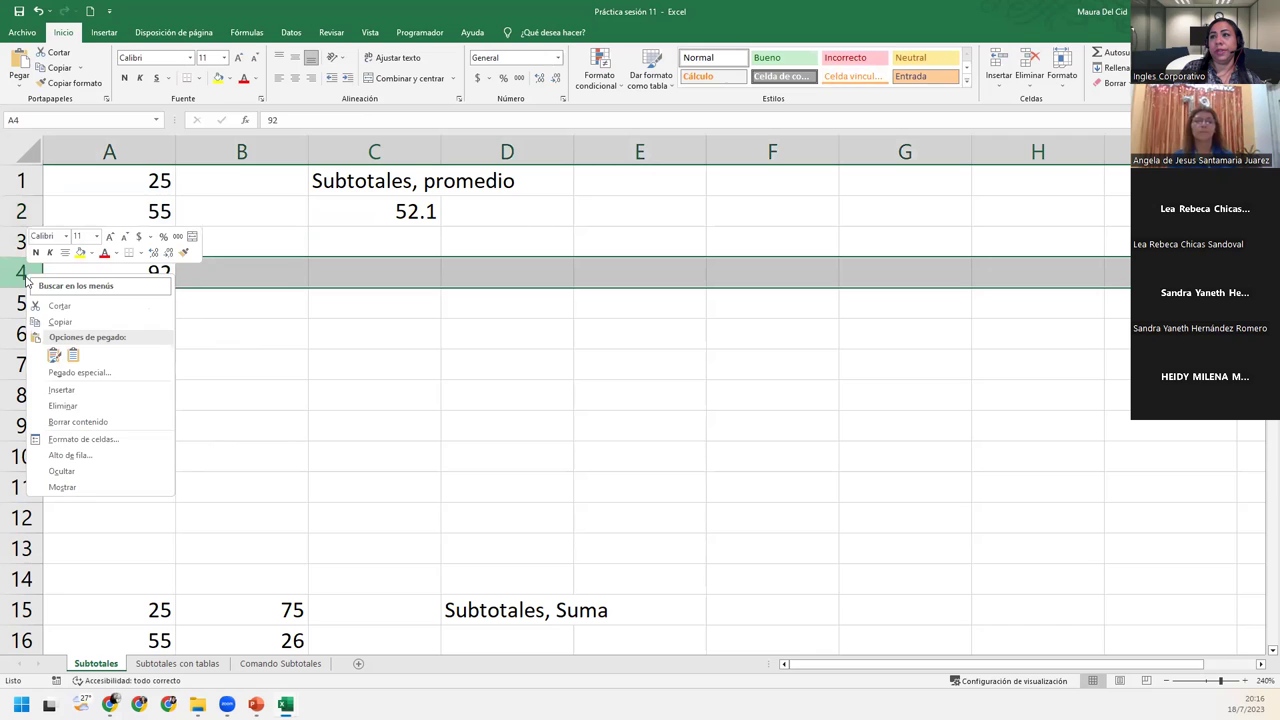
left_click(62, 471)
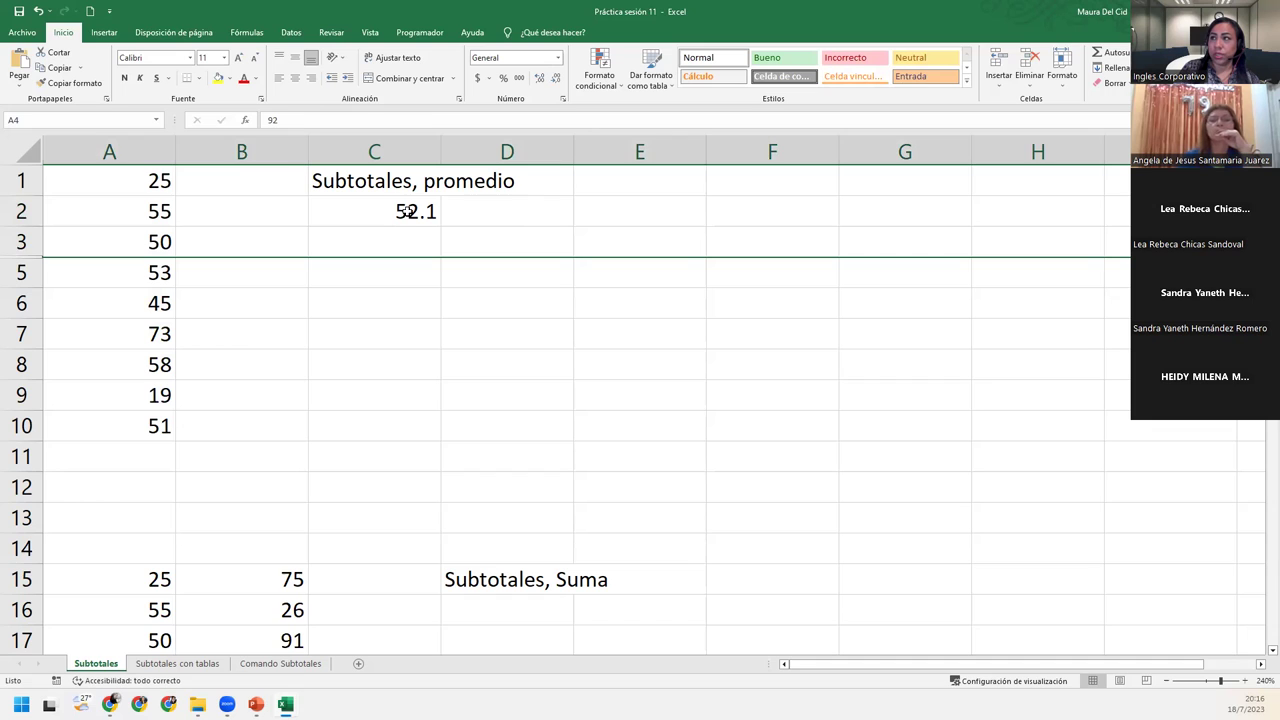
left_click(407, 211)
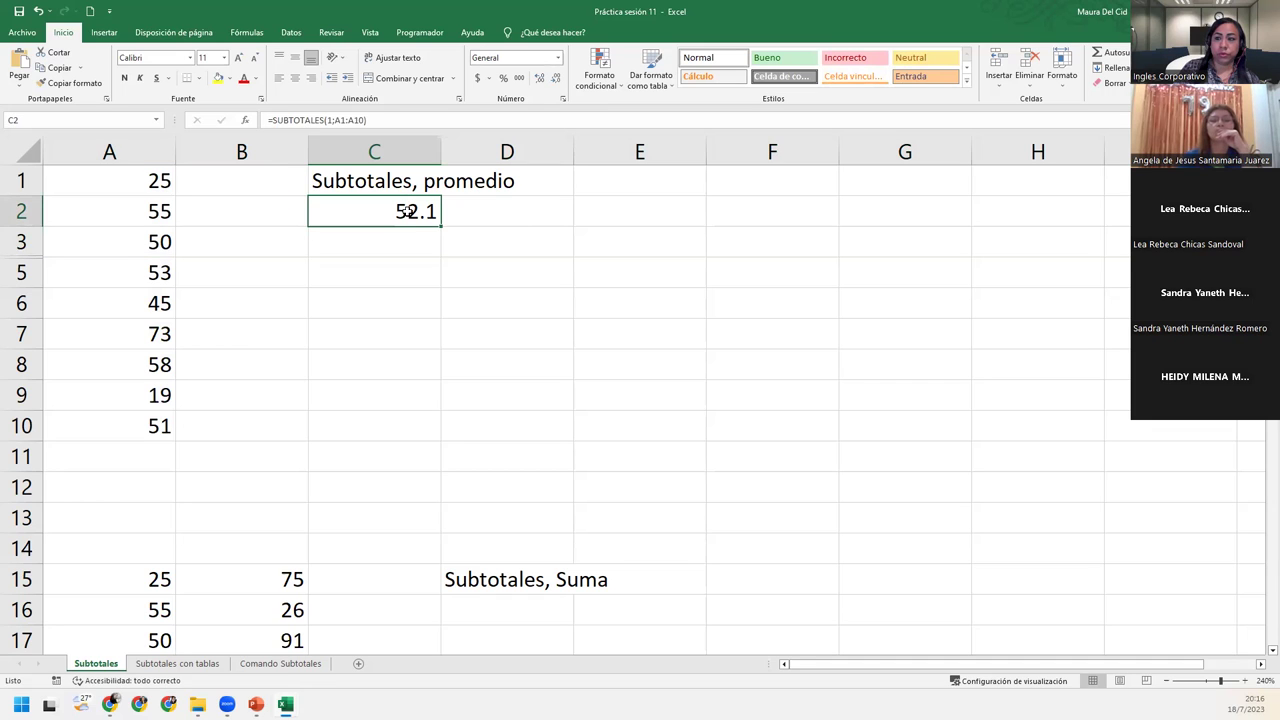
left_click(494, 211)
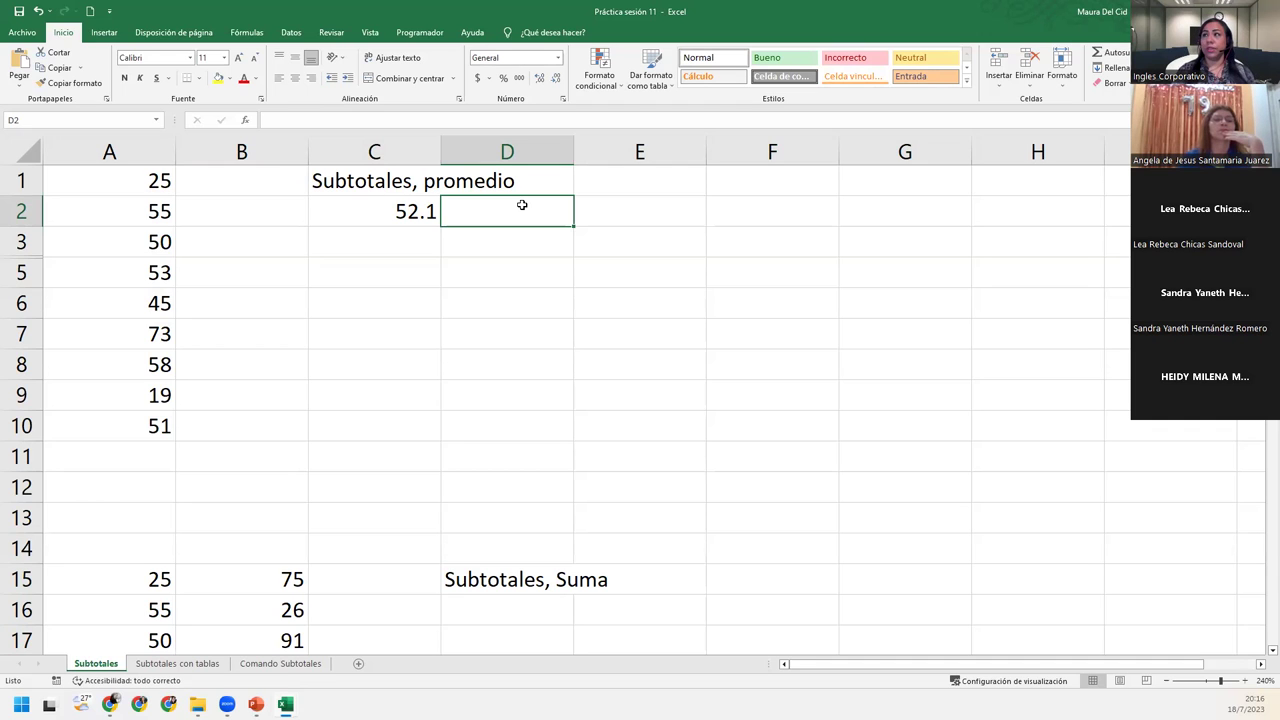
Enter =SUBTOTALES(101;A1:A10) in D2 so it averages only visible rows, giving 47.6666667
type("=")
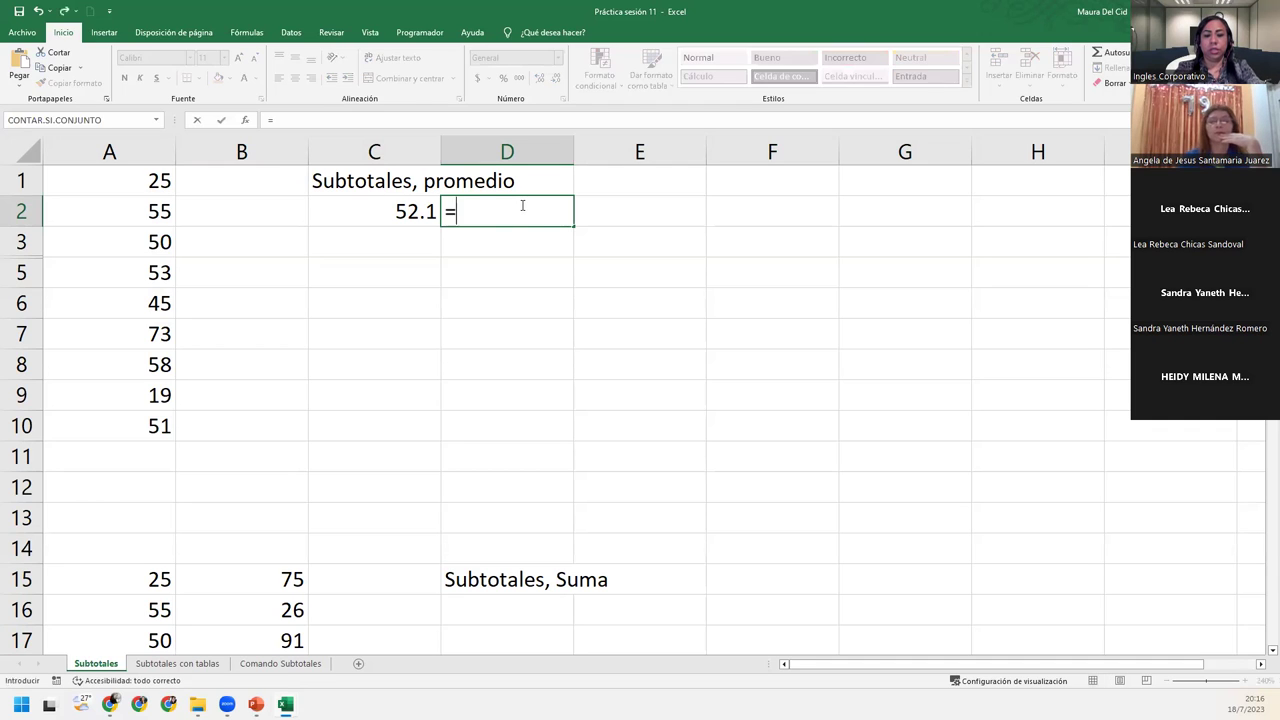
type("subtot")
key("Tab")
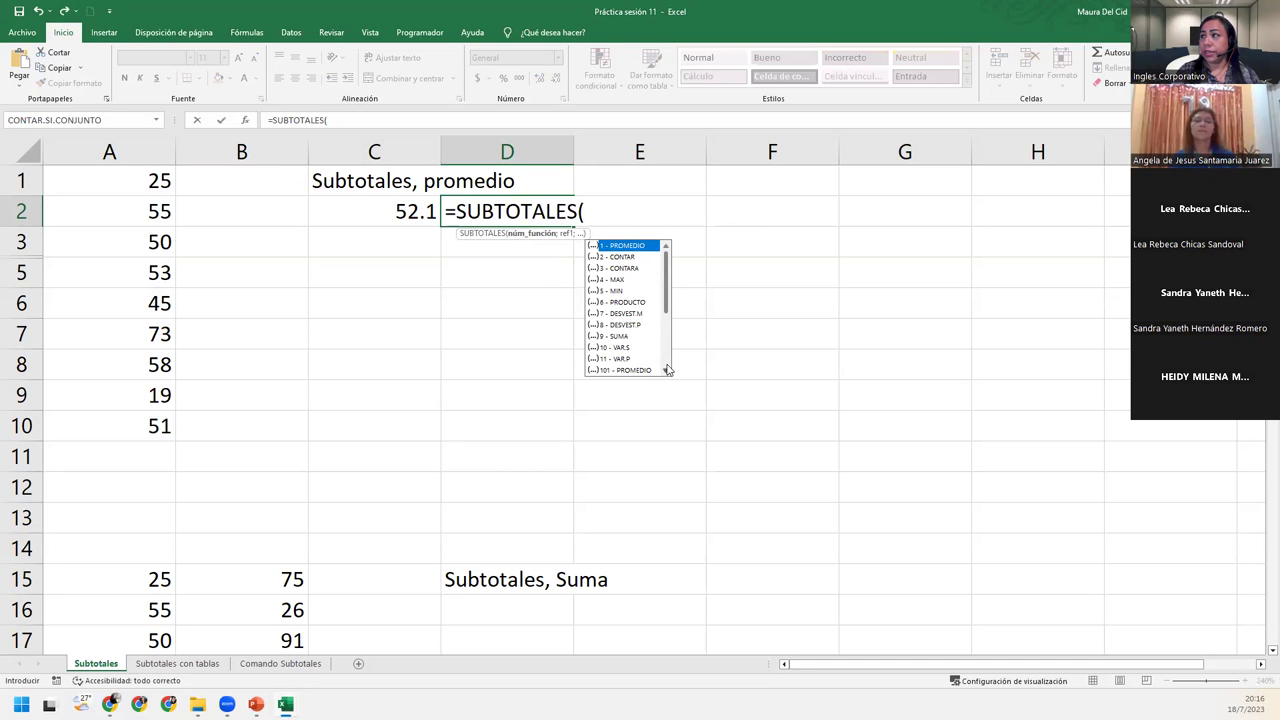
scroll(668, 375, "down", 1)
scroll(668, 375, "down", 2)
scroll(668, 373, "down", 1)
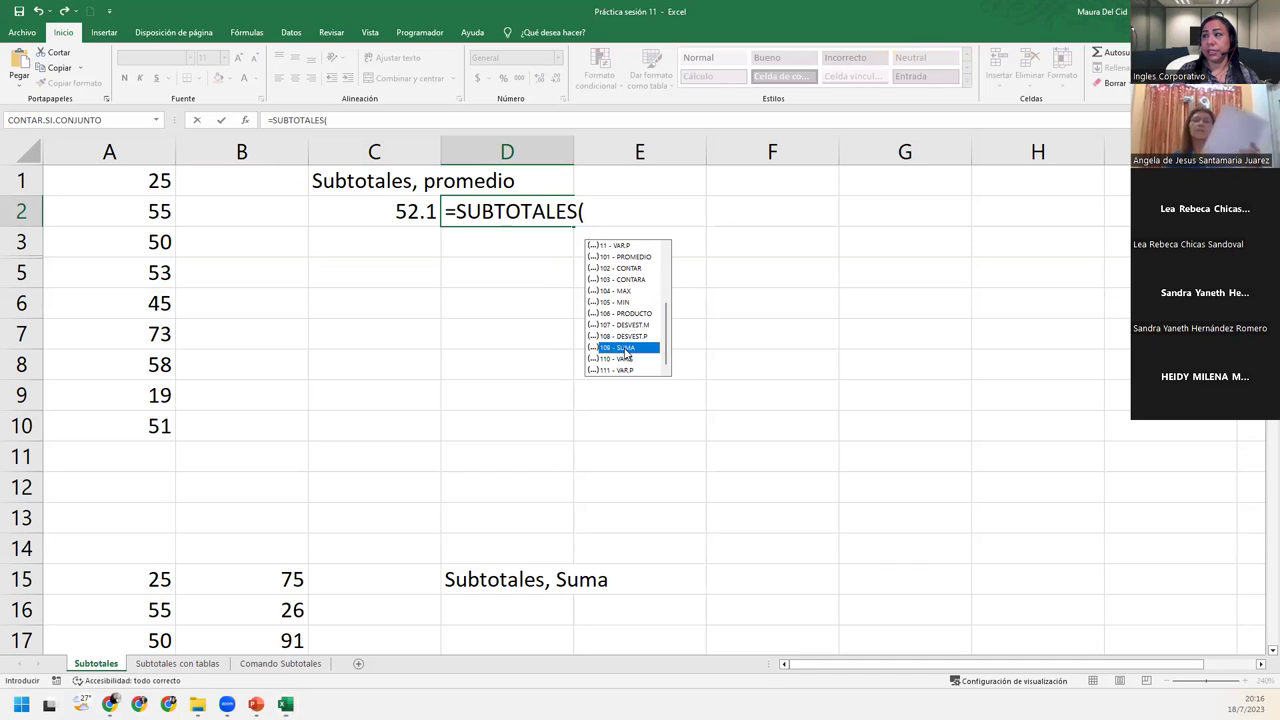
scroll(640, 314, "up", 1)
scroll(636, 300, "up", 2)
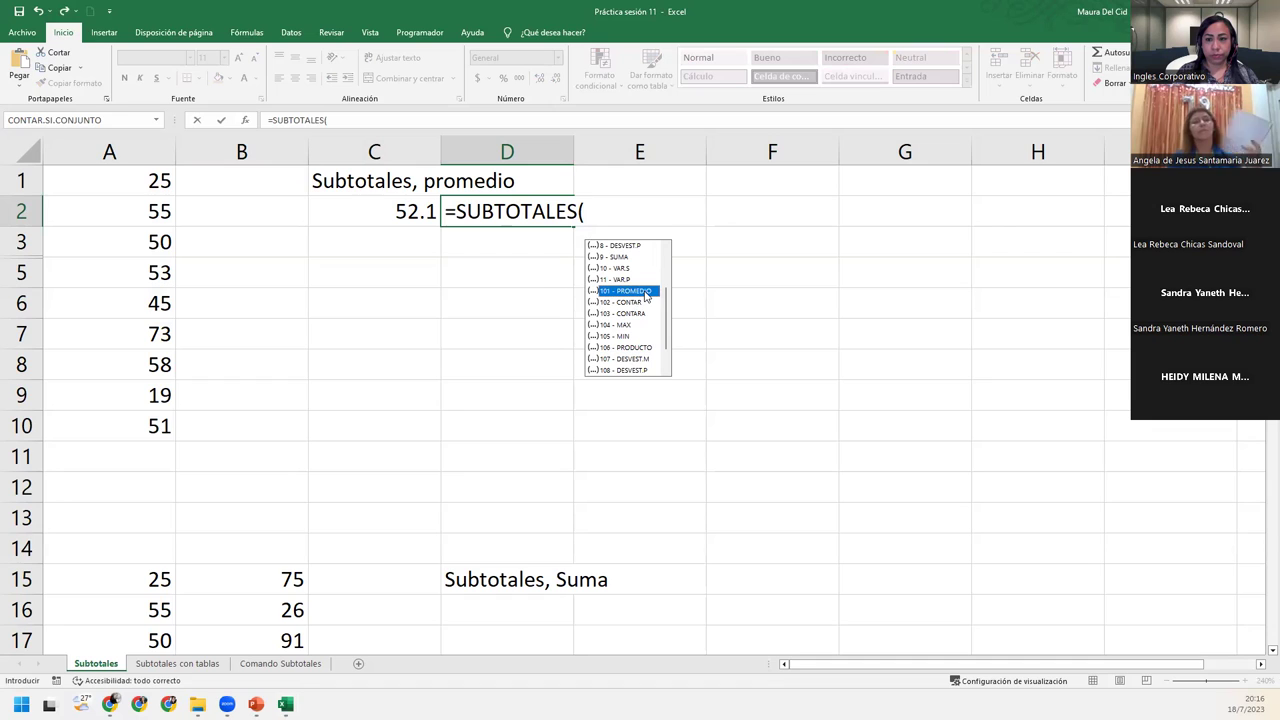
double_click(645, 295)
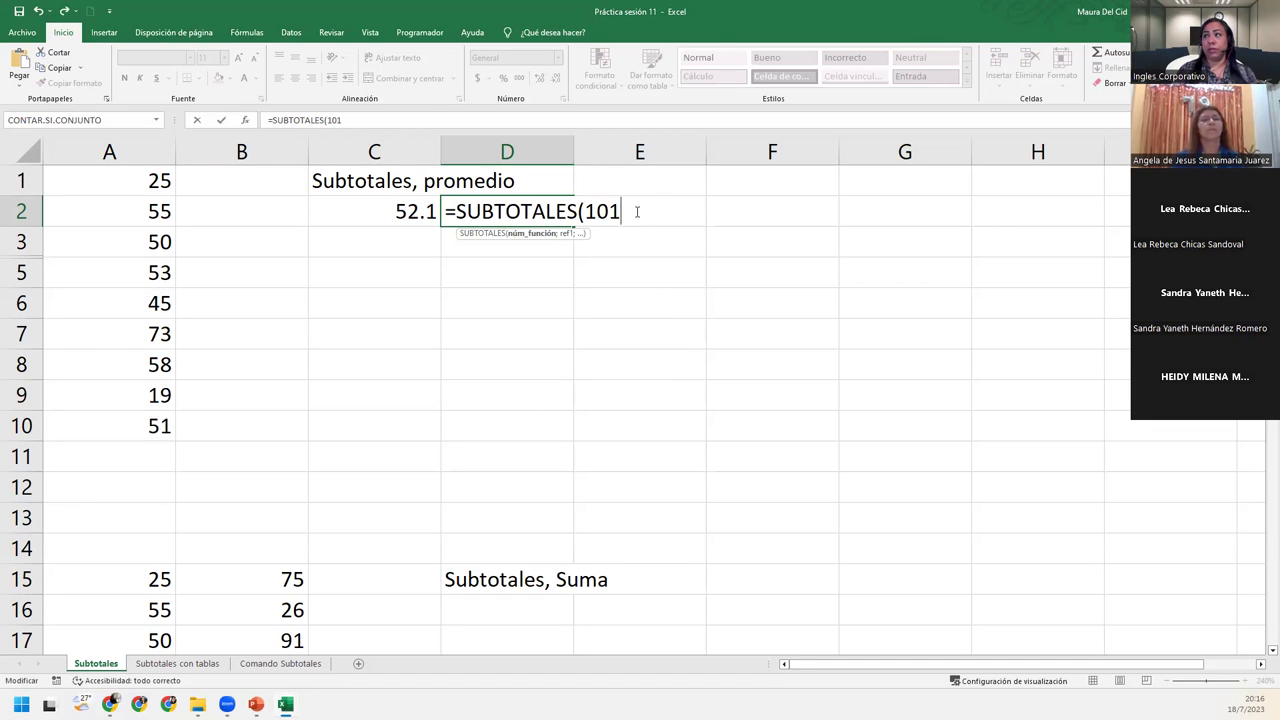
type(";")
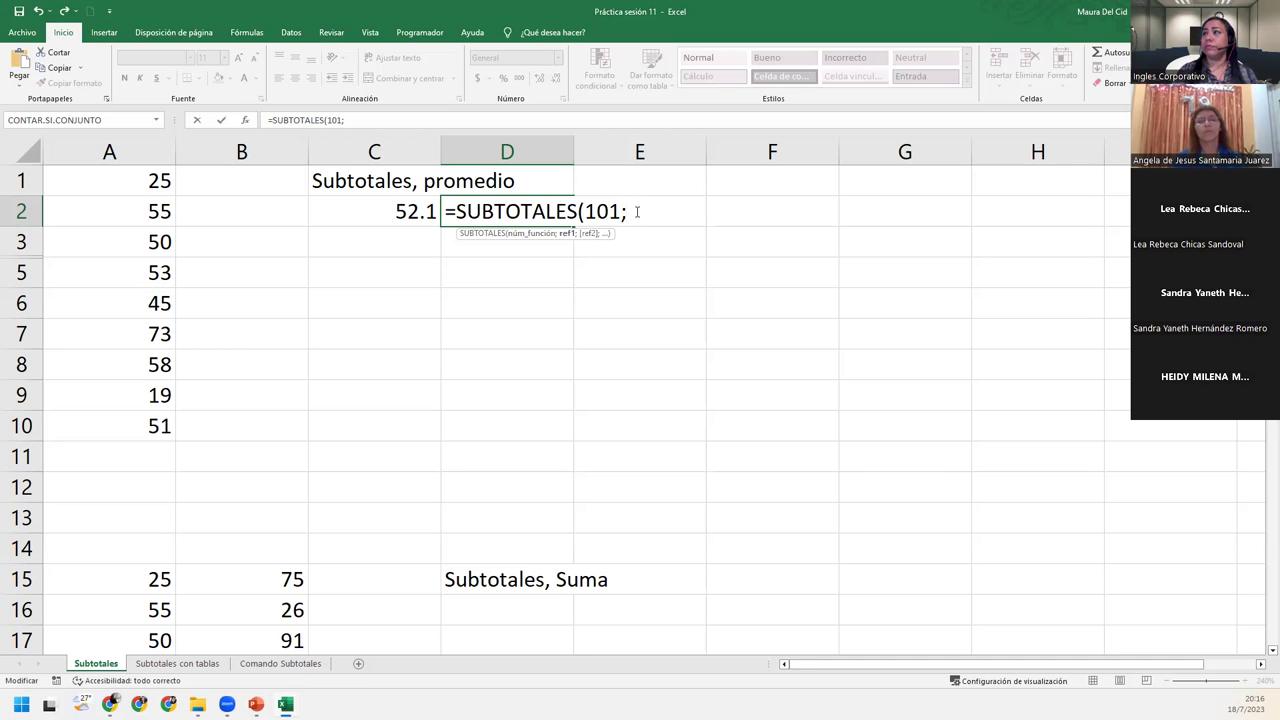
left_click_drag(126, 170, 151, 413)
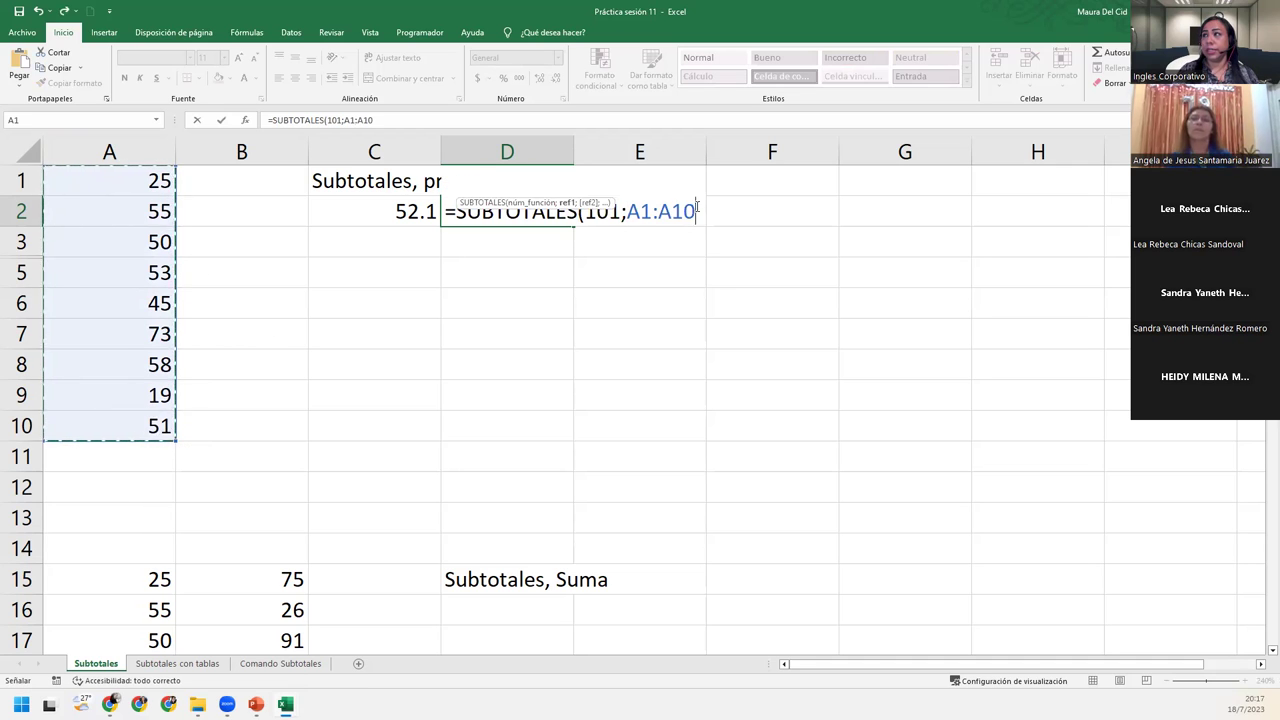
type(")")
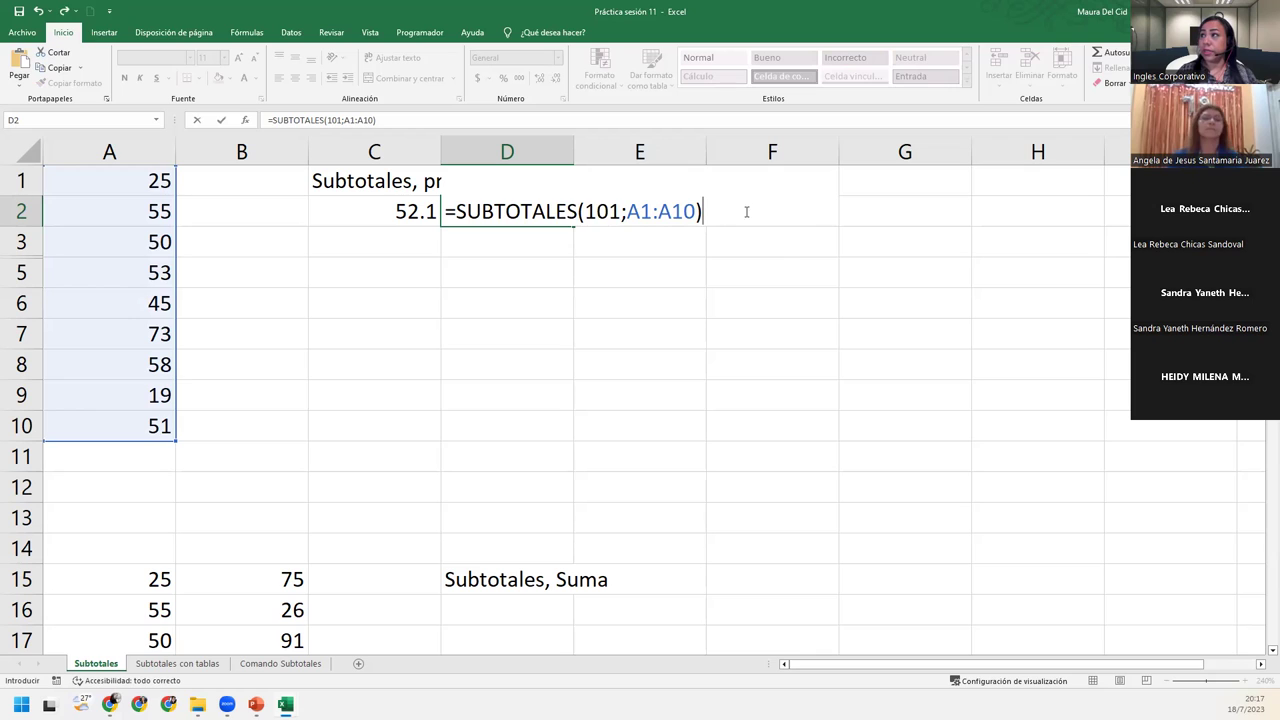
key("Return")
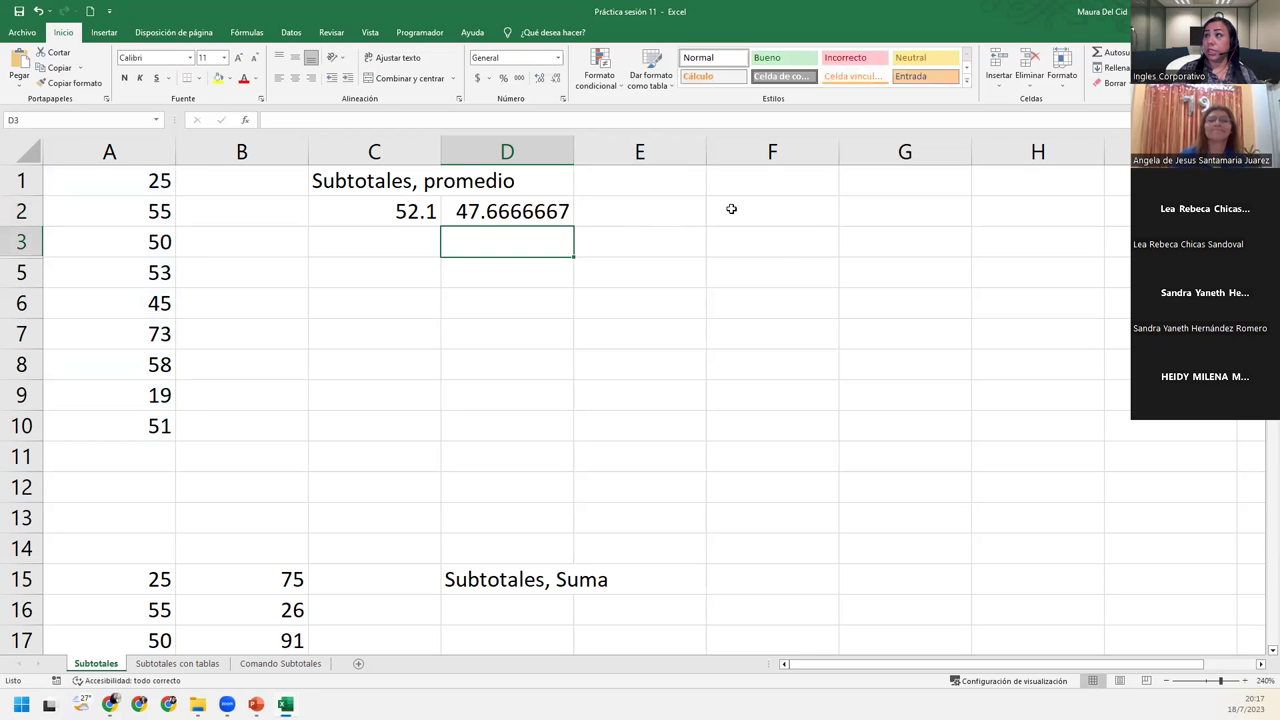
Decrease D2's decimal places so the average displays as 47.7
left_click(538, 205)
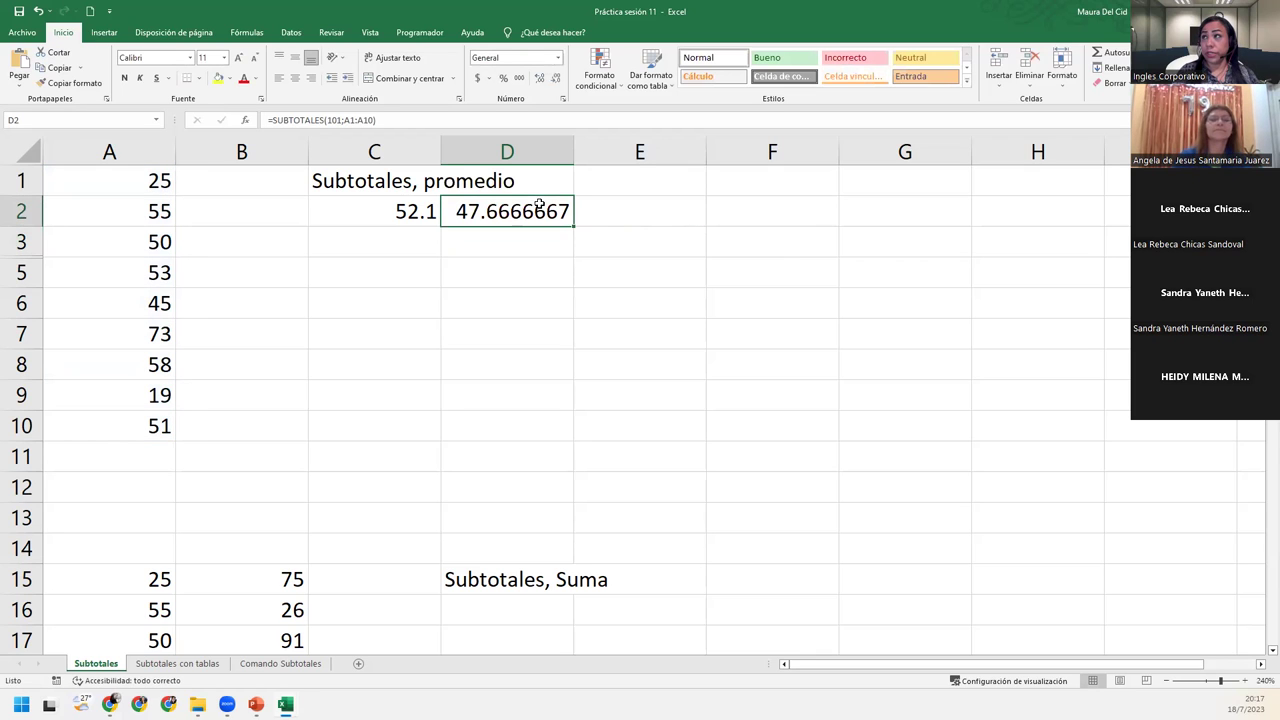
left_click(556, 79)
left_click(556, 79)
left_click(556, 79)
left_click(556, 79)
left_click(556, 79)
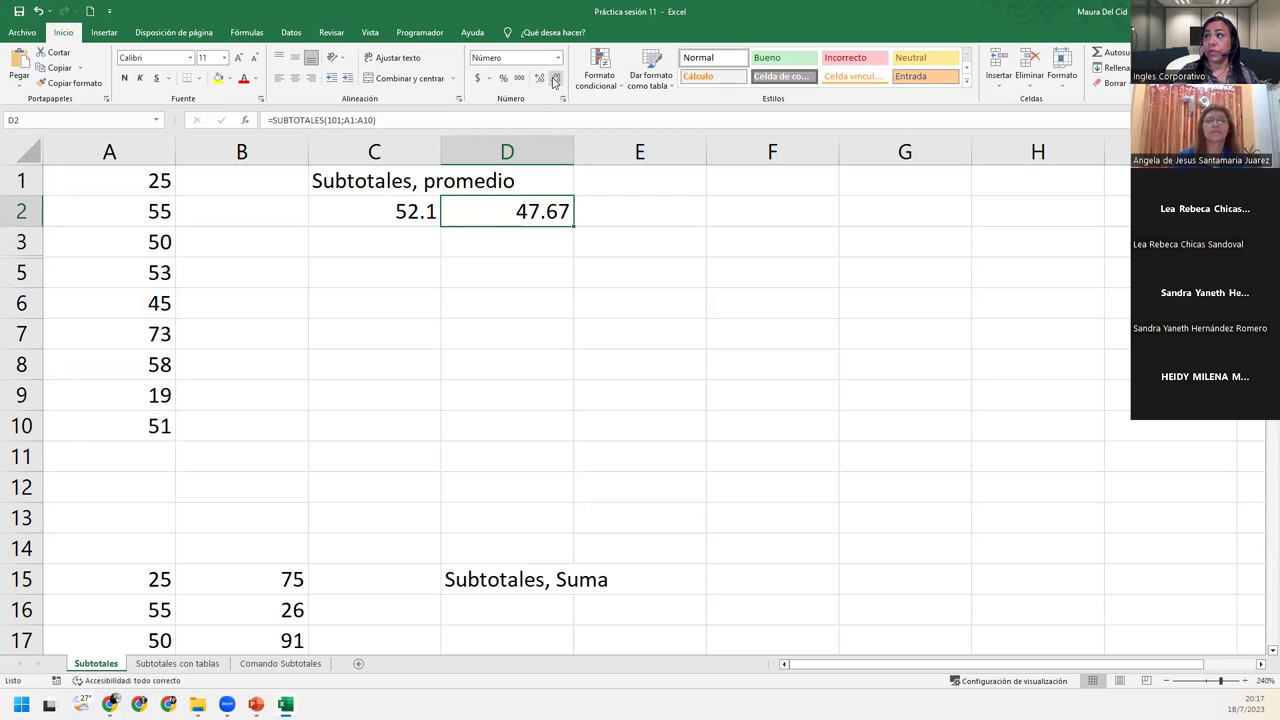
left_click(556, 79)
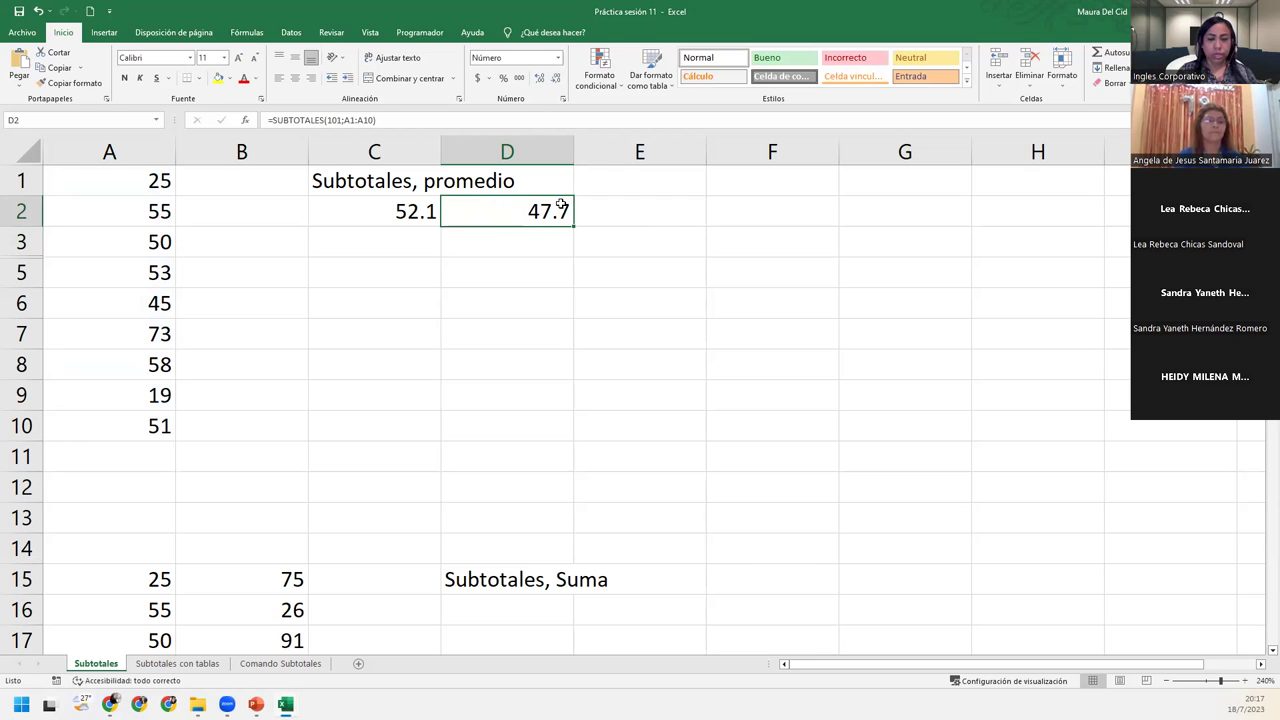
Review the subtotal formulas in C2 and D2, confirming both unchanged
double_click(418, 212)
left_click(547, 210)
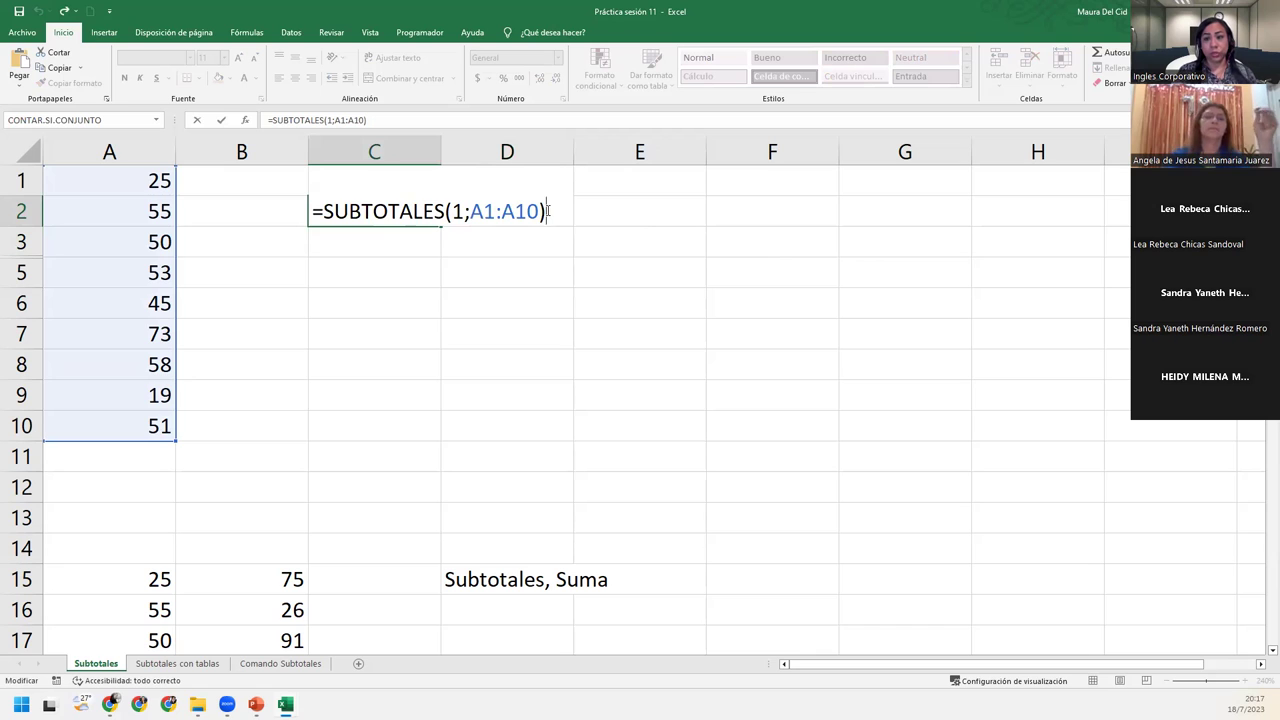
key("Return")
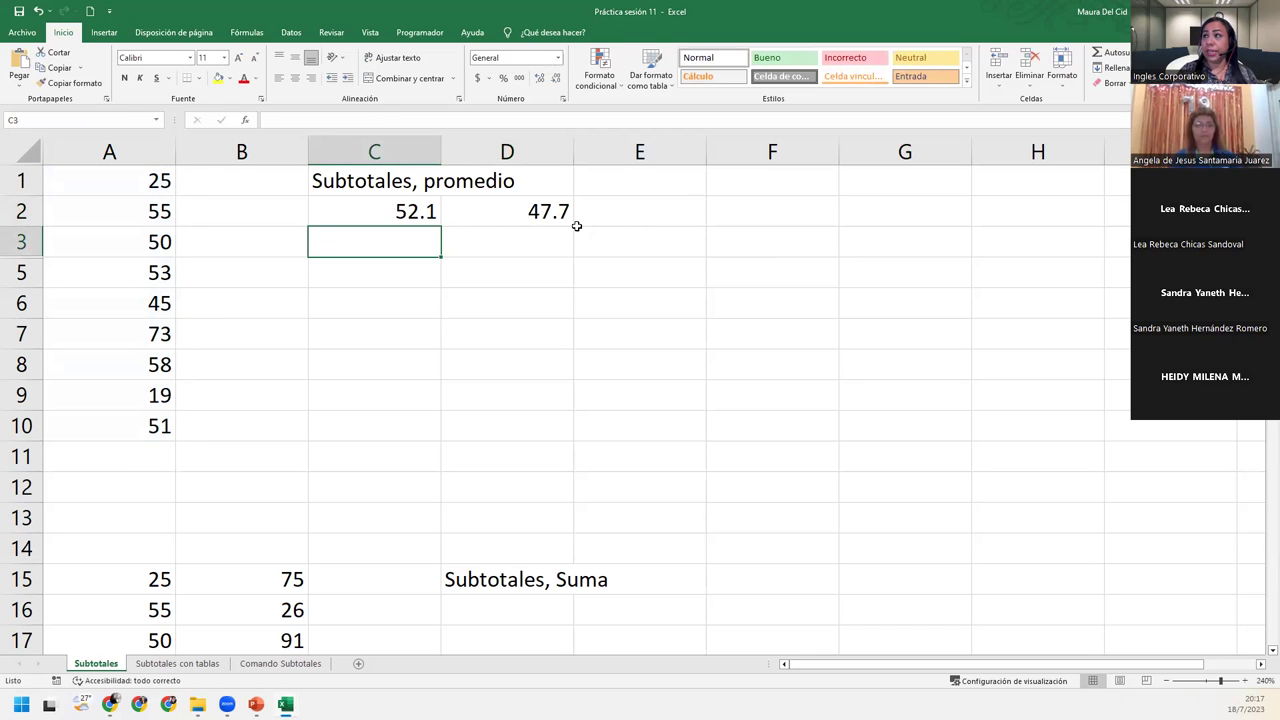
double_click(543, 207)
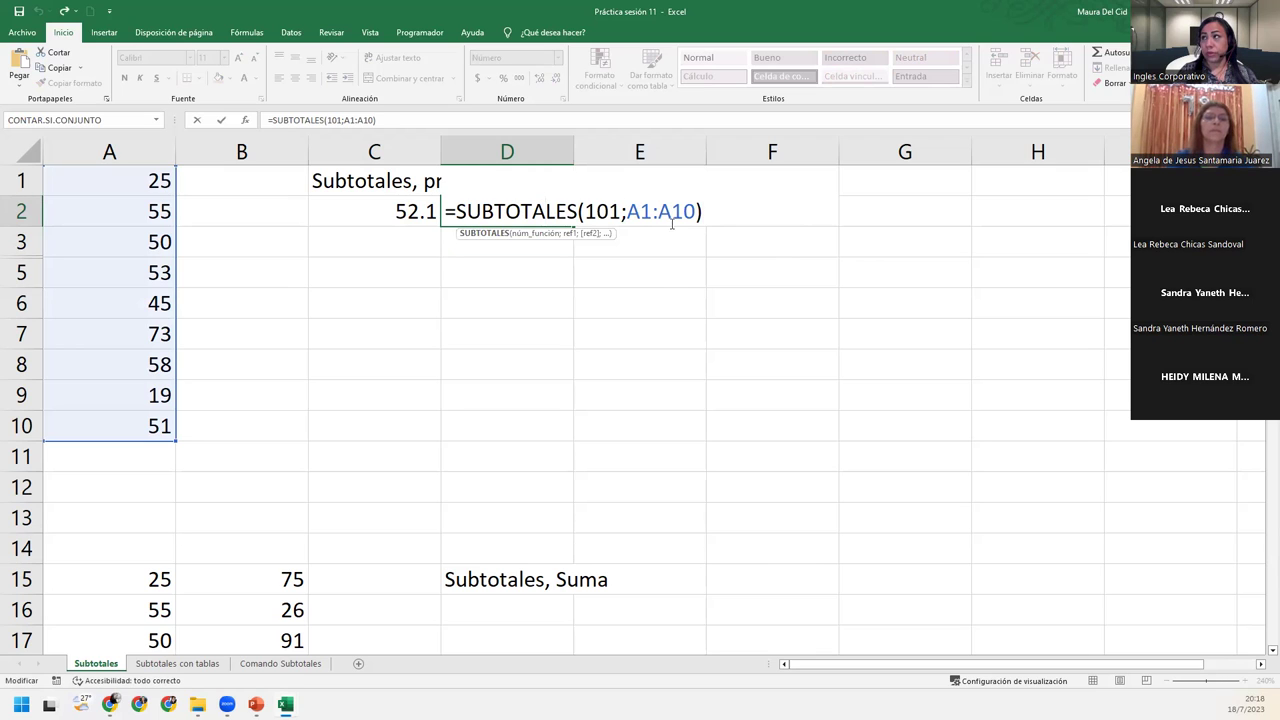
key("Return")
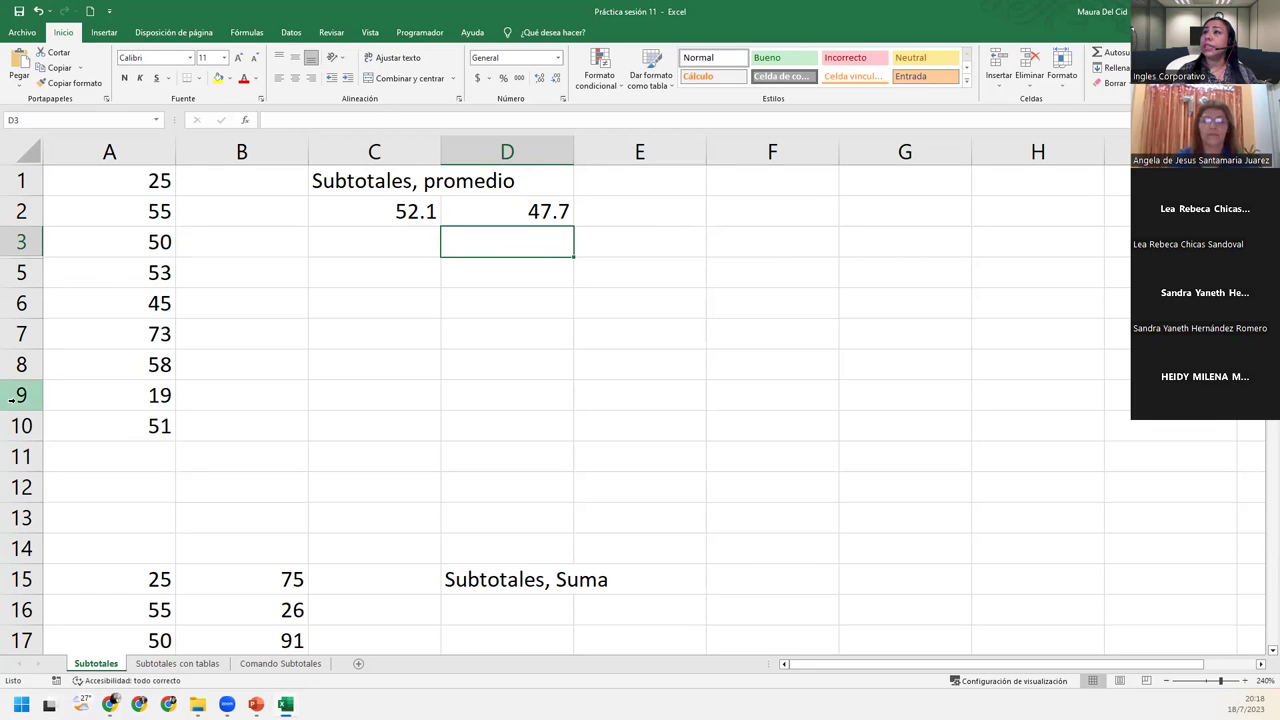
Hide row 9, then compare C2 (52.1), D2 (51.3) and A1:A10's visible average
right_click(18, 395)
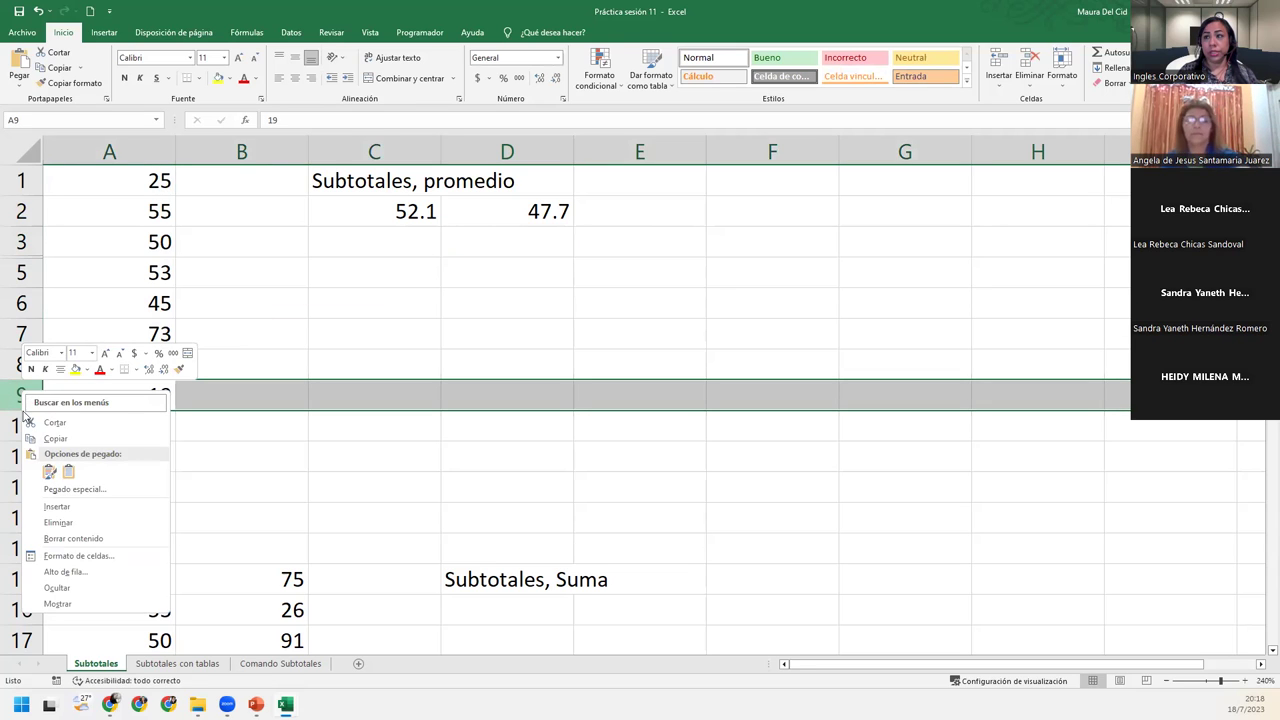
left_click(94, 587)
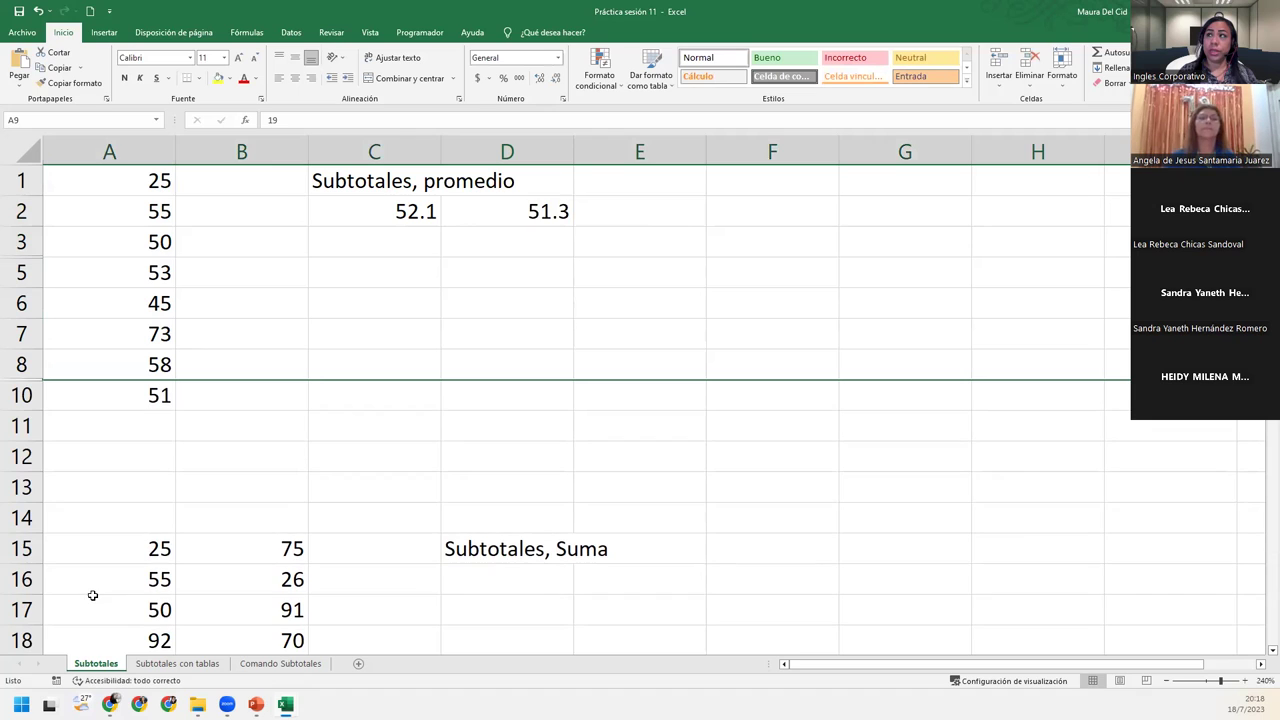
left_click(398, 210)
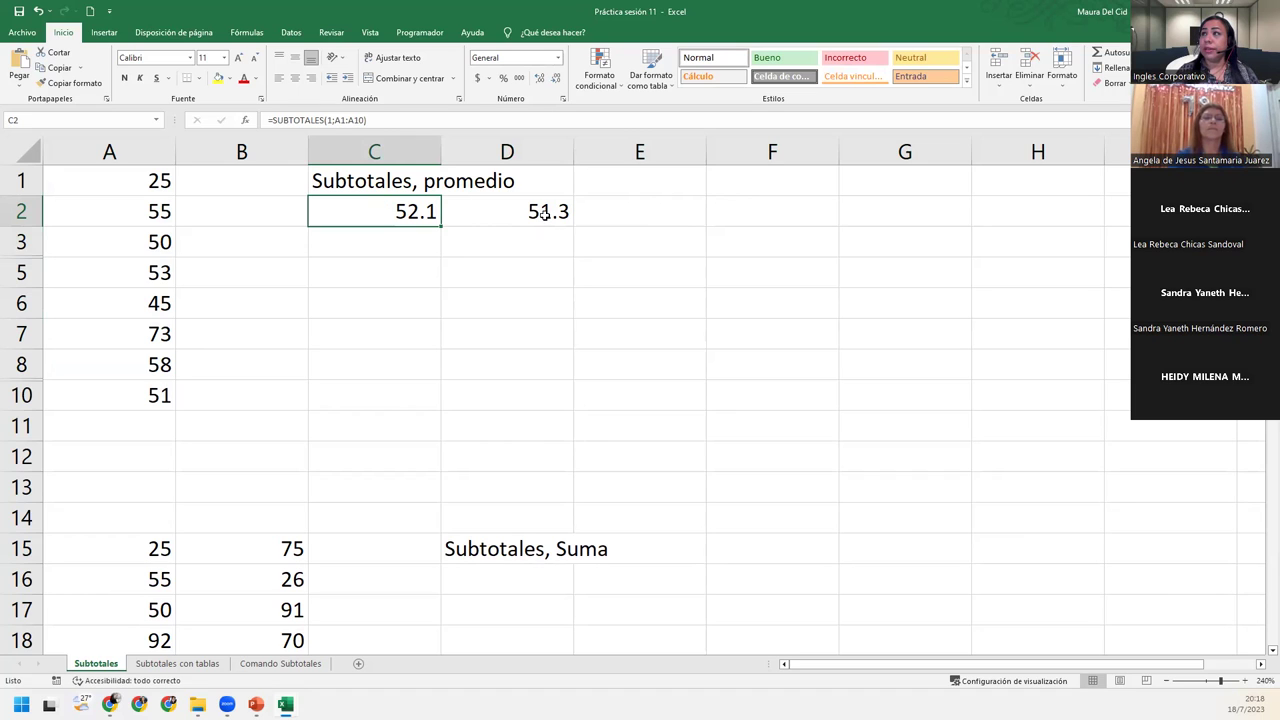
left_click(505, 204)
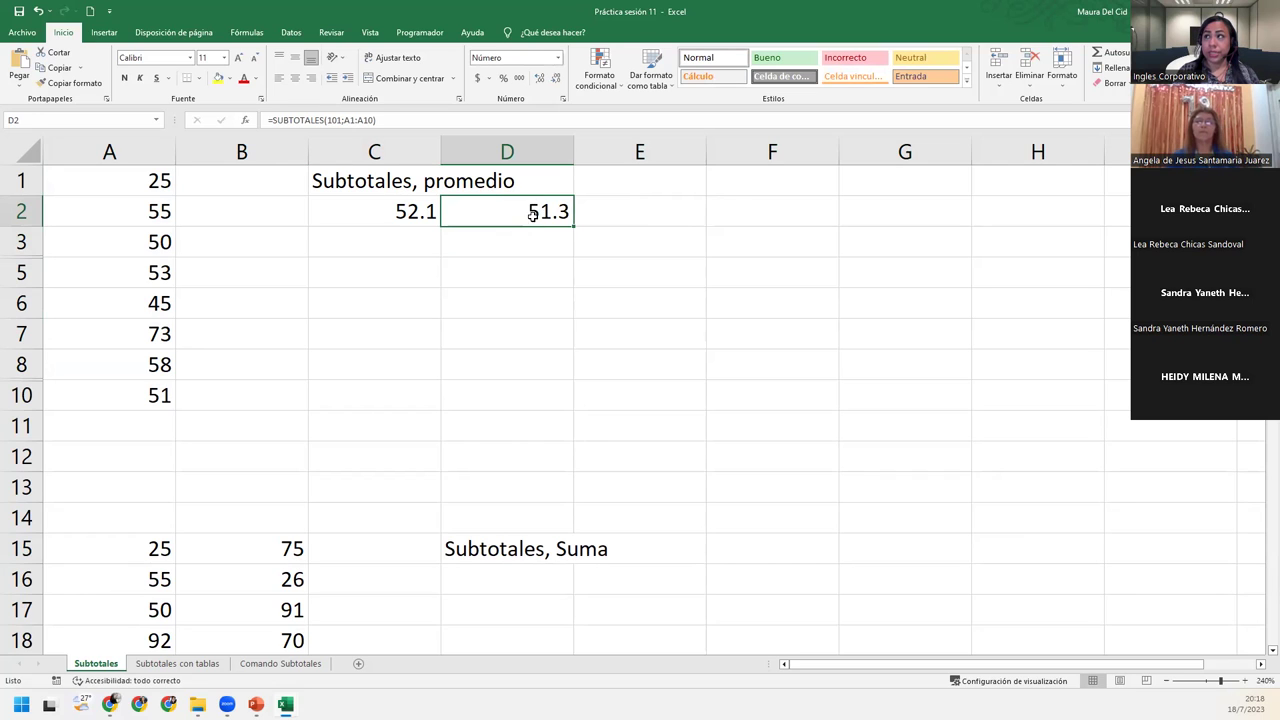
left_click_drag(155, 181, 160, 395)
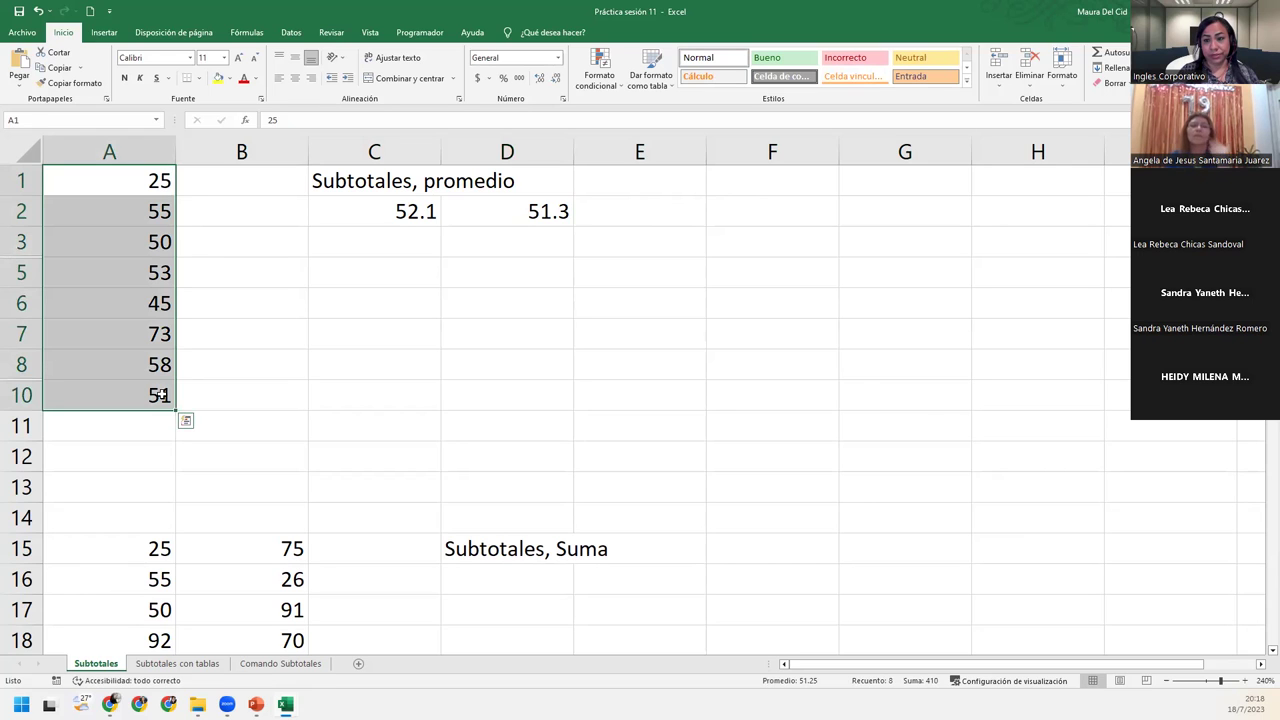
left_click(482, 264)
left_click(423, 211)
left_click(478, 212)
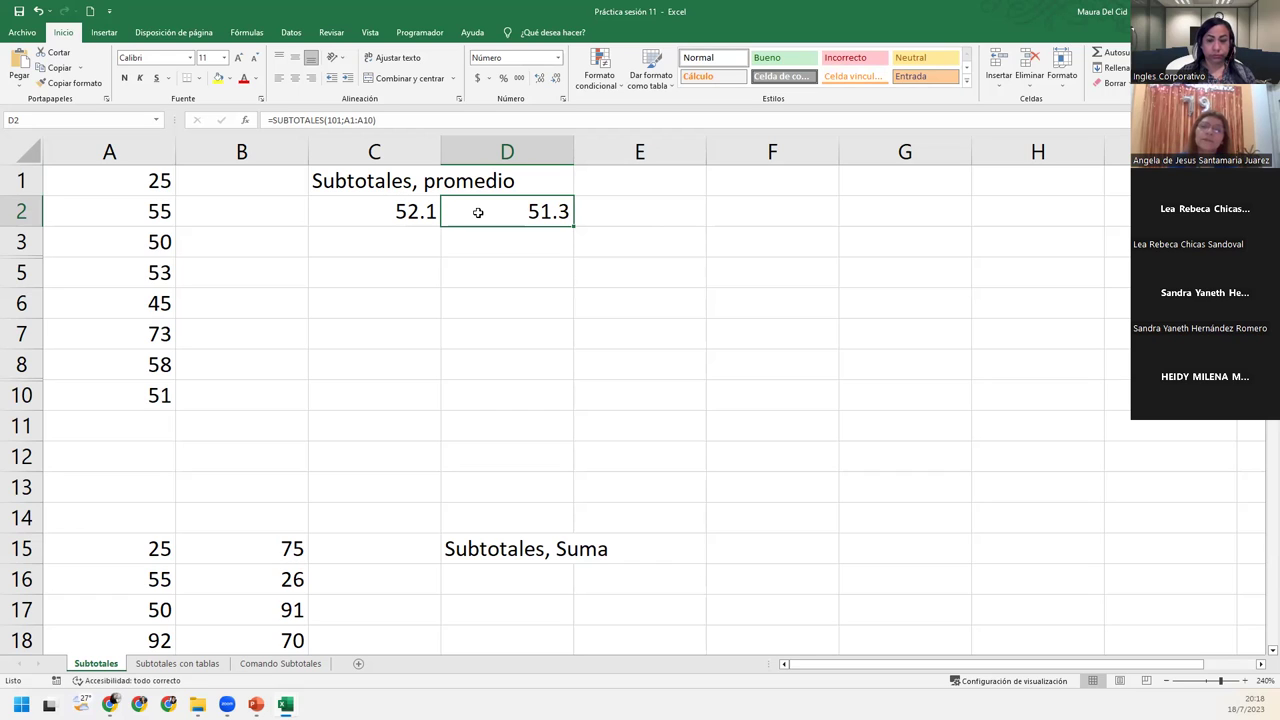
Inspect function number 101 in D2's formula, check D3, and select D16, changing nothing
double_click(478, 212)
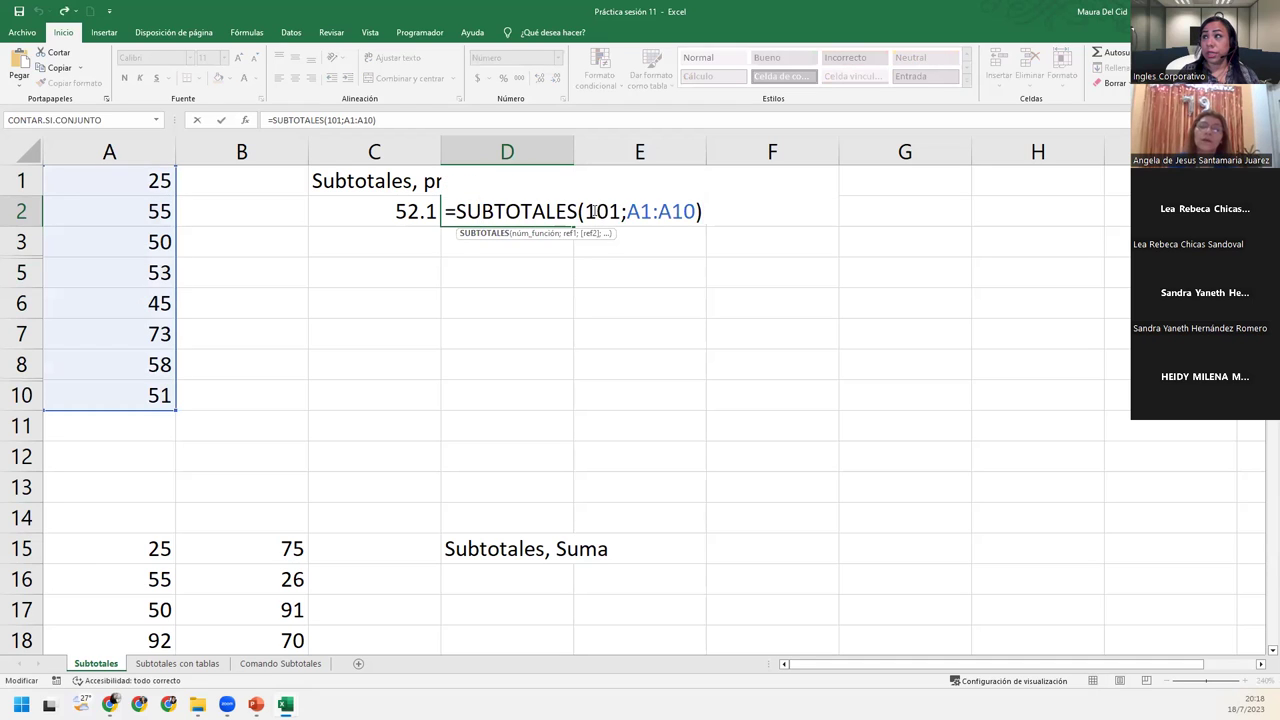
left_click_drag(586, 211, 618, 211)
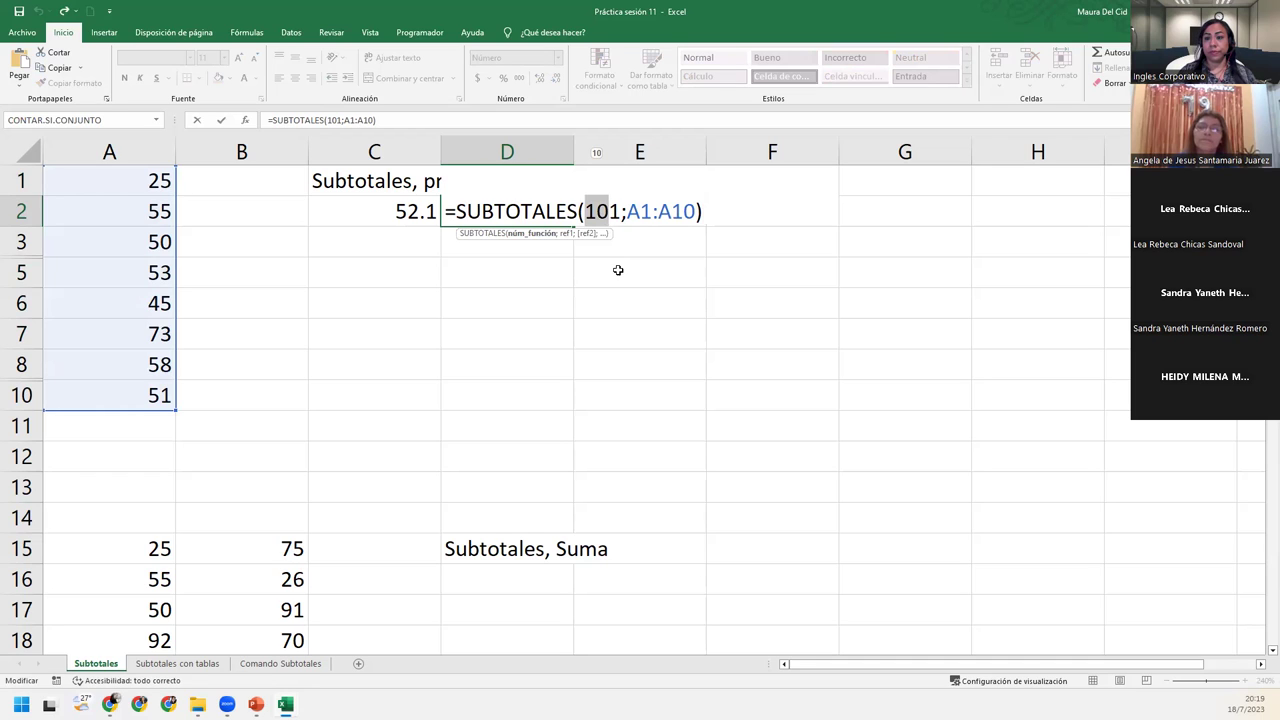
key("Return")
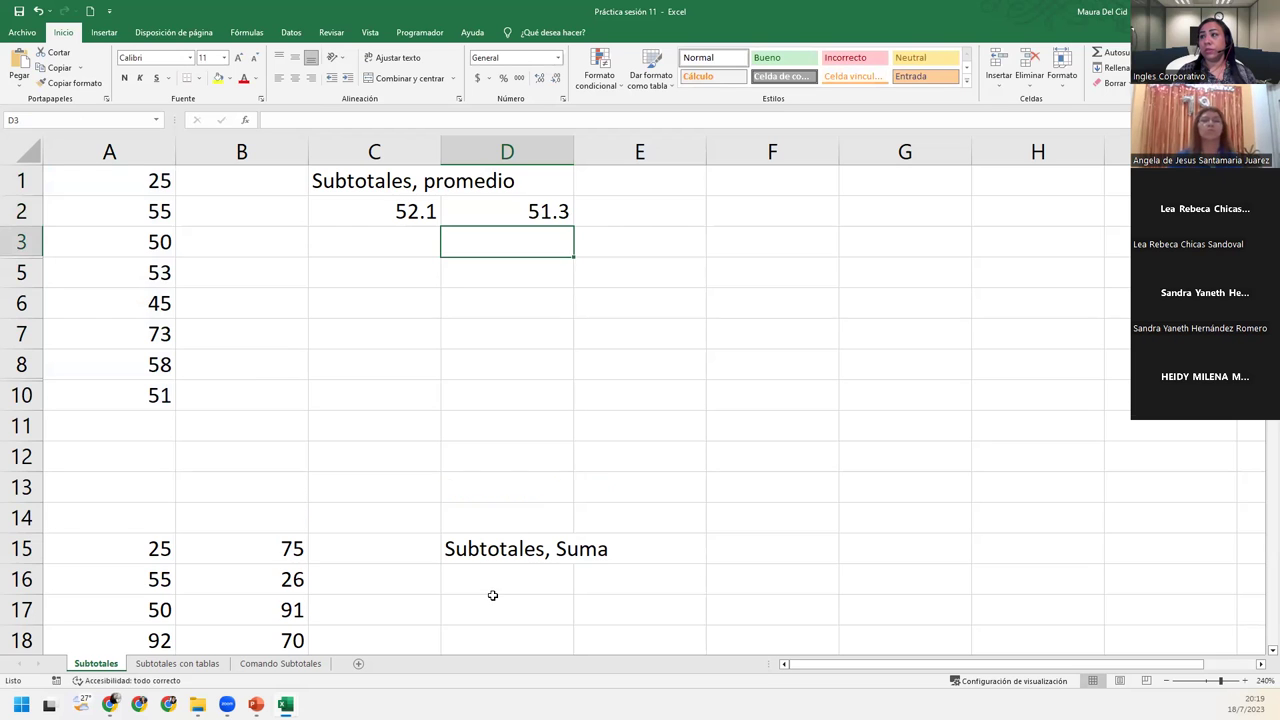
scroll(492, 595, "down", 3)
scroll(492, 595, "up", 1)
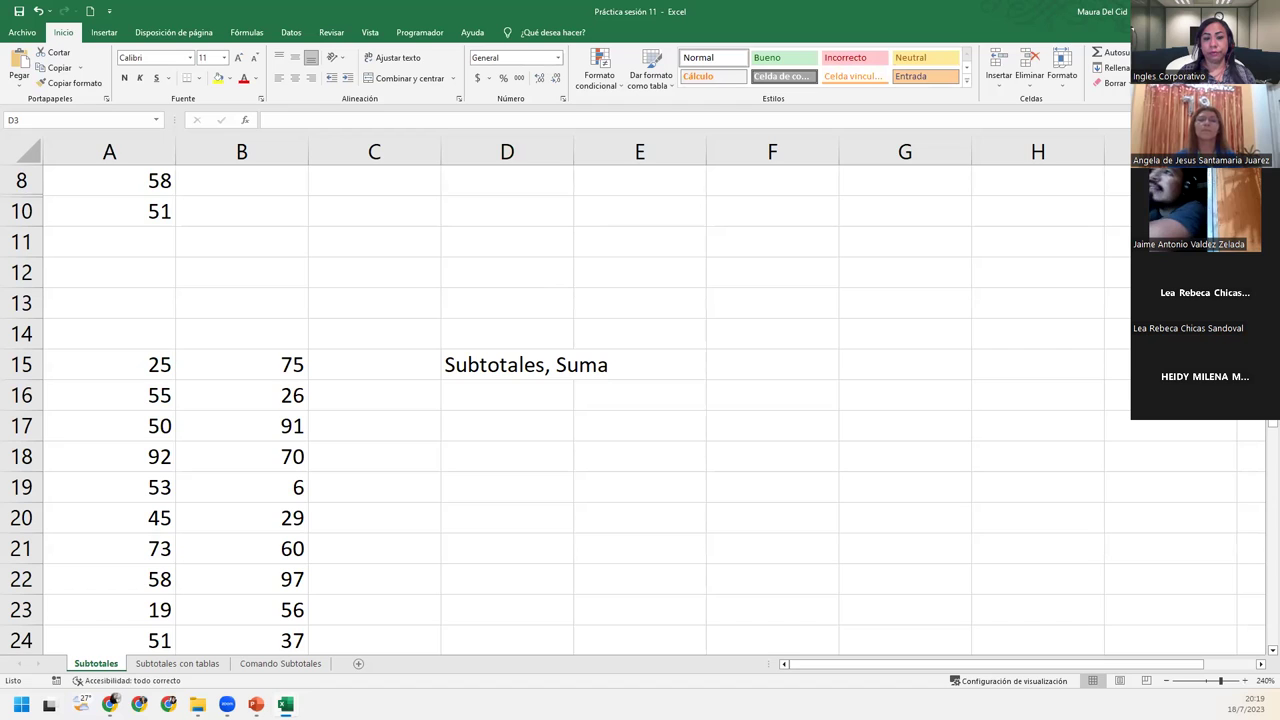
key("F2")
key("Escape")
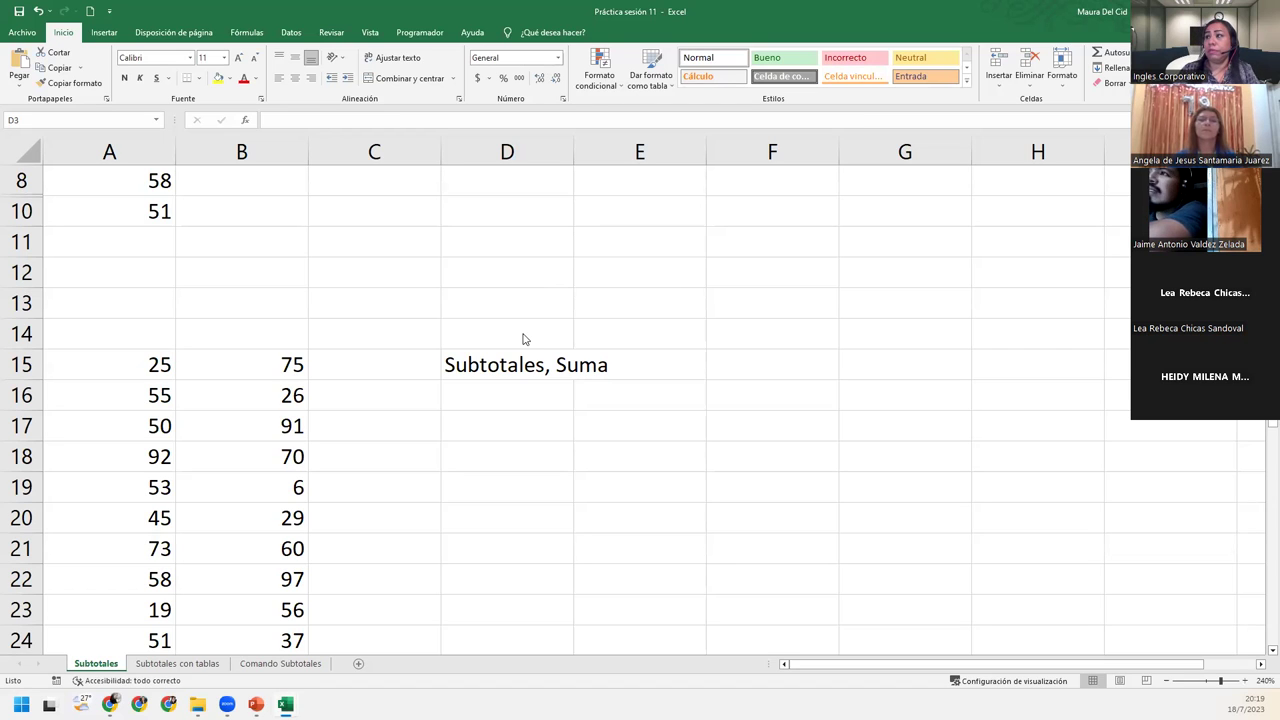
left_click(513, 387)
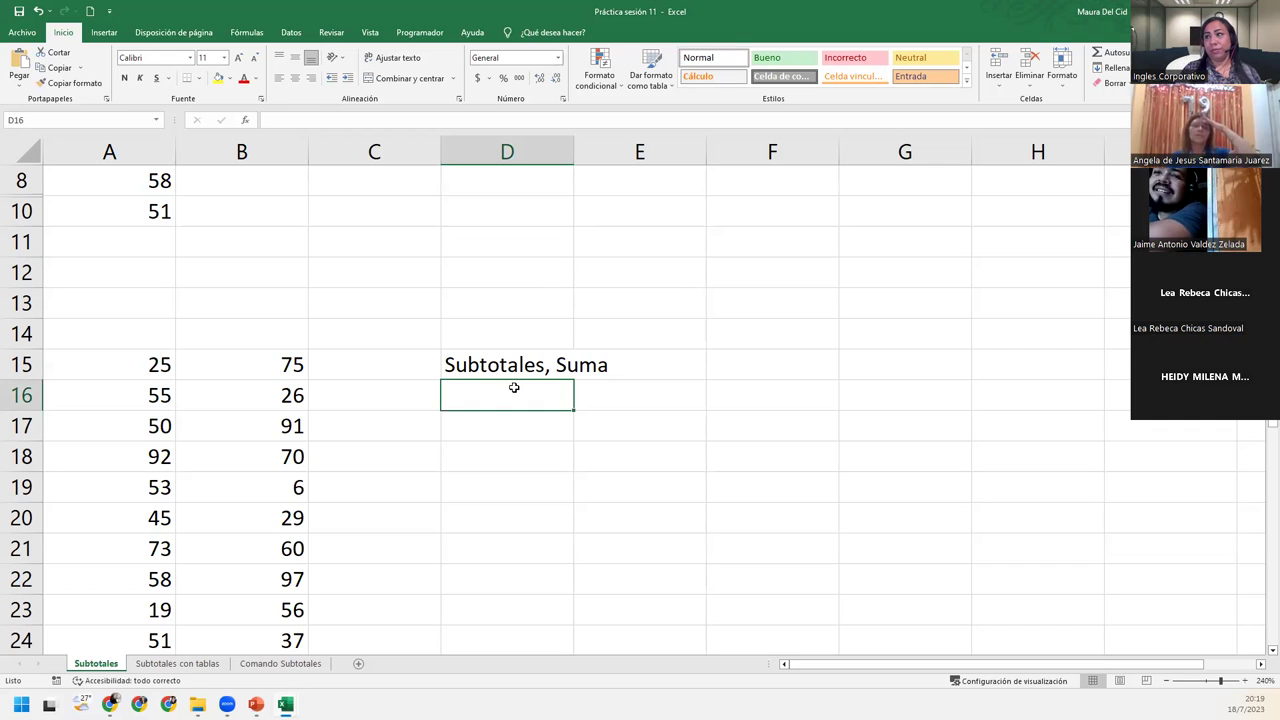
scroll(500, 390, "up", 2)
Reinsert 101 - PROMEDIO as D2's function number so the formula shows 51.3
double_click(588, 211)
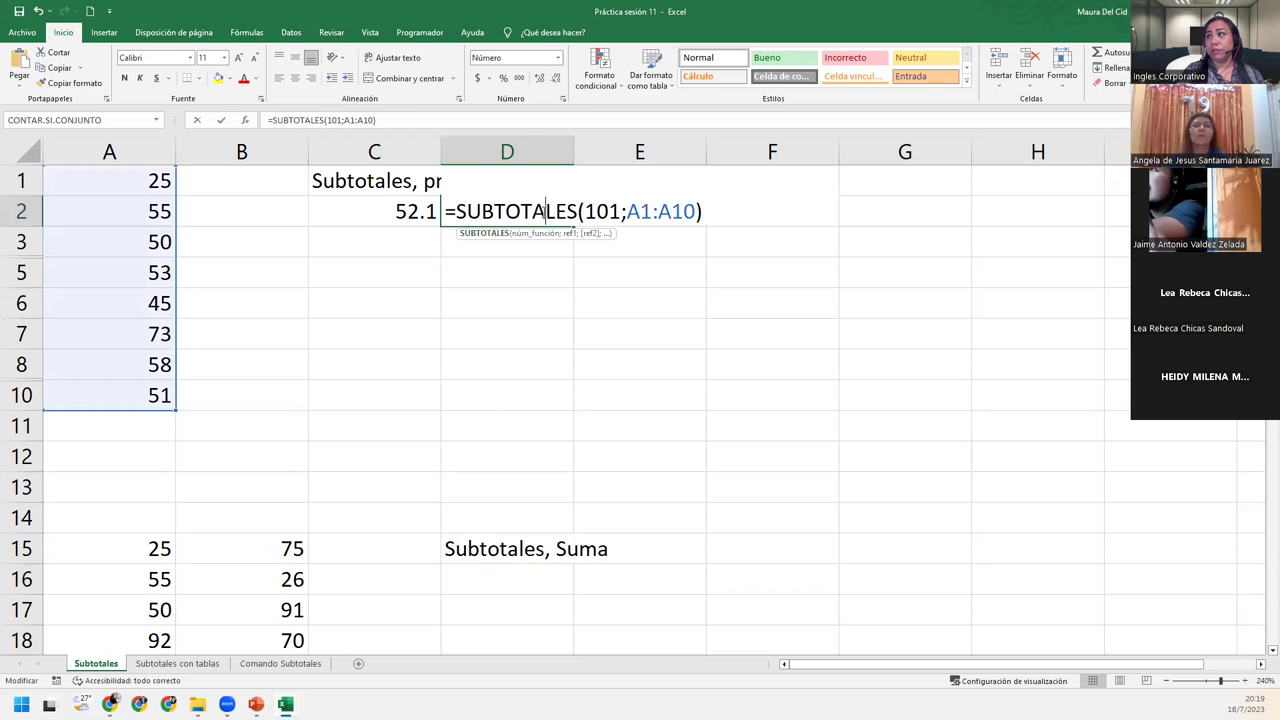
left_click(515, 233)
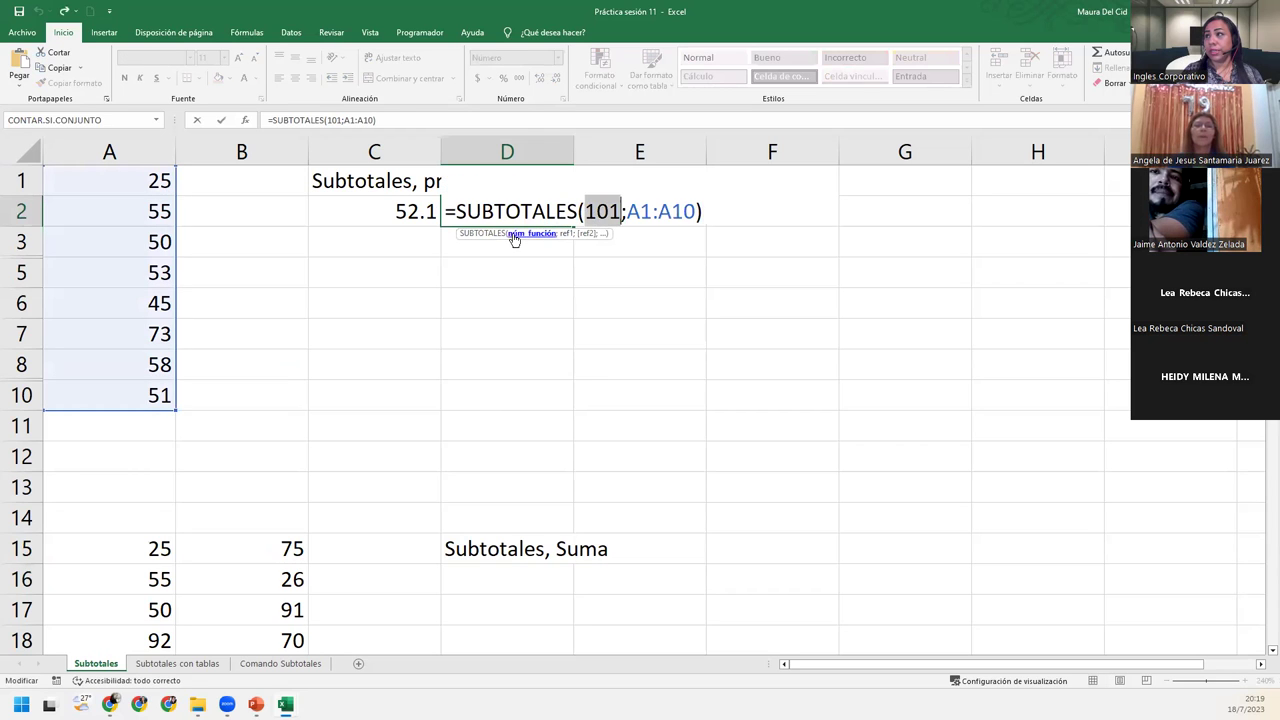
key("BackSpace")
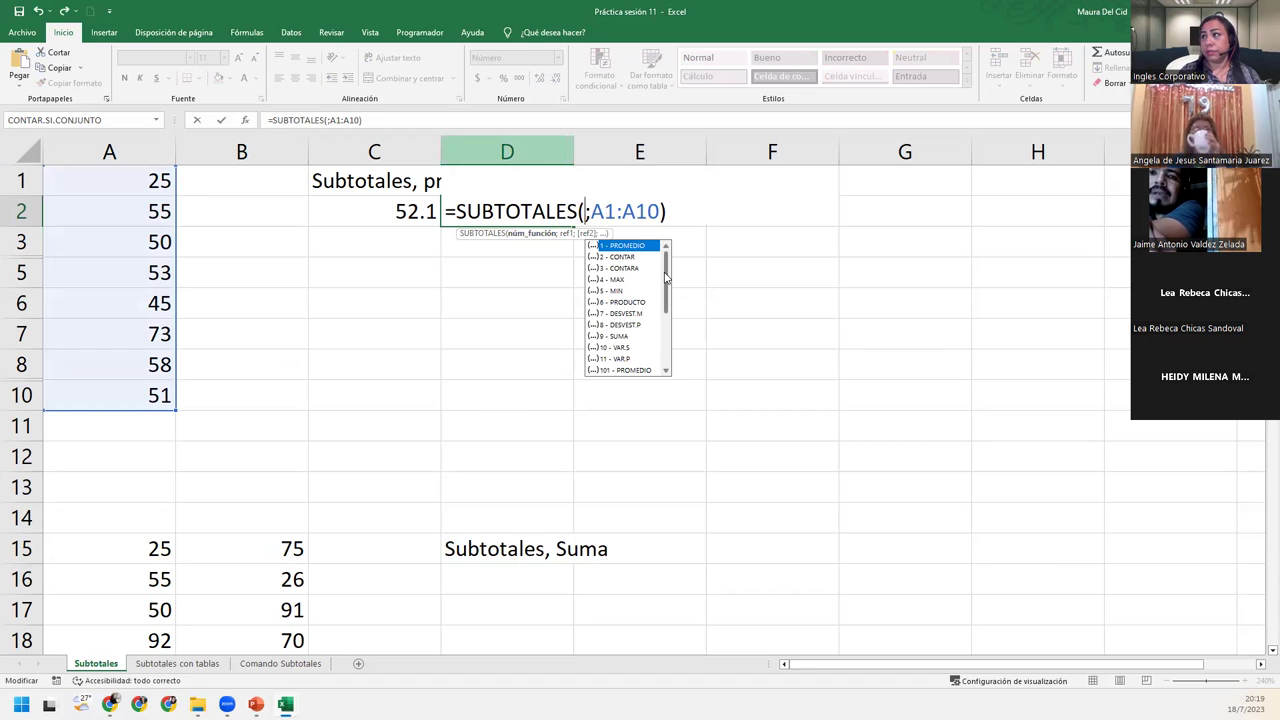
mouse_move(665, 268)
left_mouse_down()
mouse_move(665, 335)
mouse_move(665, 322)
left_mouse_up()
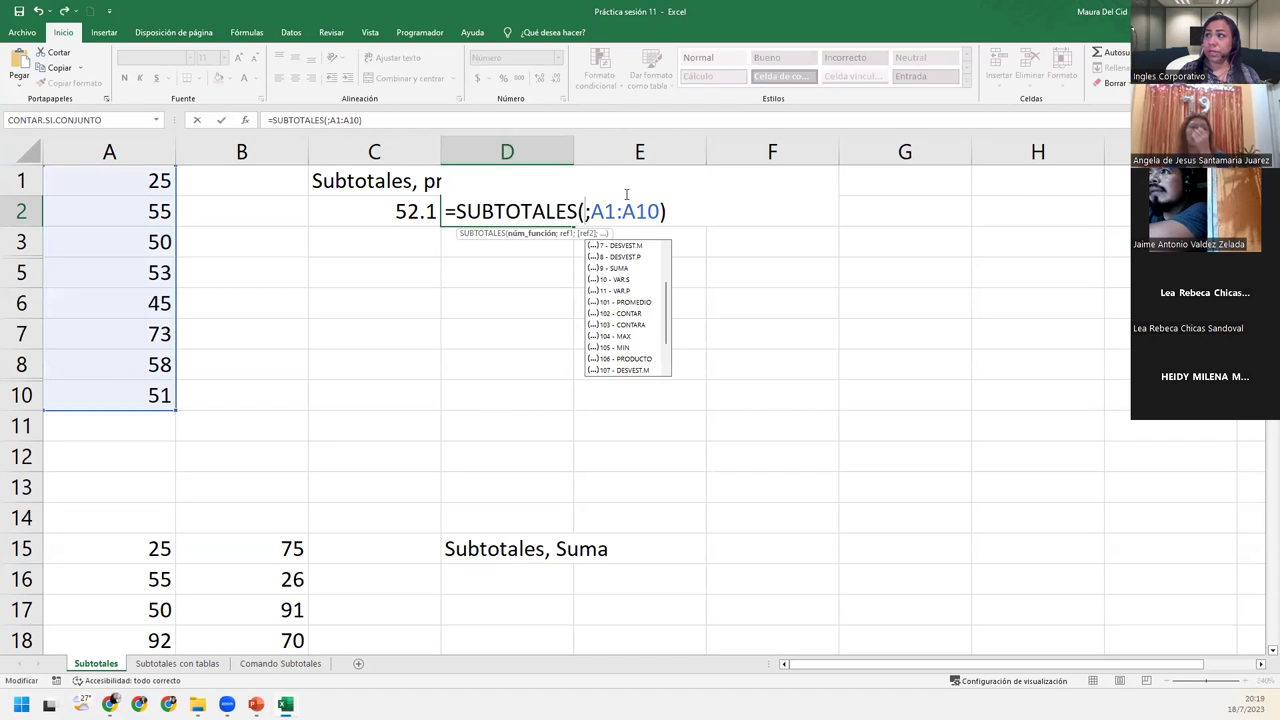
double_click(632, 302)
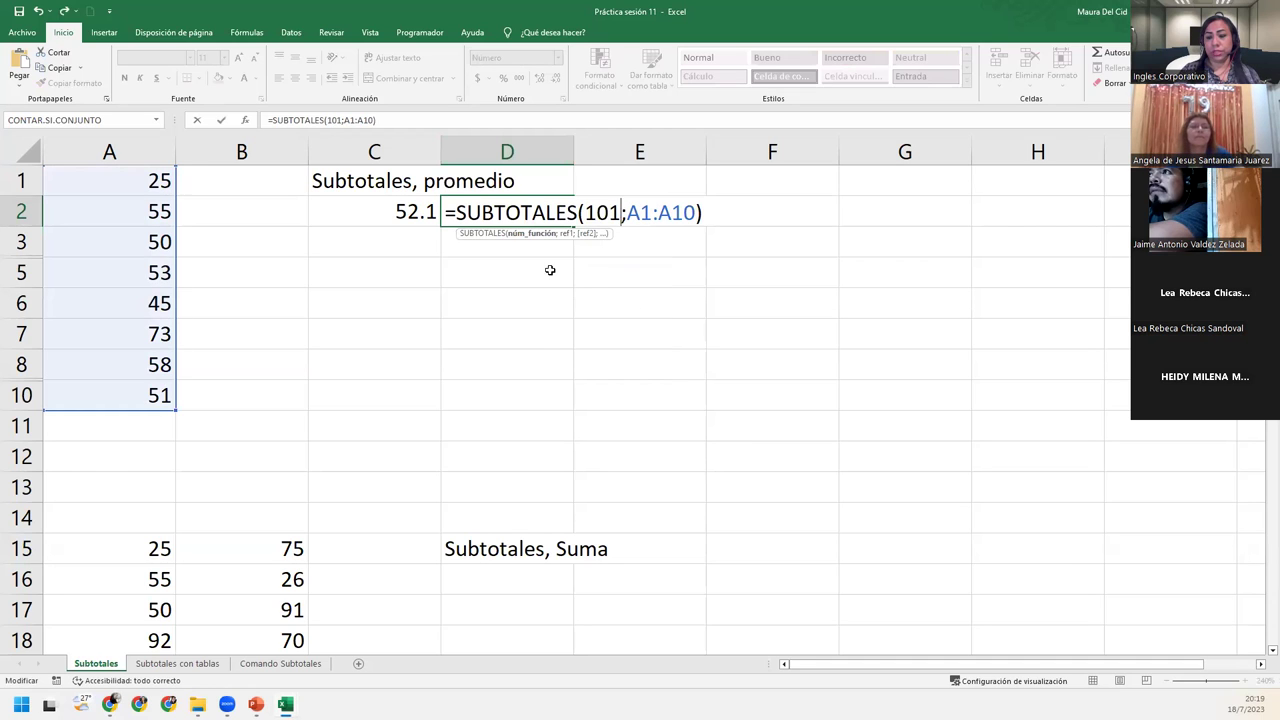
key("Return")
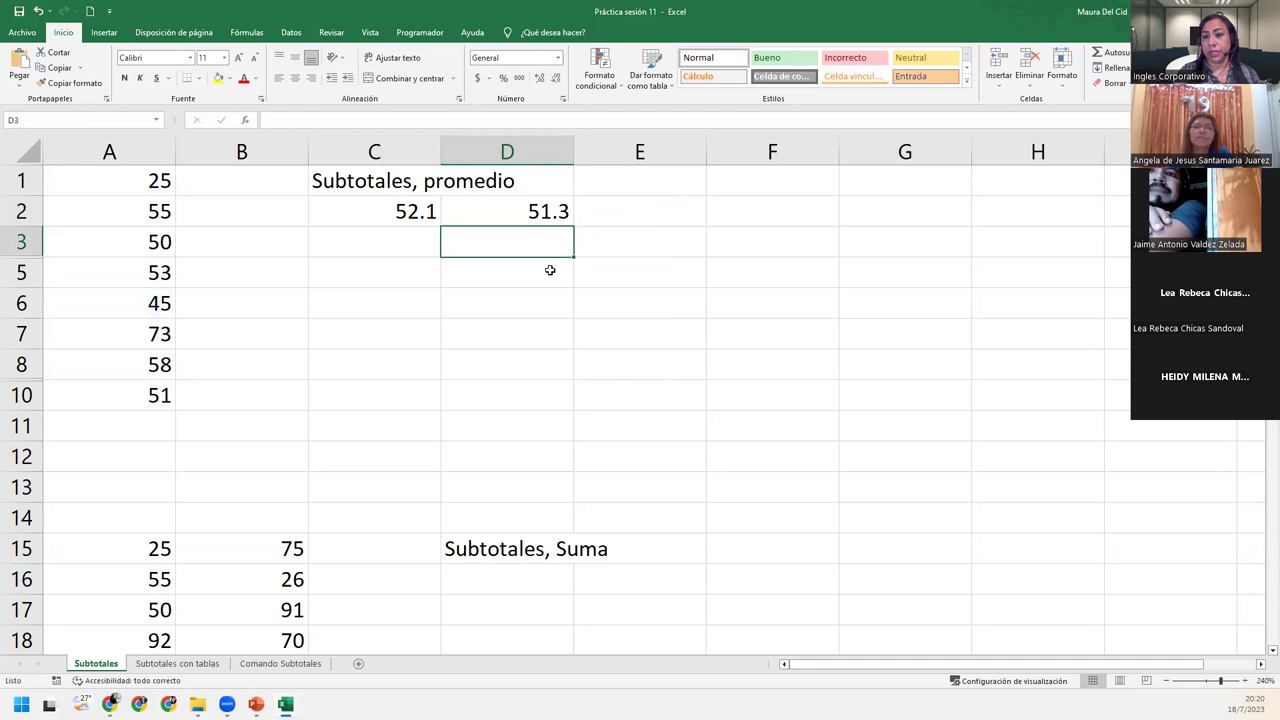
left_click(466, 586)
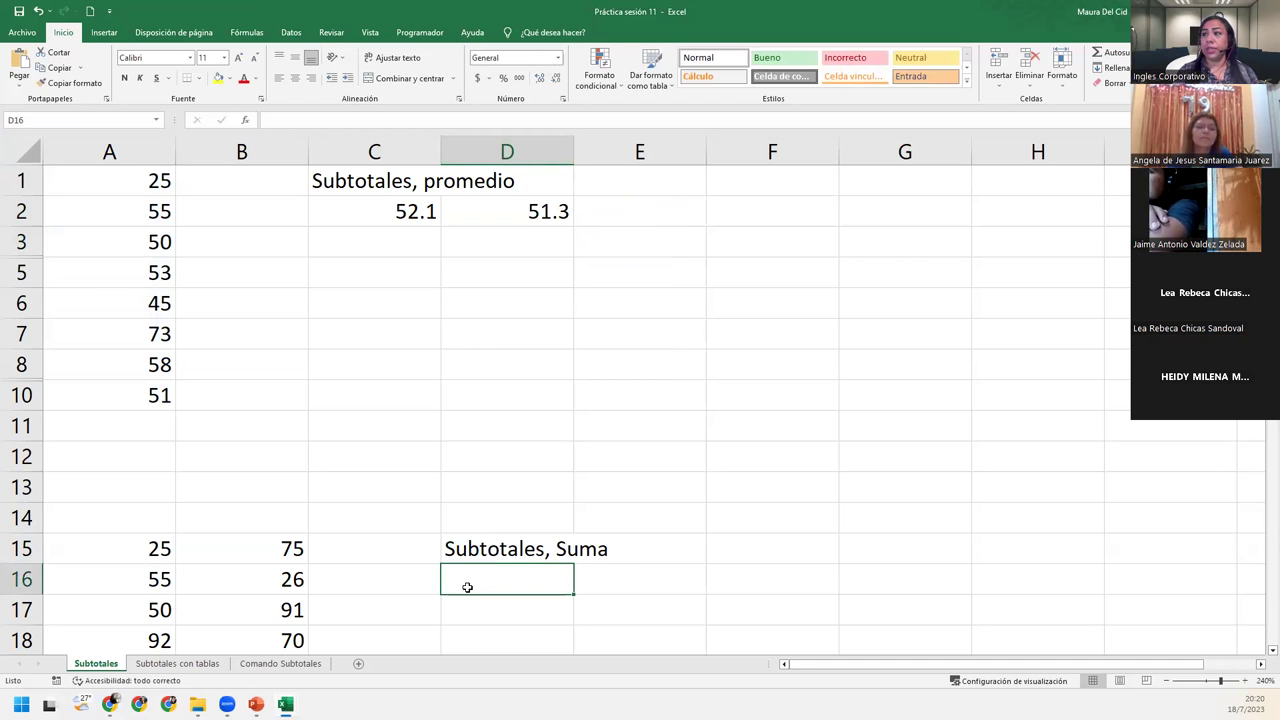
scroll(467, 587, "down", 2)
scroll(467, 587, "down", 2)
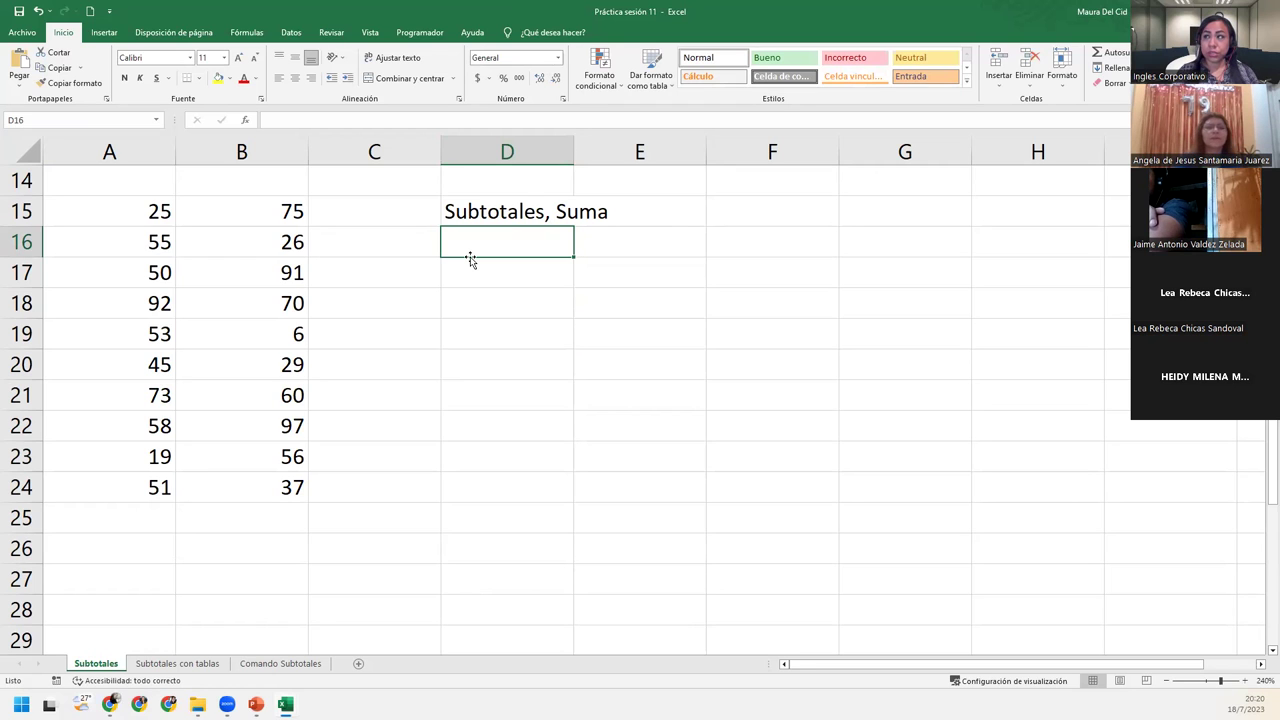
scroll(284, 260, "up", 4)
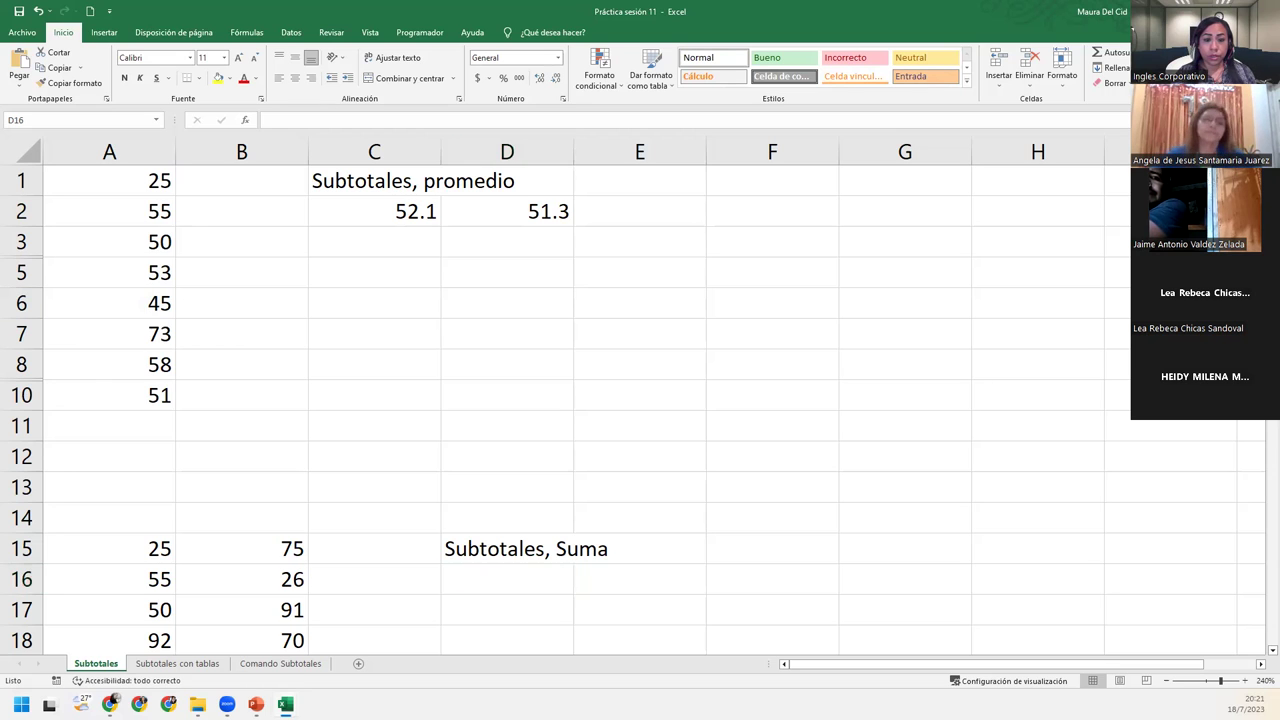
left_click(513, 579)
scroll(508, 541, "down", 2)
scroll(513, 534, "down", 3)
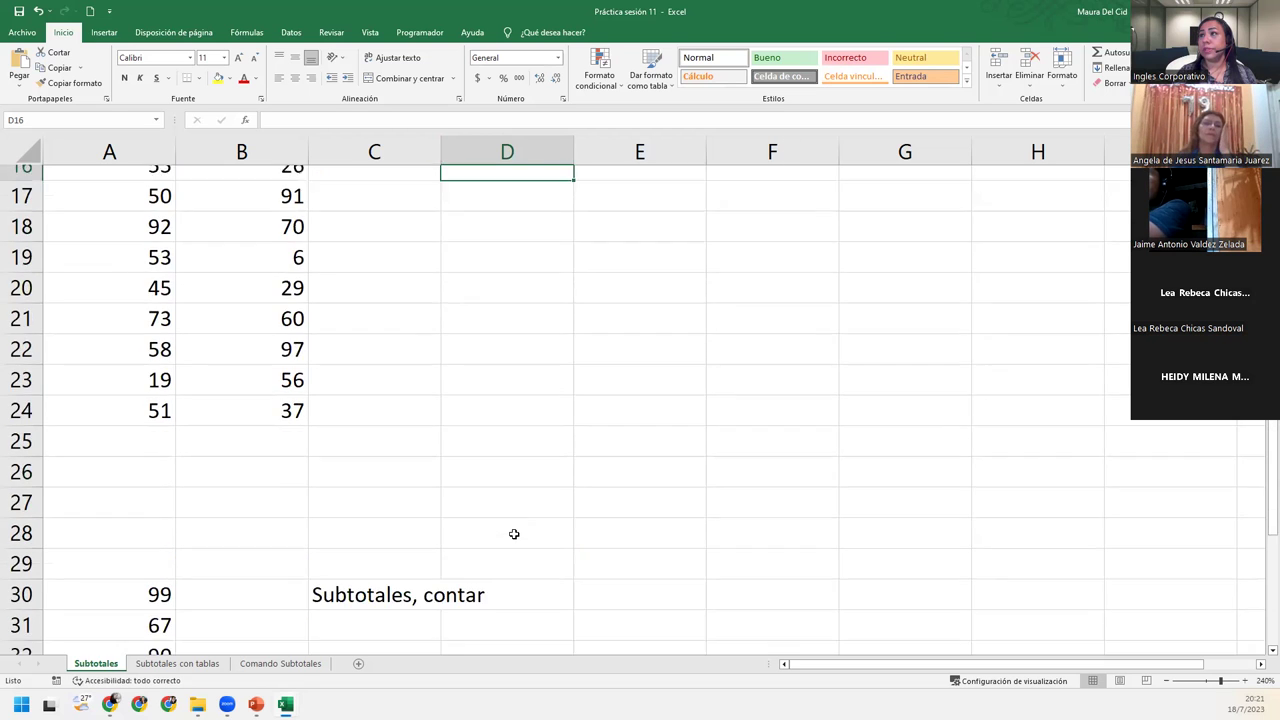
scroll(514, 534, "up", 1)
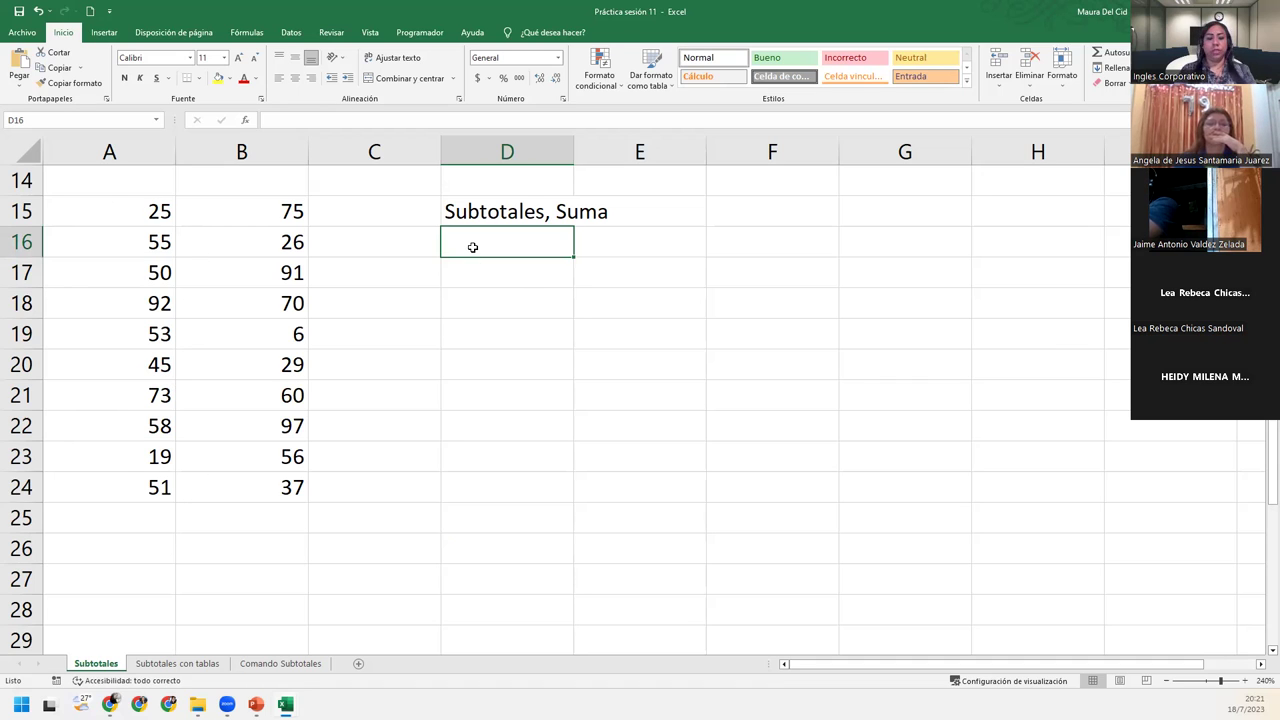
type("=subto")
key("Tab")
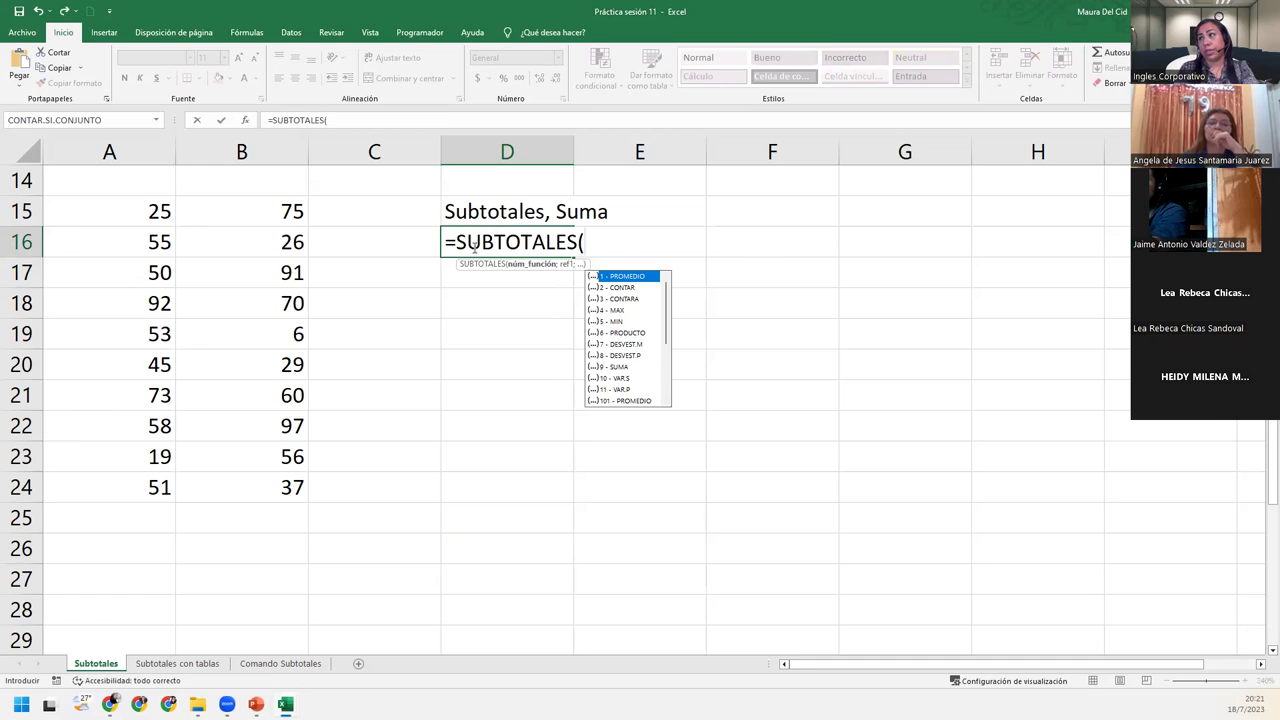
key("Down")
key("Down")
key("Down")
key("Down")
key("Down")
key("Down")
key("Down")
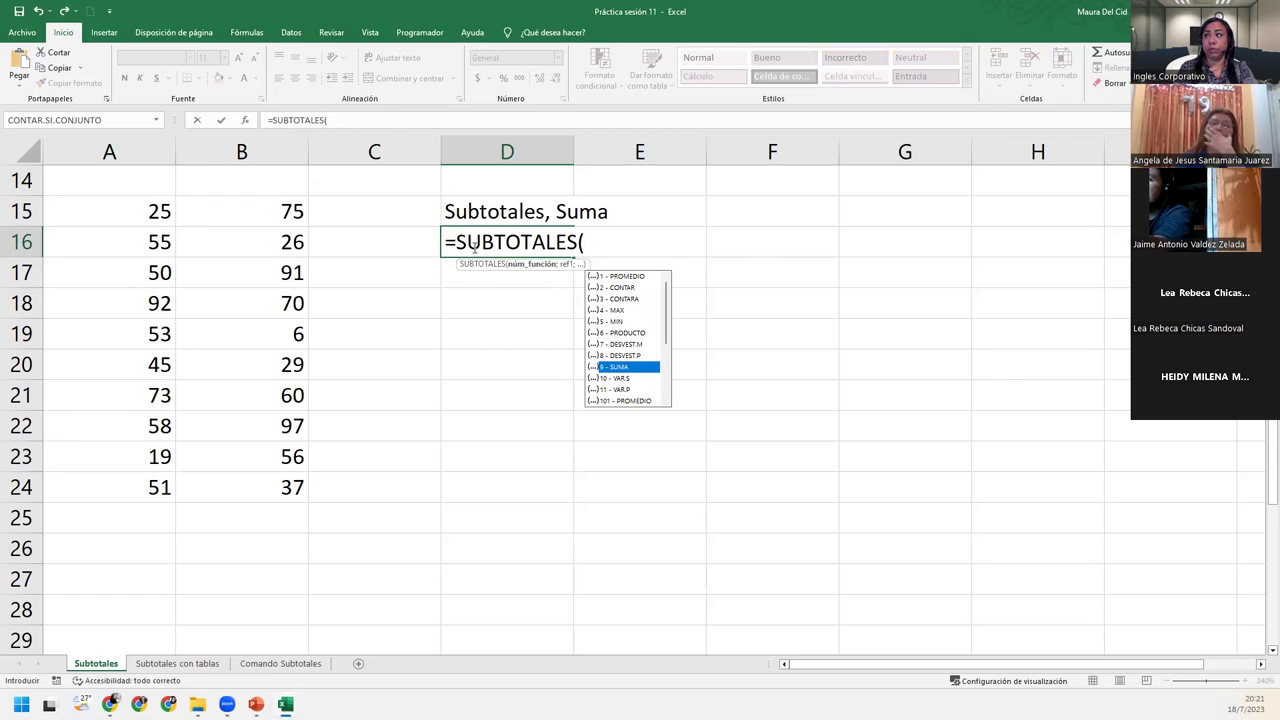
key("Tab")
type(";")
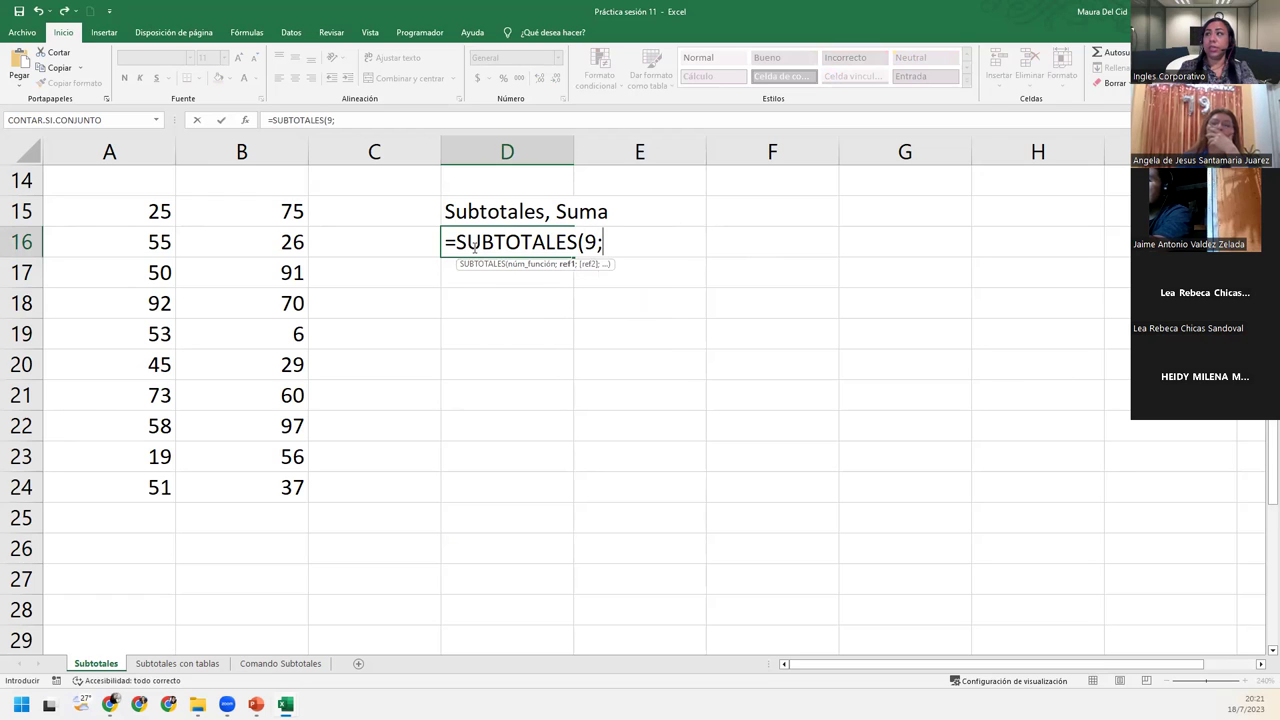
left_click_drag(97, 206, 119, 487)
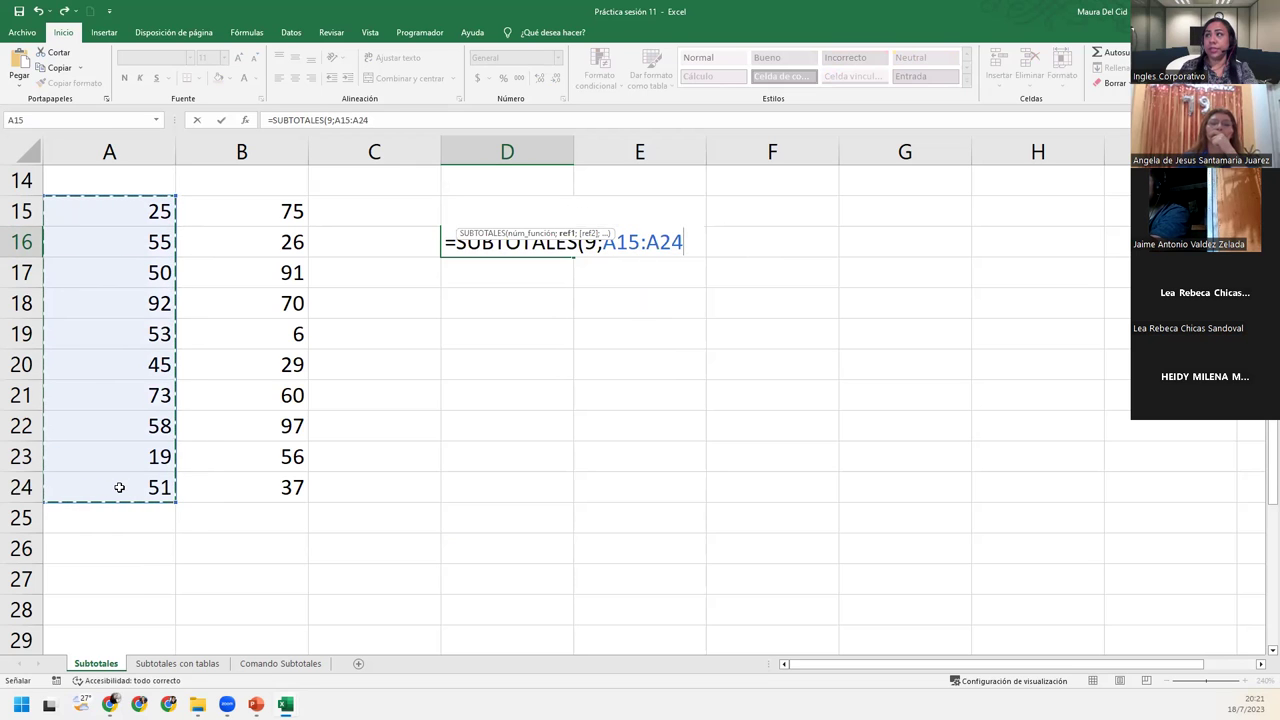
type(";")
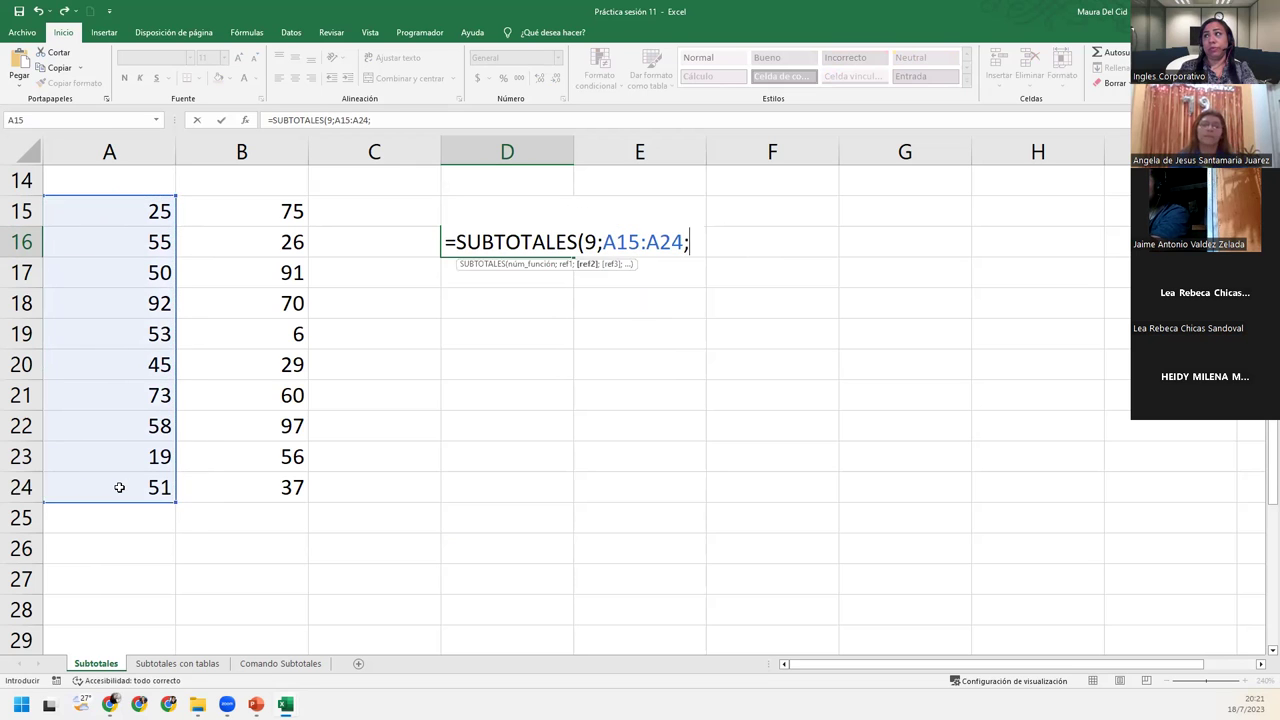
left_click_drag(266, 209, 280, 488)
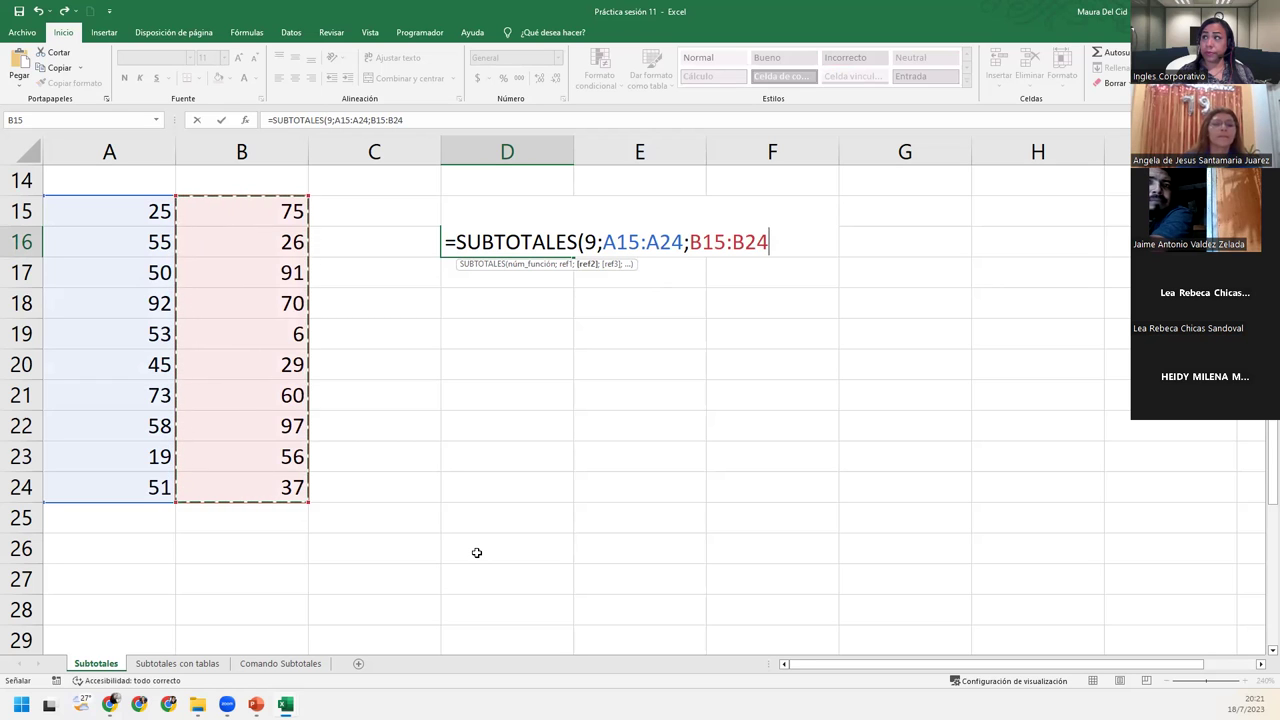
type(")")
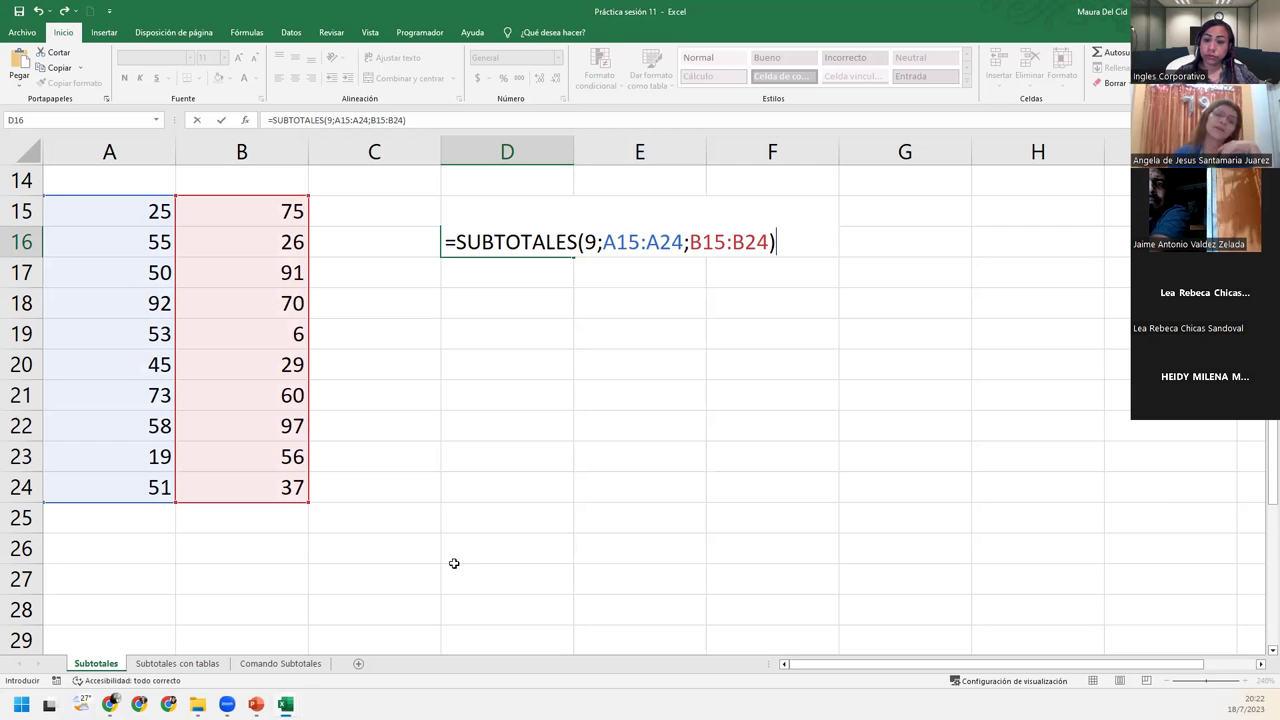
left_click(597, 242)
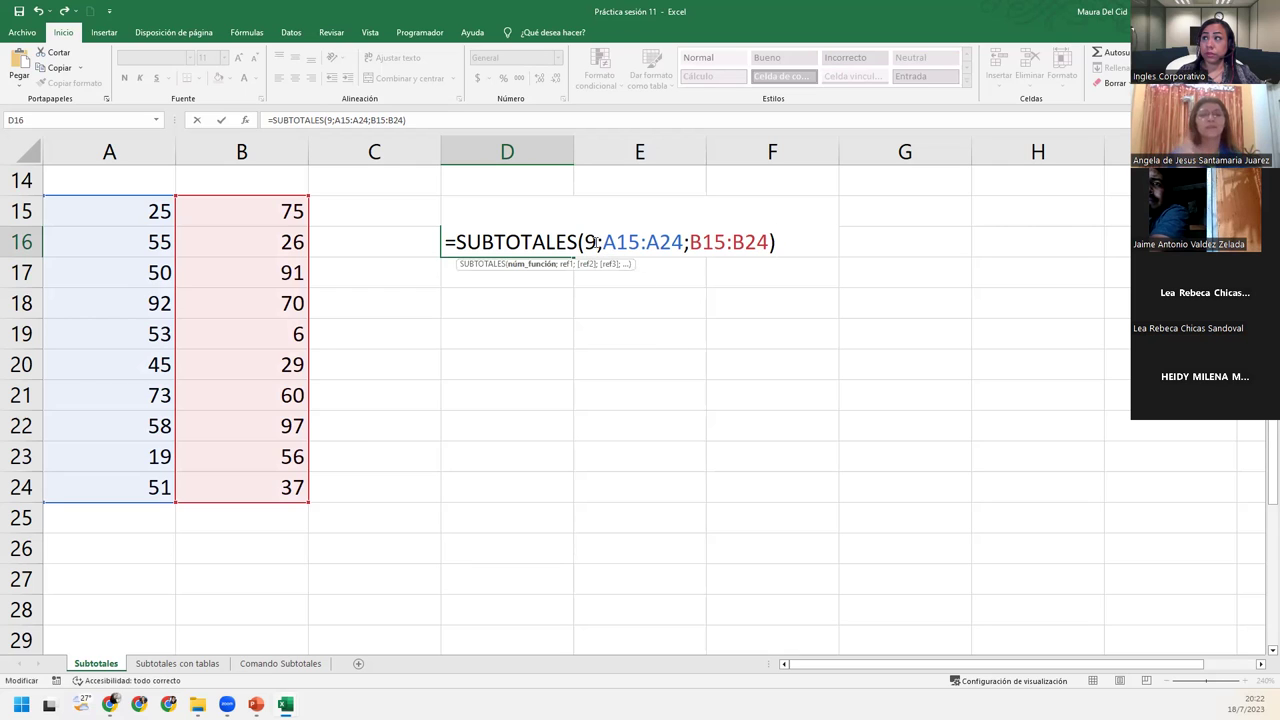
key("BackSpace")
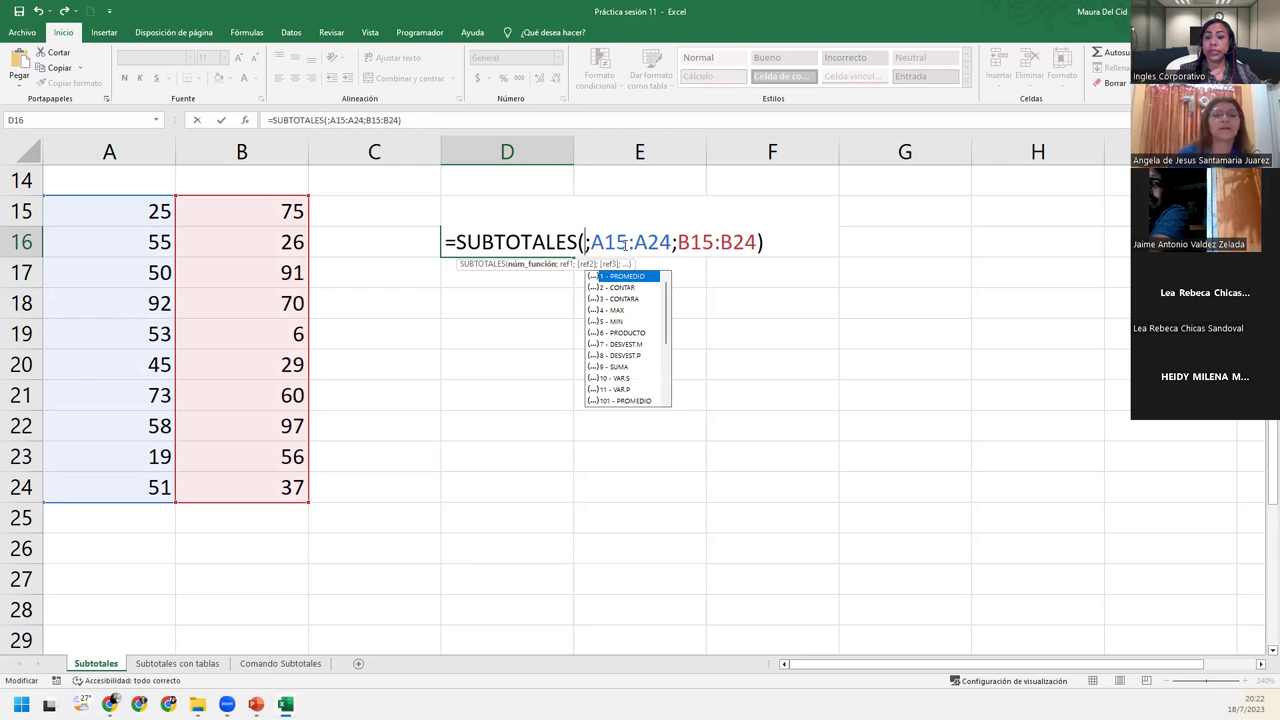
type("9")
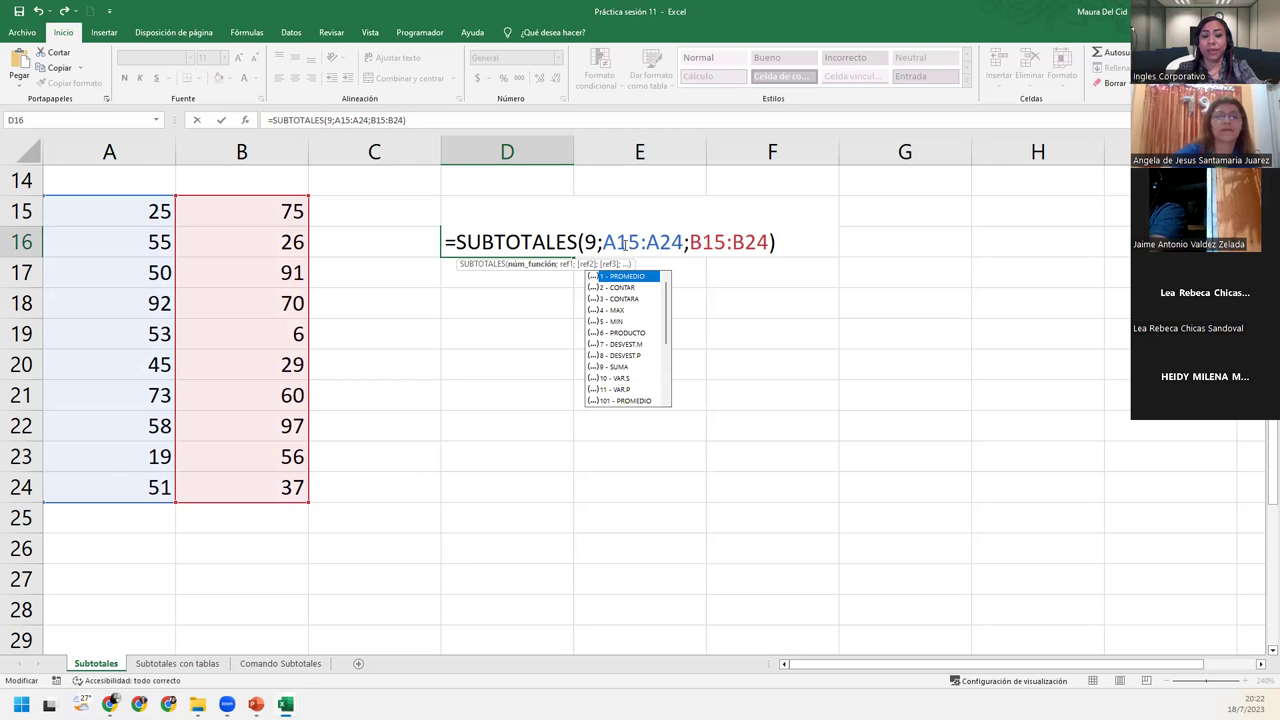
key("Escape")
key("Escape")
type("0SUBTO")
Clear D16 and start =SUBTOTALES( there, browsing the function-number options without choosing one
key("BackSpace")
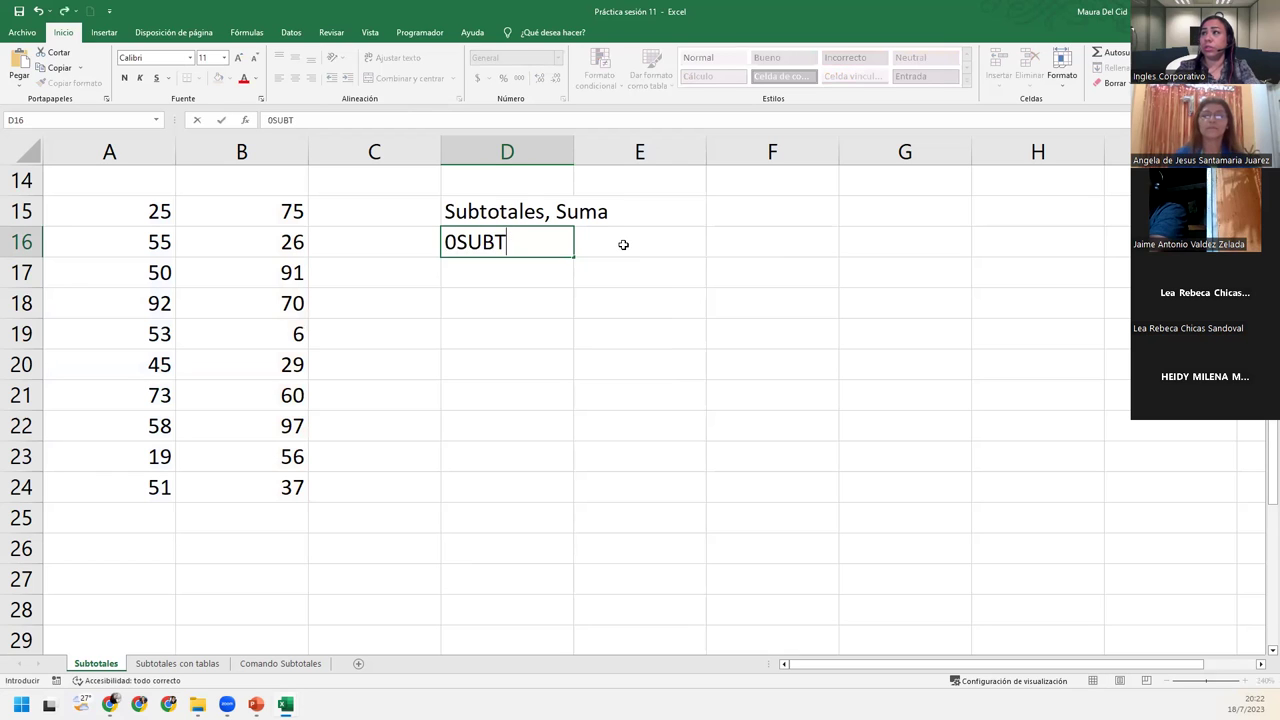
key("BackSpace")
key("BackSpace")
key("BackSpace")
type("=SUBTO")
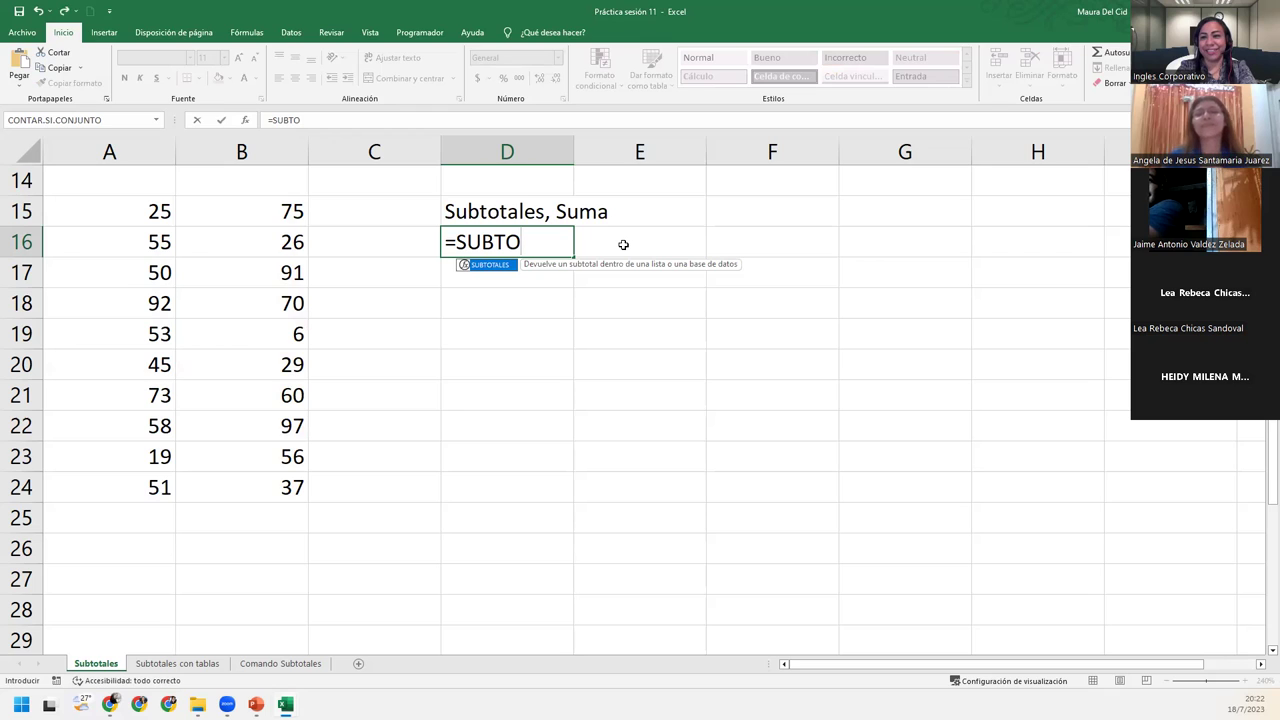
key("Tab")
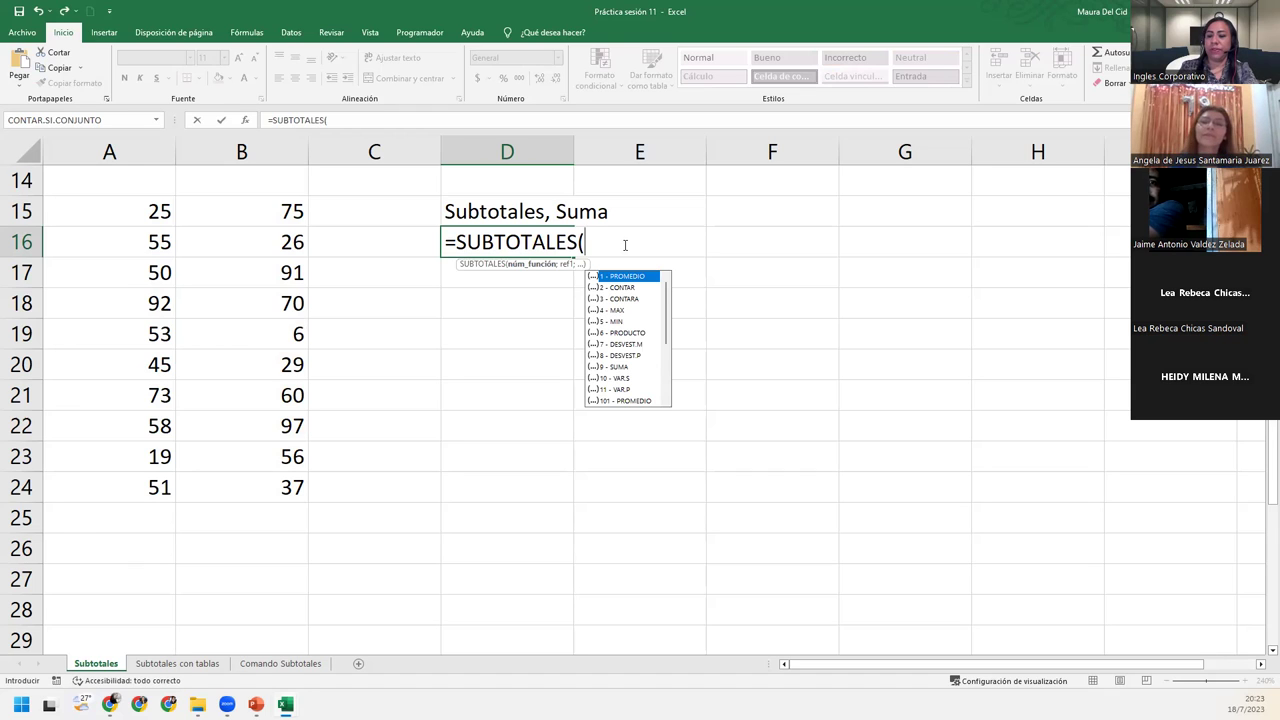
key("Down")
key("Down")
key("Down")
key("Down")
key("Down")
key("Down")
key("Down")
key("Down")
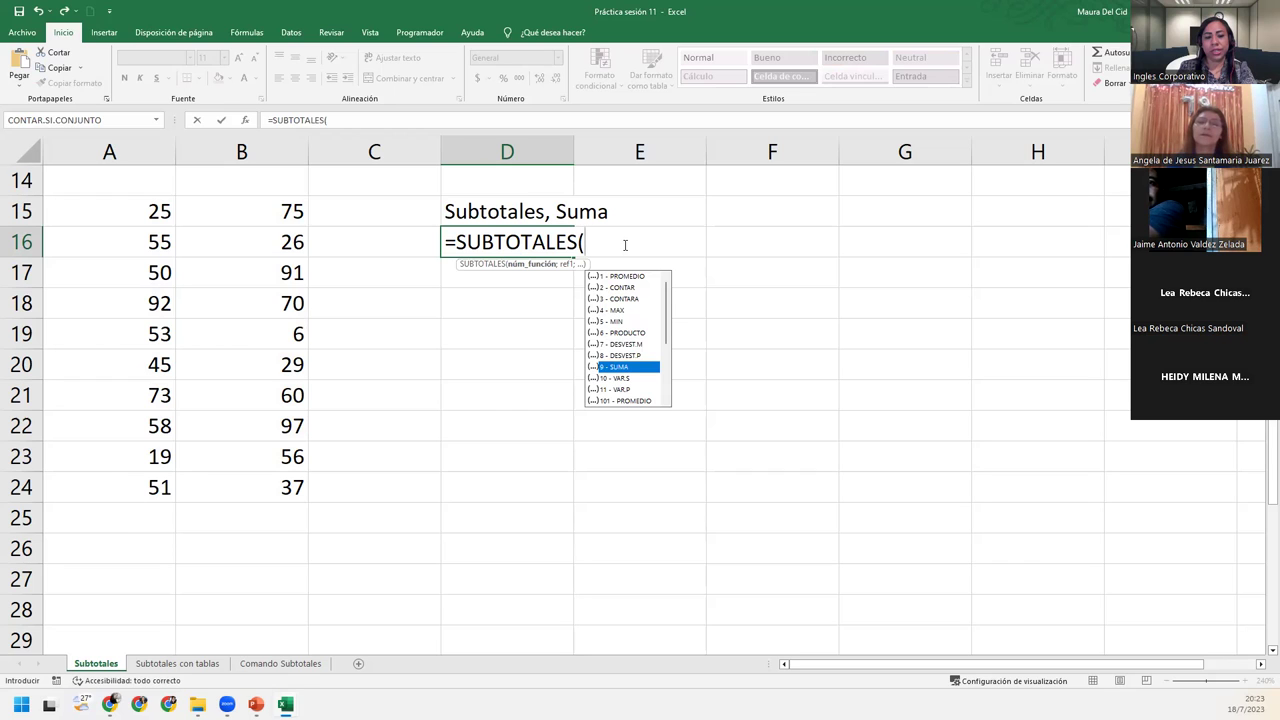
key("Escape")
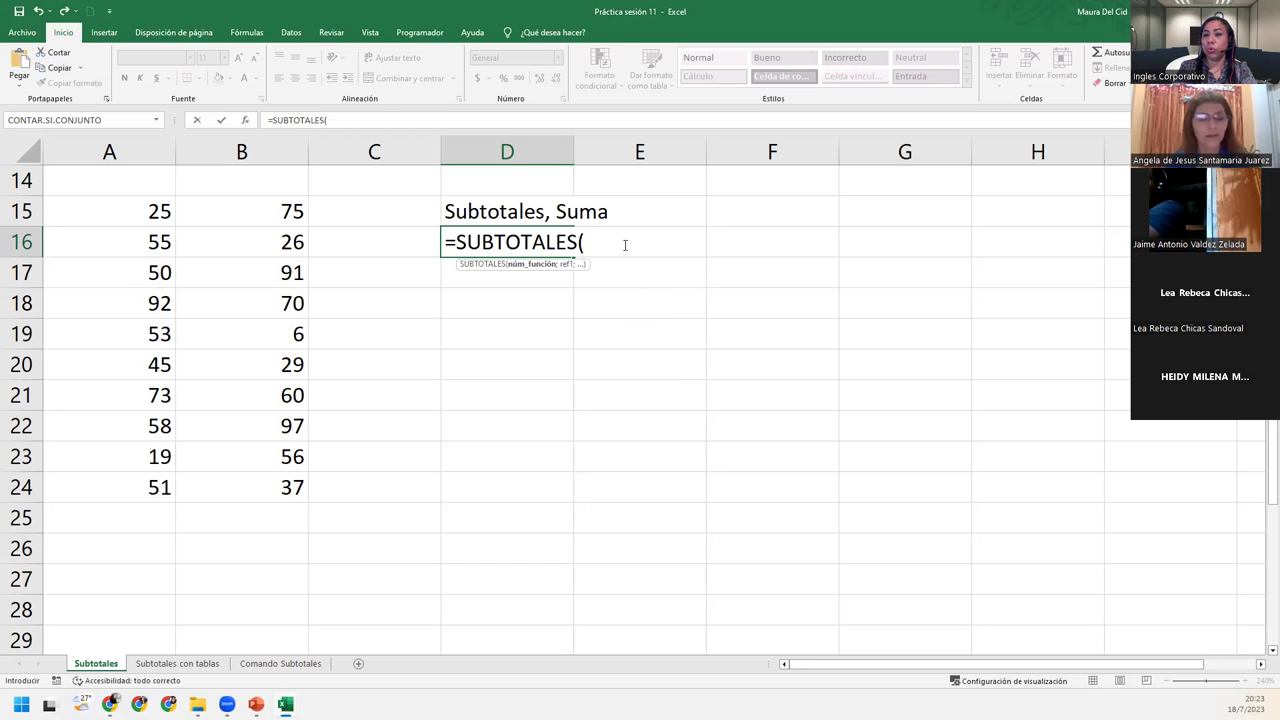
key("Return")
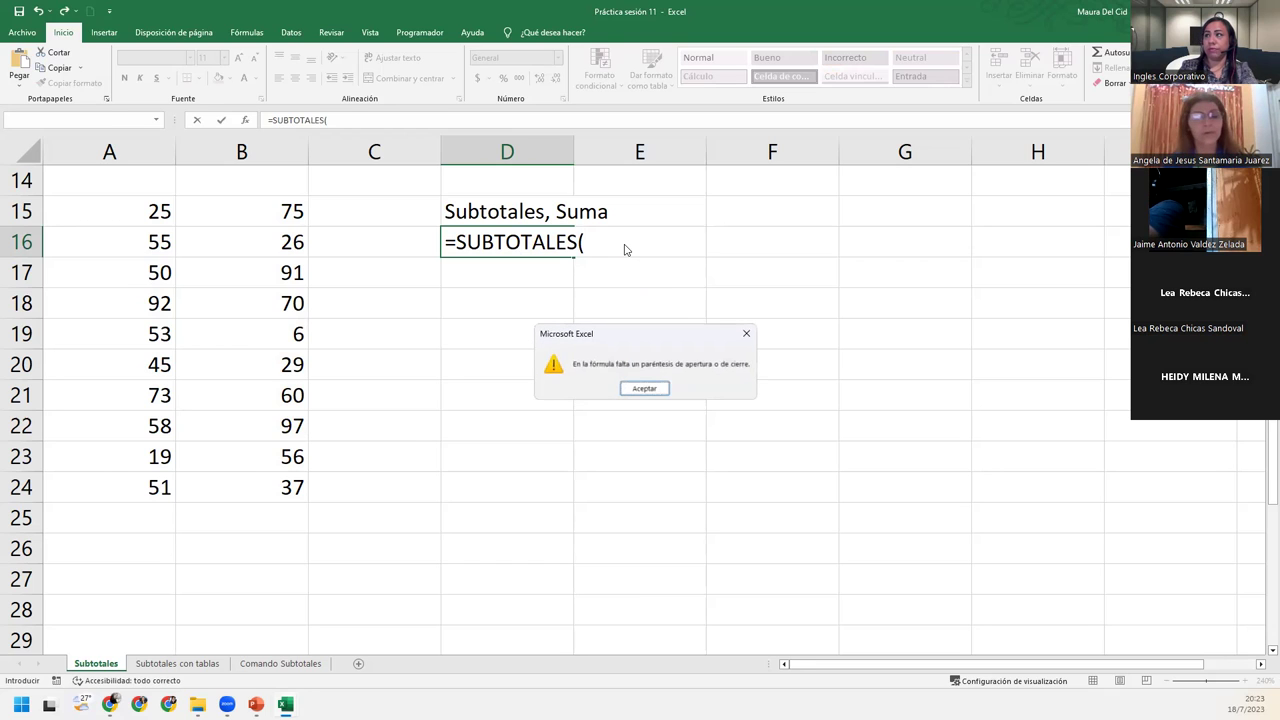
Dismiss the missing-parenthesis error and pick function 9 - SUMA for D16's SUBTOTALES
key("Return")
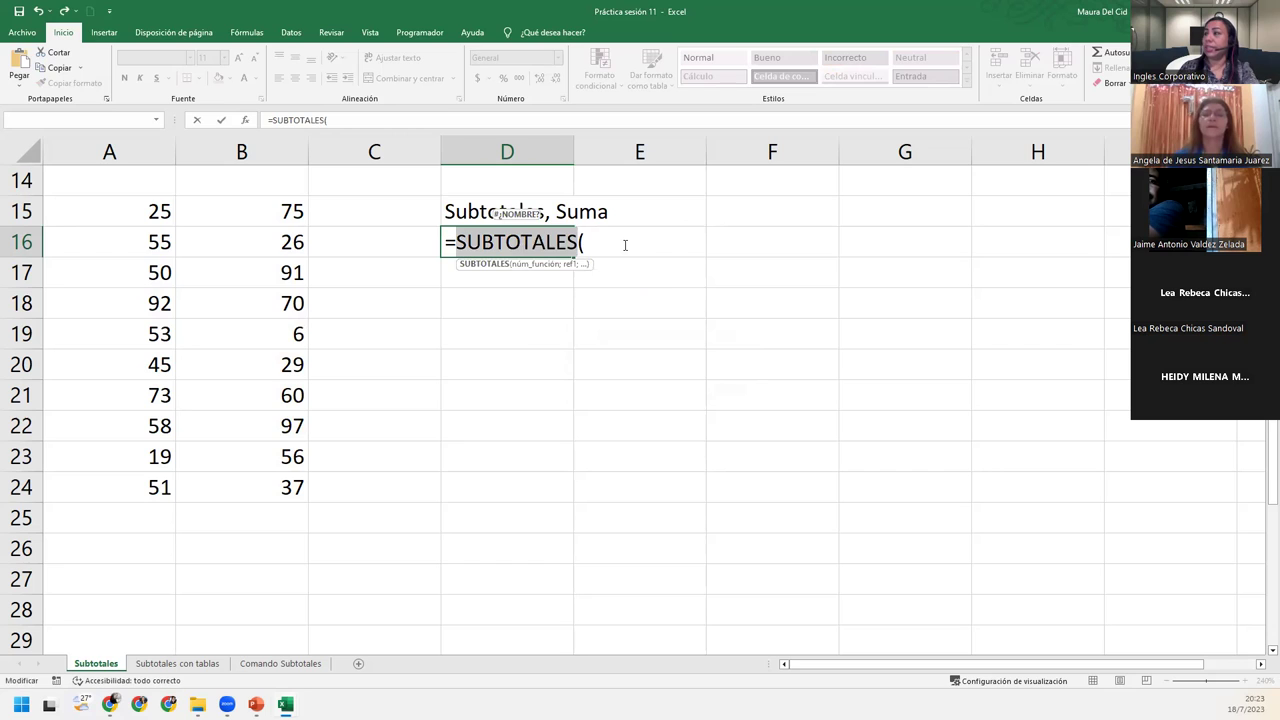
key("End")
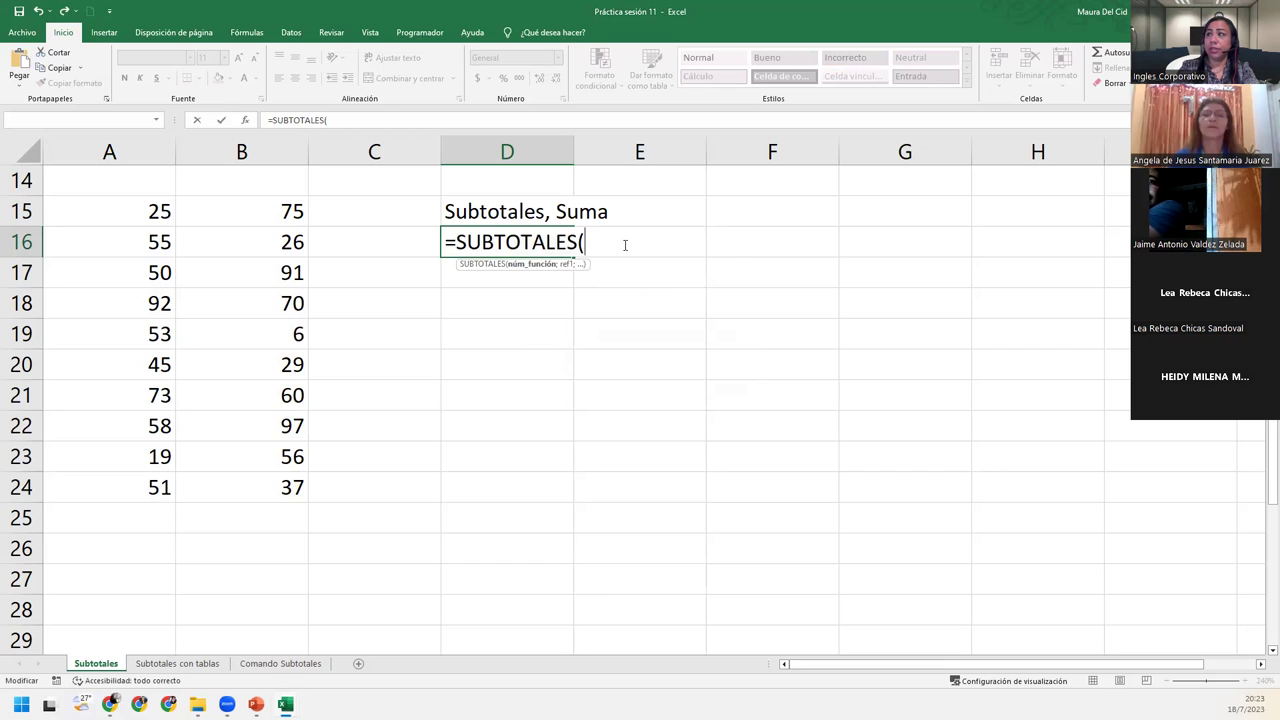
key("BackSpace")
type("(")
key("Down")
key("Down")
key("Down")
key("Down")
key("Down")
key("Down")
key("Down")
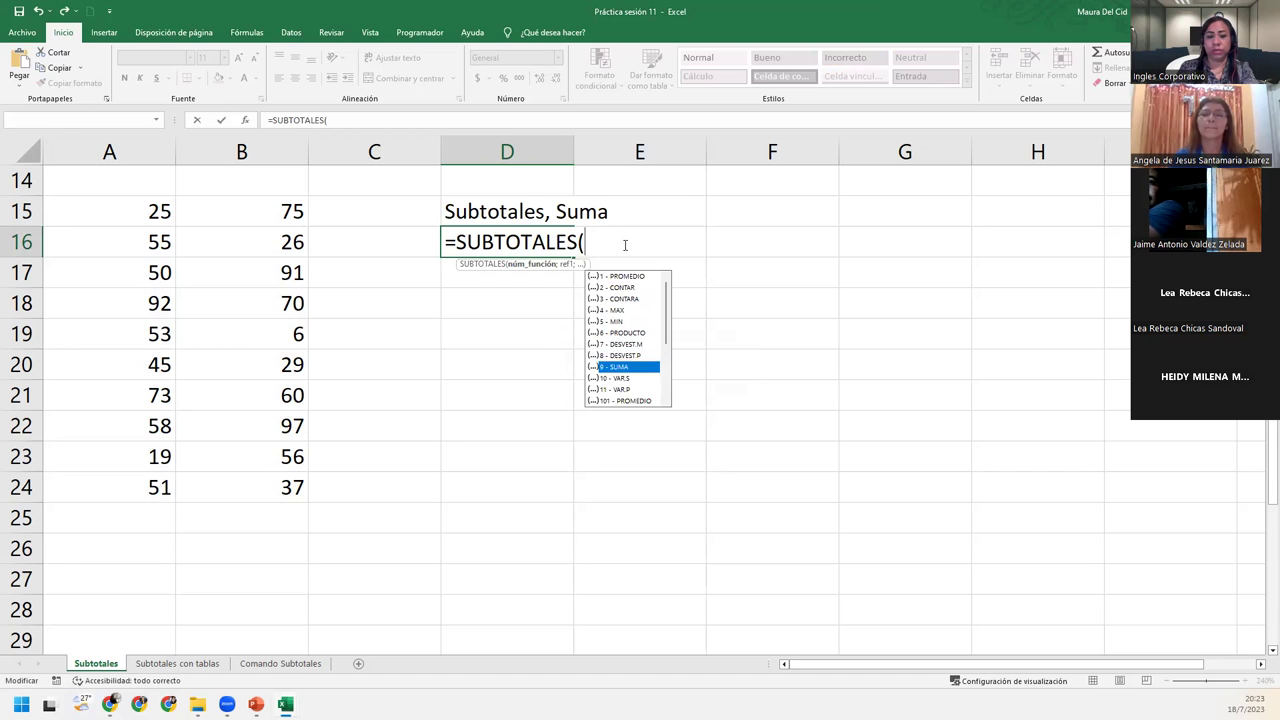
key("Tab")
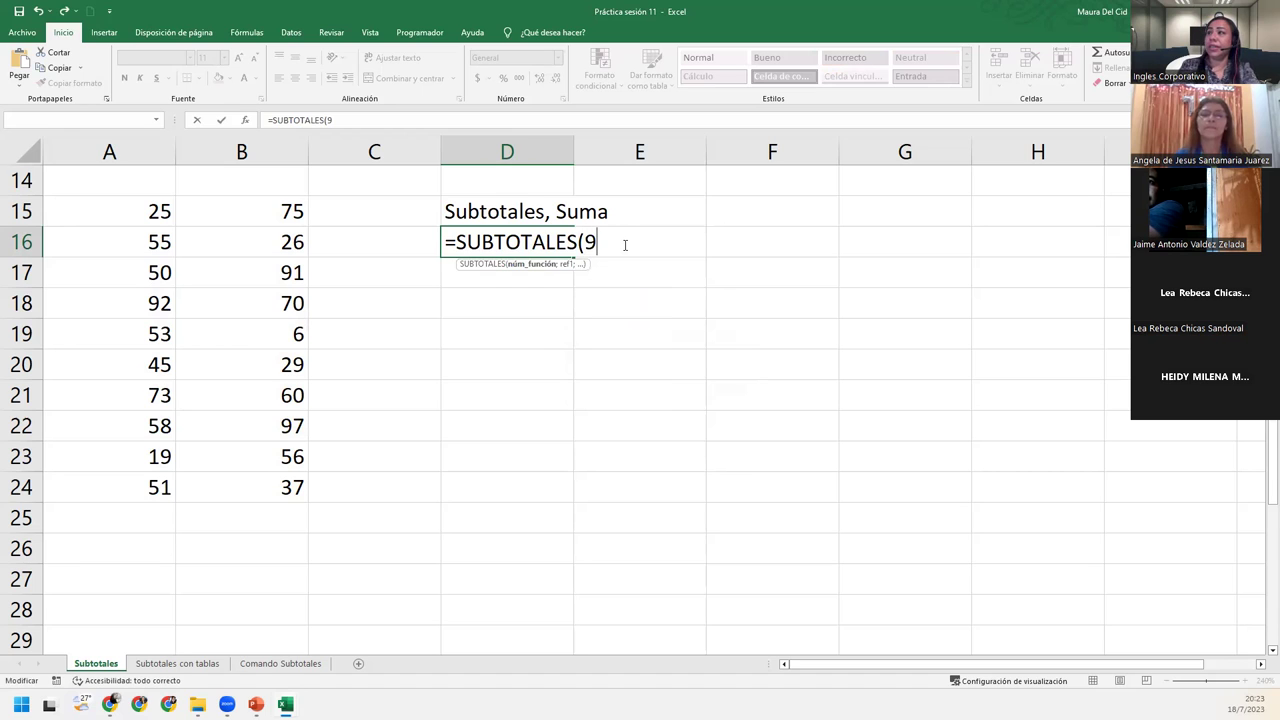
Add A15:A24 and B15:B24 as the sum ranges and close the parenthesis
type(";")
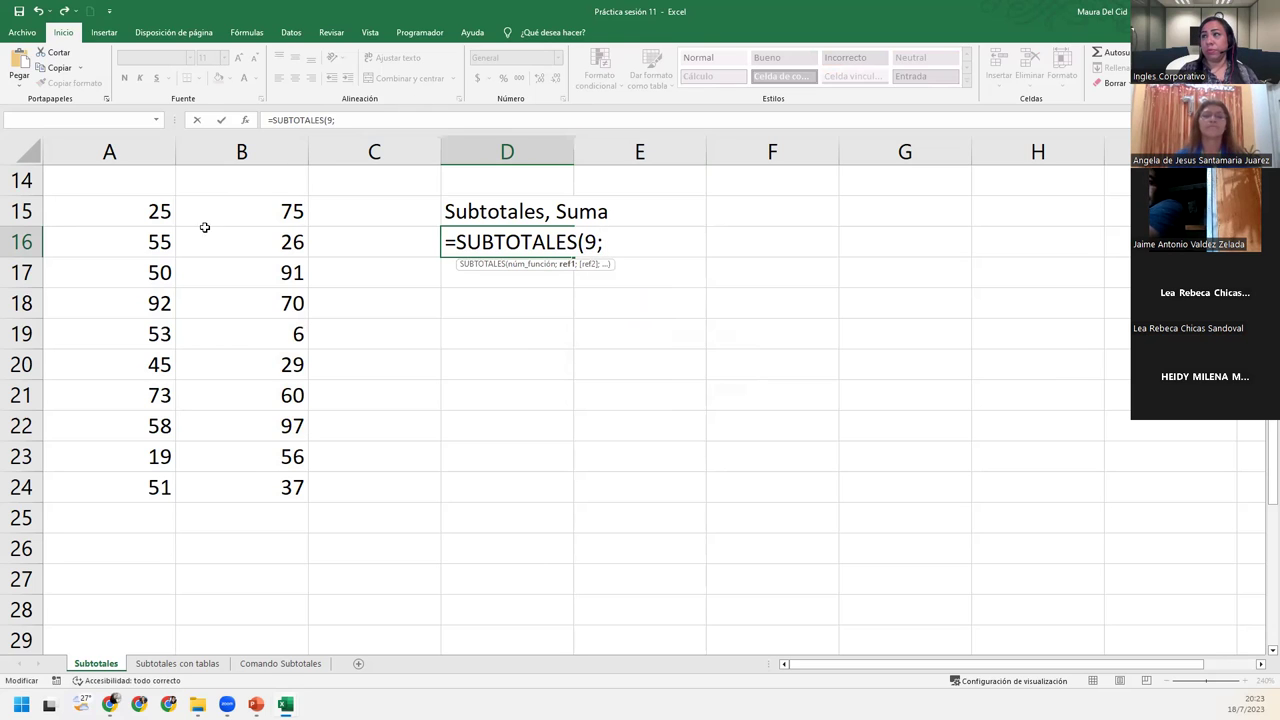
left_click_drag(141, 208, 140, 487)
type(";")
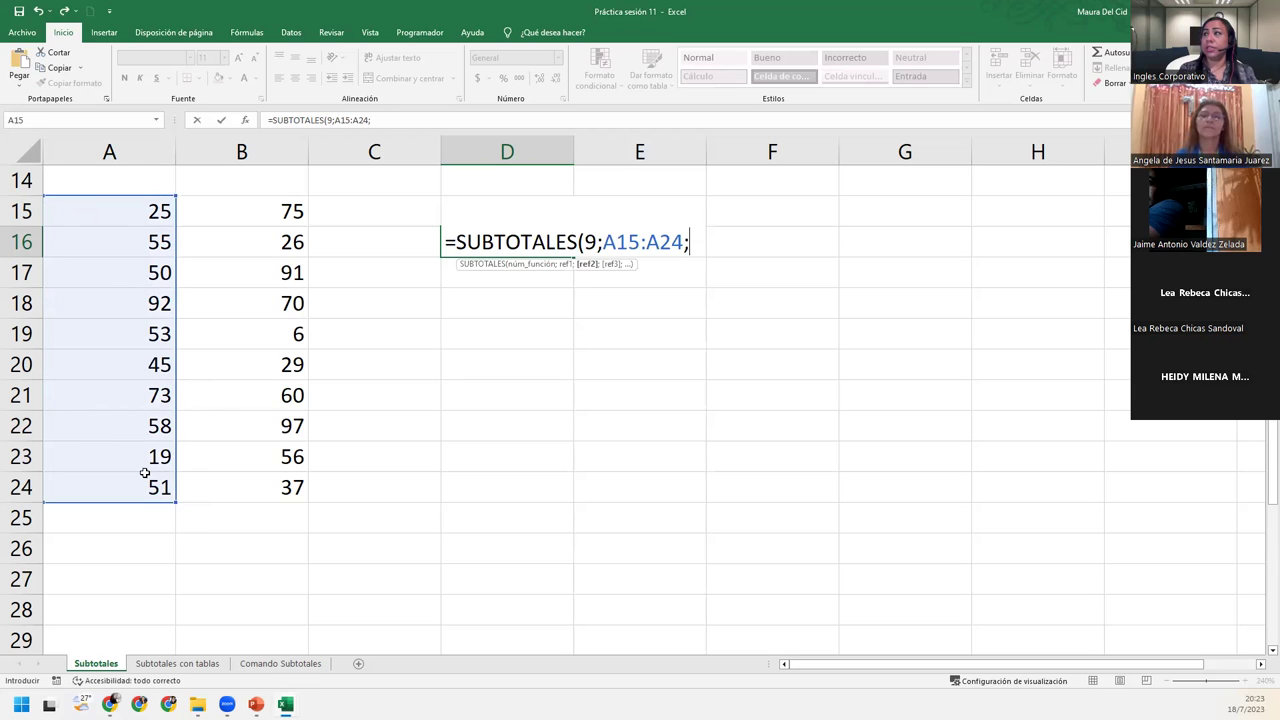
left_click_drag(274, 214, 272, 491)
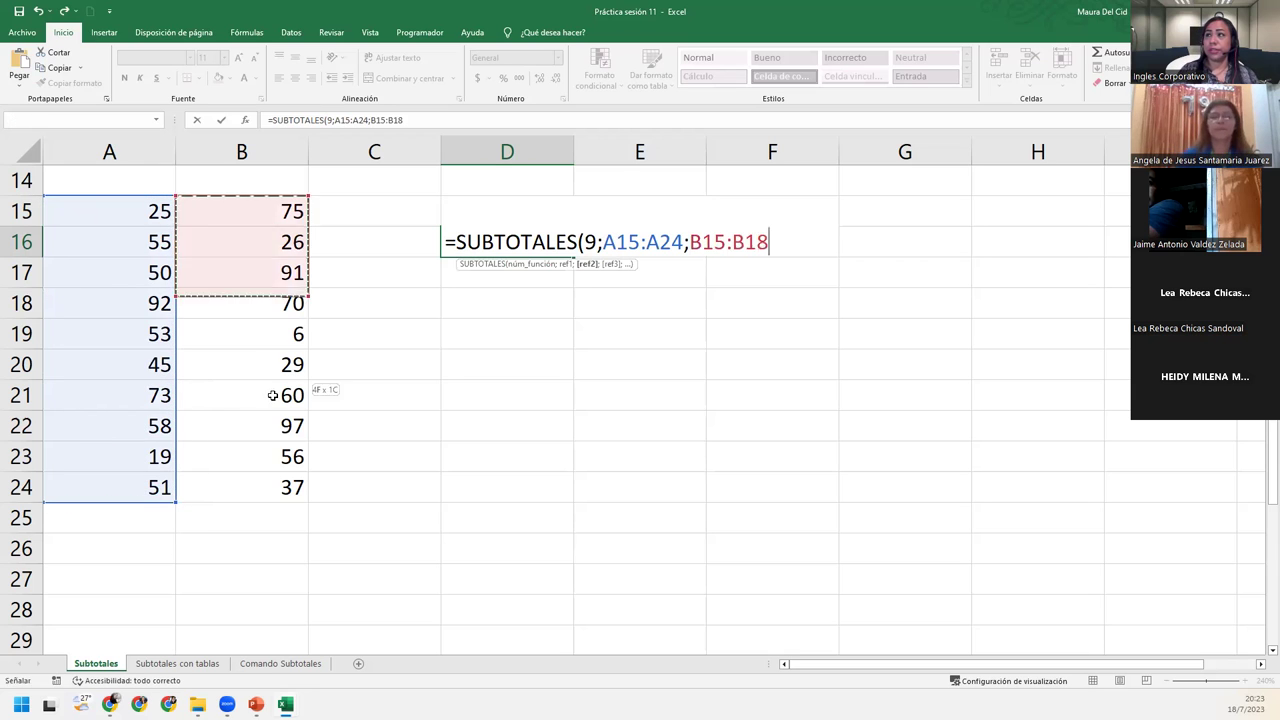
type(")")
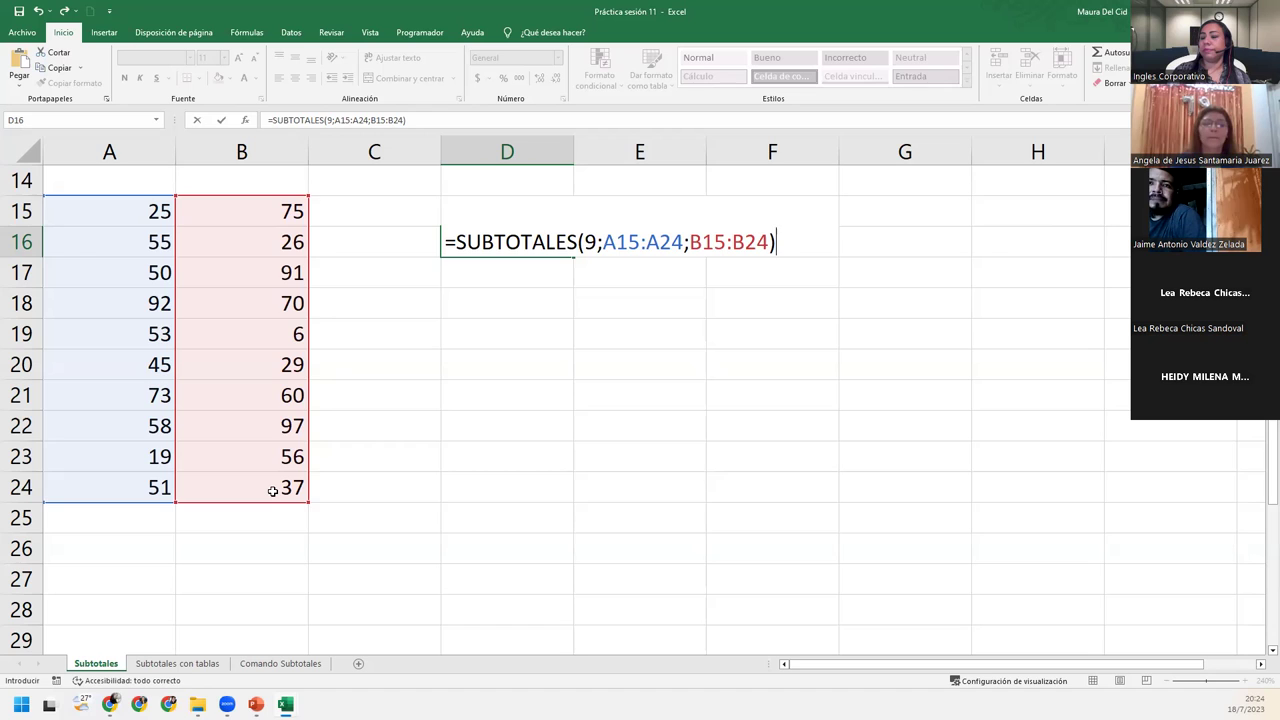
Commit =SUBTOTALES(9;A15:A24;B15:B24) in D16, returning 1068, and reselect D16
key("Return")
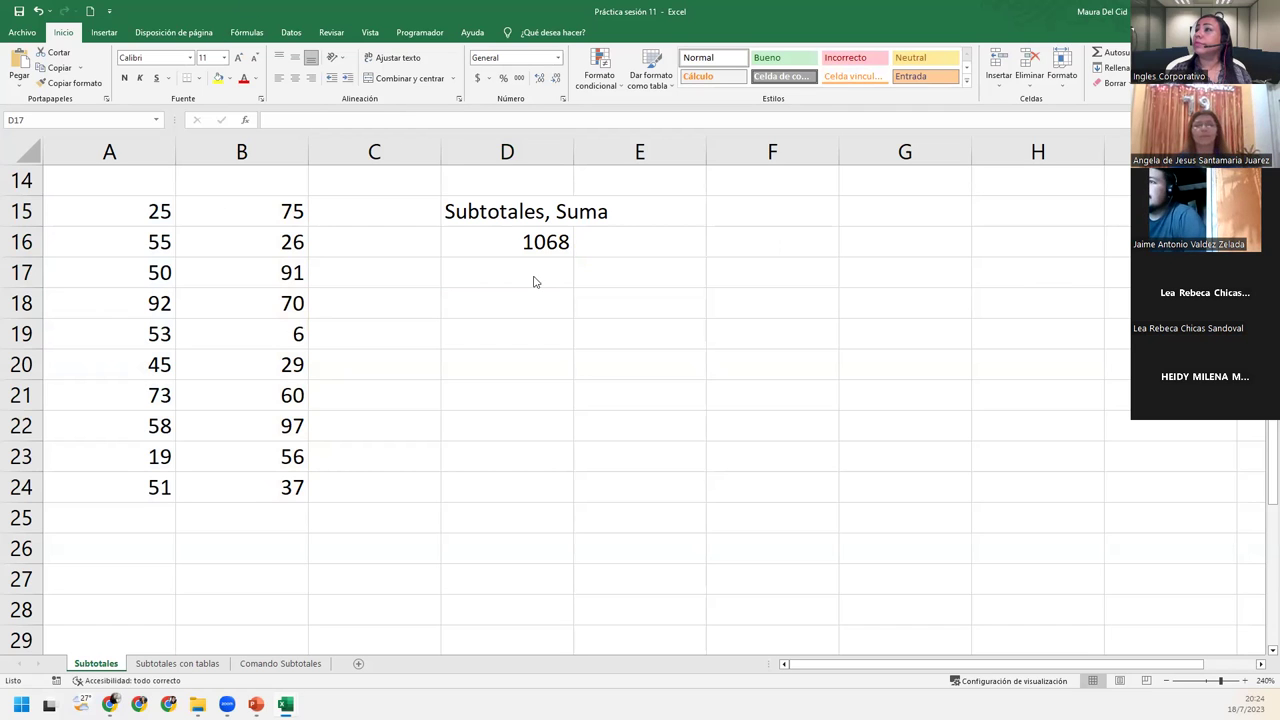
left_click(537, 233)
left_click(517, 244)
Enter =SUBTOTALES(102;A30:A39) in C31 to count the values, giving 10
scroll(518, 244, "down", 4)
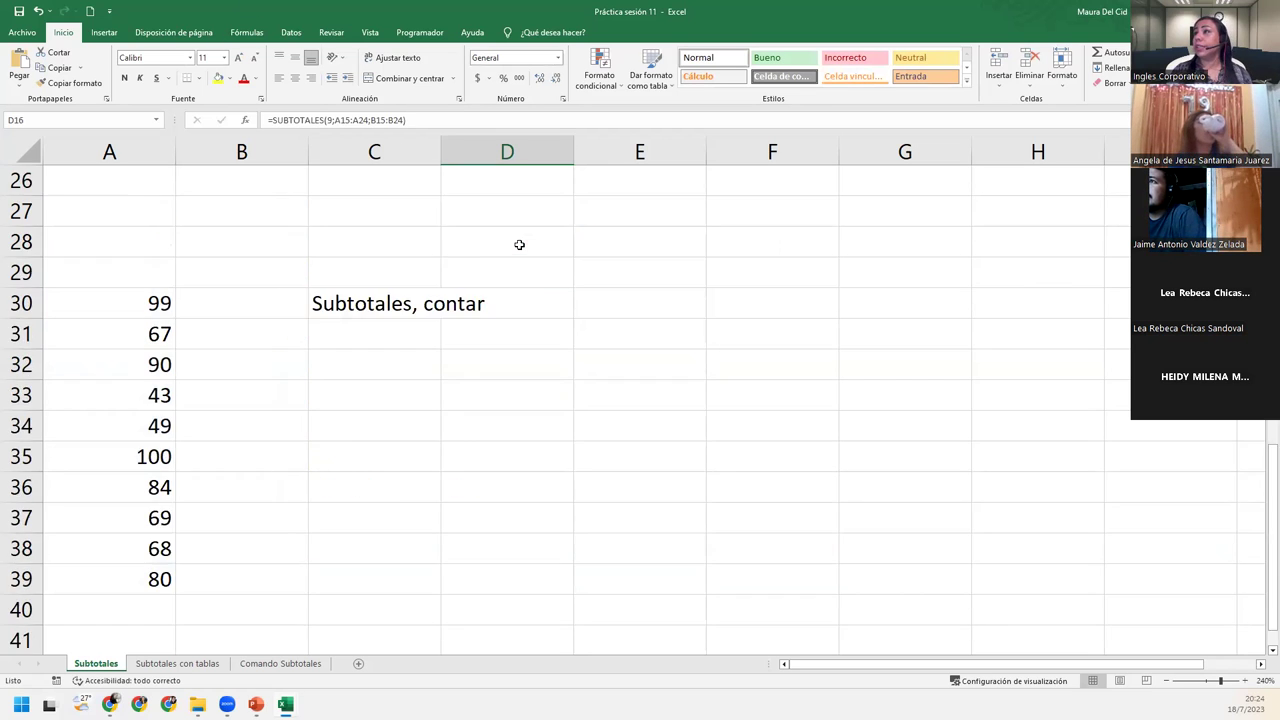
left_click(372, 332)
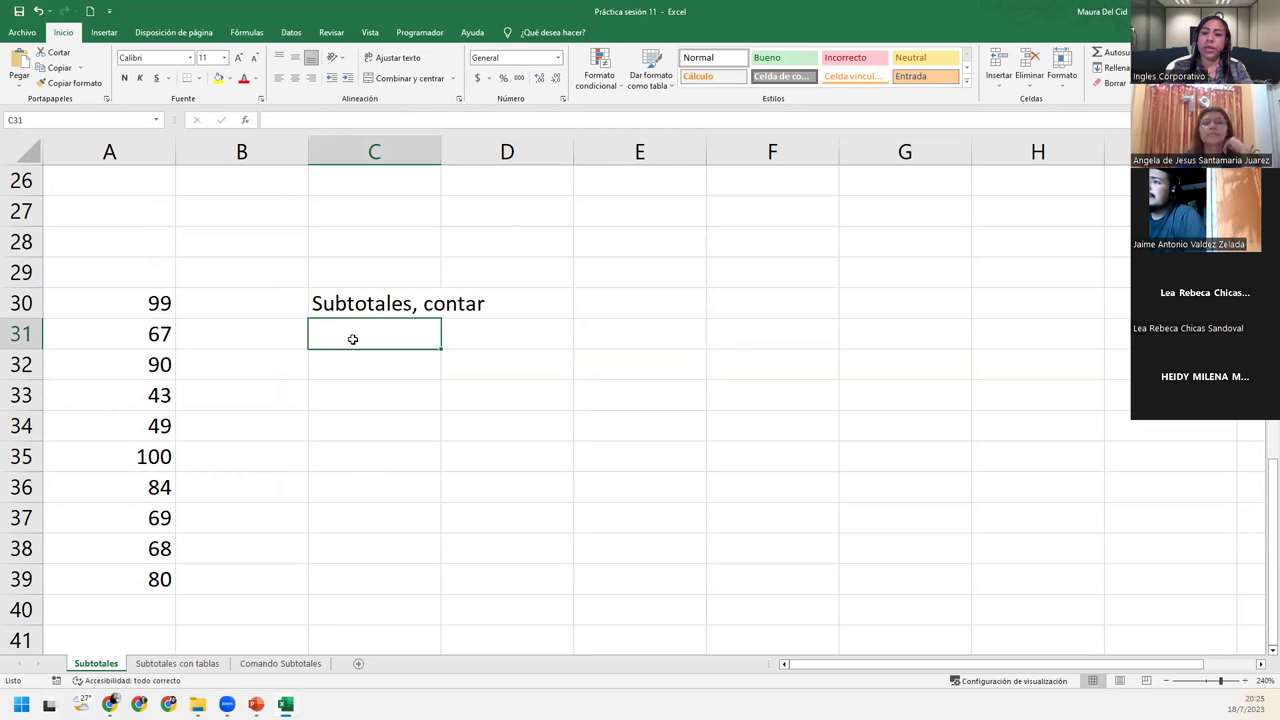
type("=")
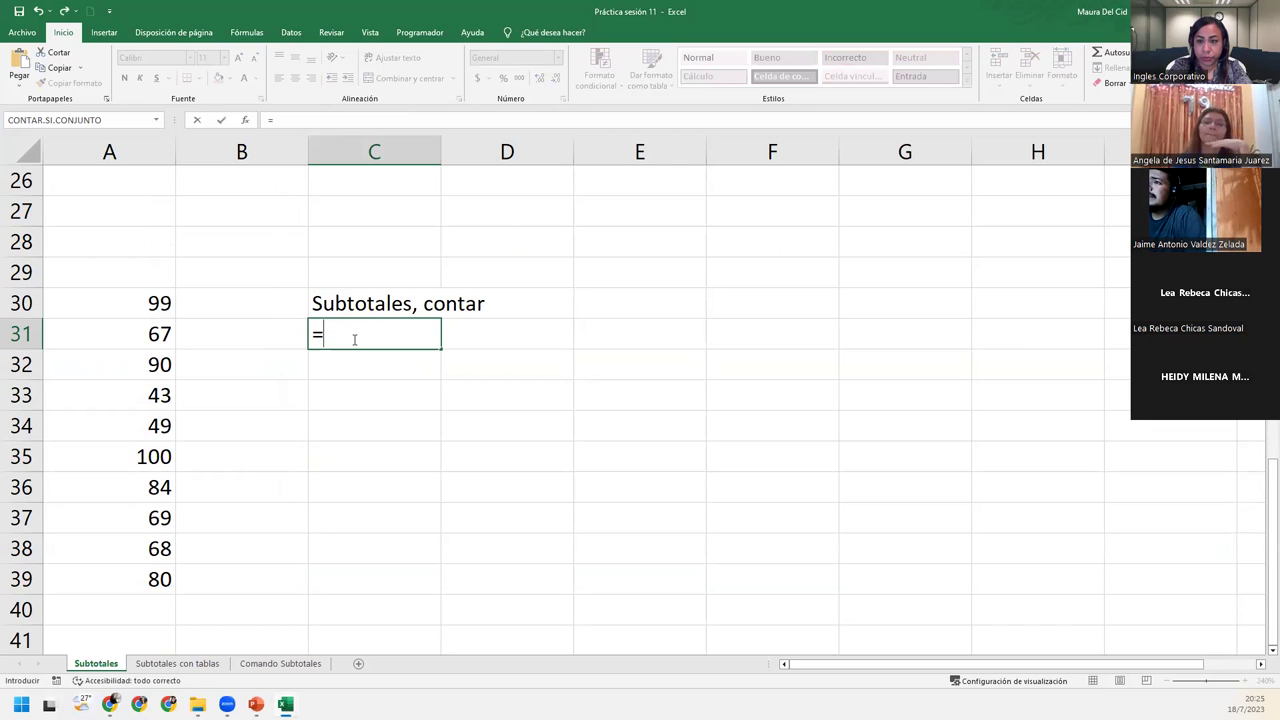
type("subt")
key("Tab")
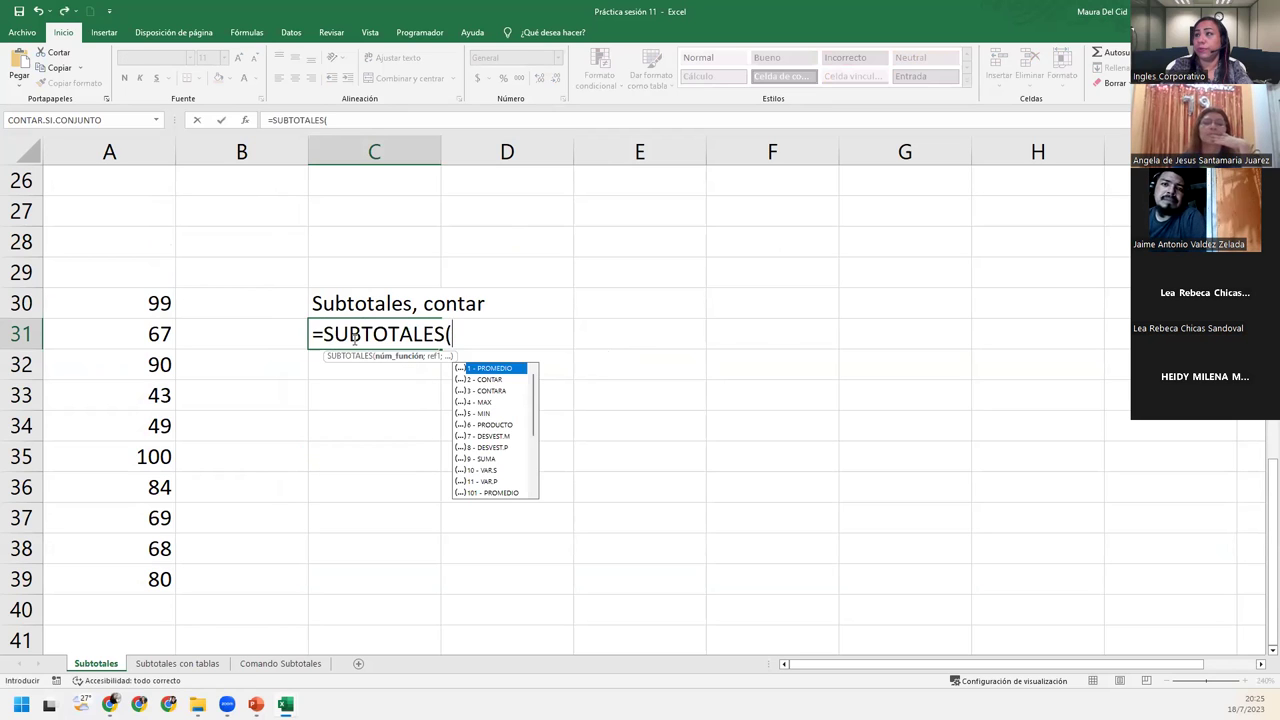
key("Down")
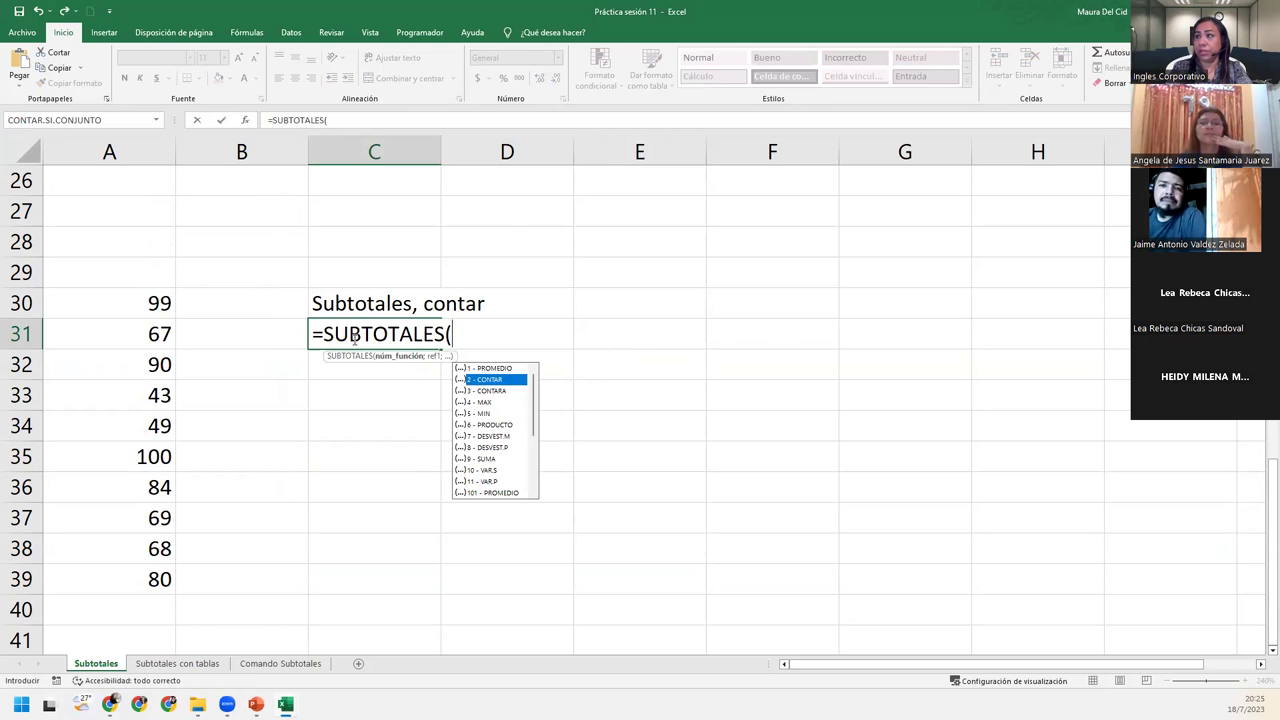
key("Down")
key("Down")
key("Down")
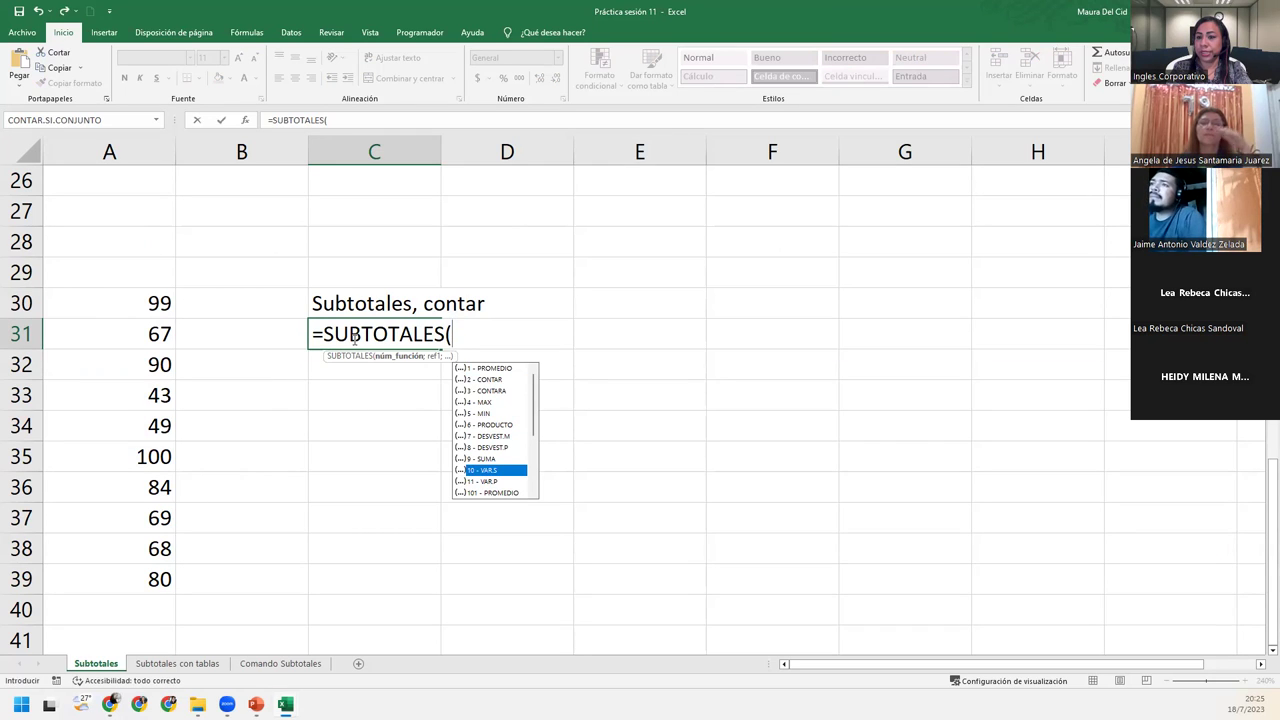
key("Down")
key("Down")
key("Down")
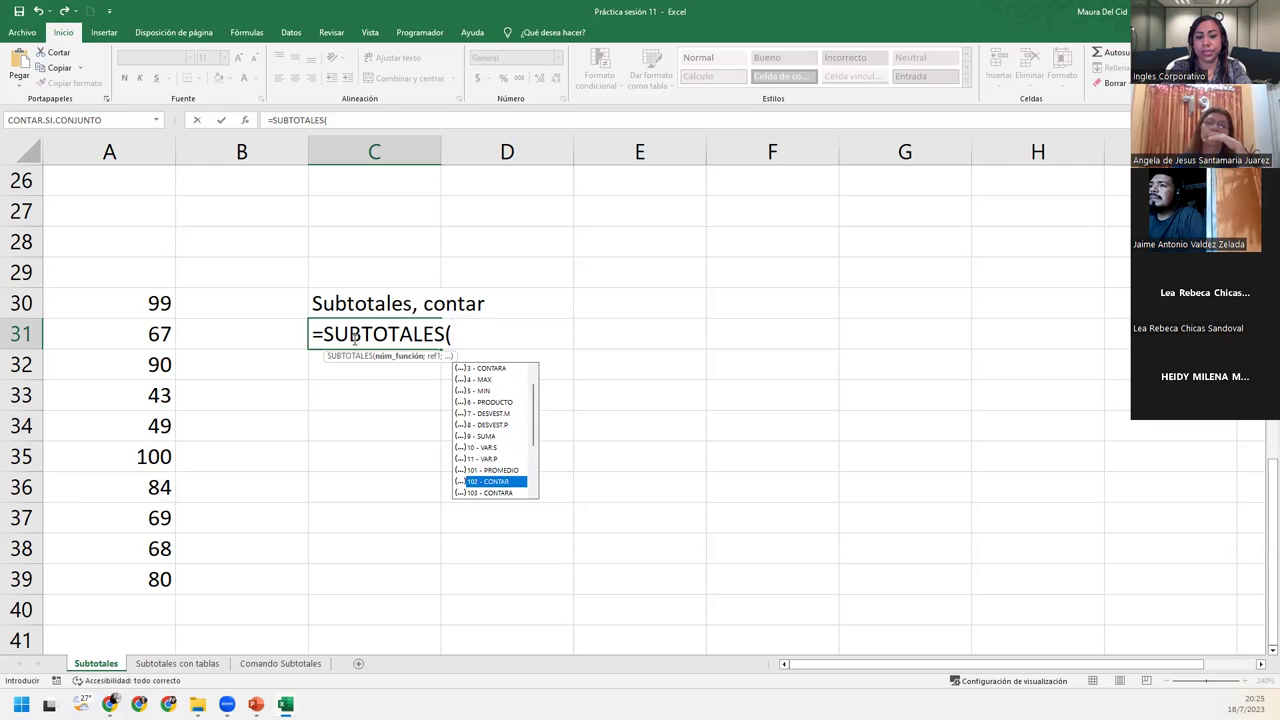
key("Tab")
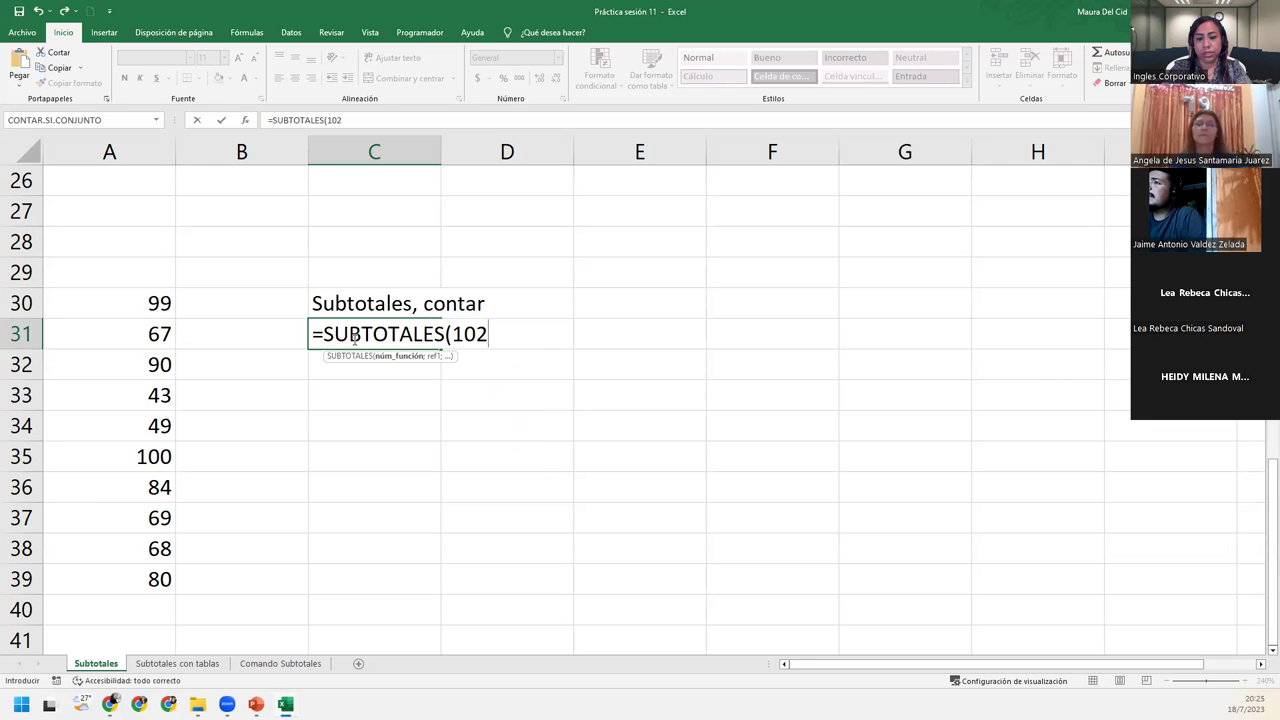
type(";")
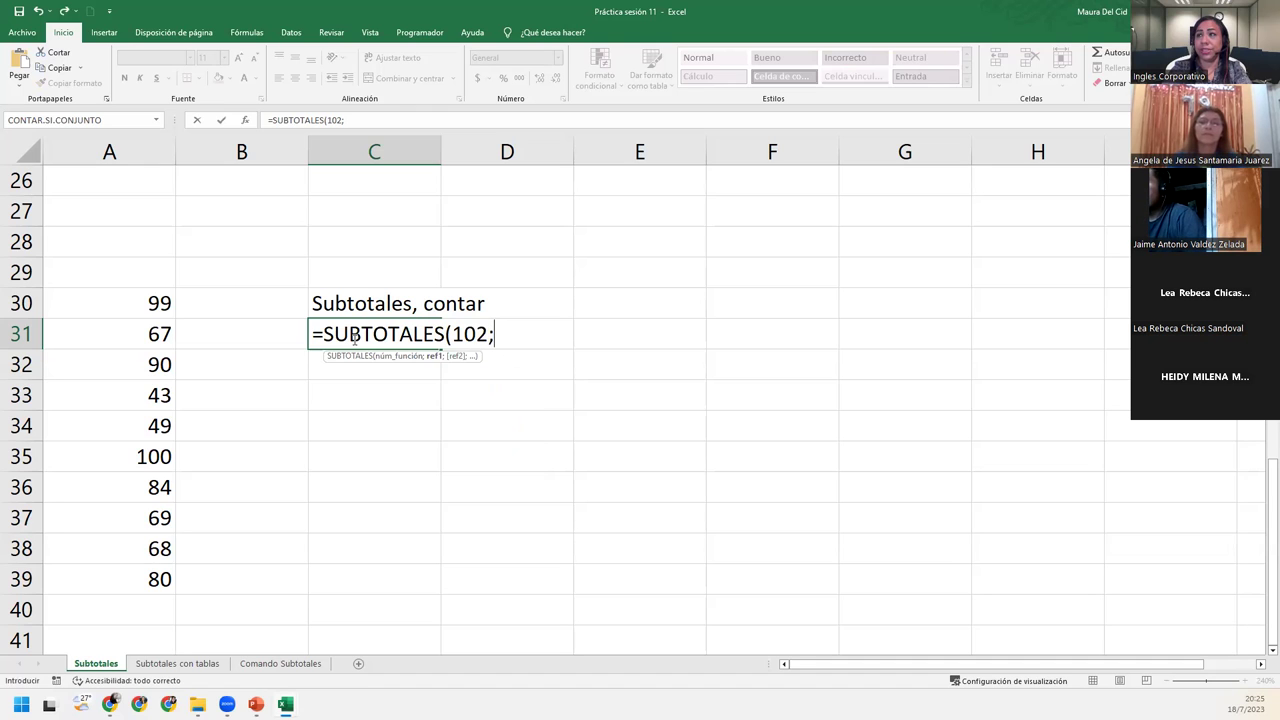
left_click_drag(140, 303, 135, 570)
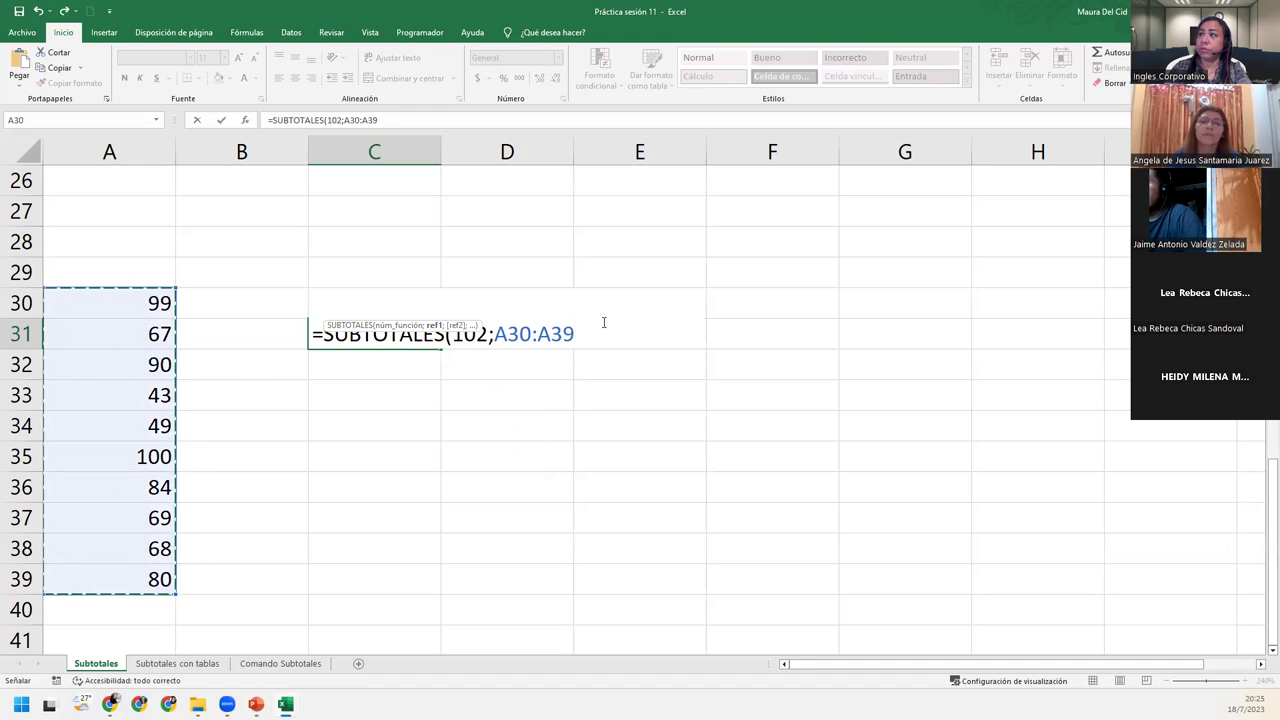
type(")")
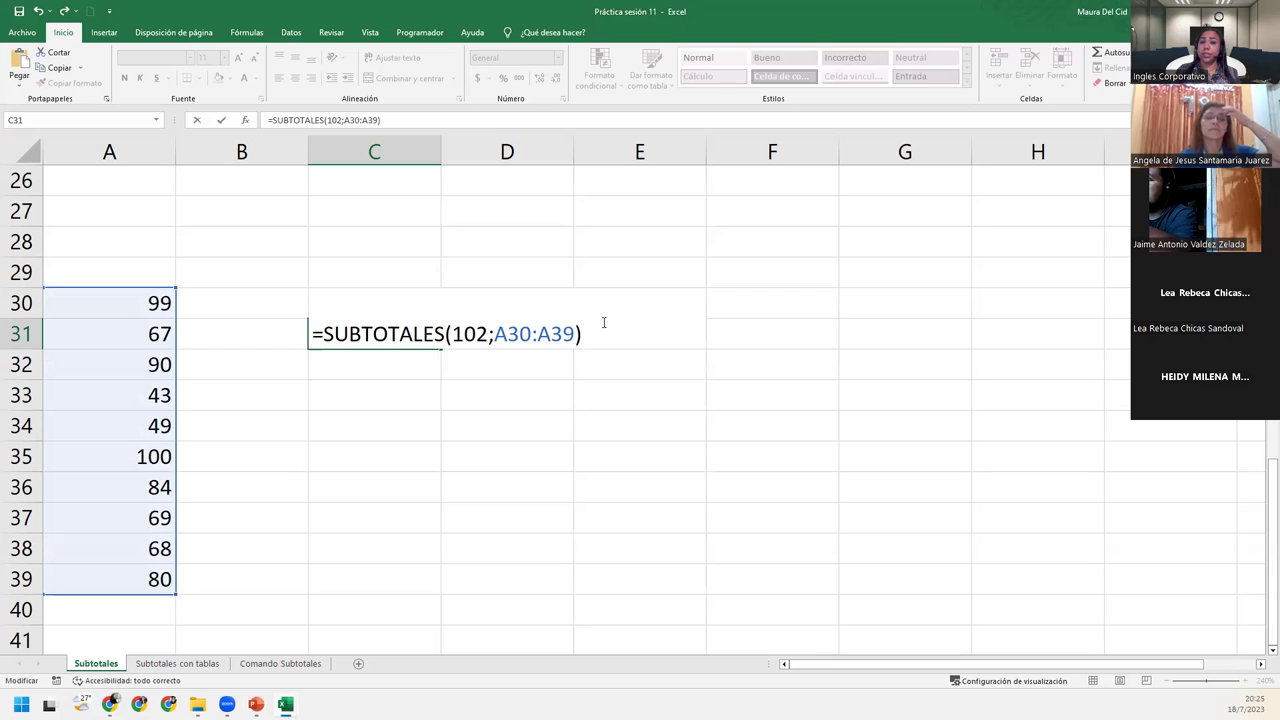
key("Return")
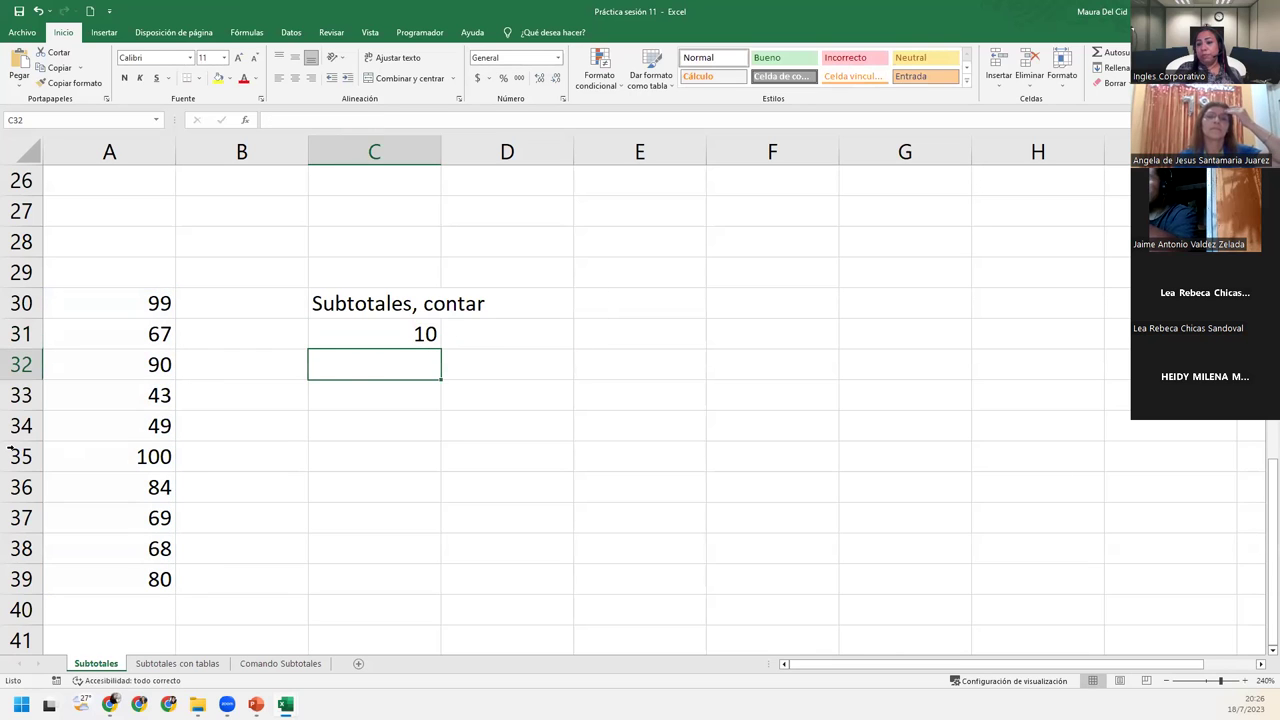
left_click_drag(28, 401, 27, 425)
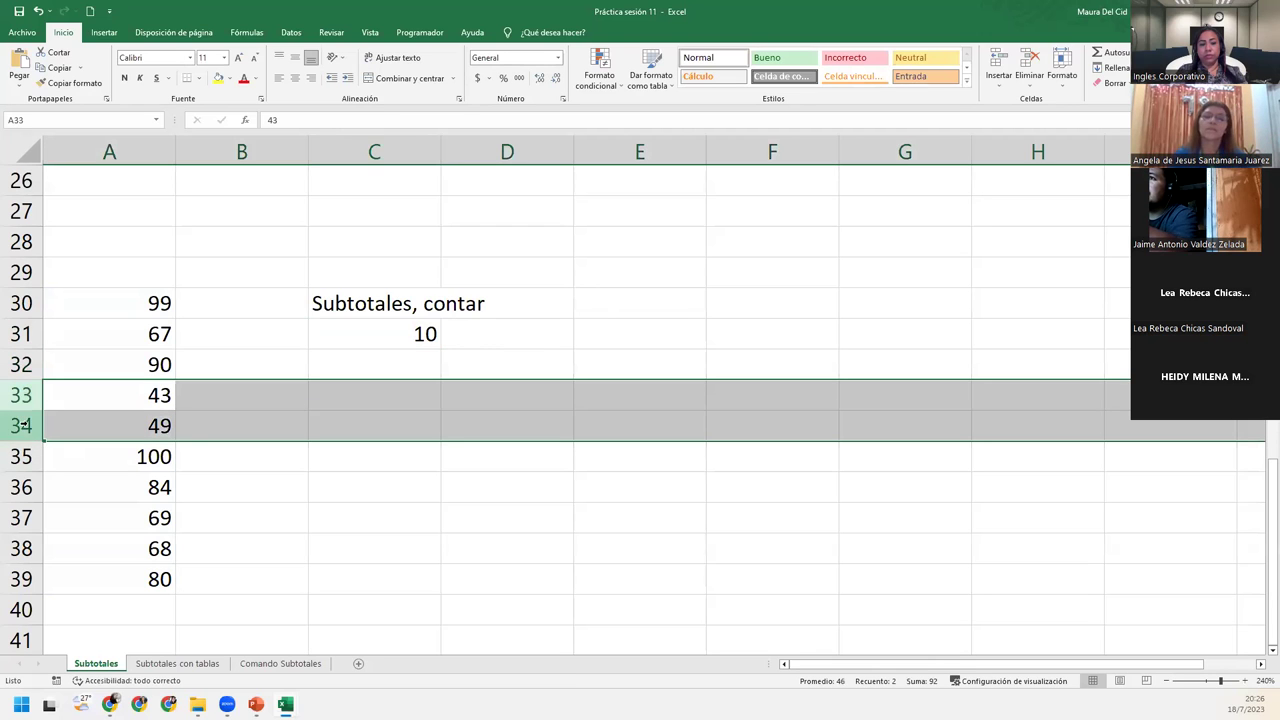
left_click(25, 548, "ctrl")
right_click(25, 548)
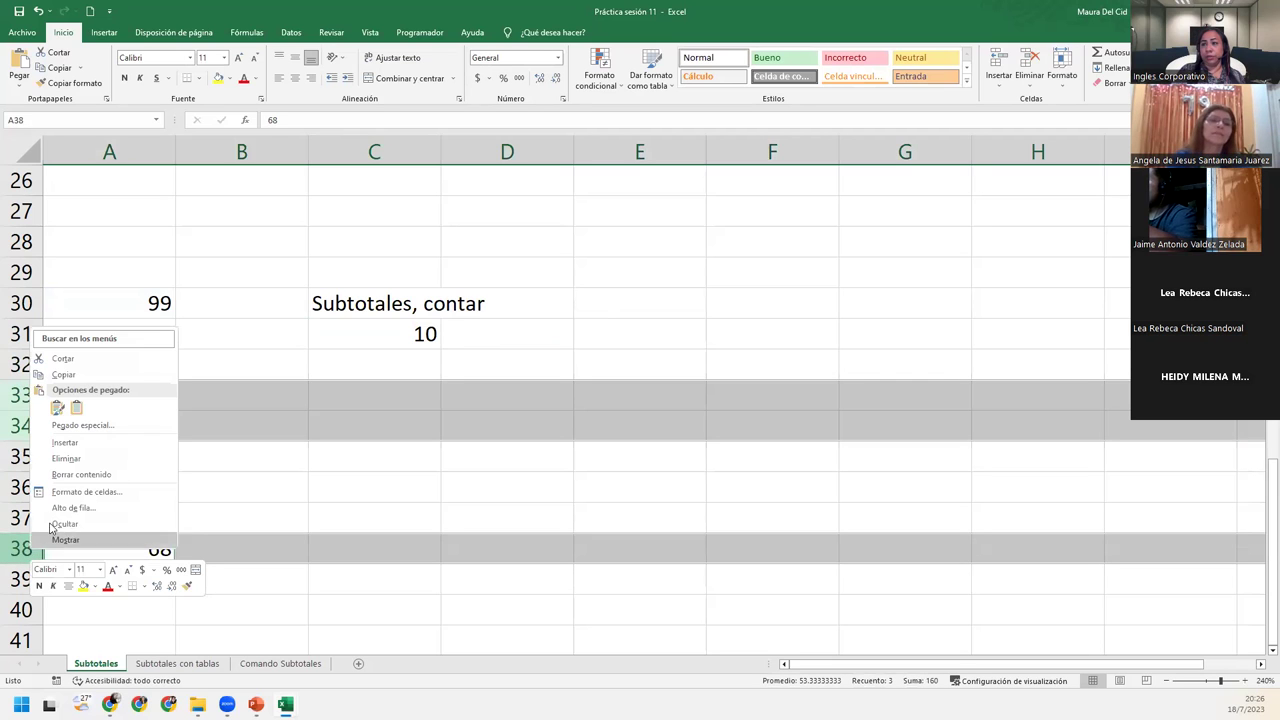
left_click(64, 524)
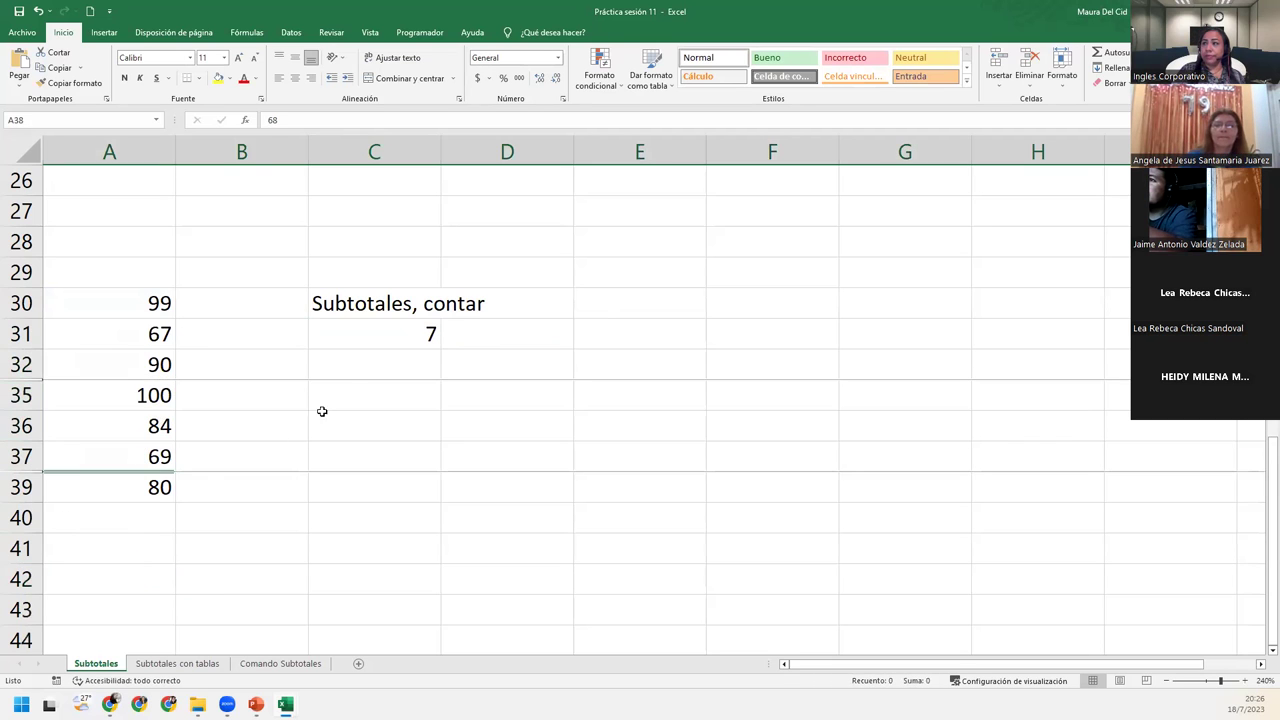
left_click(396, 322)
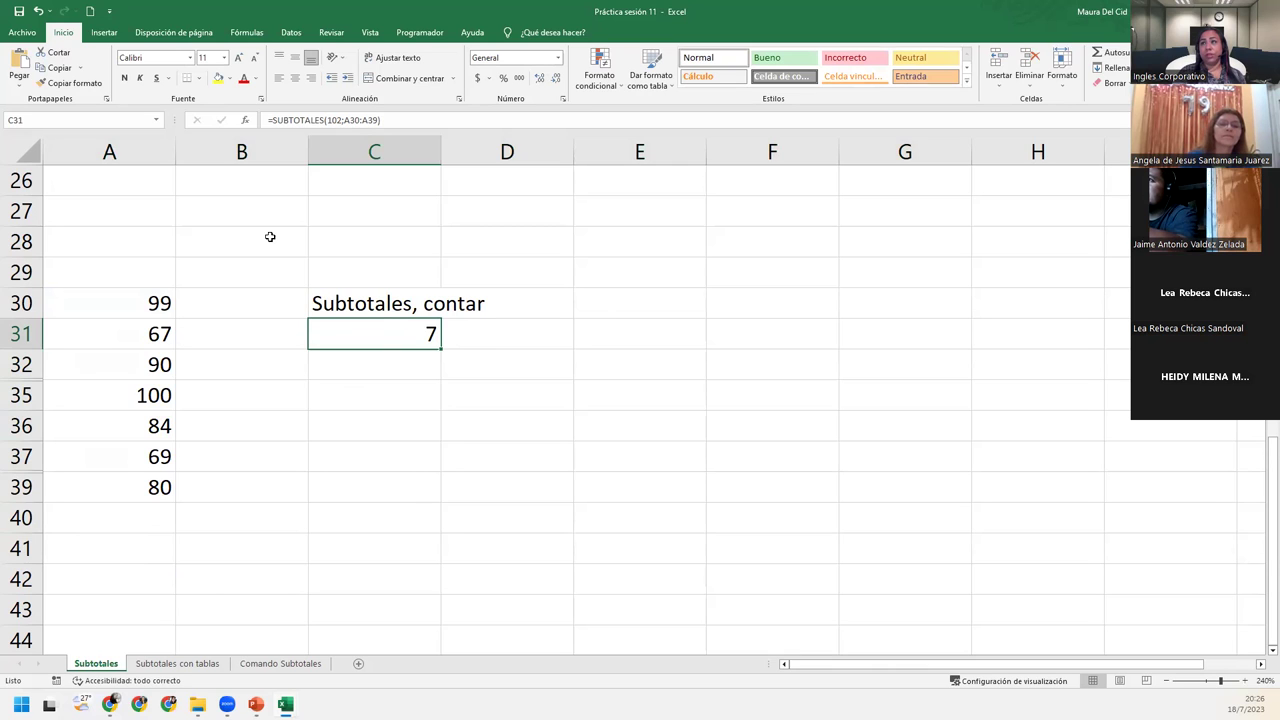
left_click(38, 10)
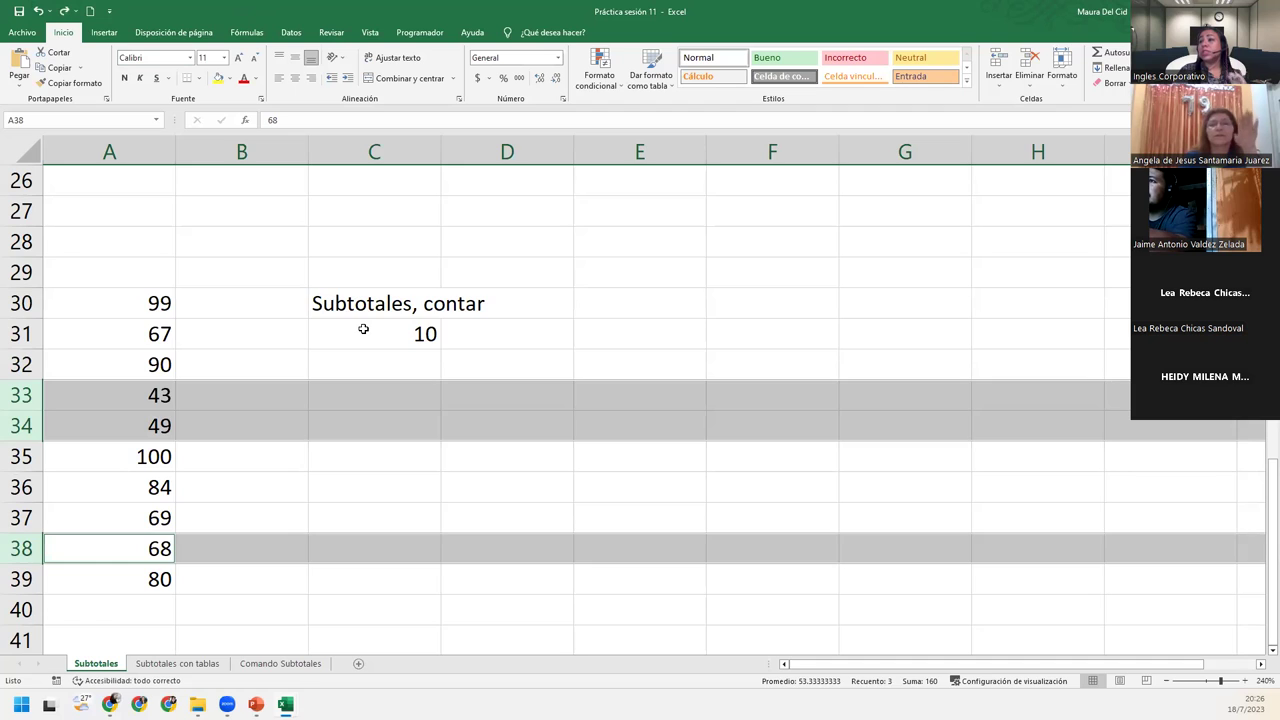
Reconfirm C31's SUBTOTALES formula and select A30:A39 to check the count
double_click(363, 331)
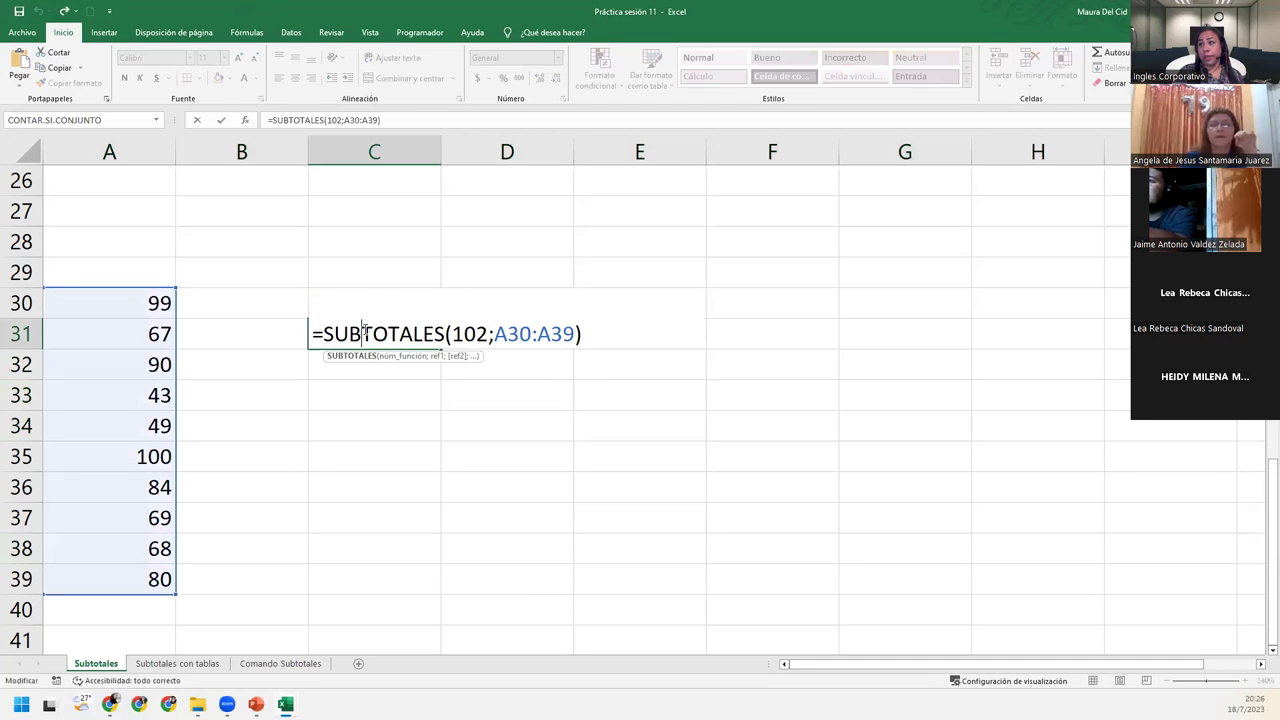
left_click(622, 334)
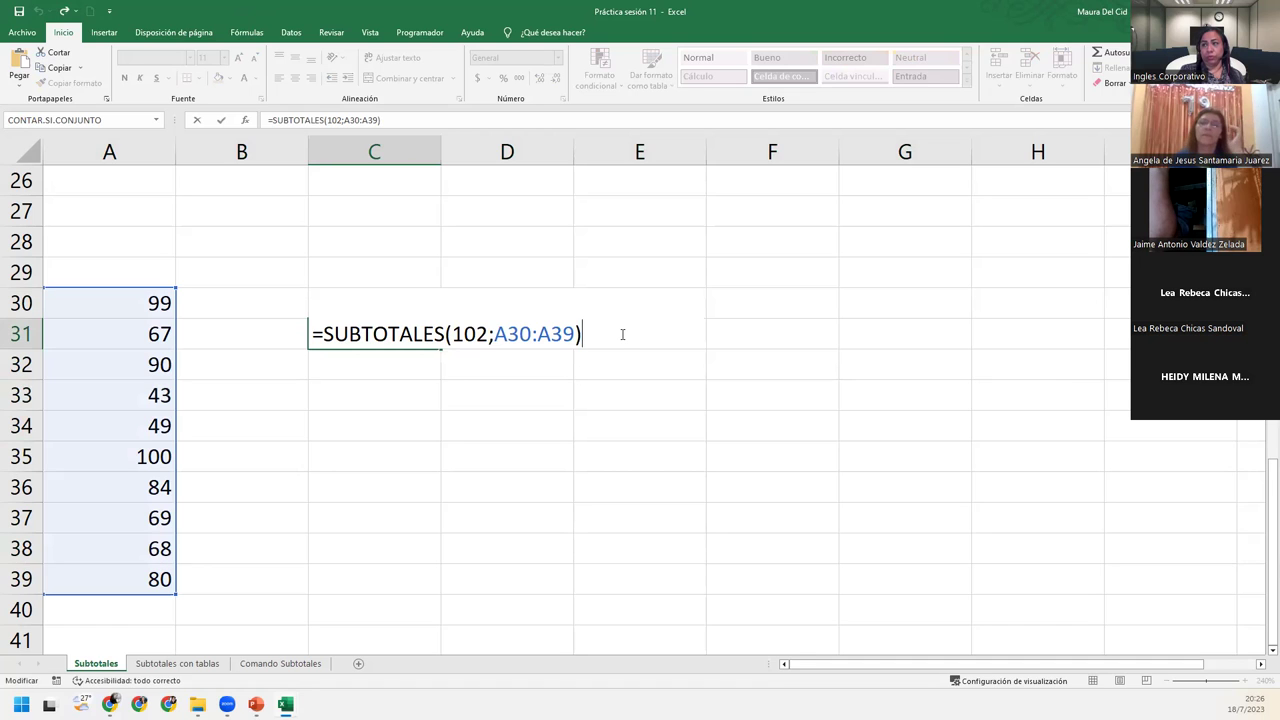
key("Return")
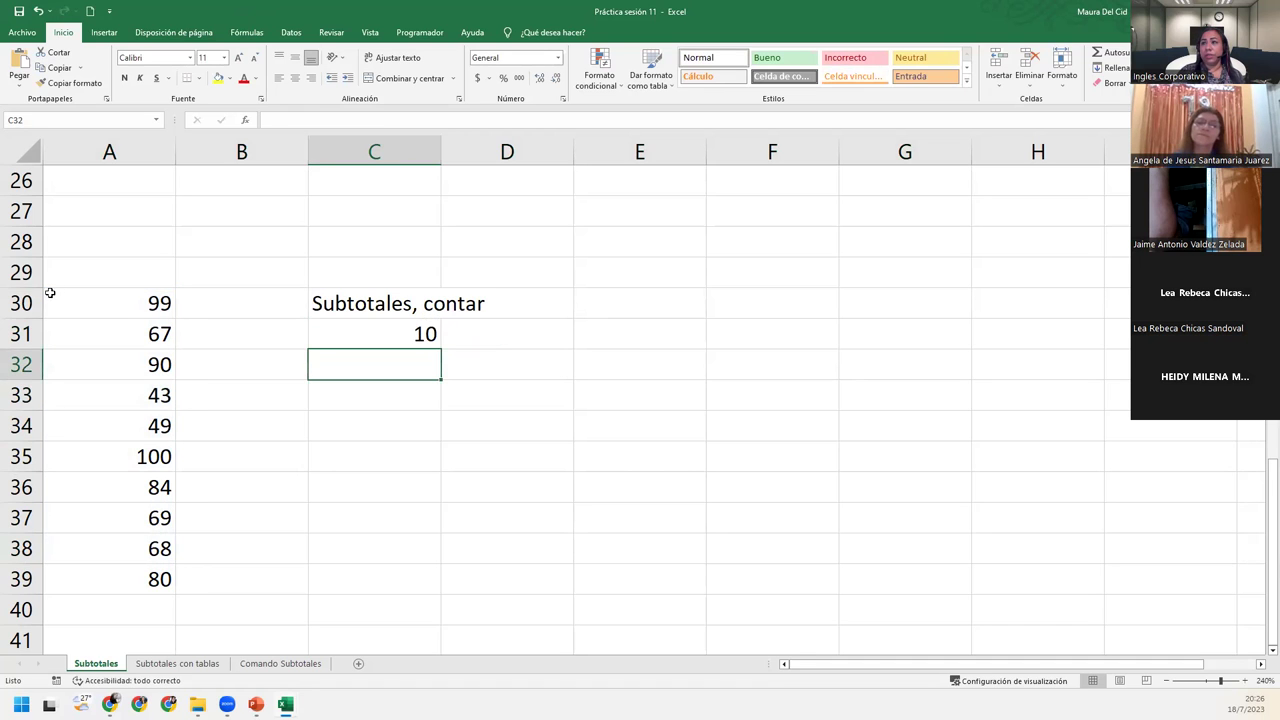
left_click_drag(68, 302, 106, 574)
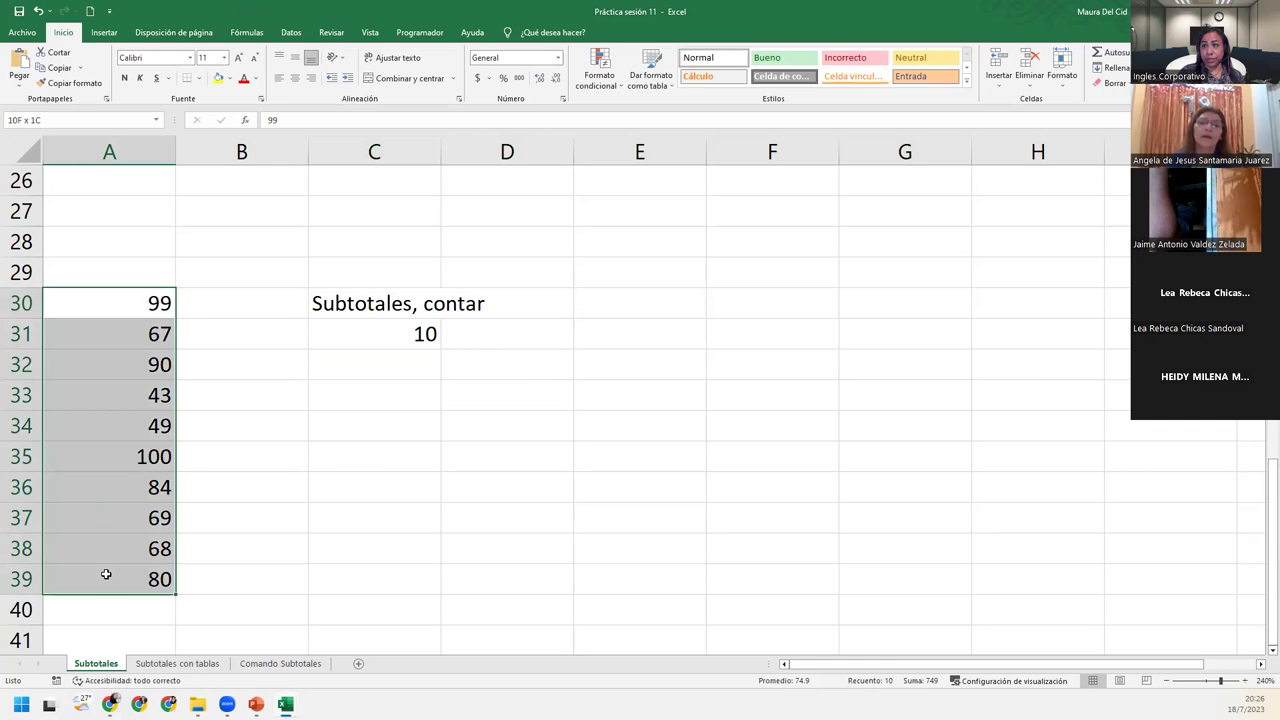
Hide rows 32, 33 and 37, then check C31 now counts 7
mouse_move(25, 395)
left_mouse_down()
mouse_move(25, 365)
mouse_move(27, 395)
left_mouse_up()
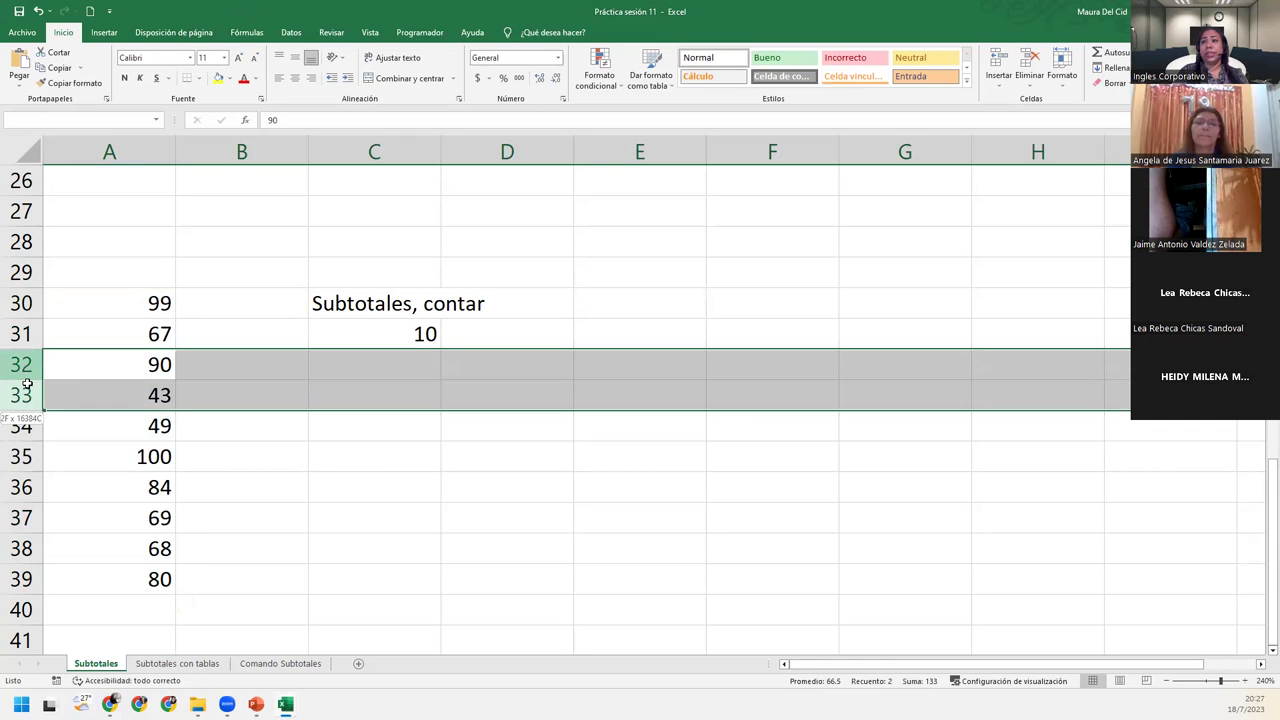
left_click(32, 516, "ctrl")
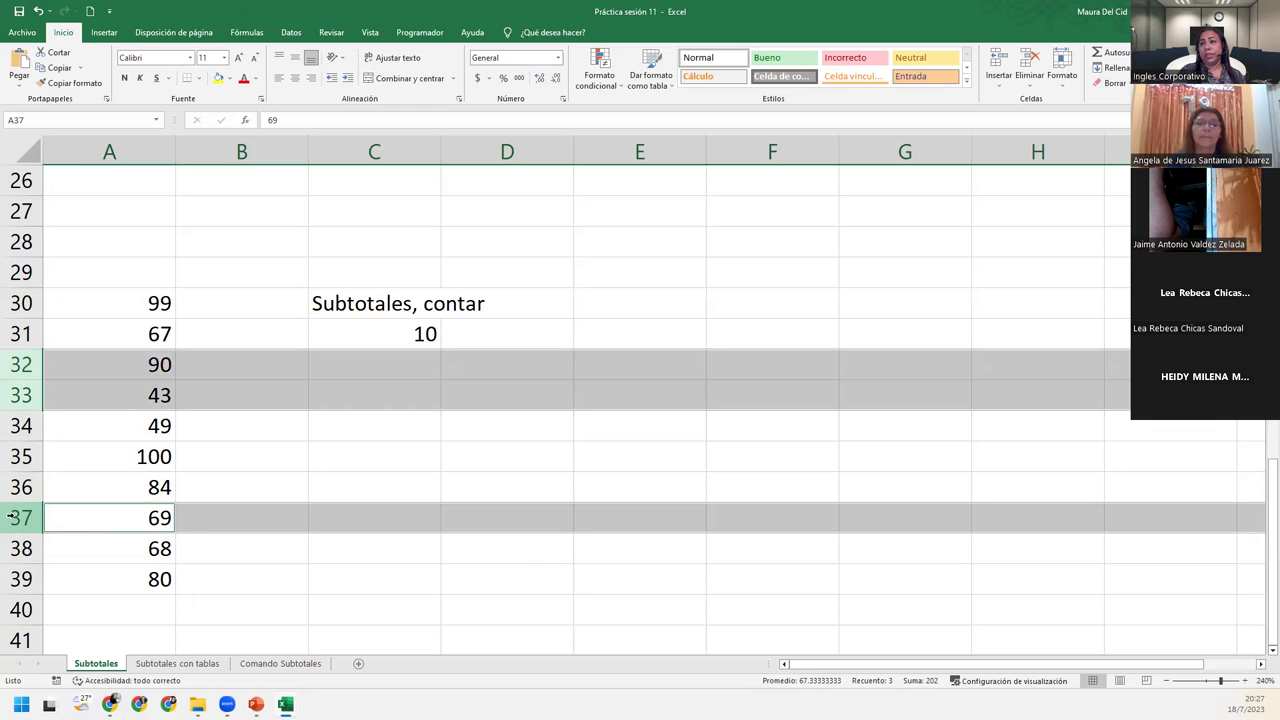
right_click(14, 517)
left_click(53, 490)
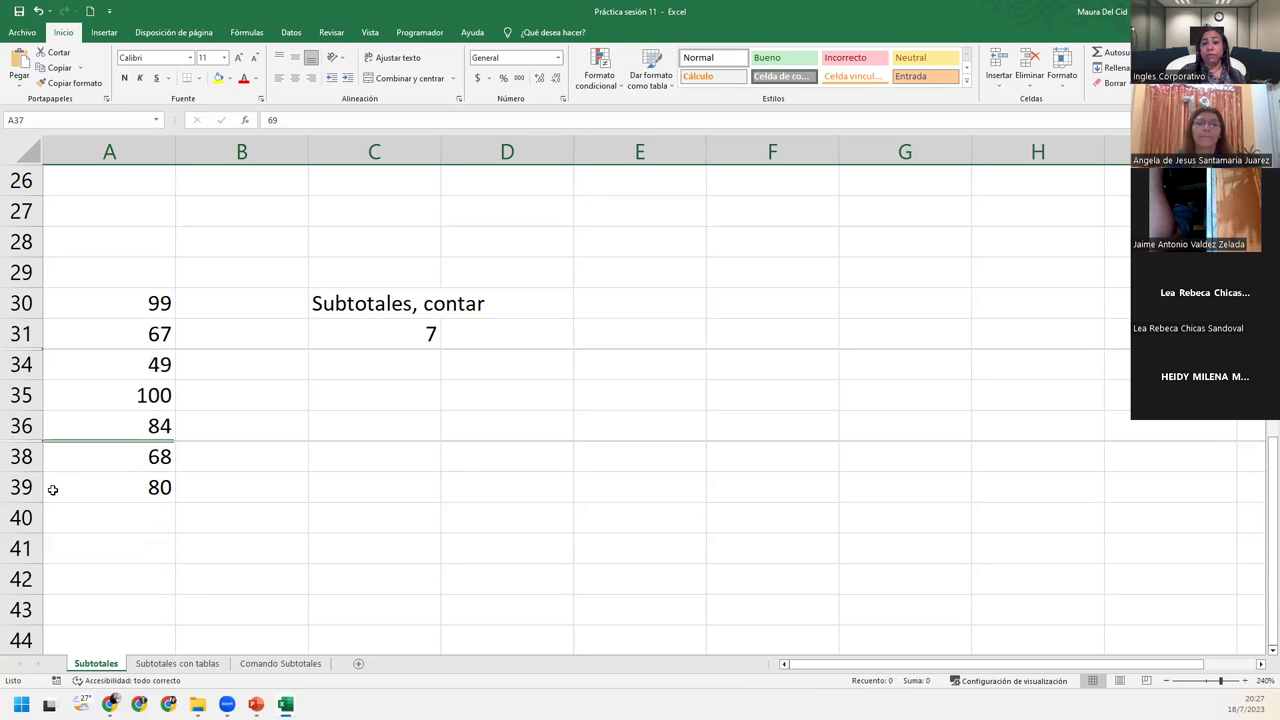
left_click(142, 419)
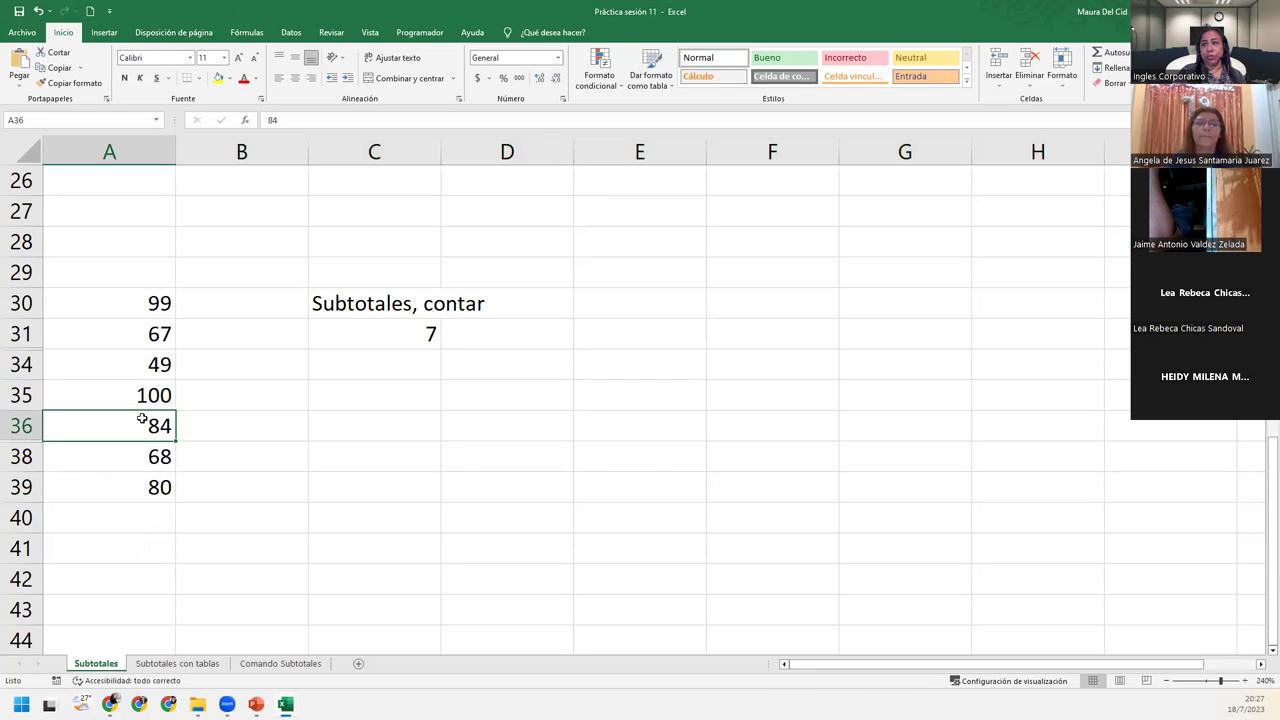
left_click(384, 322)
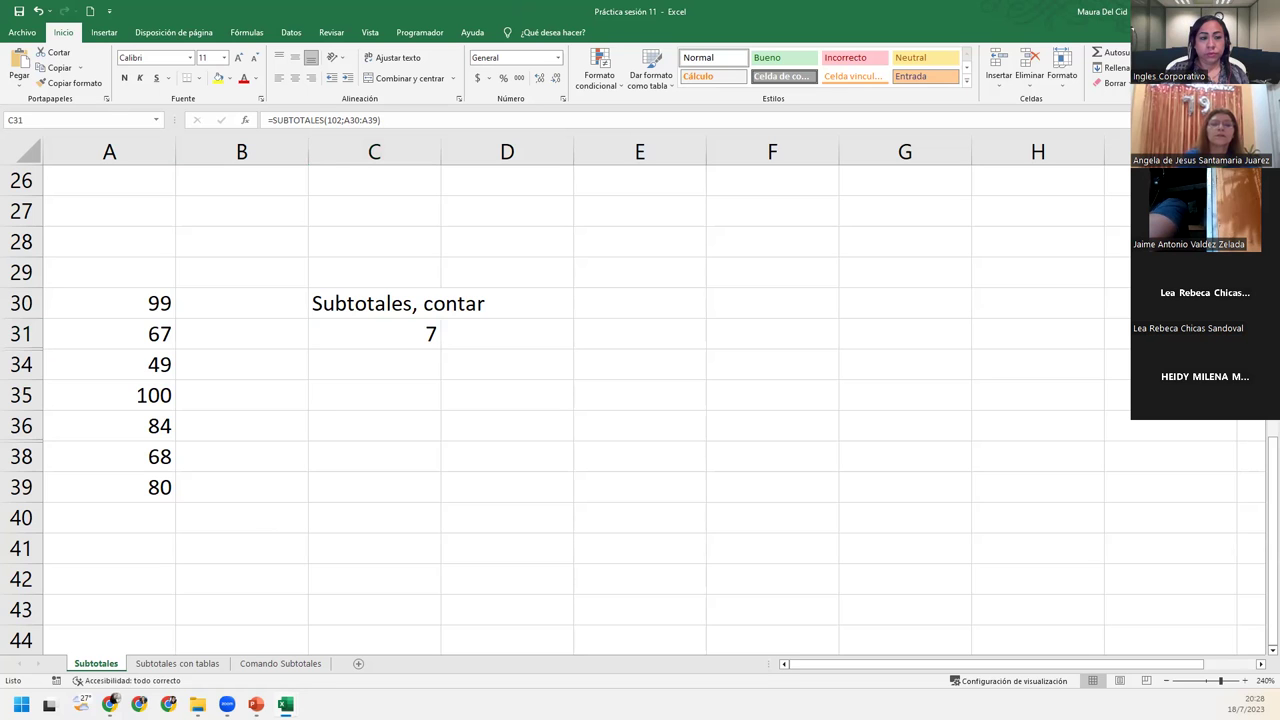
Go to the 'Subtotales con tablas' sheet with Cliente, Mes, Ventas and Comisión data
left_click(226, 664)
left_click(226, 664)
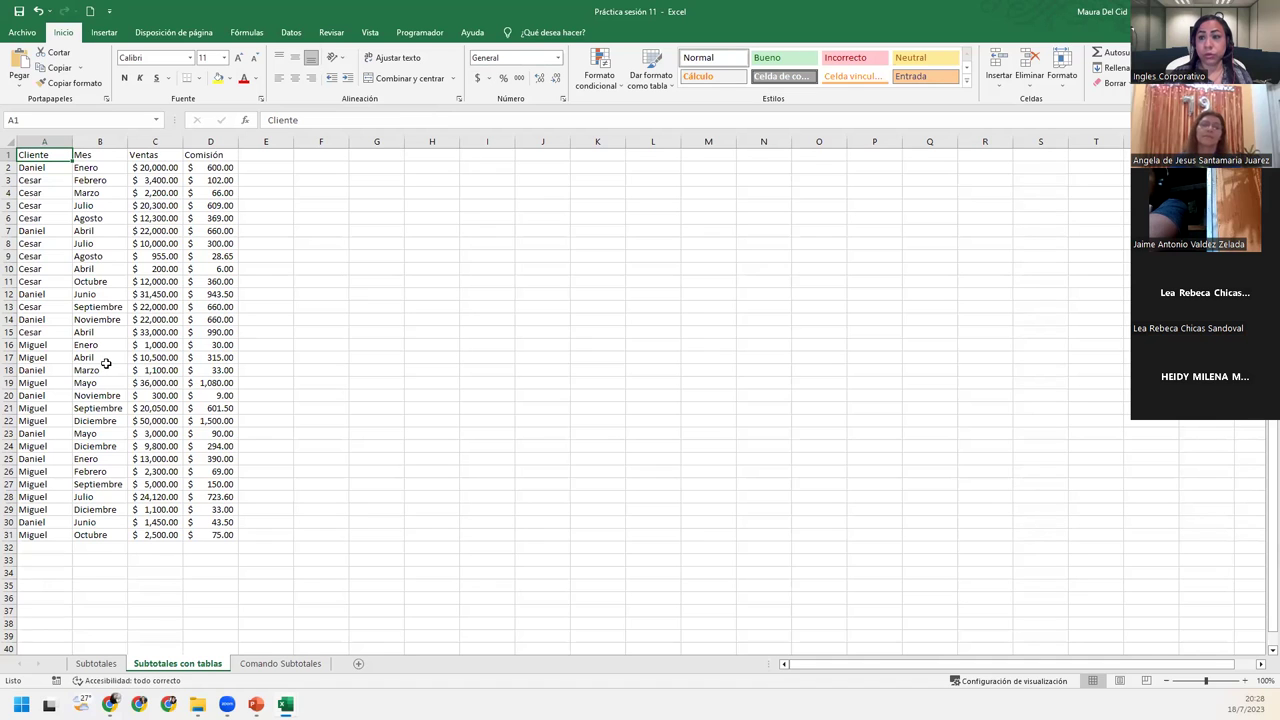
Format A1:D31 as yellow table Tabla1, with Botón de filtro and Filas con bandas unchecked
left_click_drag(43, 157, 212, 532)
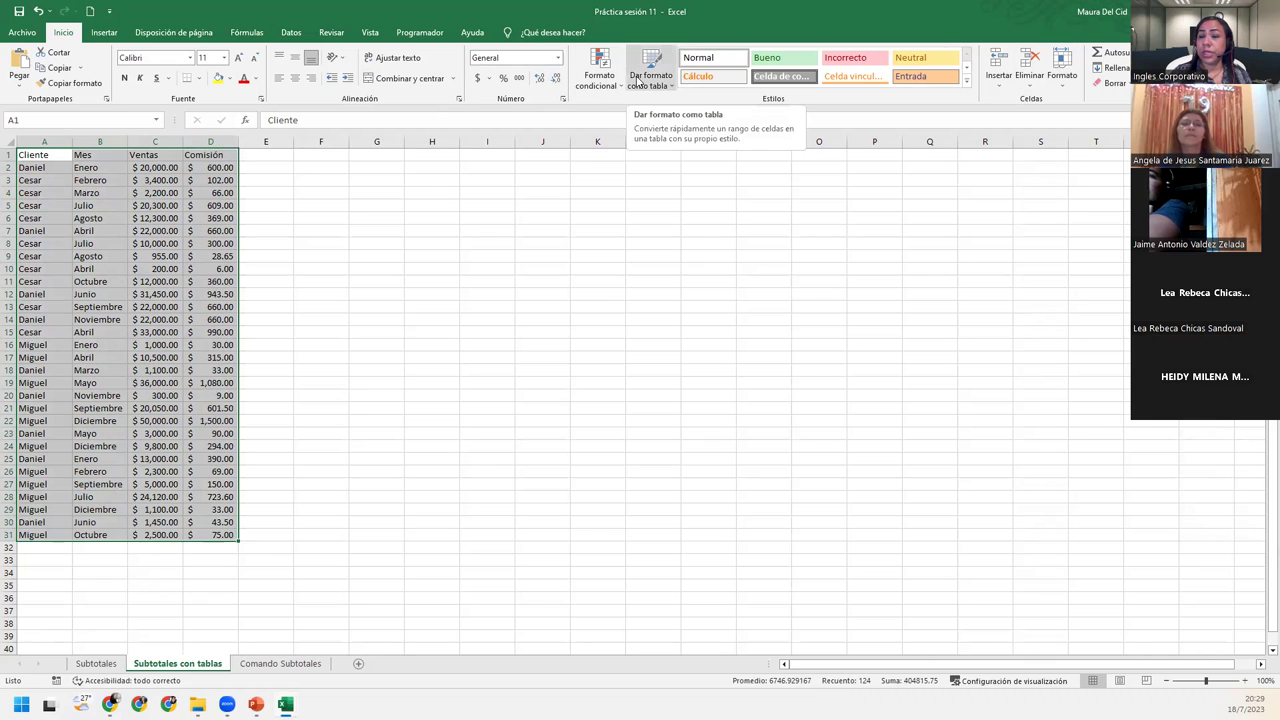
left_click(636, 80)
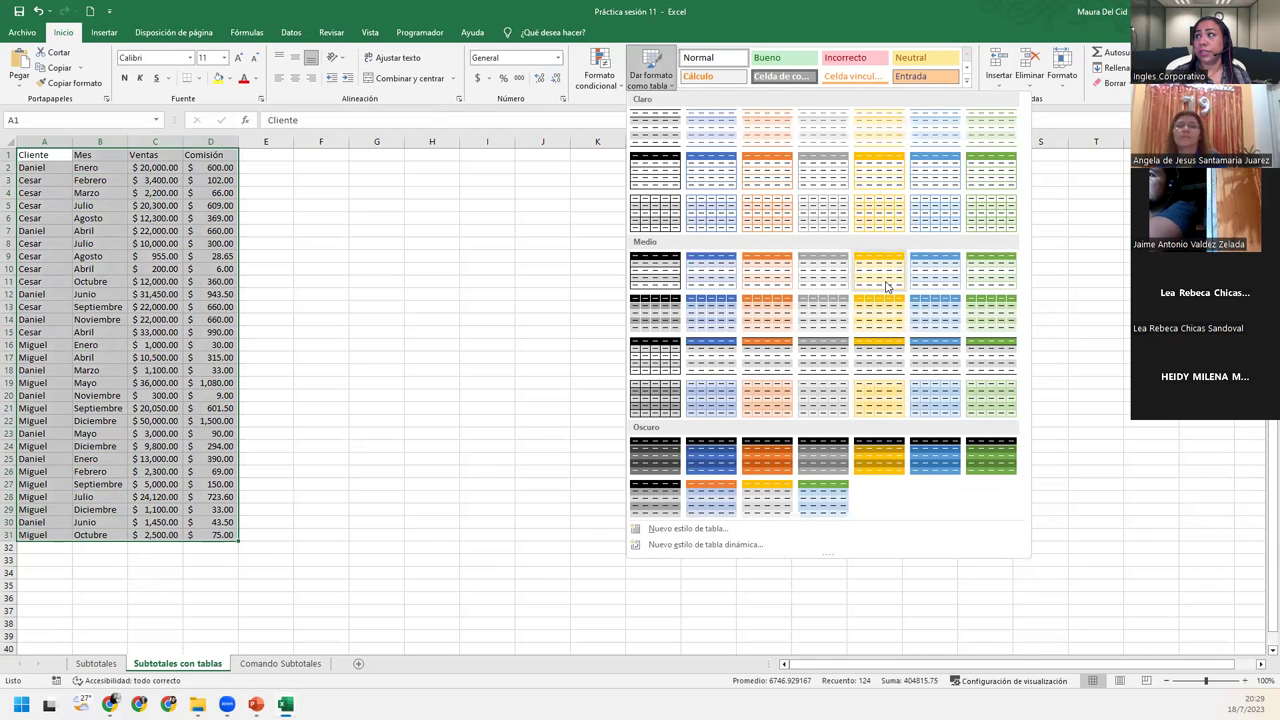
left_click(886, 287)
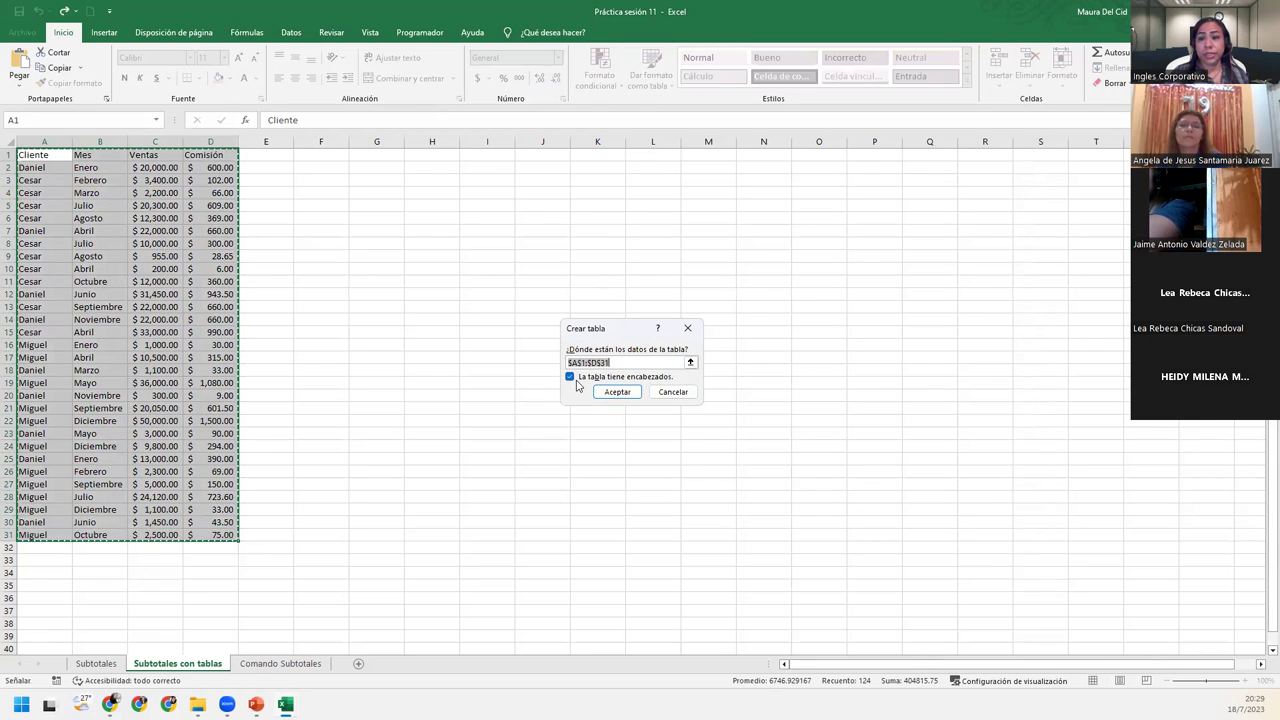
left_click(617, 391)
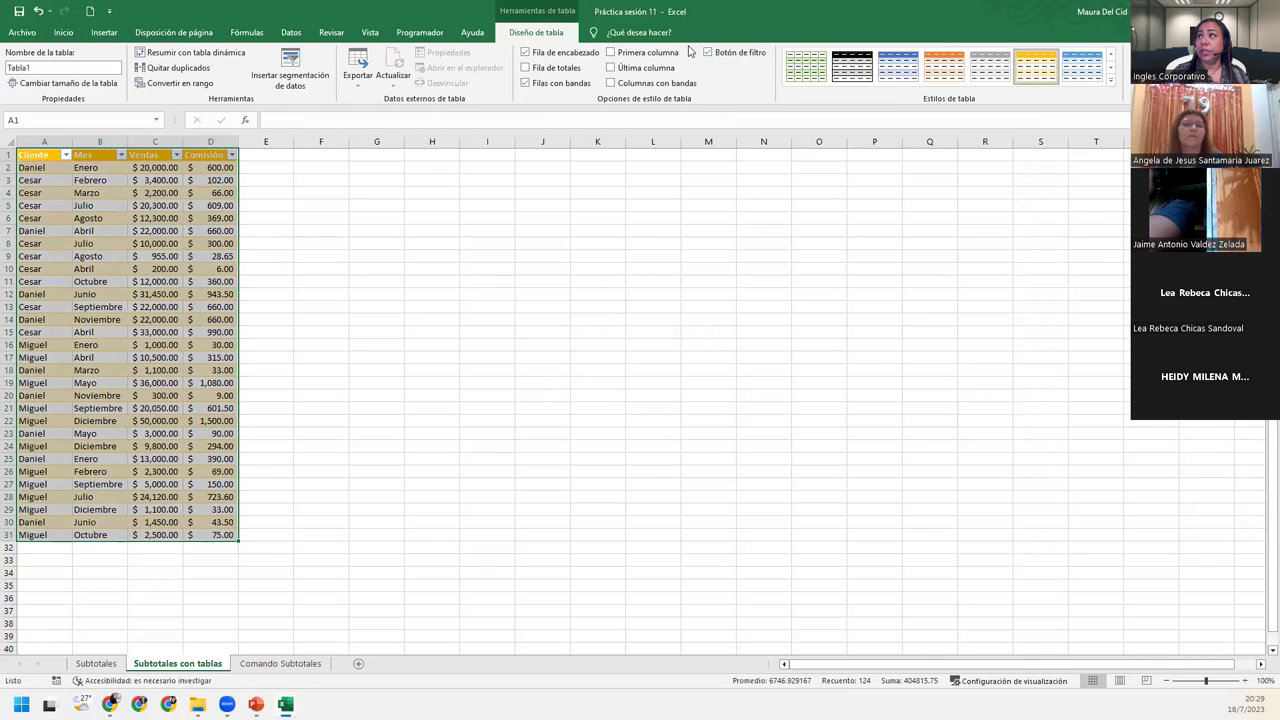
left_click(708, 52)
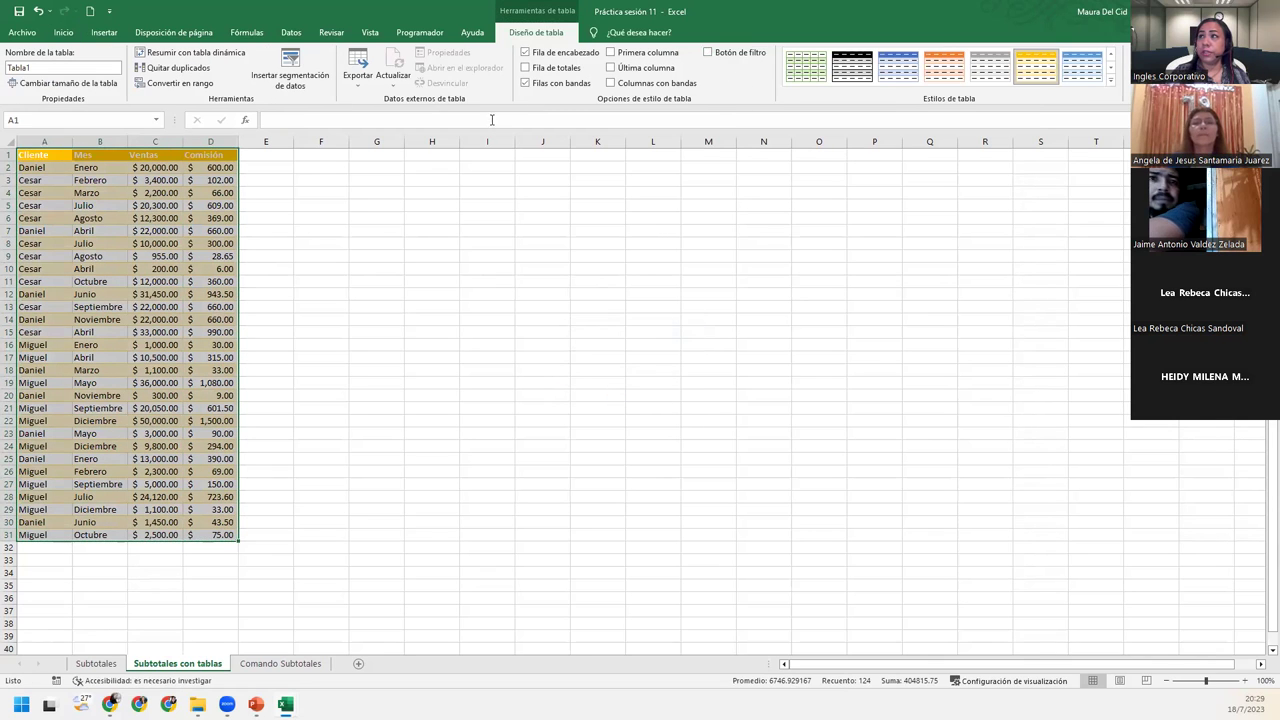
left_click(526, 83)
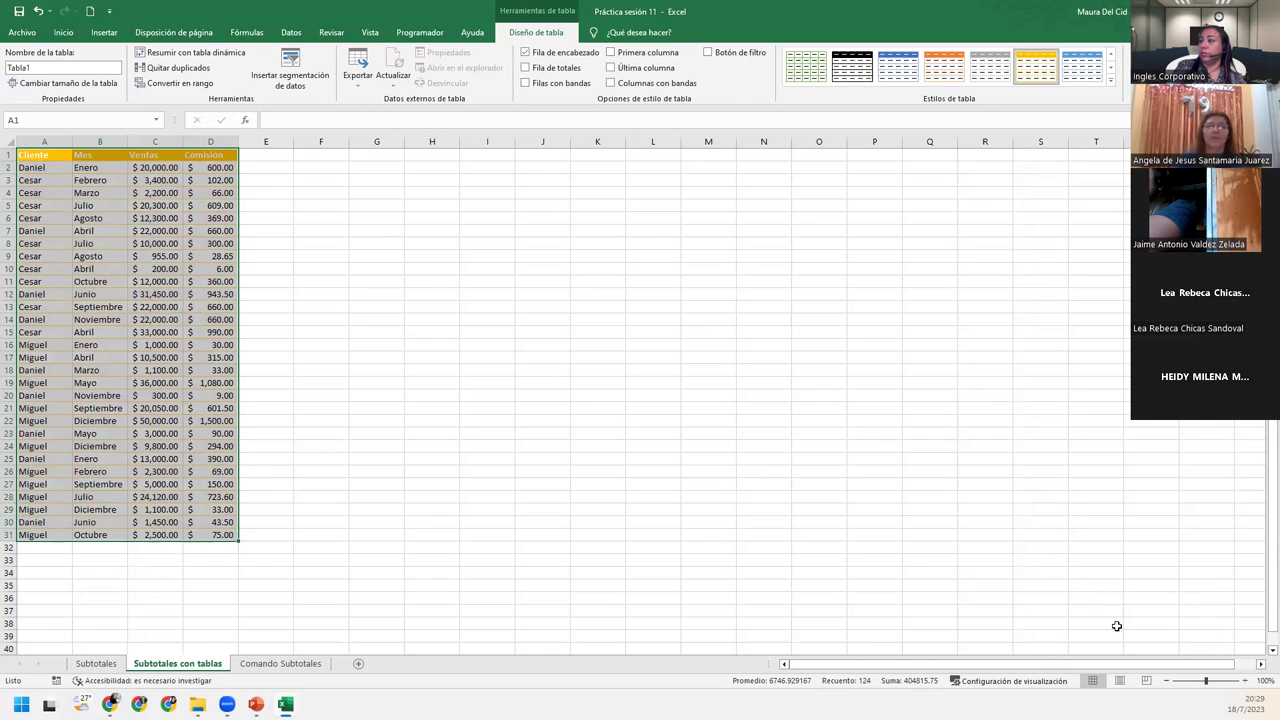
Zoom to 120% and re-enable Botón de filtro on Tabla1's Cliente, Mes, Ventas, Comisión headers
left_click(1245, 680)
left_click(1245, 680)
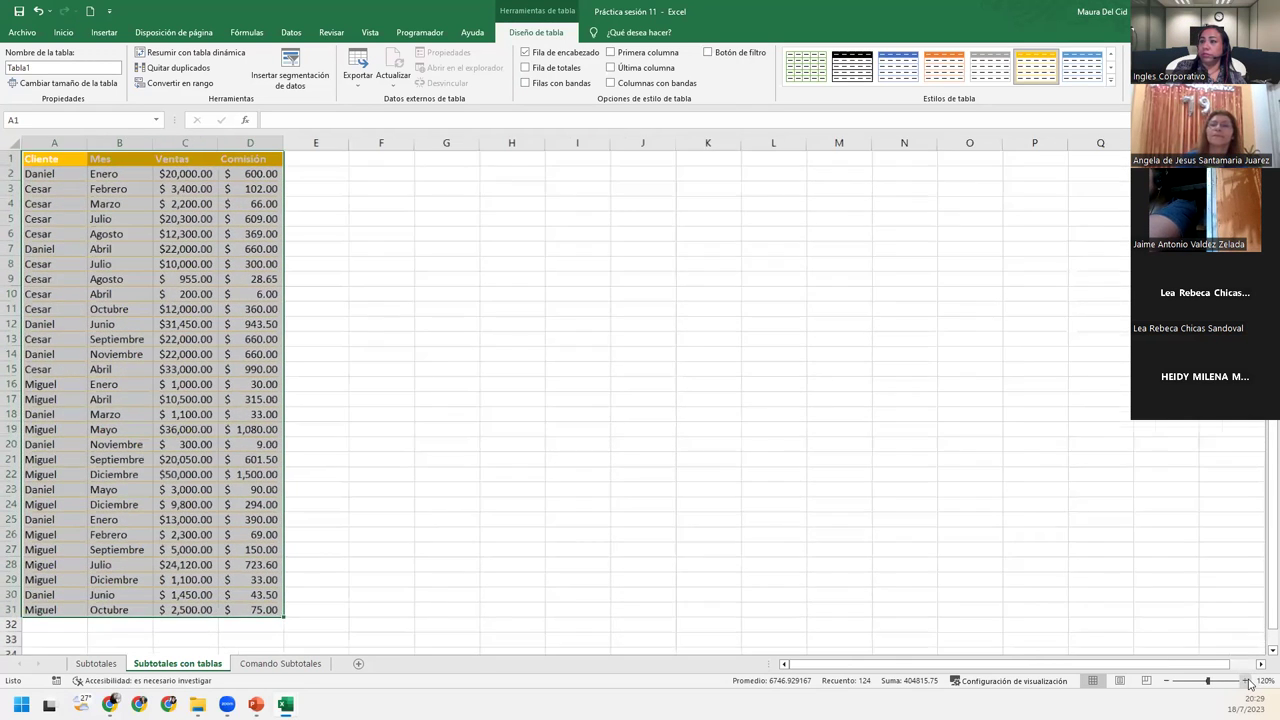
left_click(113, 205)
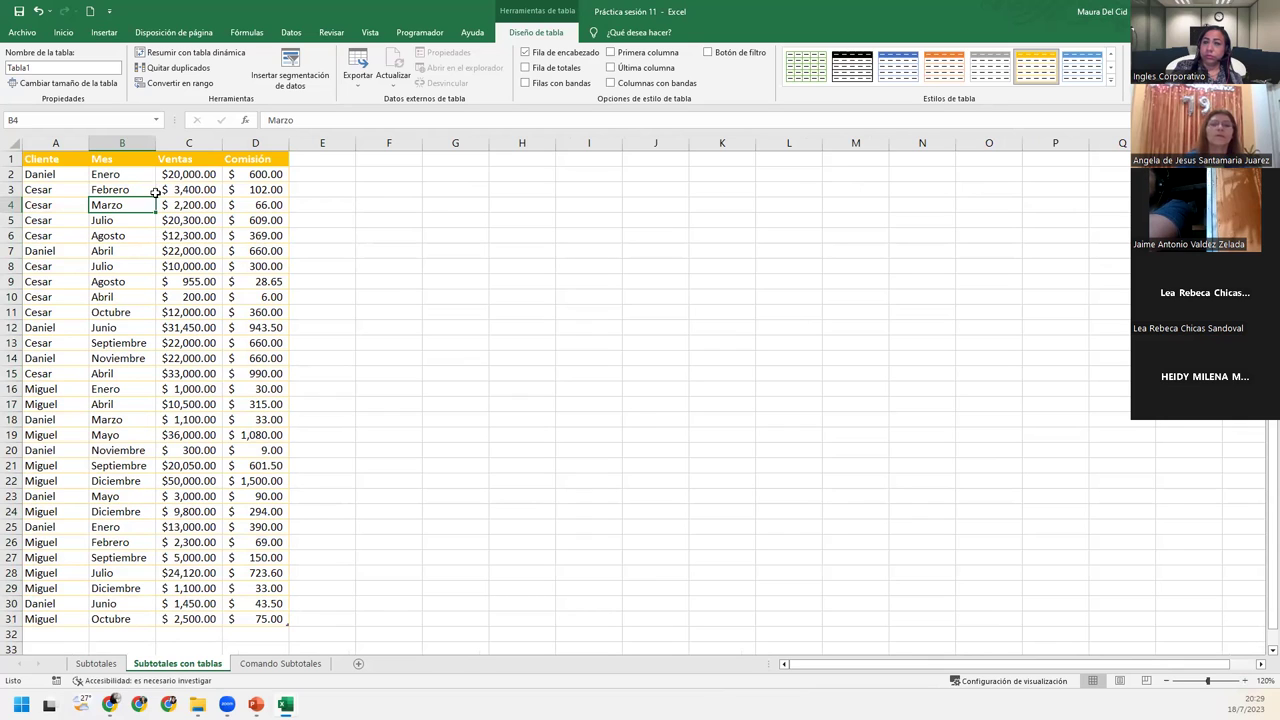
left_click(706, 53)
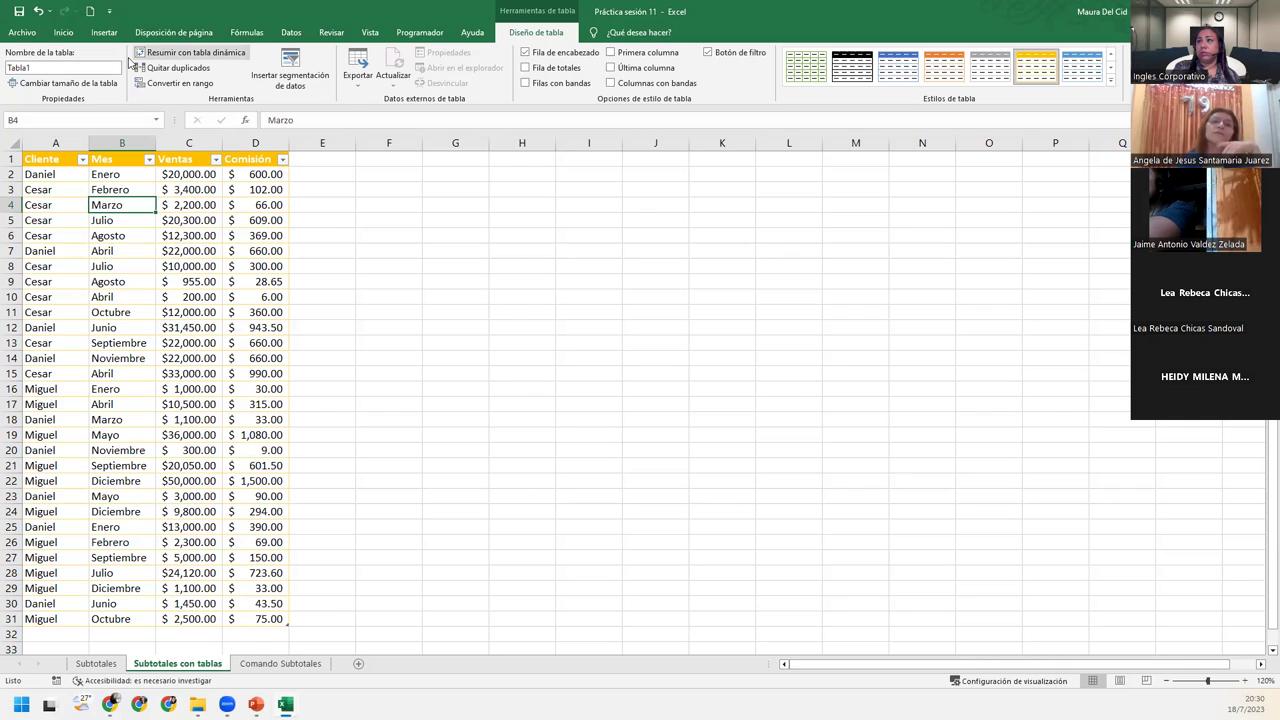
left_click(63, 32)
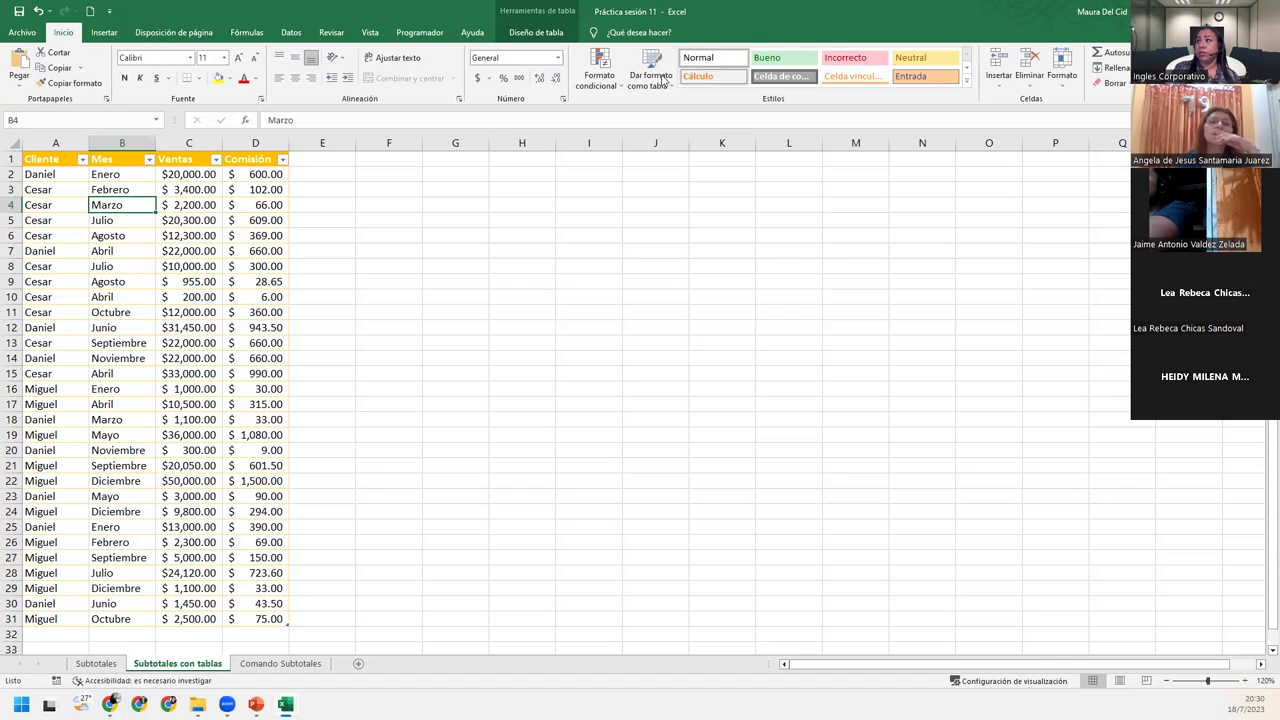
left_click(653, 80)
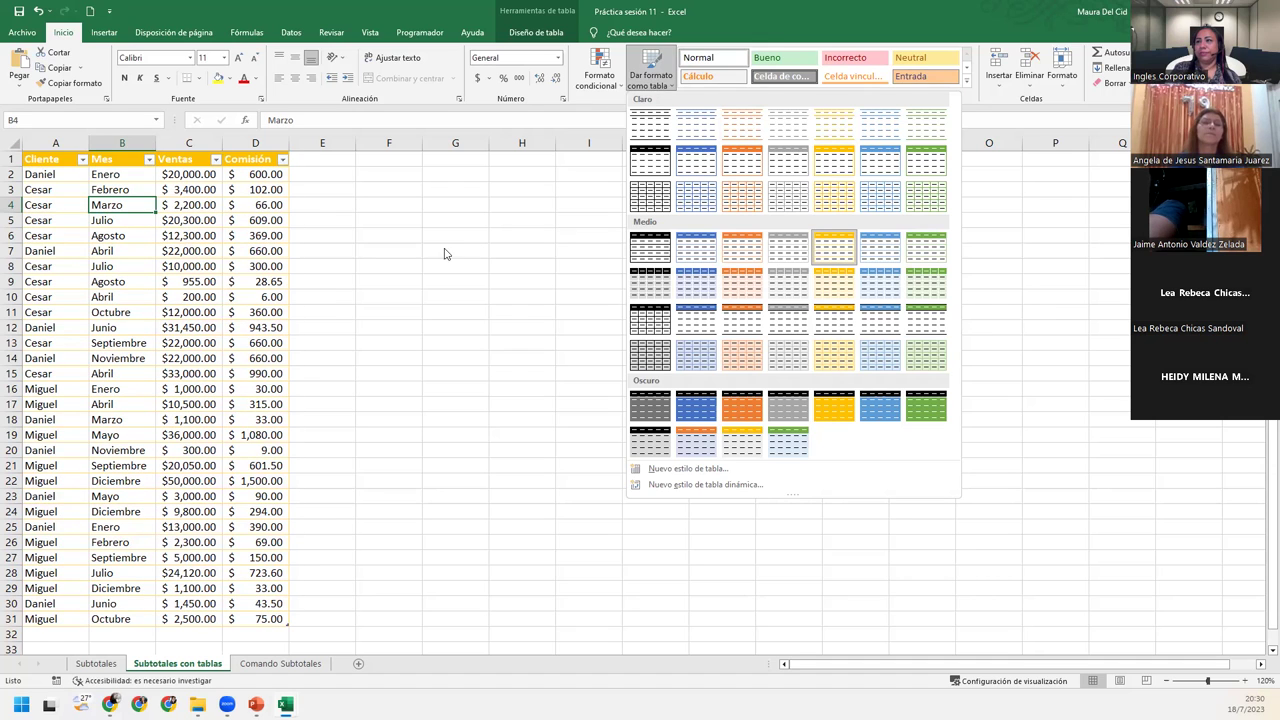
left_click(152, 251)
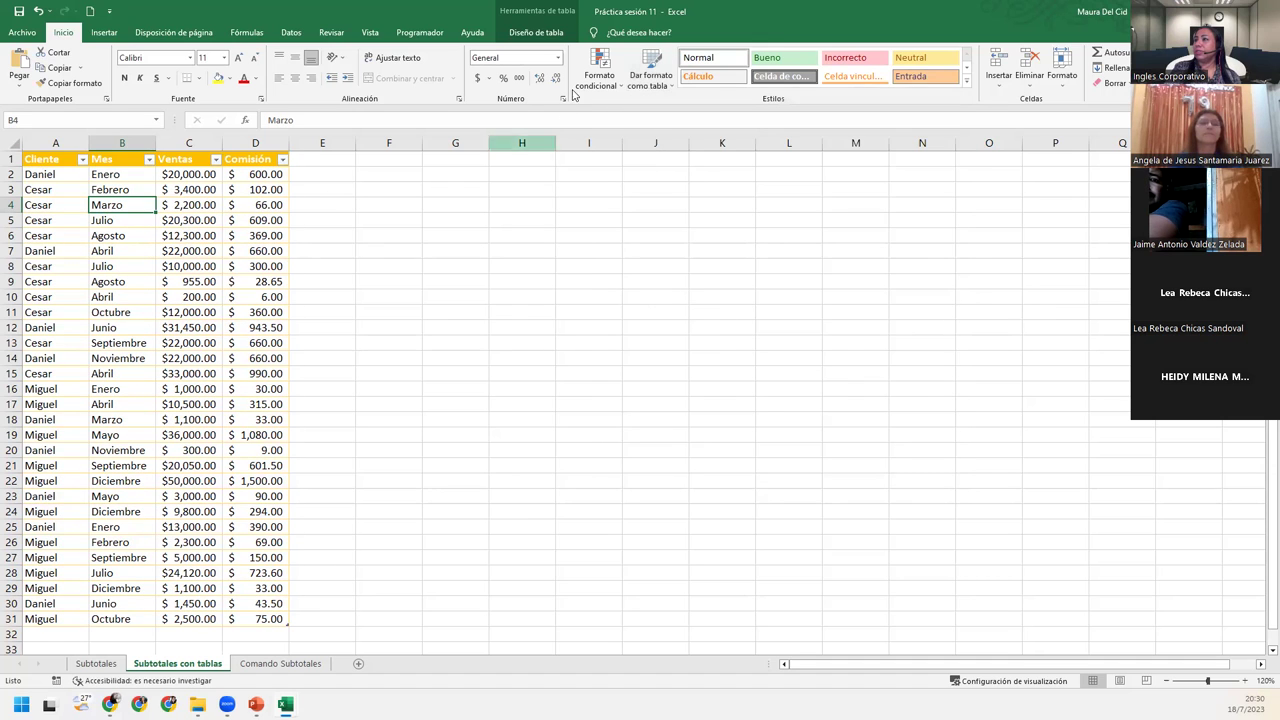
left_click(539, 34)
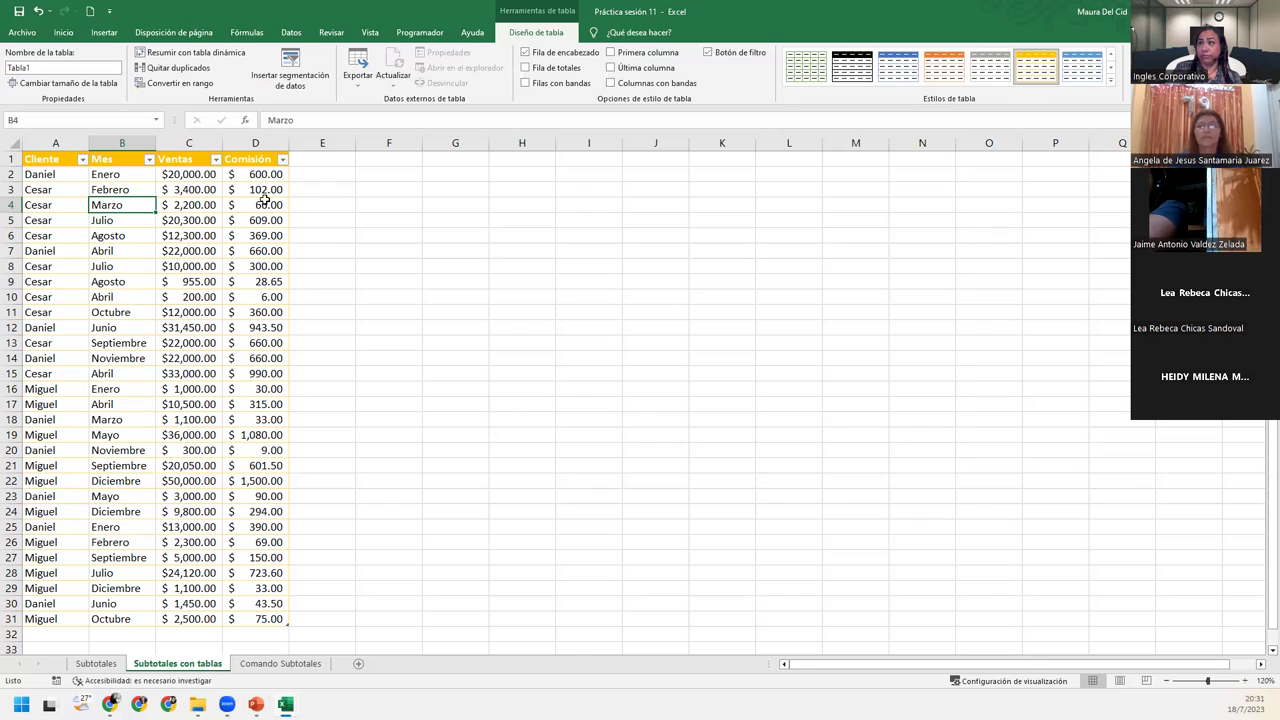
left_click(166, 281)
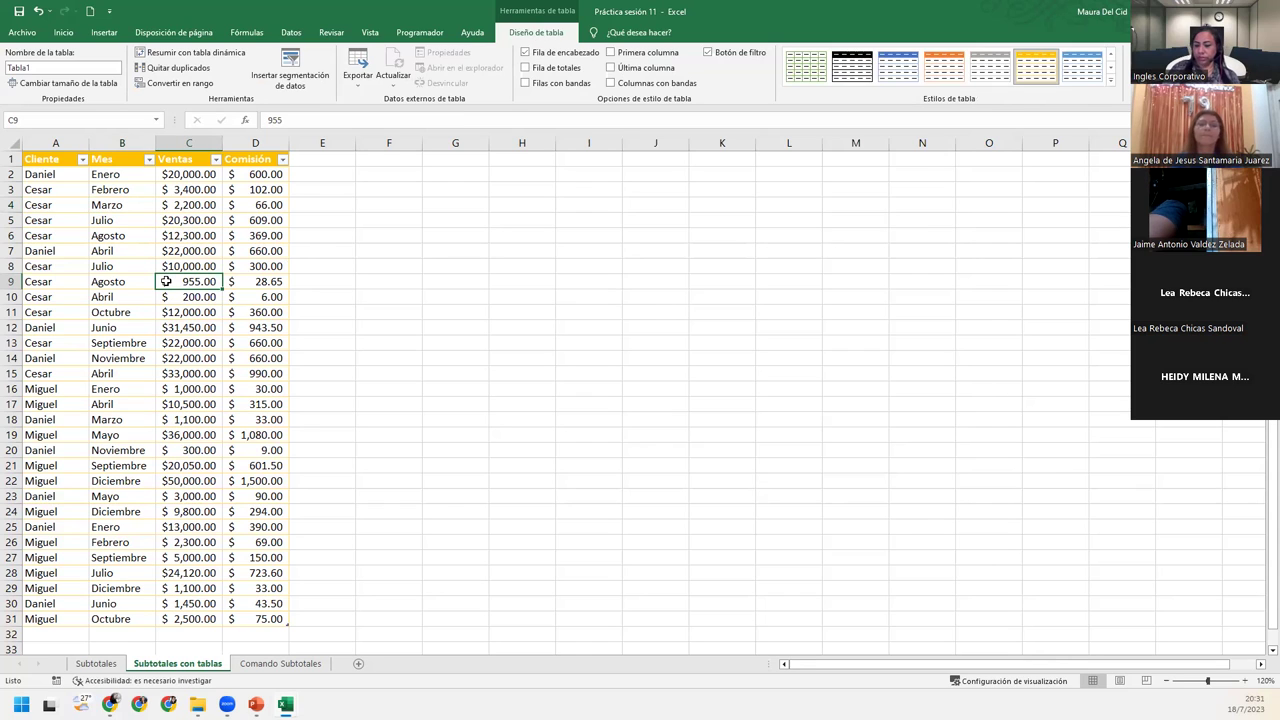
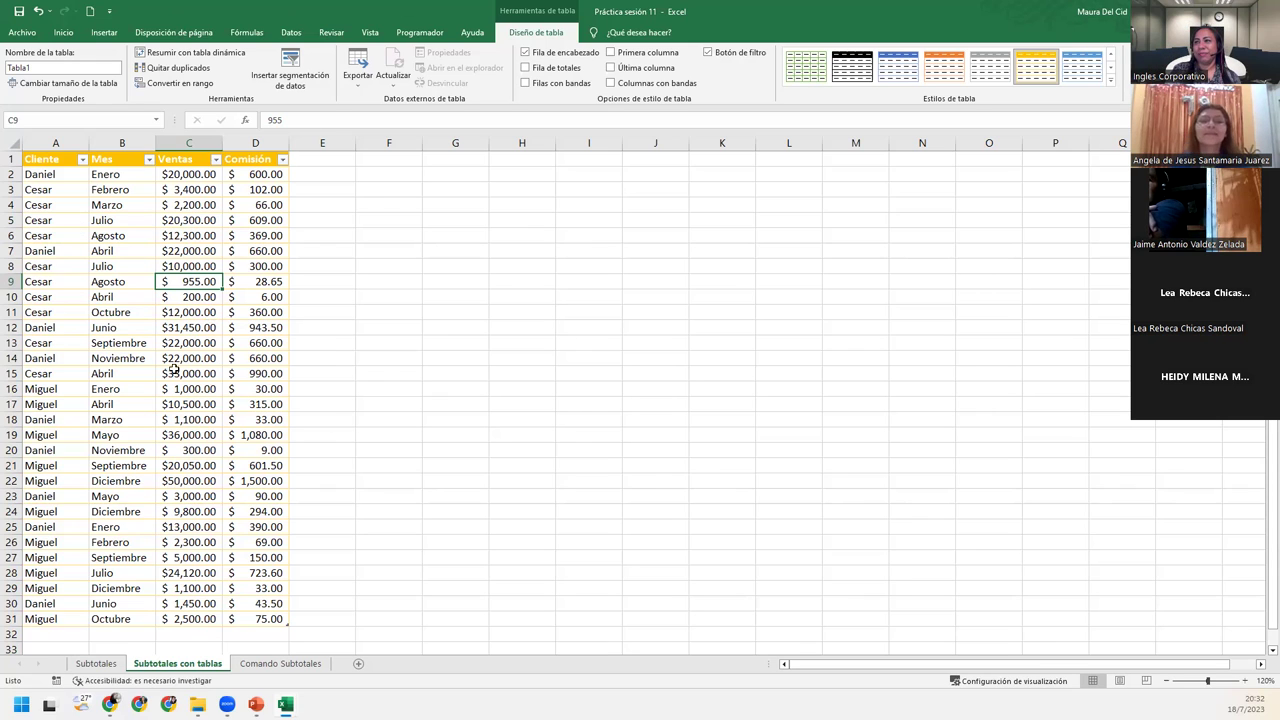
Add a Total row to Tabla1 showing a $11,790.75 Comisión total, and widen column D to fit
left_click(150, 313)
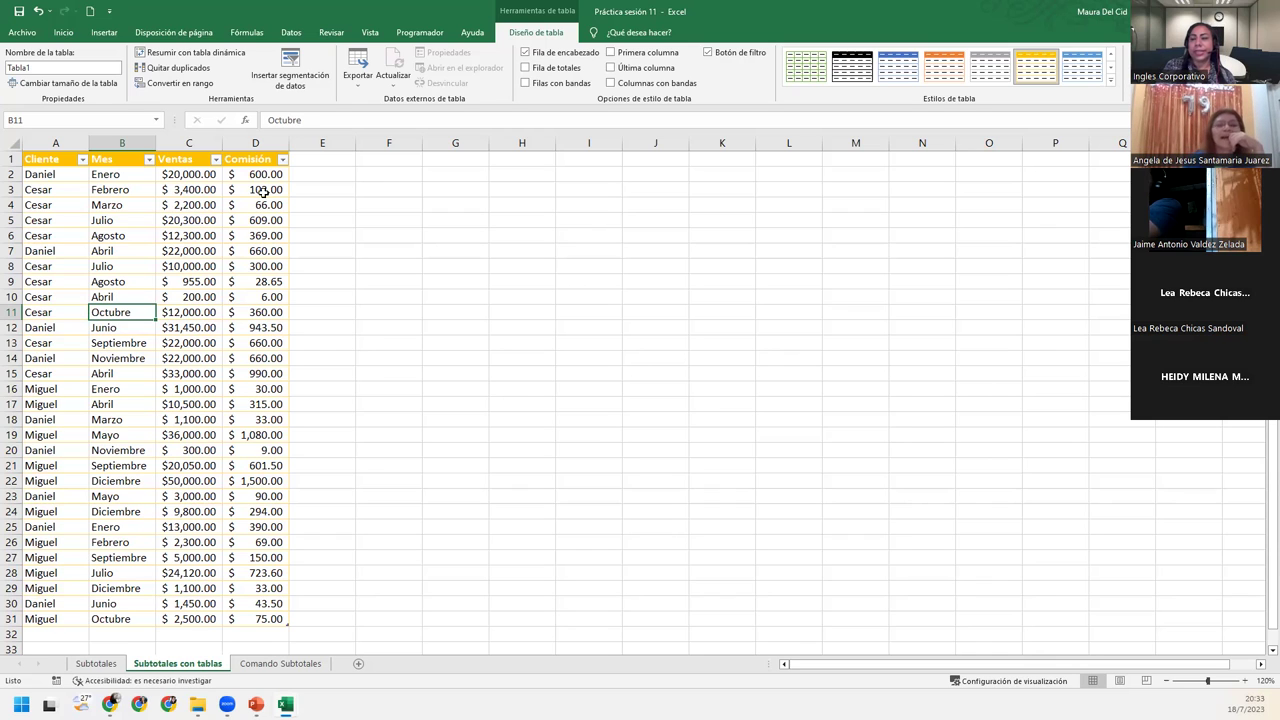
left_click(180, 391)
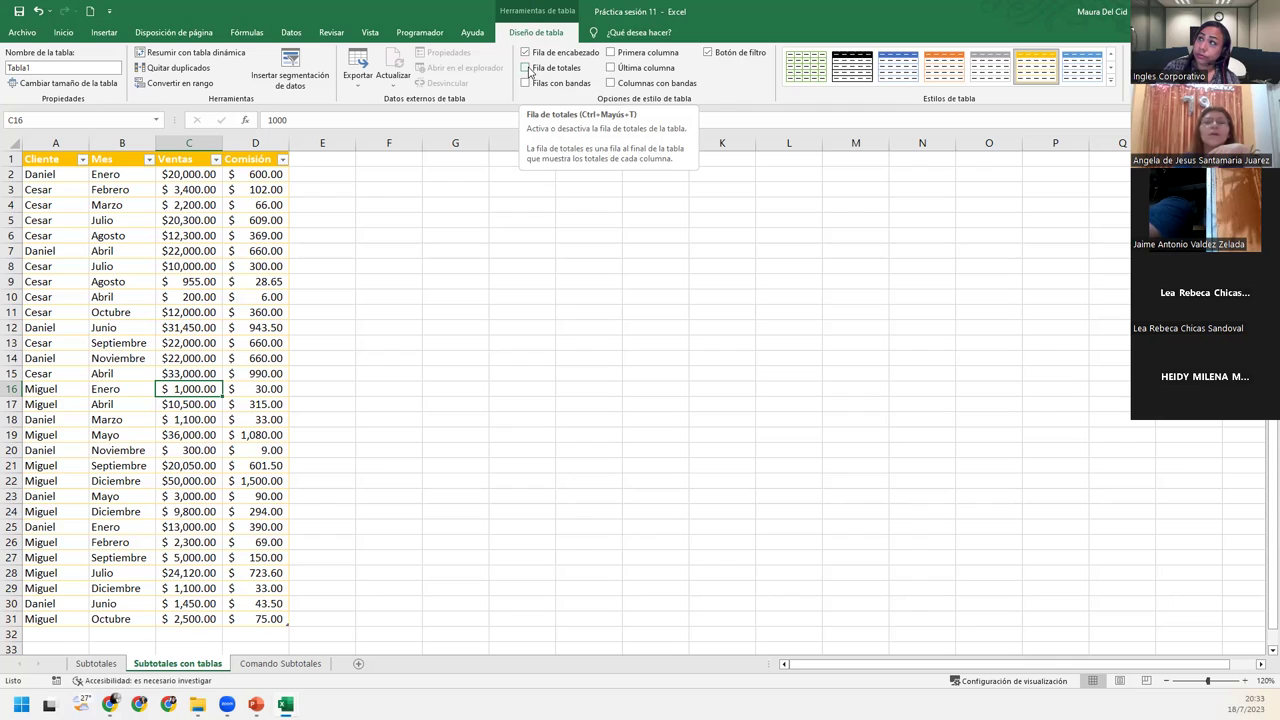
left_click(527, 68)
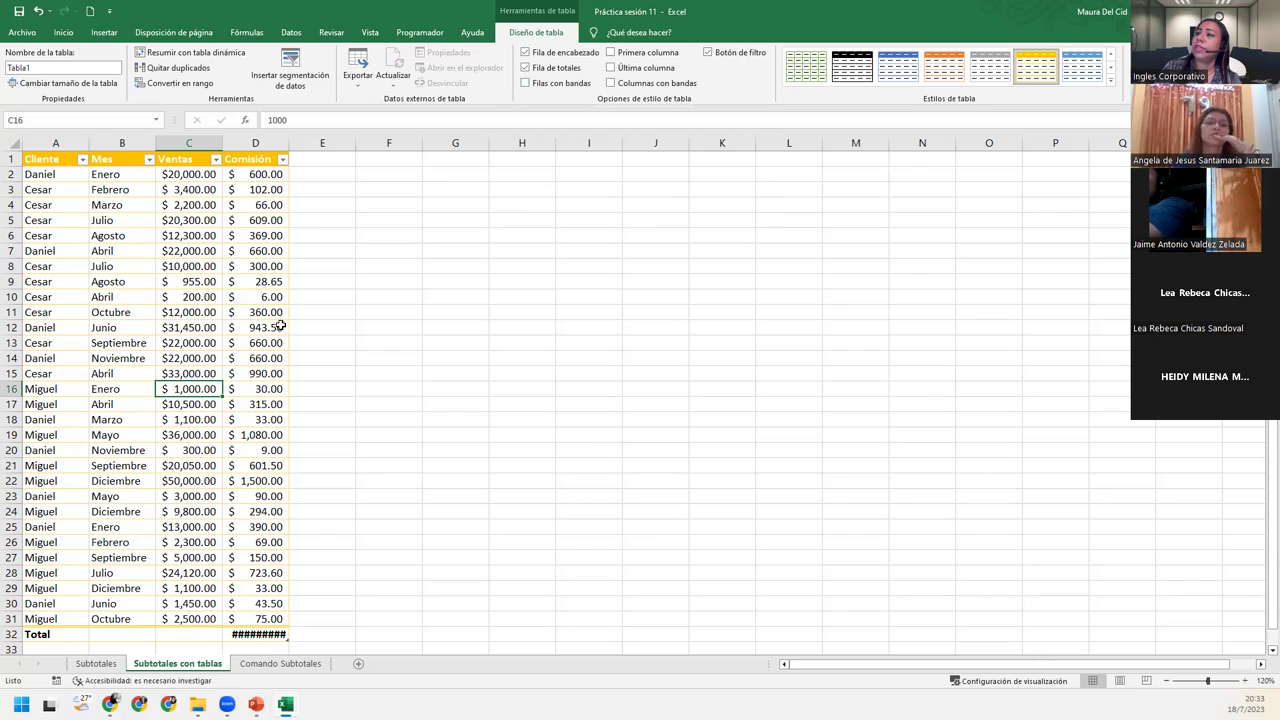
left_click(244, 633)
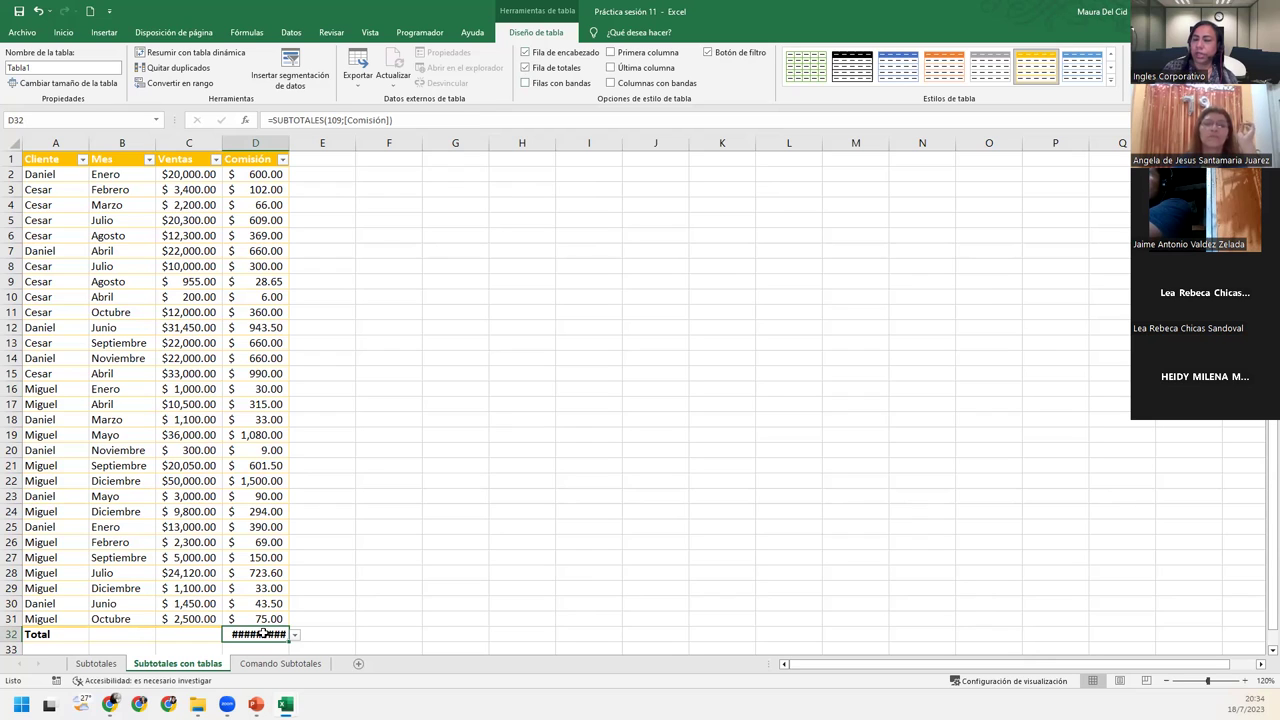
left_click_drag(296, 136, 322, 143)
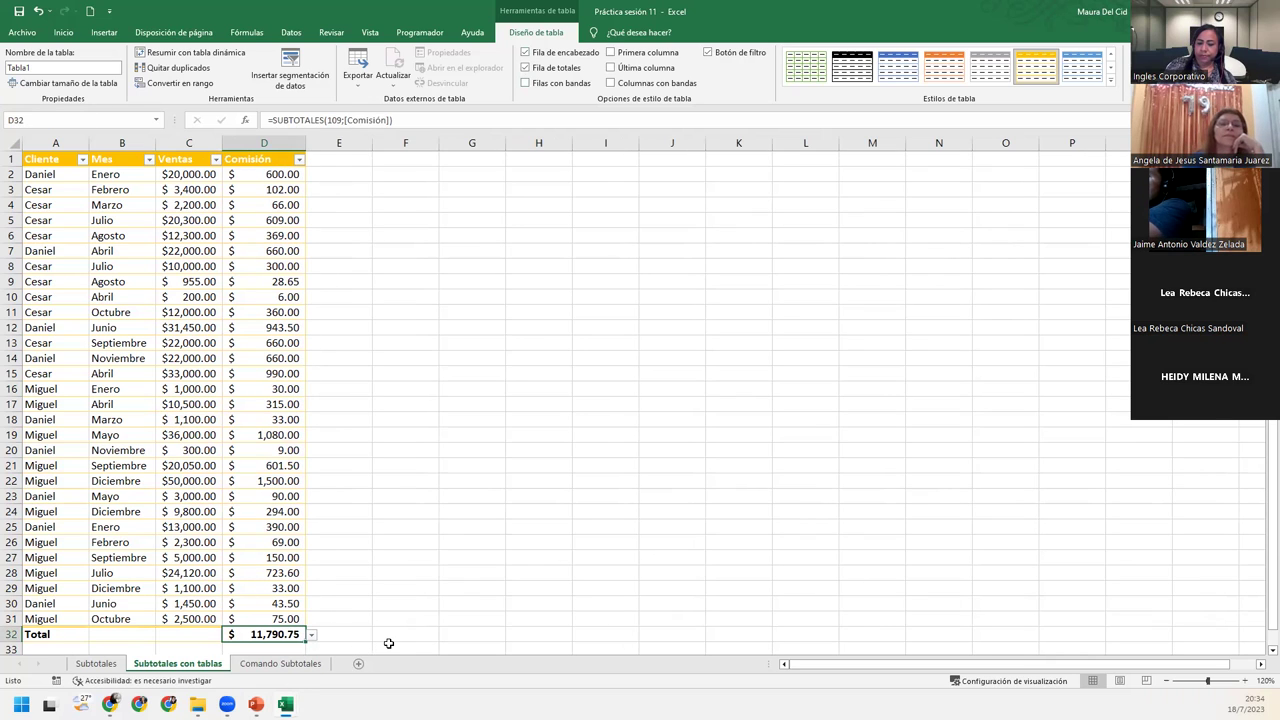
Try Promedio on the Comisión total, then switch it back to Suma
left_click(311, 635)
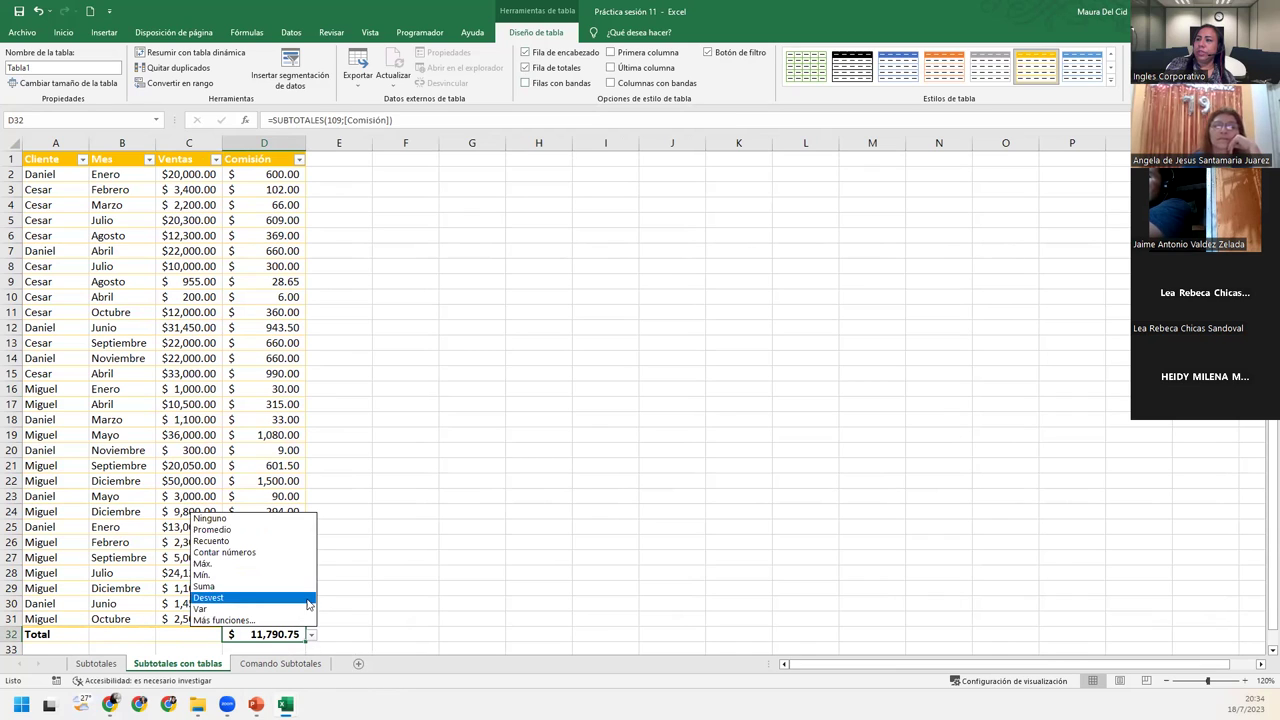
key("Escape")
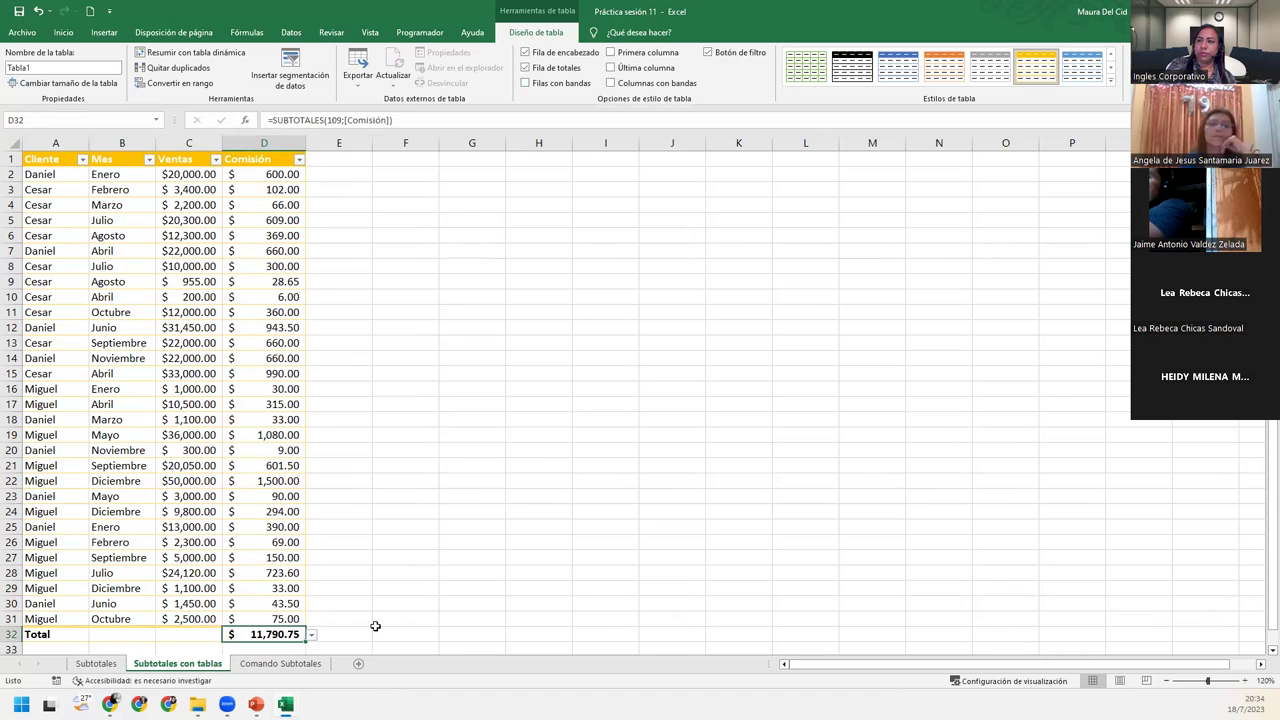
left_click(311, 634)
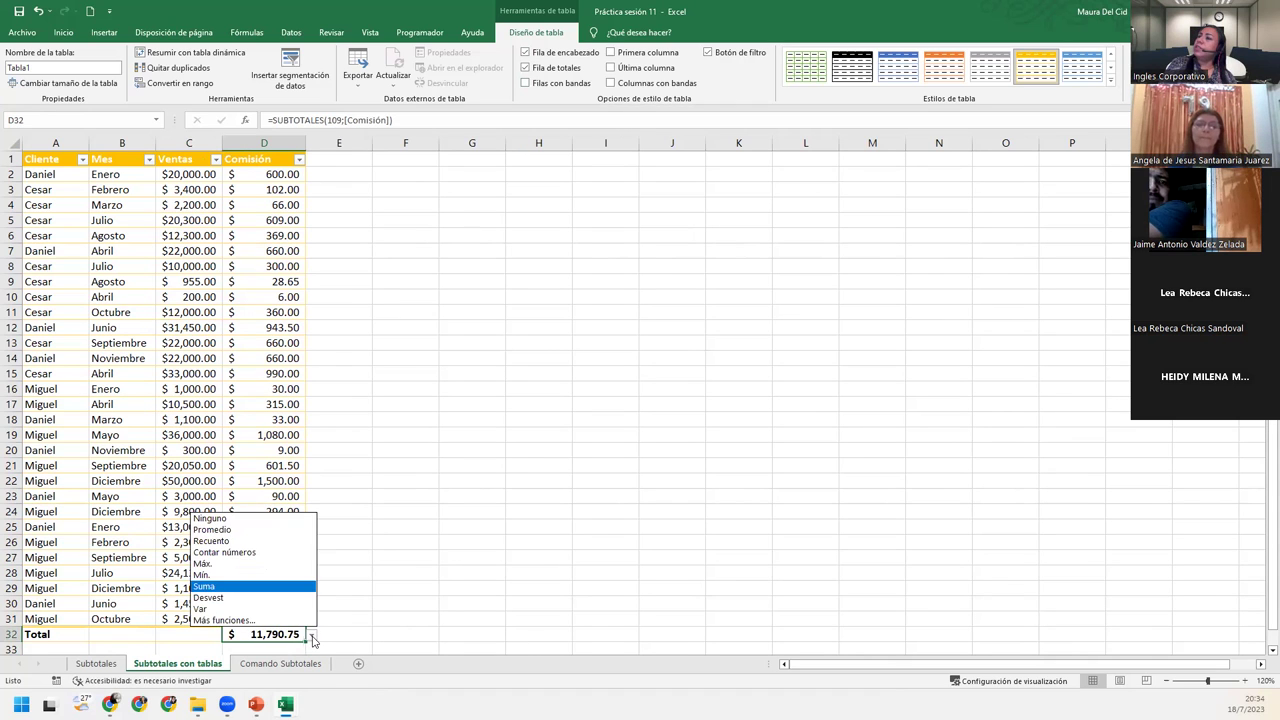
left_click(212, 529)
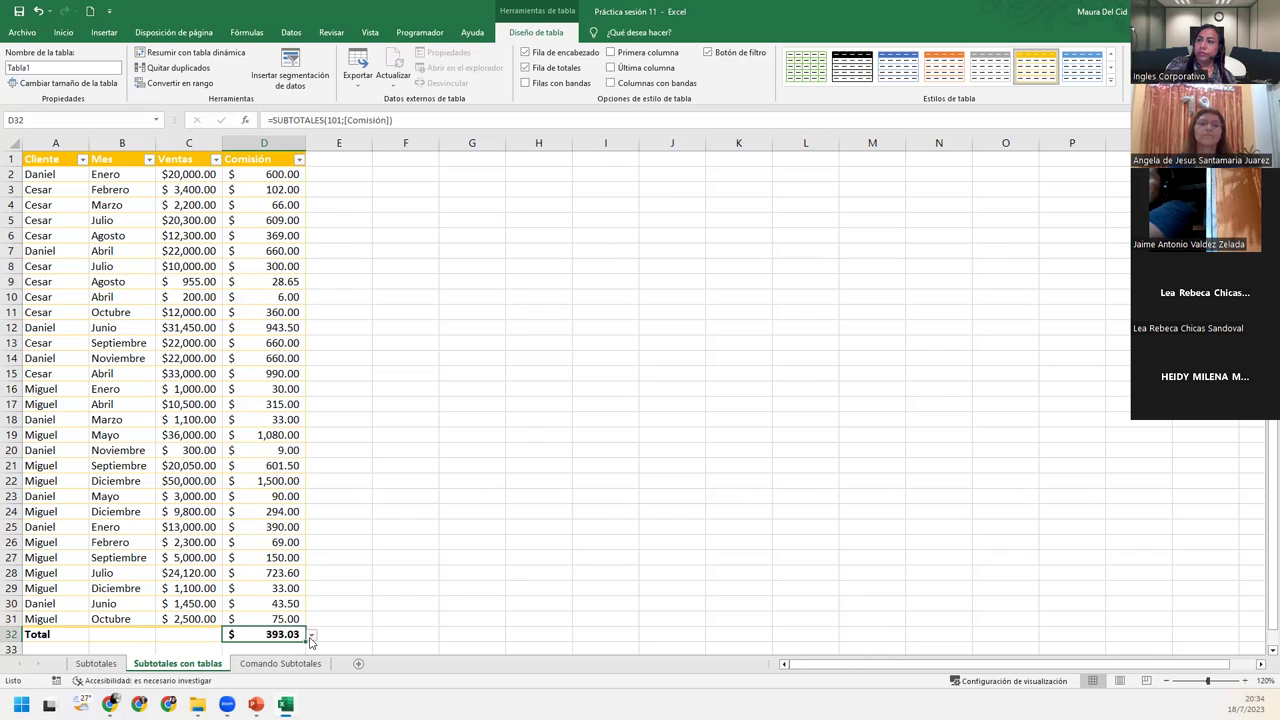
left_click(311, 634)
left_click(266, 587)
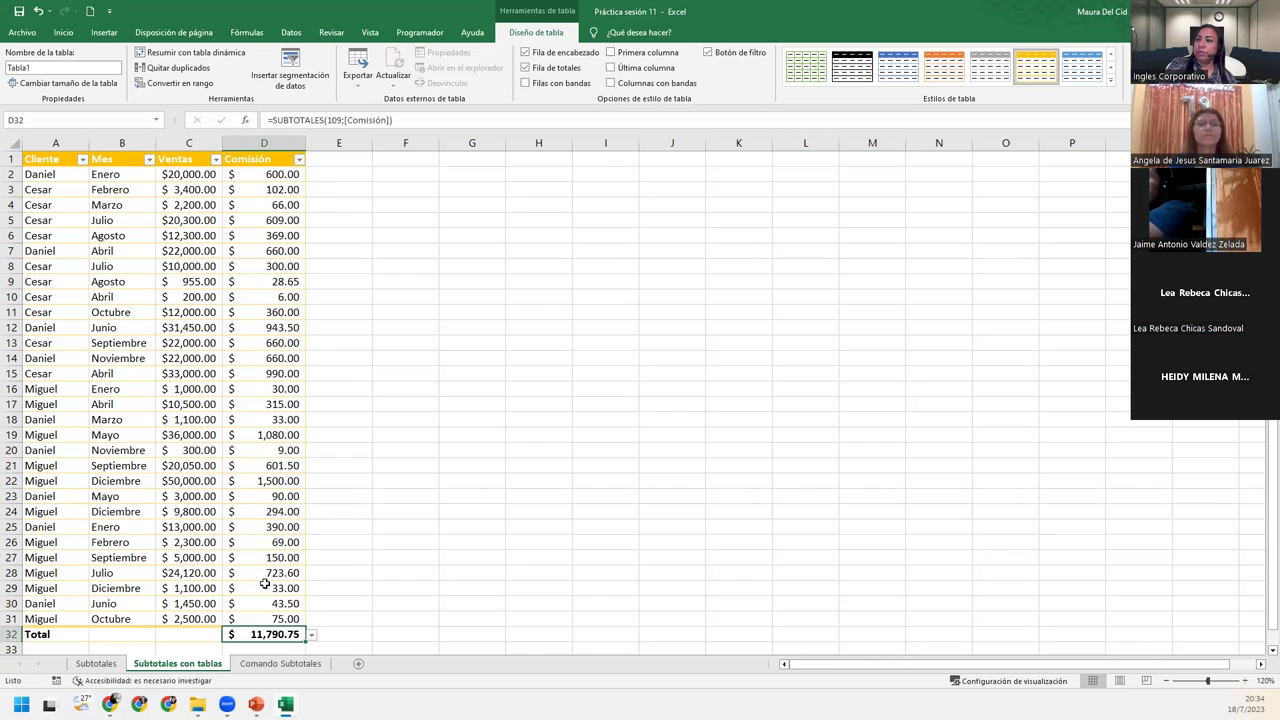
Set the Ventas and Comisión totals to averages (13,100.83 and 393.03), widening column C
left_click(206, 636)
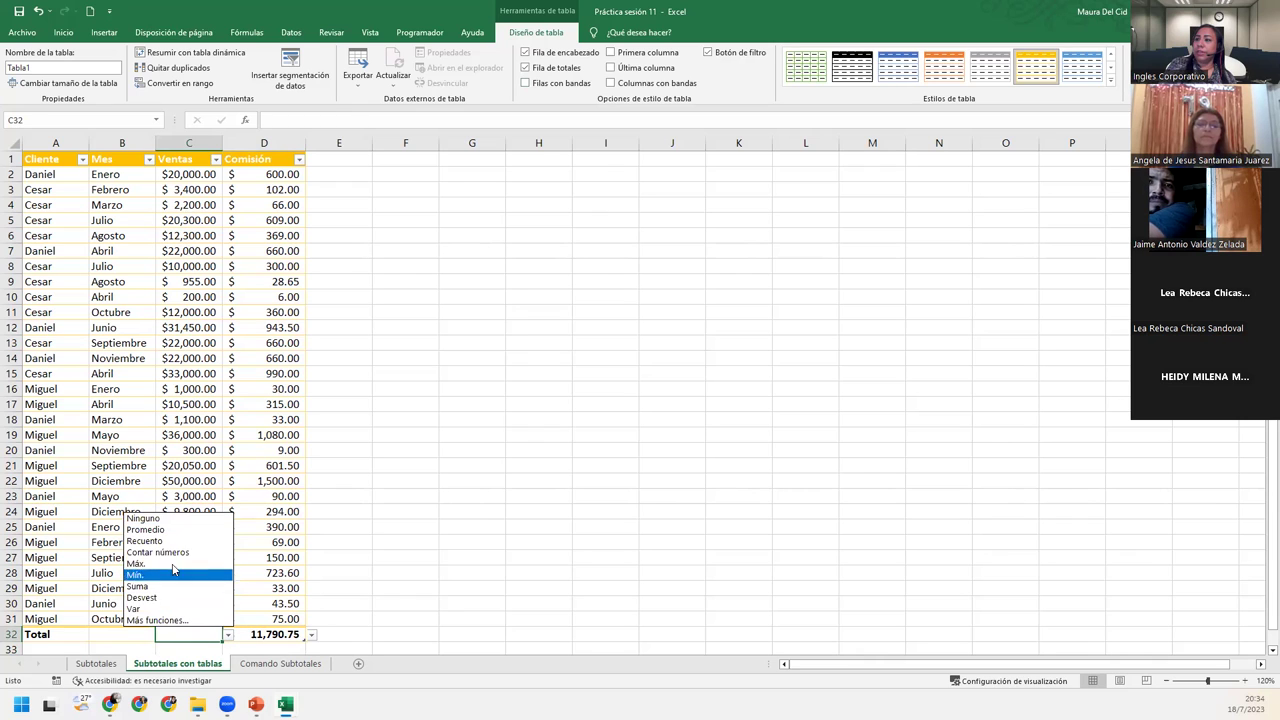
left_click(172, 586)
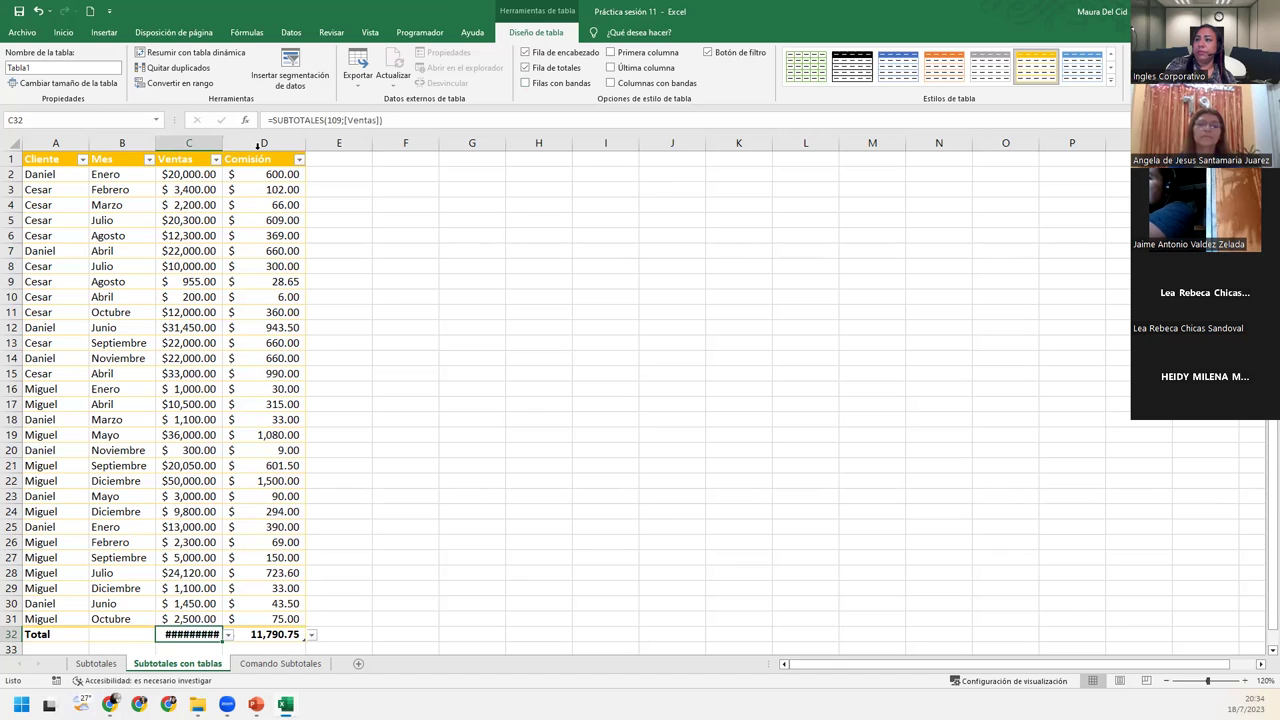
left_click_drag(222, 143, 247, 150)
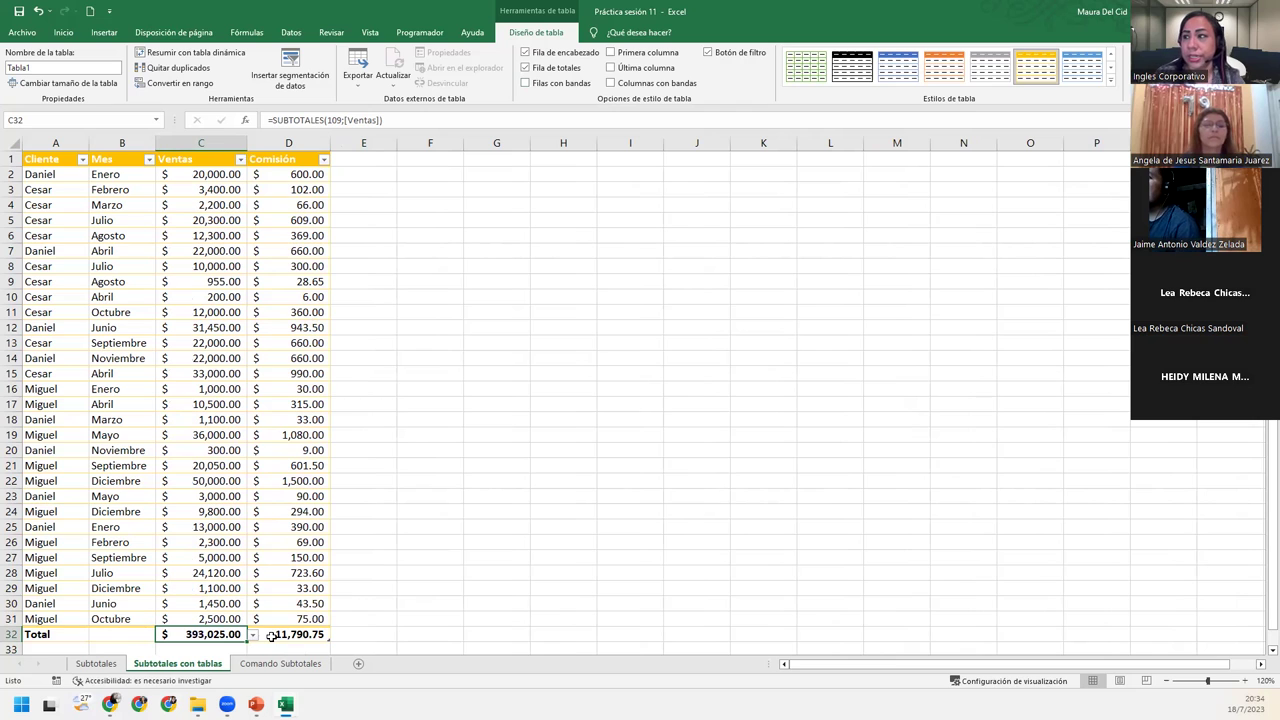
left_click(254, 636)
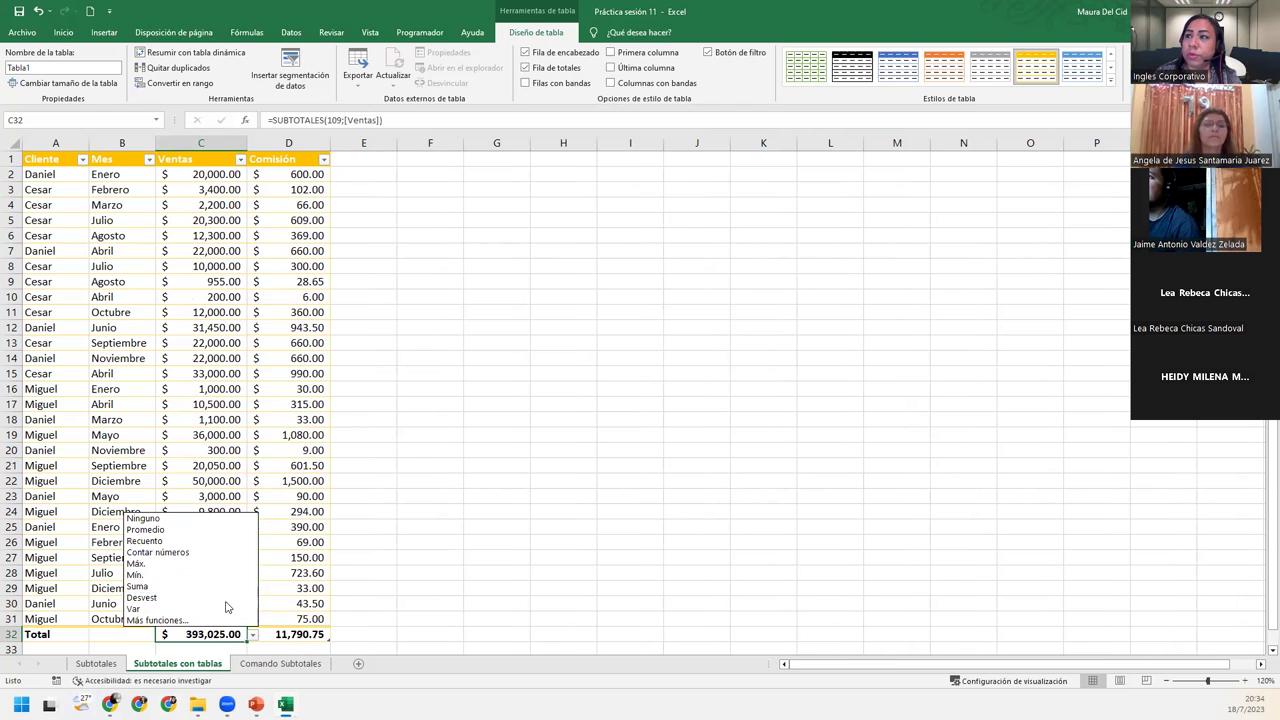
left_click(195, 530)
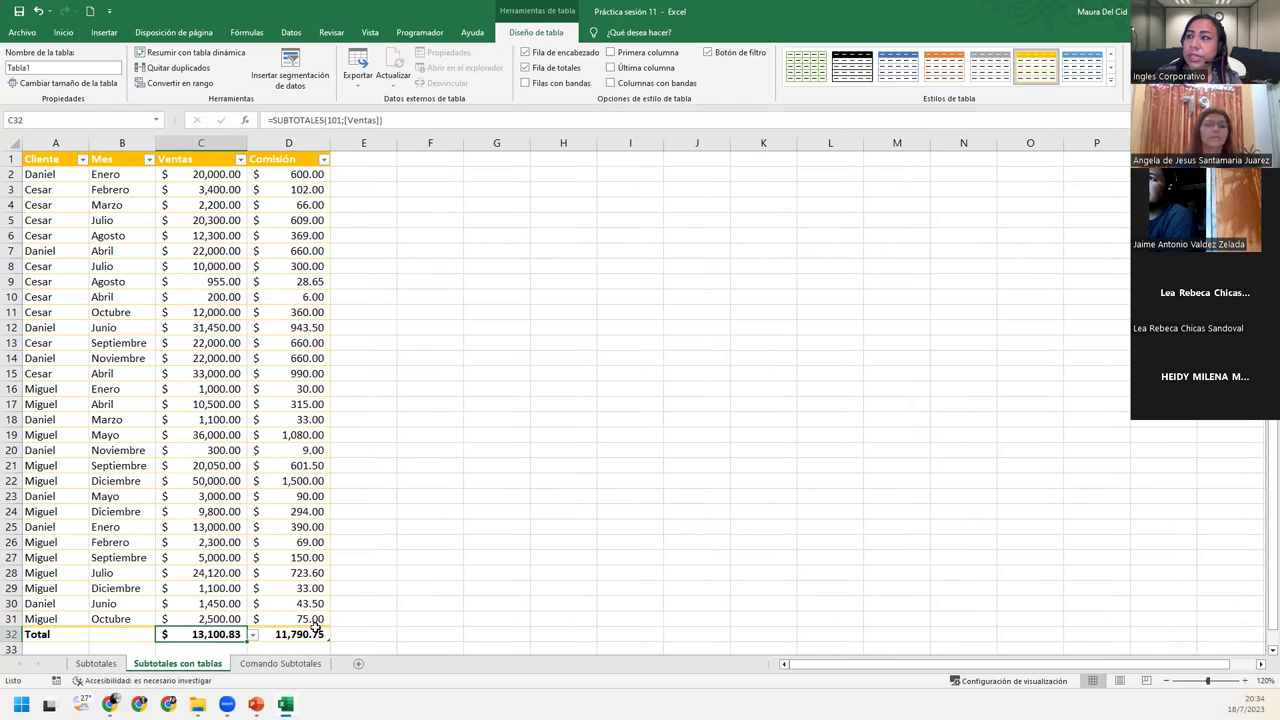
left_click(316, 634)
left_click(338, 636)
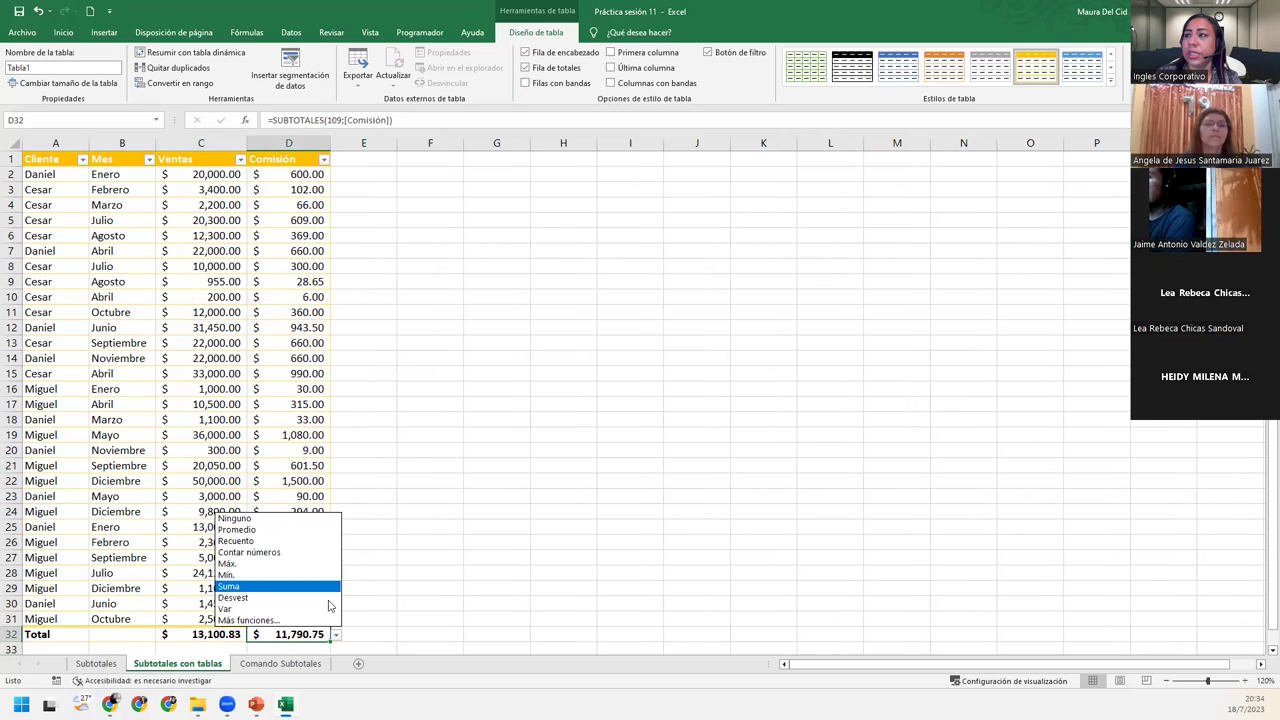
left_click(255, 529)
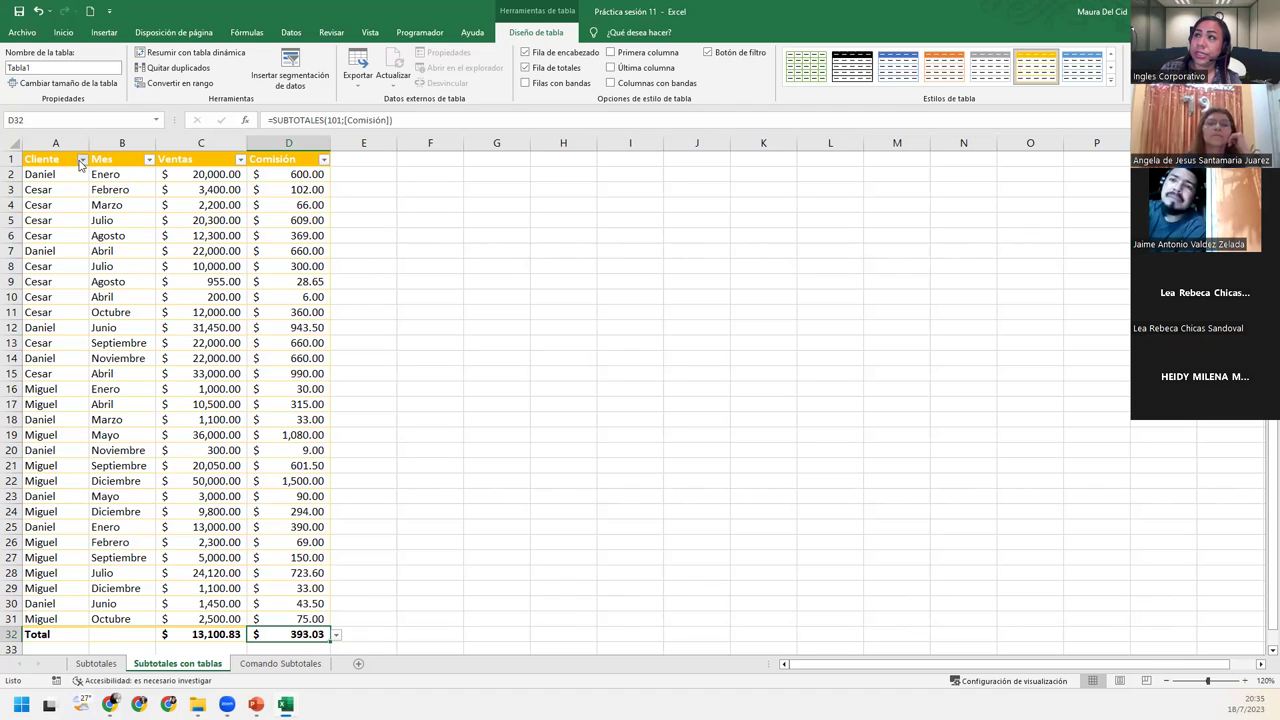
Filter the Cliente column to show only Daniel's rows
left_click(82, 160)
left_click(40, 310)
left_click(40, 335)
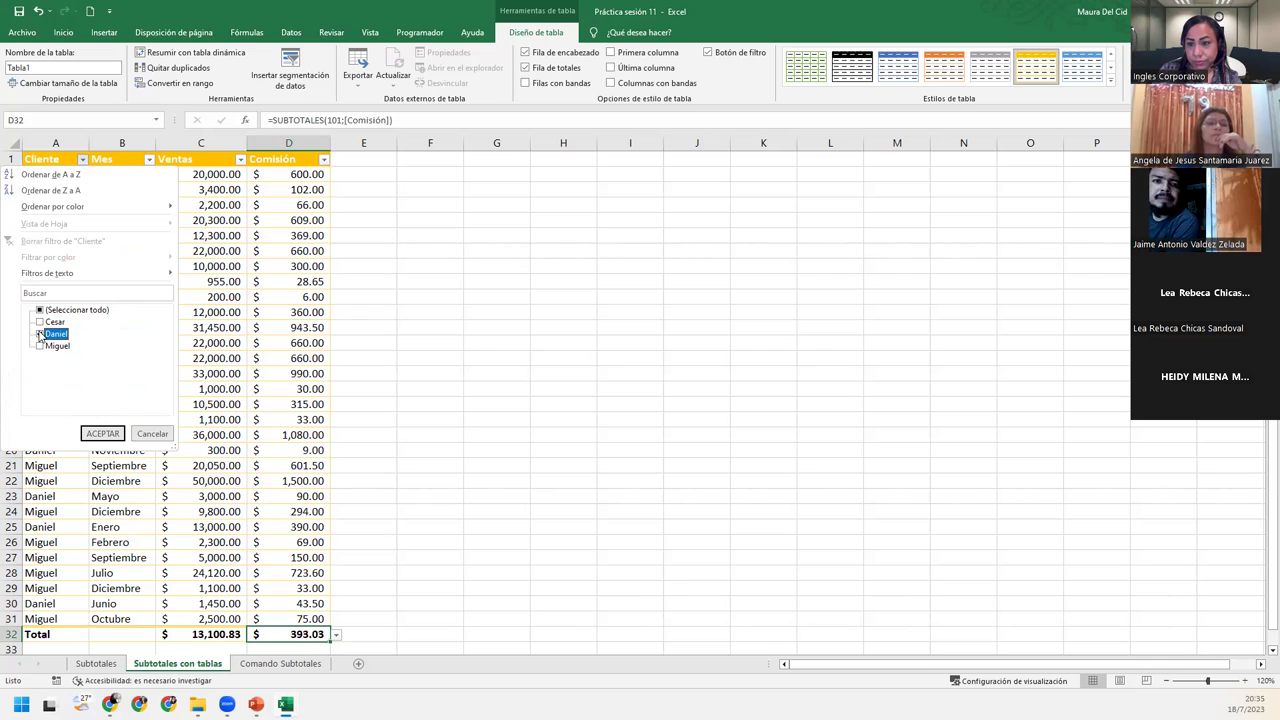
left_click(92, 436)
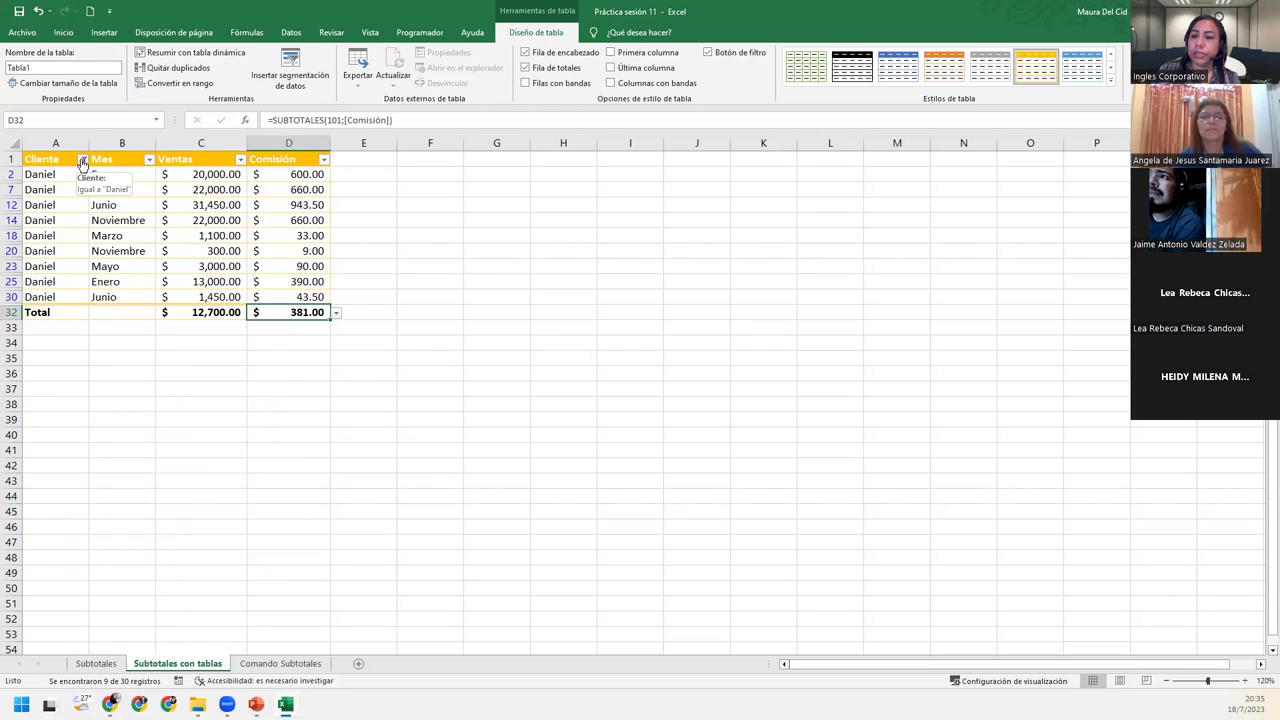
left_click(83, 160)
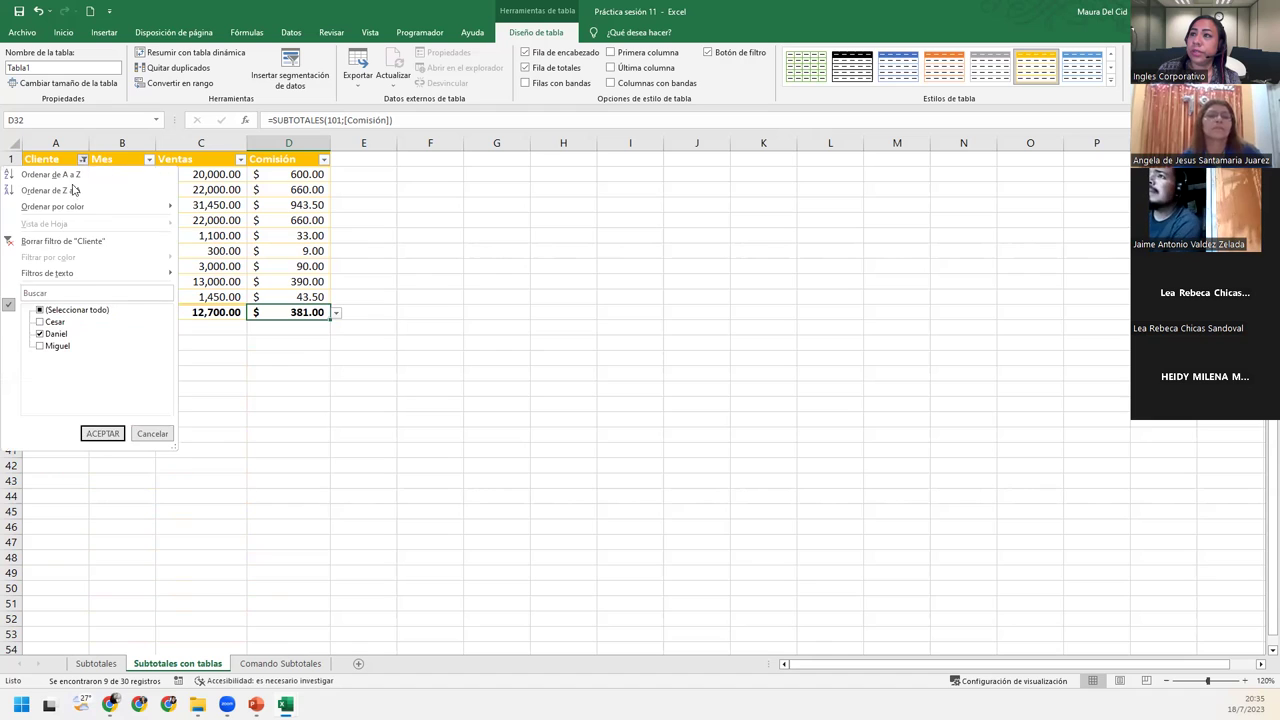
left_click(40, 310)
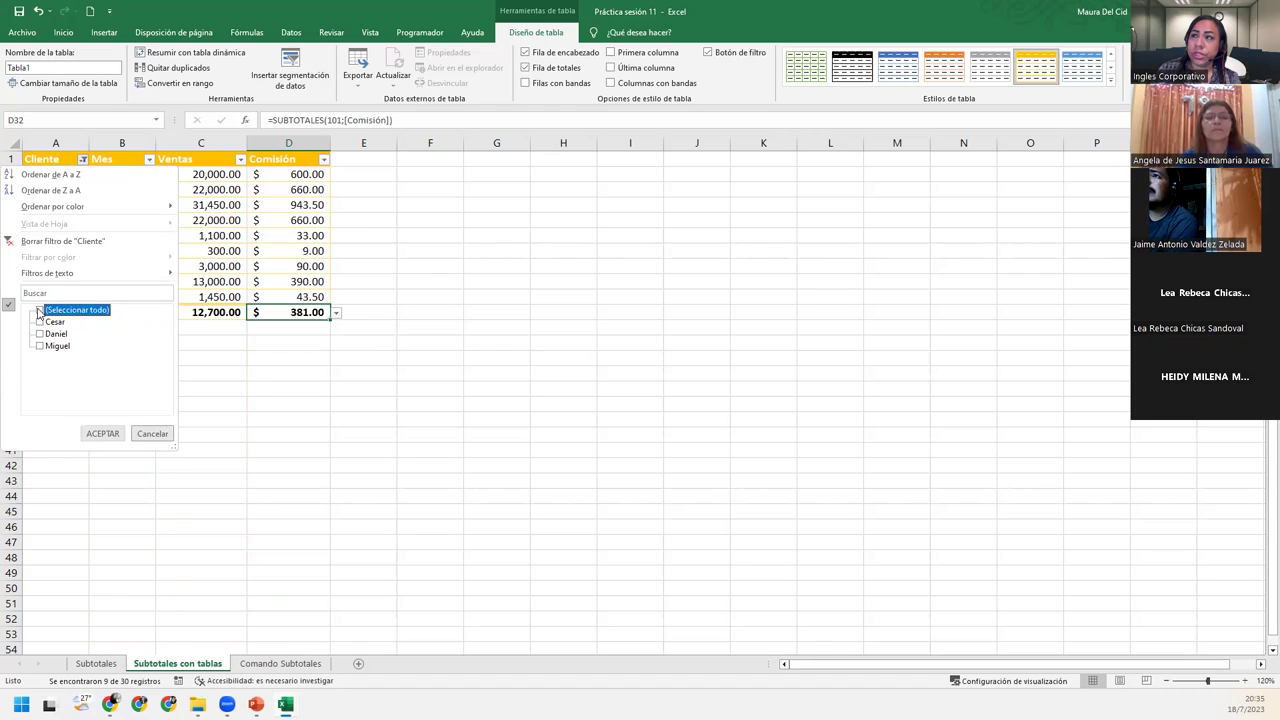
left_click(40, 334)
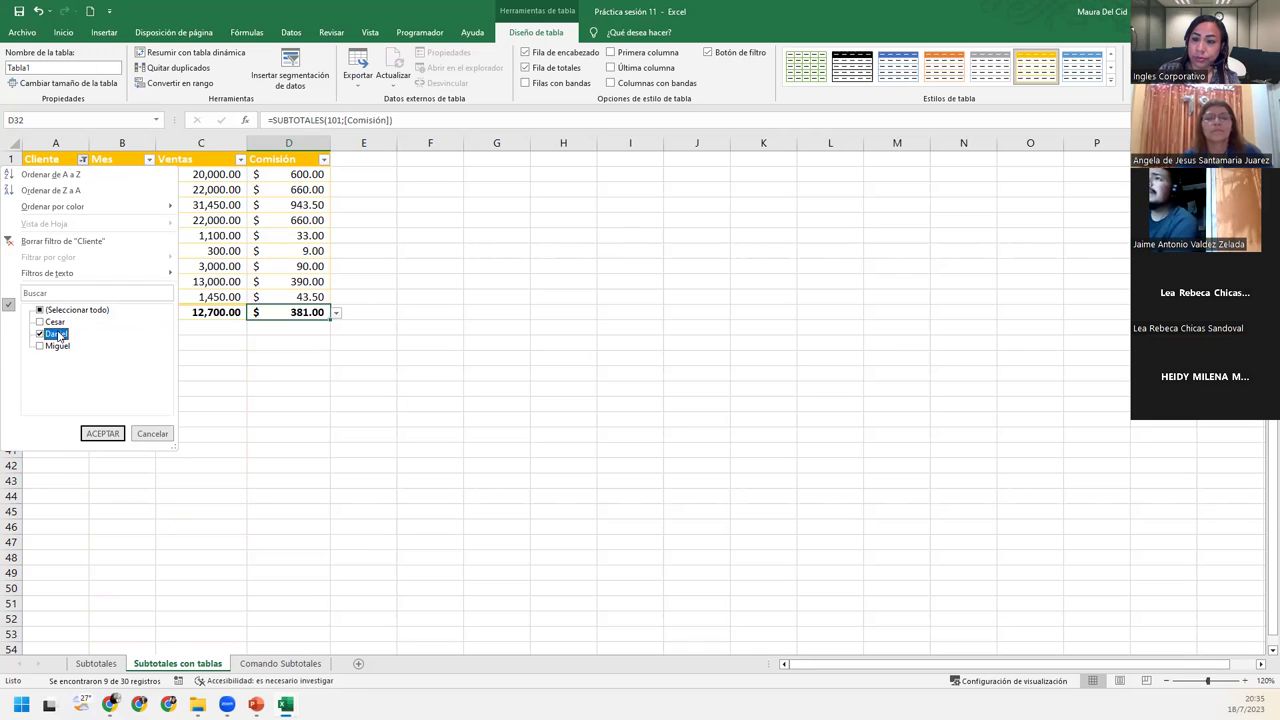
left_click(87, 432)
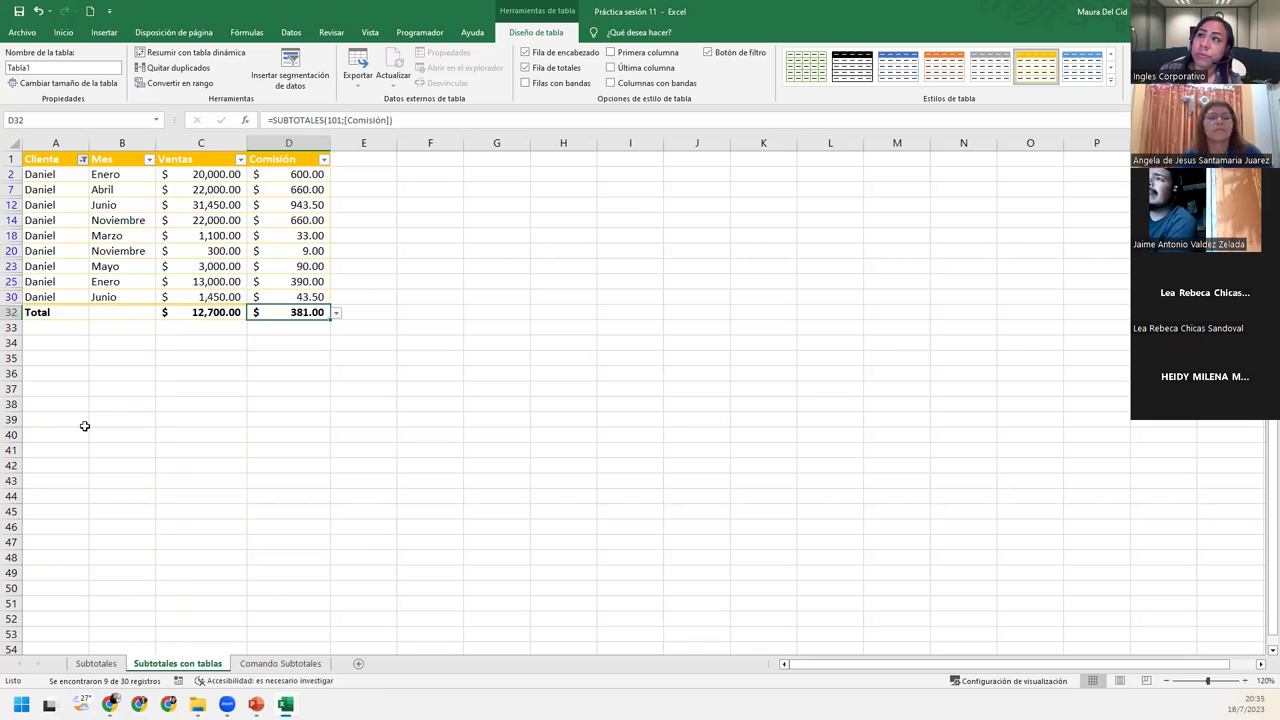
Inspect the filtered sales and commission averages, 12,700.00 and 381.00, leaving their functions unchanged
left_click(200, 313)
left_click(268, 314)
left_click(222, 308)
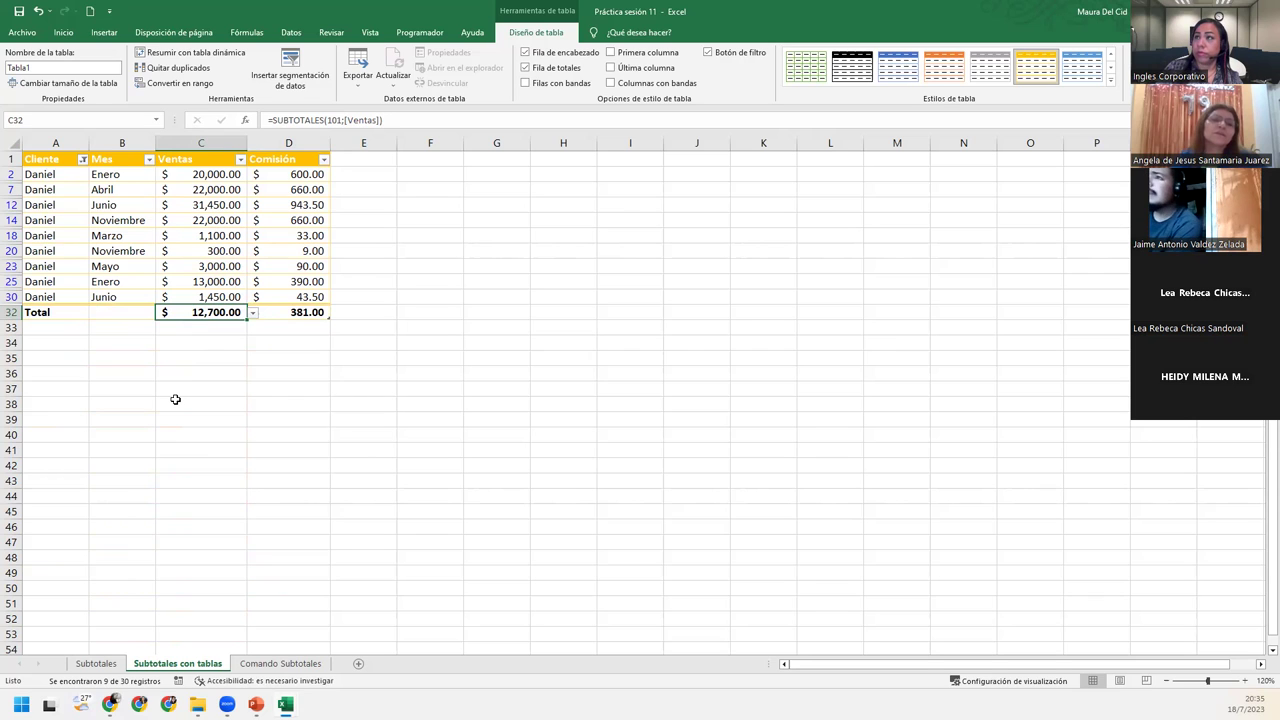
left_click(252, 314)
left_click(219, 336)
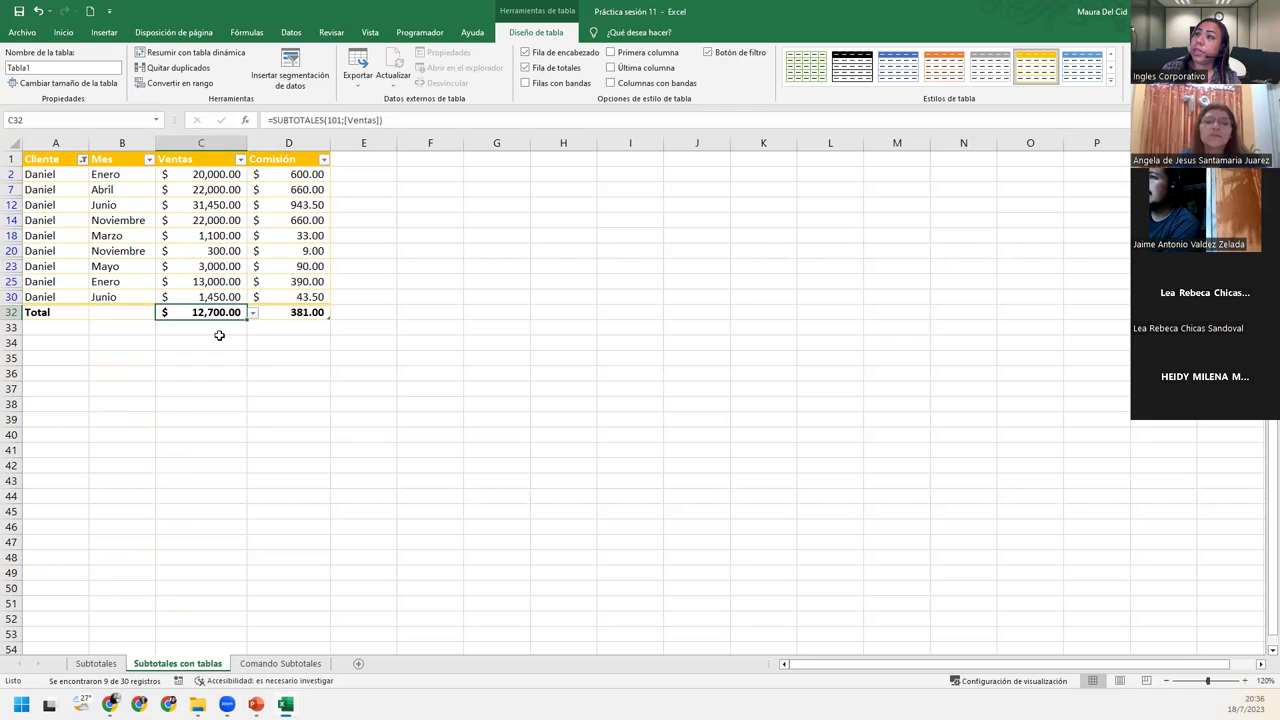
left_click(290, 313)
left_click(335, 315)
left_click(335, 315)
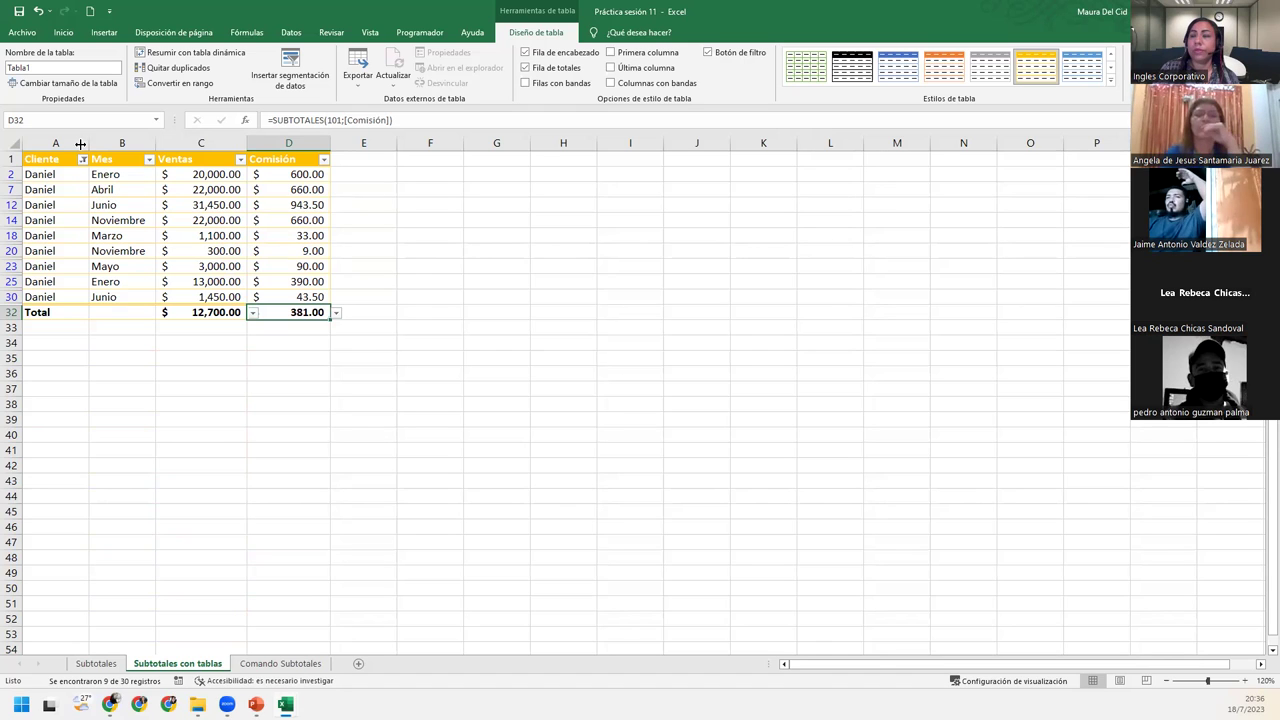
Clear the Cliente filter and filter the Mes column to show only Agosto
left_click(83, 160)
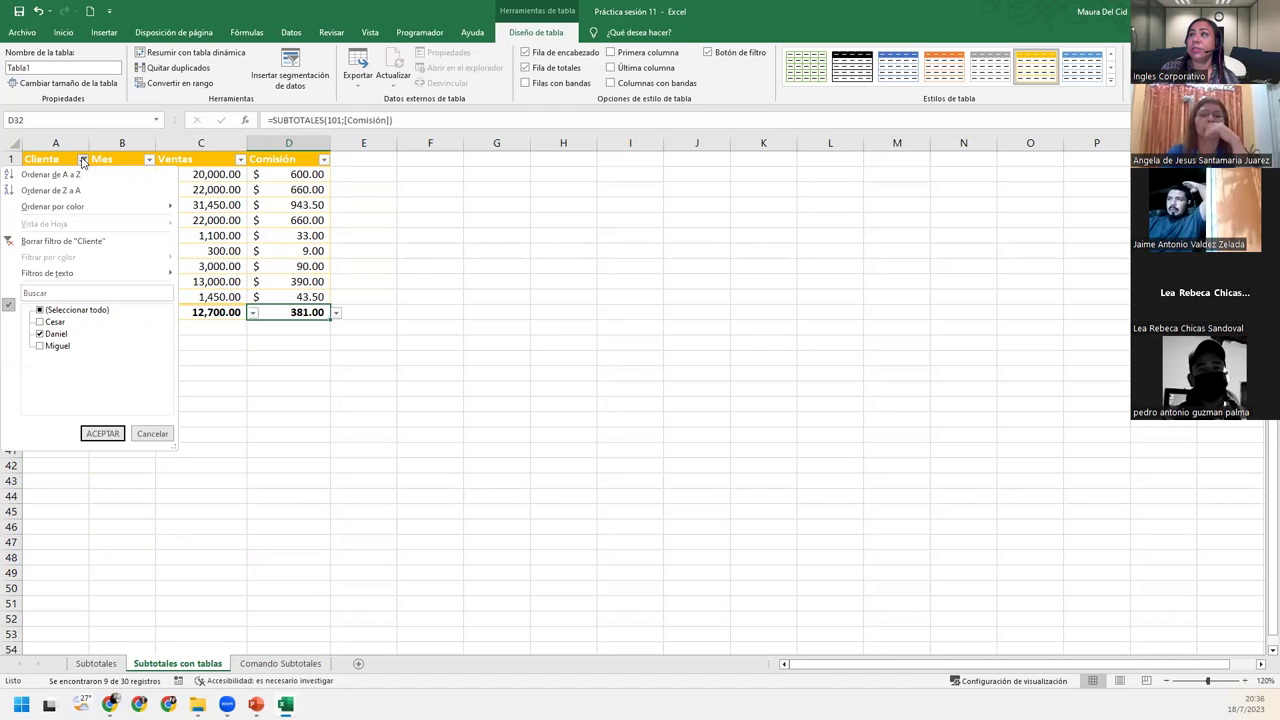
left_click(62, 241)
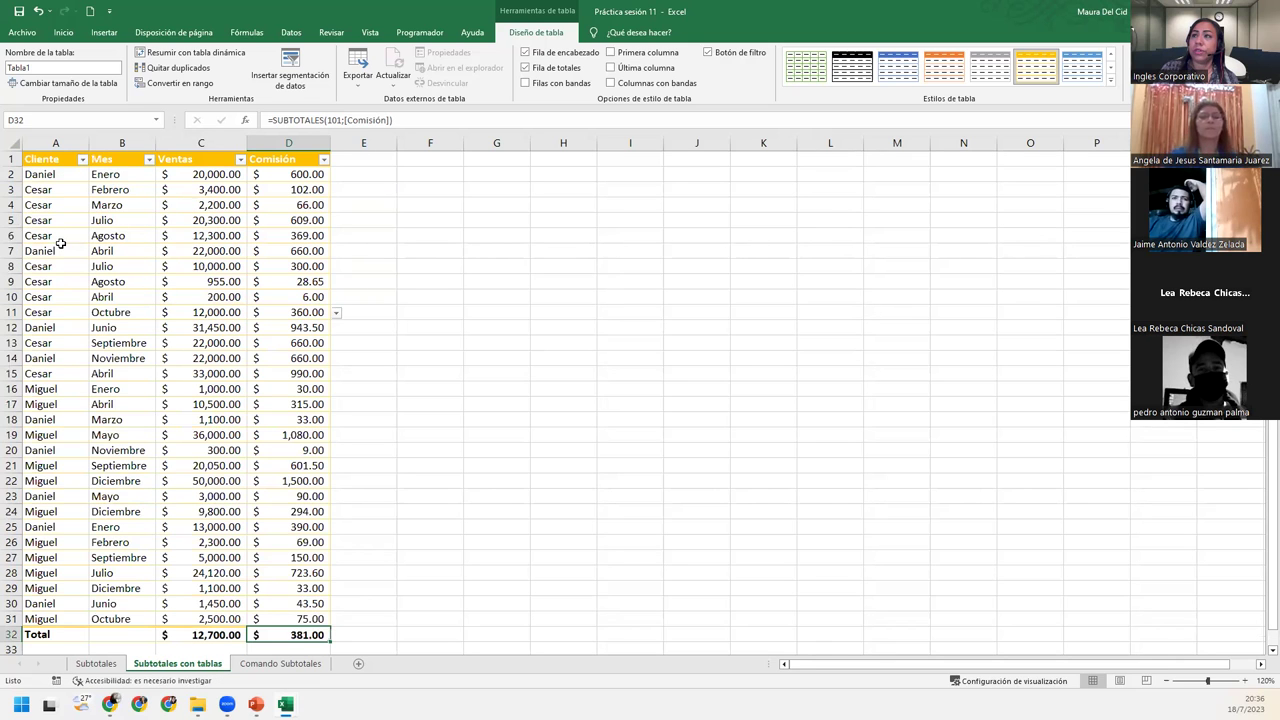
left_click(149, 160)
left_click(42, 311)
left_click(41, 334)
left_click(96, 434)
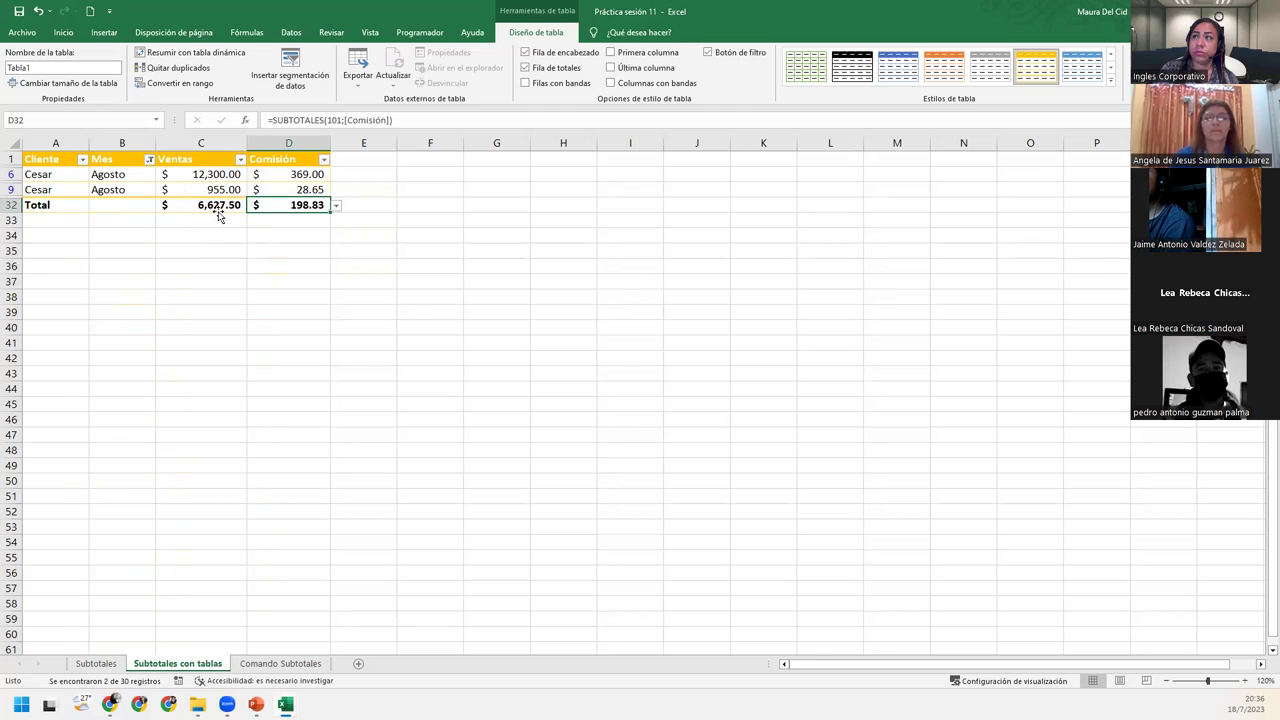
Change the Mes filter to show only Diciembre rows
left_click(149, 160)
left_click(42, 338)
left_click(41, 346)
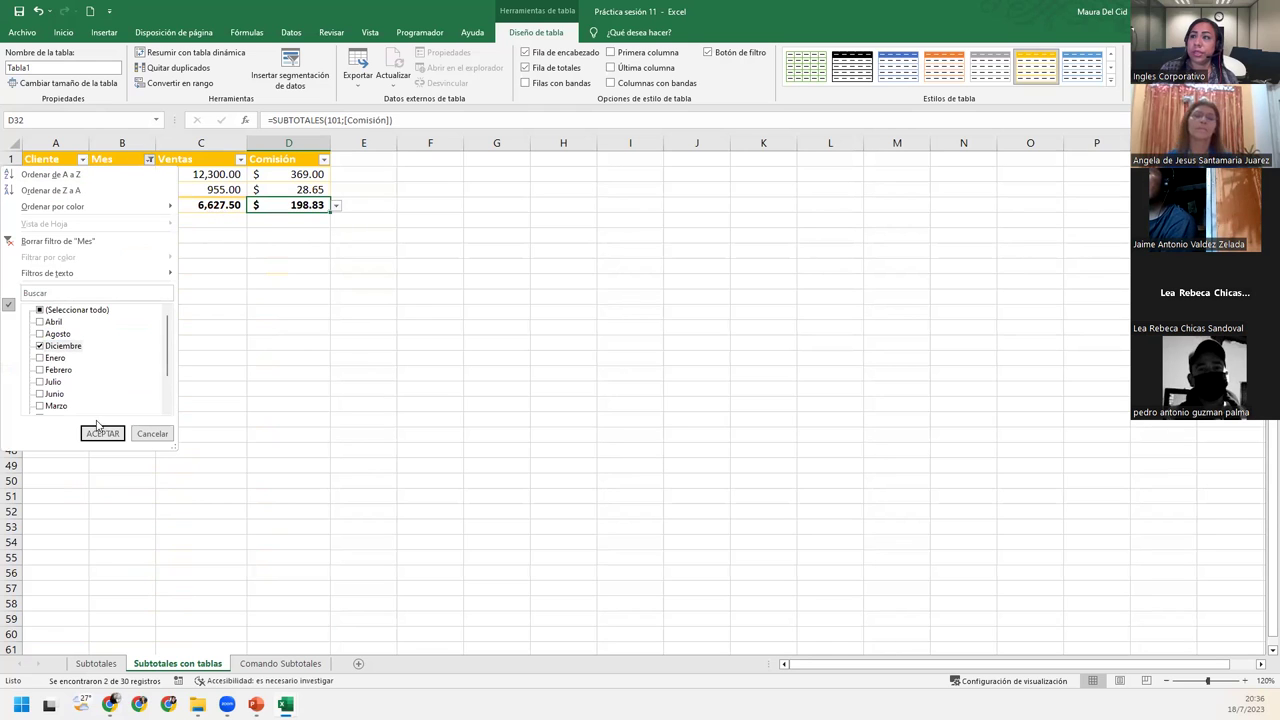
left_click(102, 433)
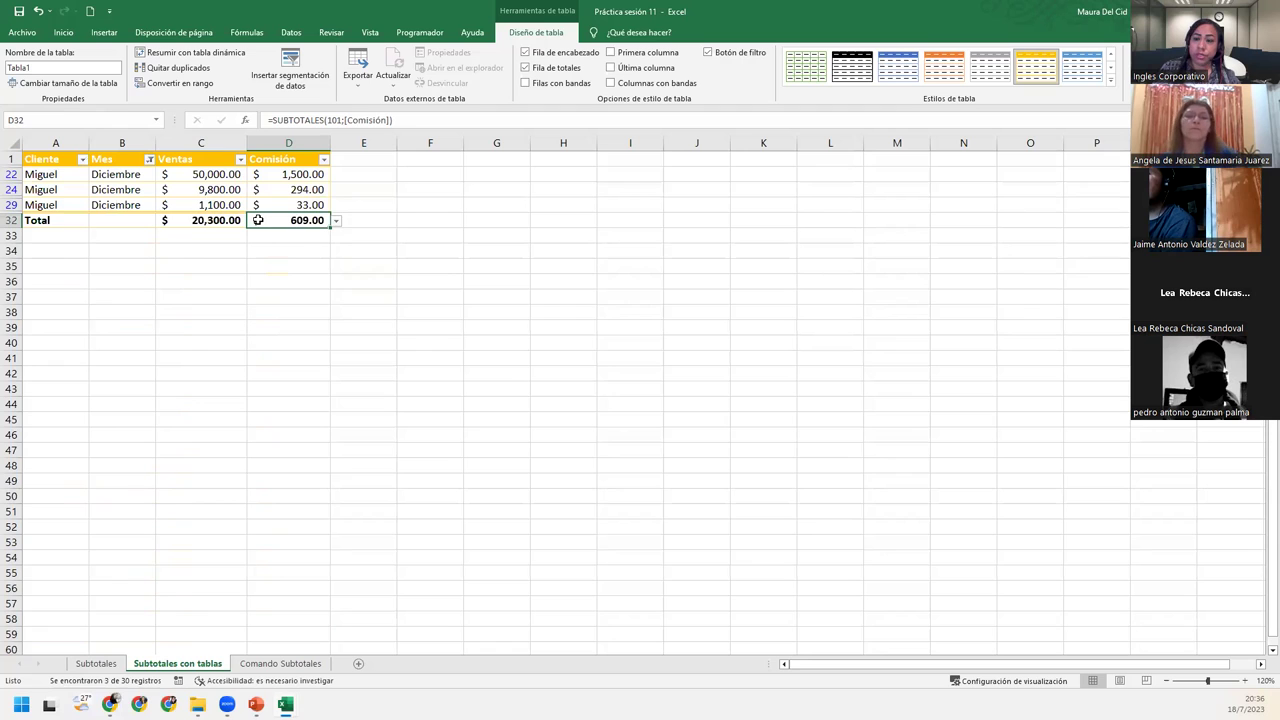
Filter Mes to Mayo, then add Agosto so only Agosto and Mayo rows show
left_click(150, 160)
scroll(128, 340, "down", 2)
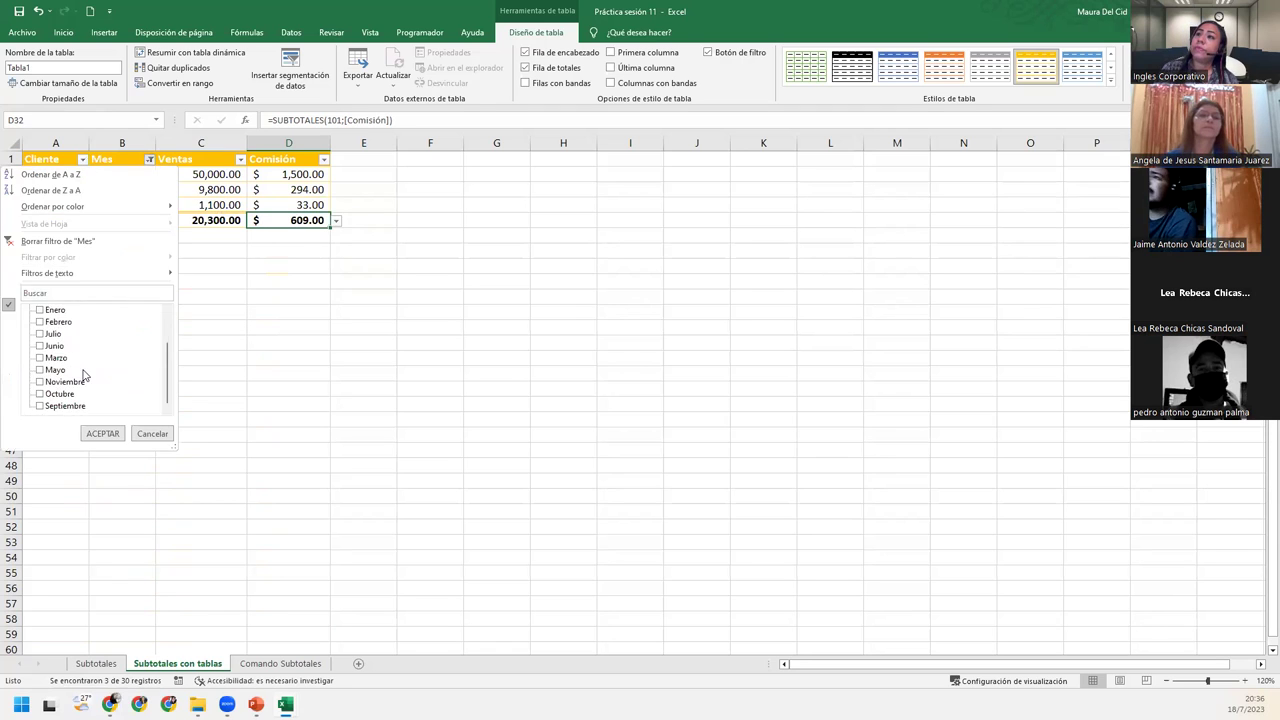
left_click(41, 370)
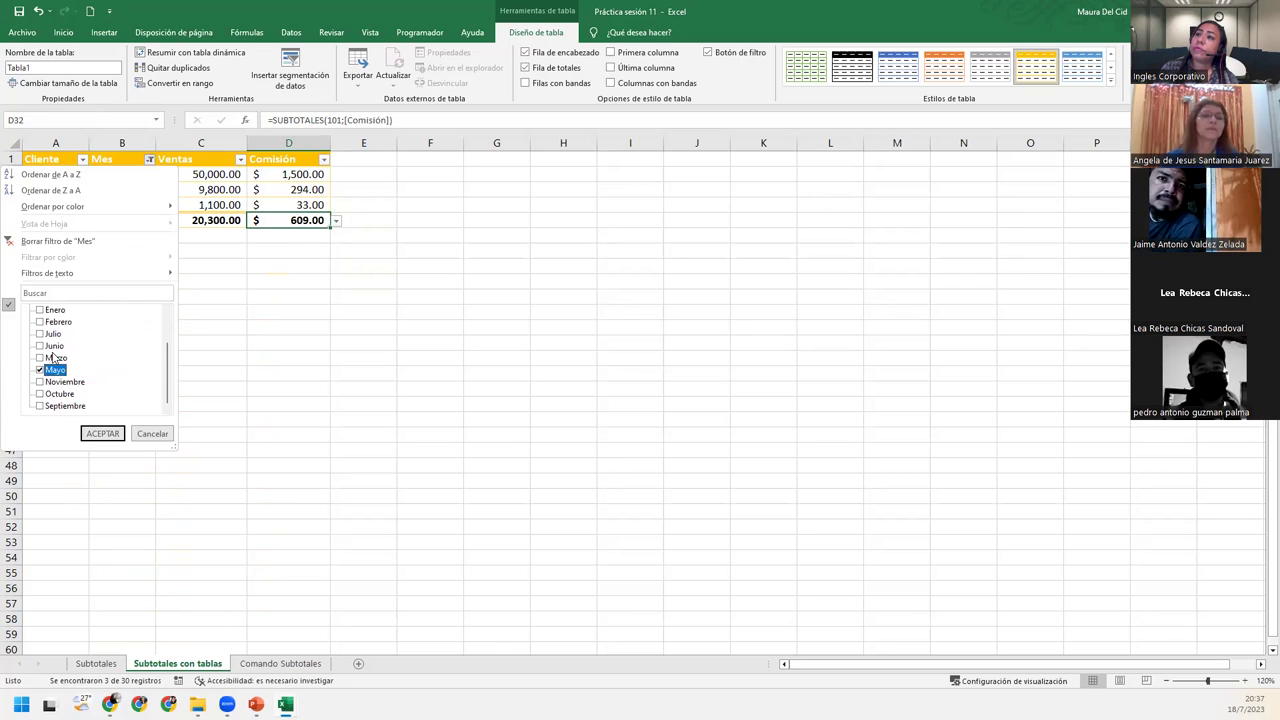
scroll(42, 352, "up", 2)
left_click(40, 346)
left_click(40, 346)
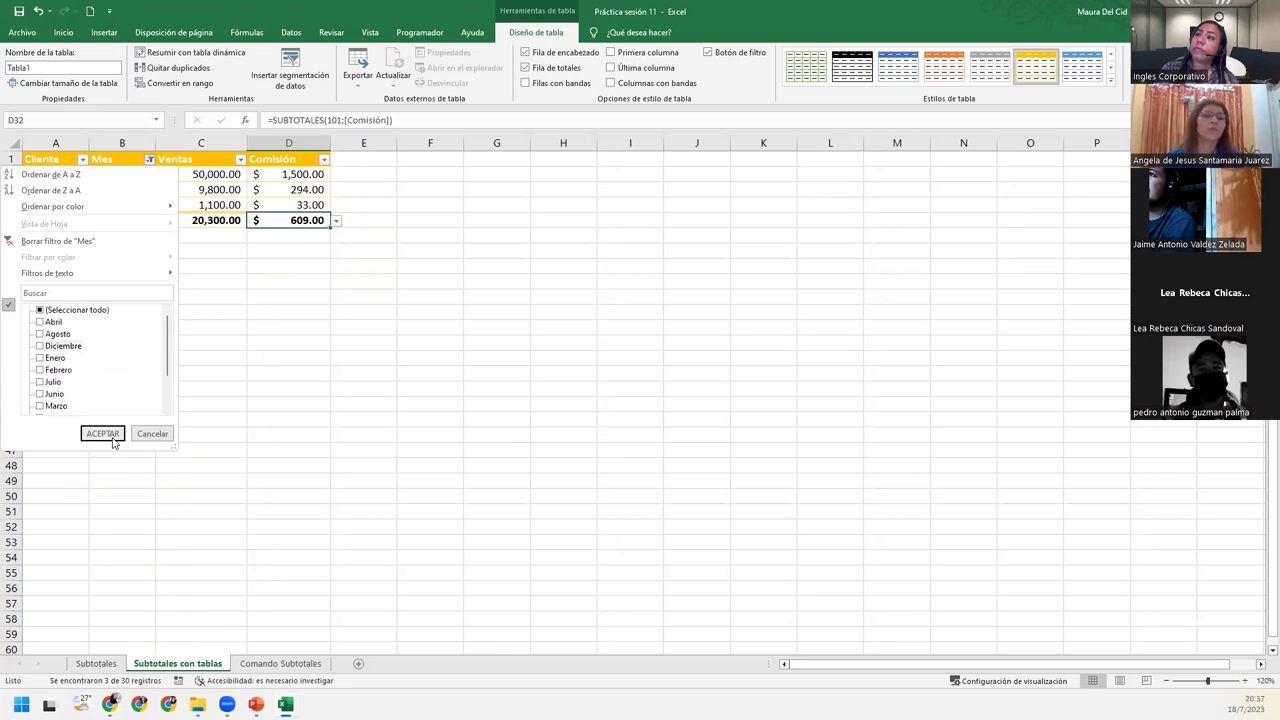
left_click(102, 433)
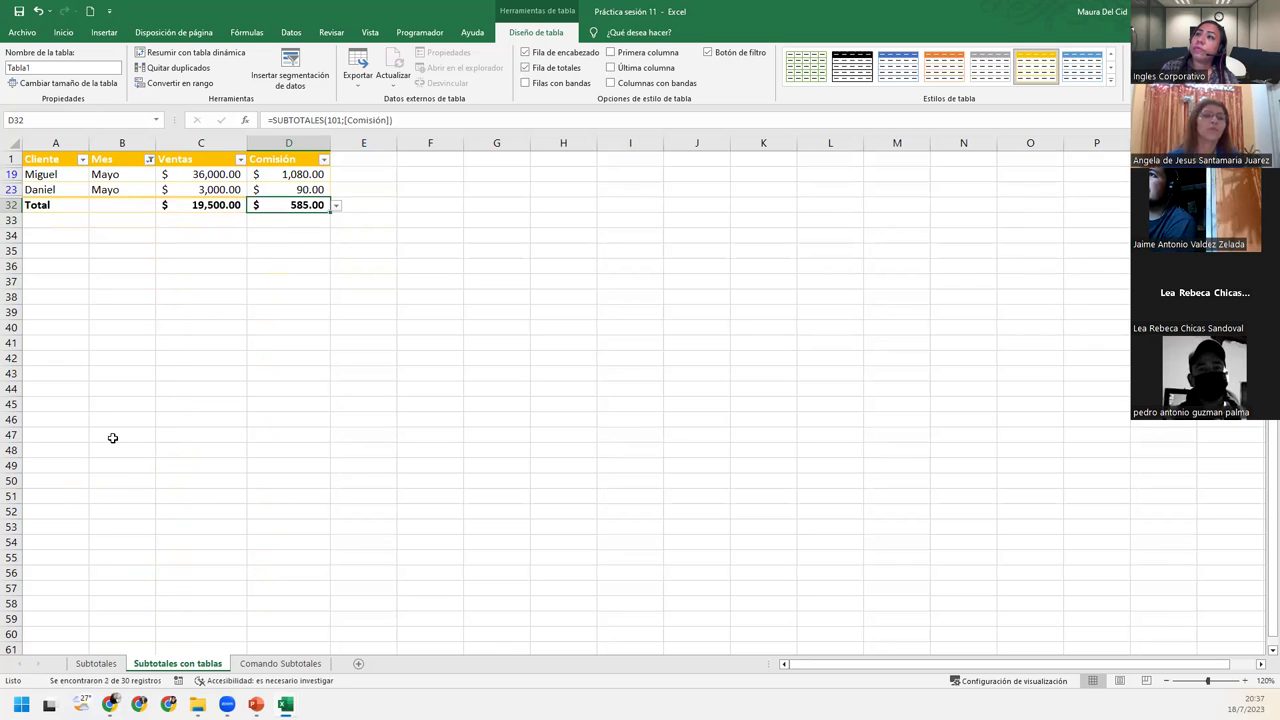
left_click(150, 161)
left_click(40, 334)
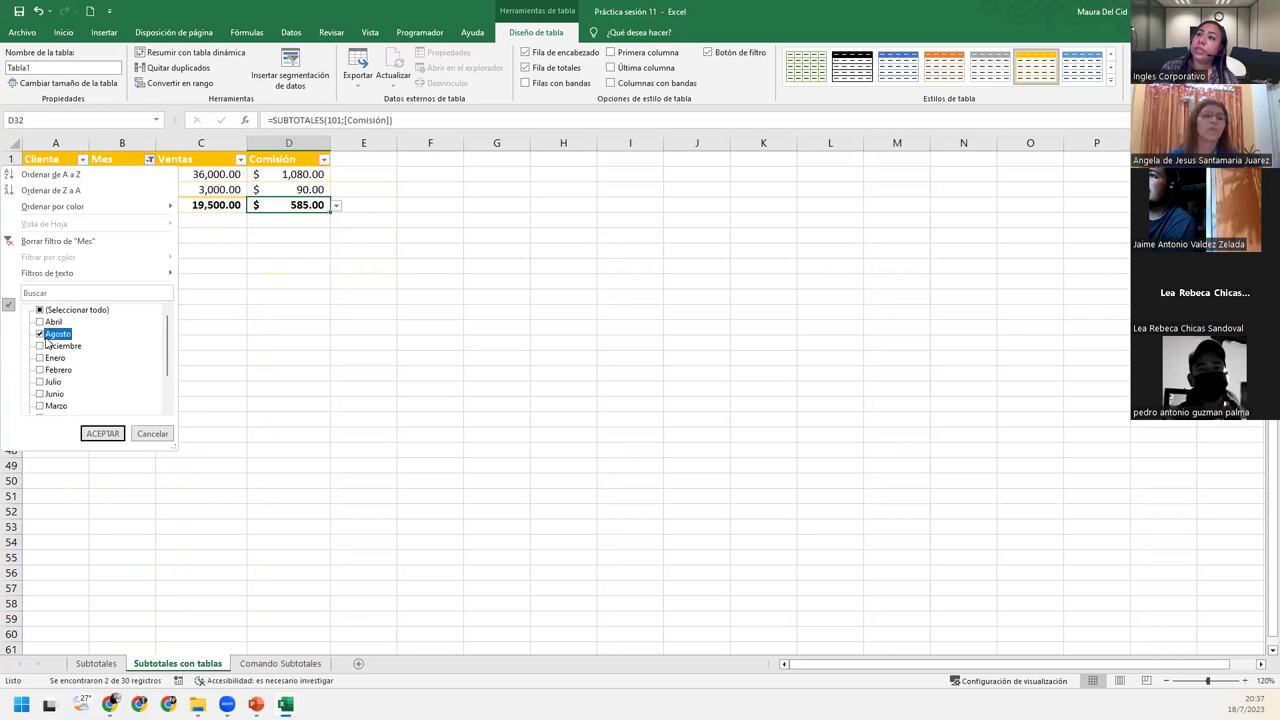
left_click(102, 433)
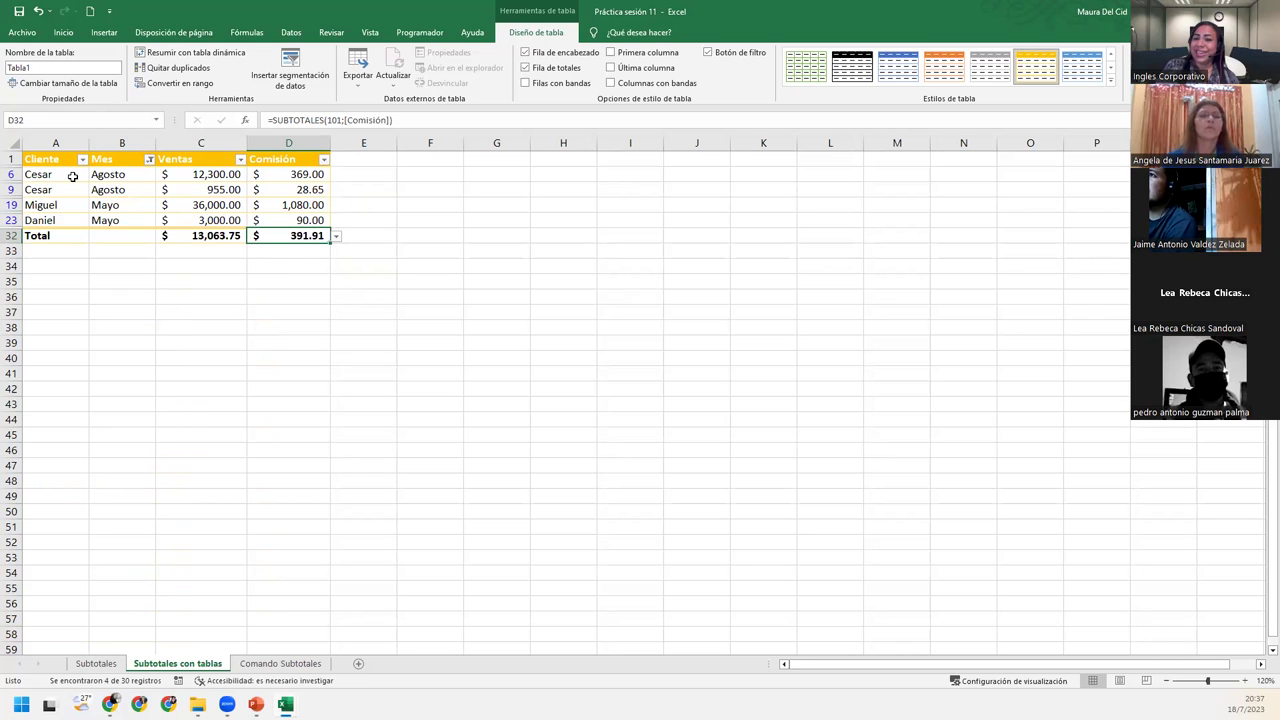
left_click(222, 236)
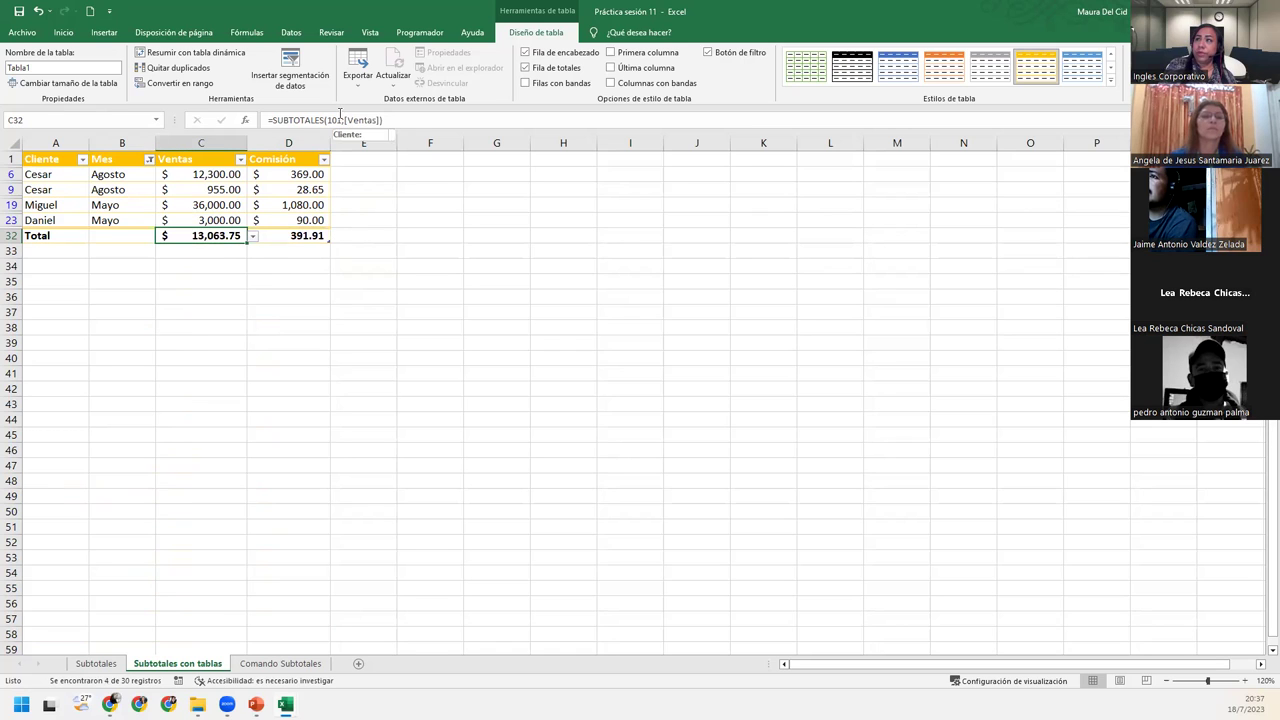
left_click(342, 119)
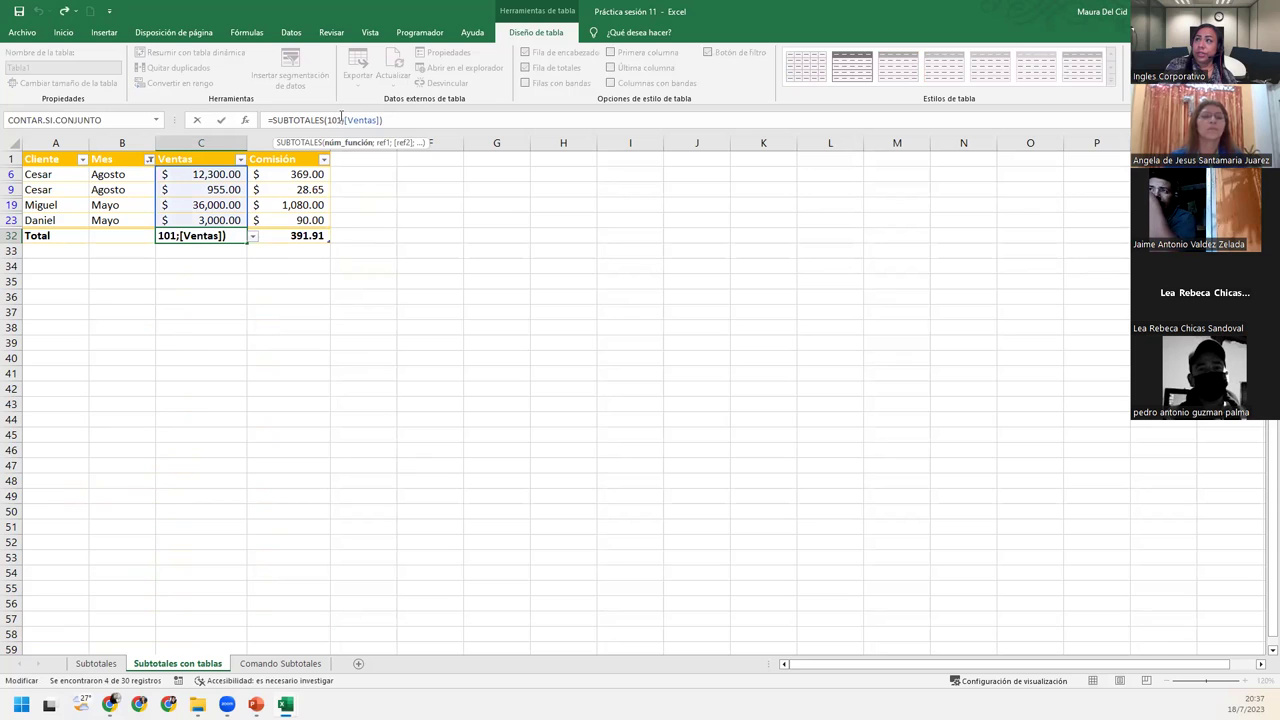
double_click(333, 119)
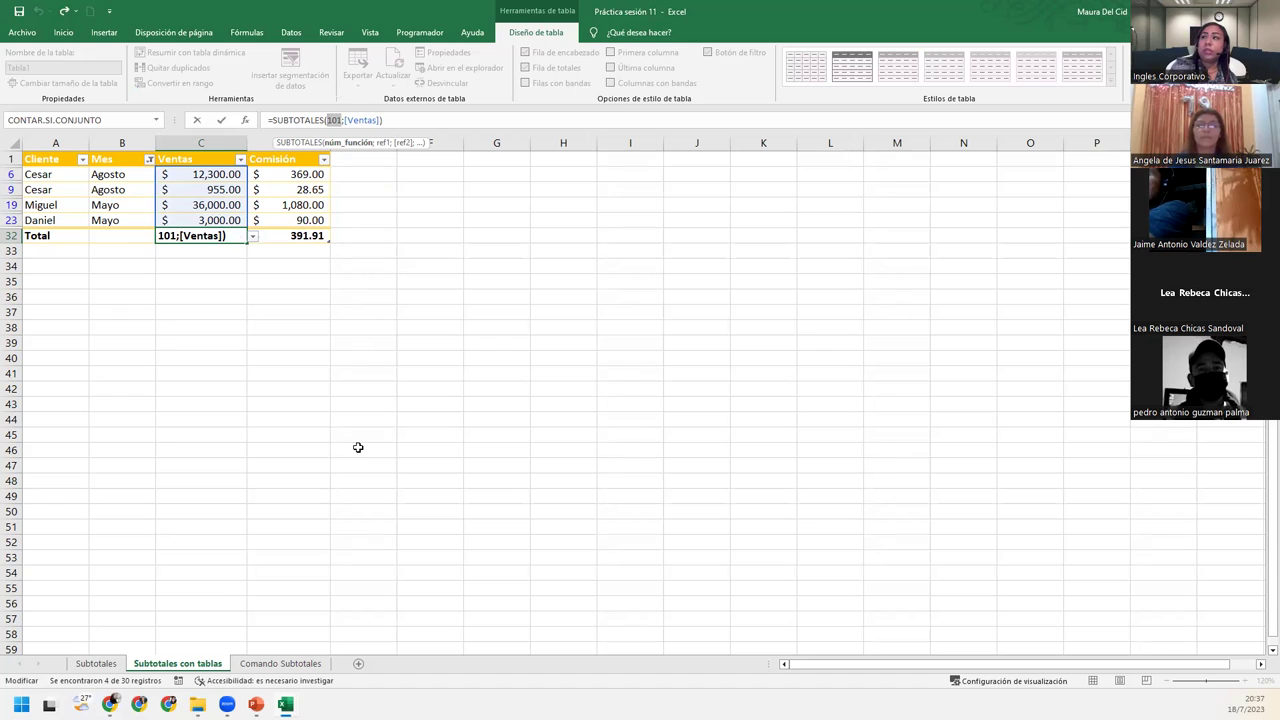
key("ctrl+Return")
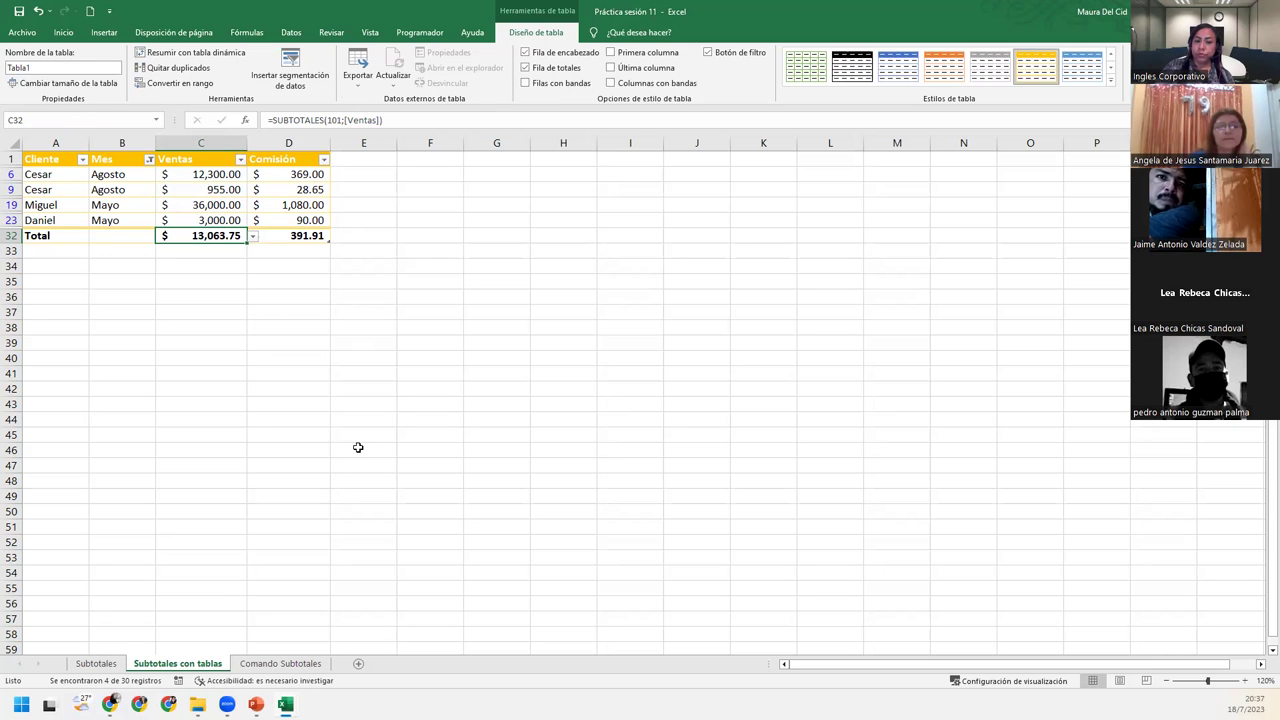
Open the Comando Subtotales sheet and jump to the last row and back to the top of the data
left_click(276, 664)
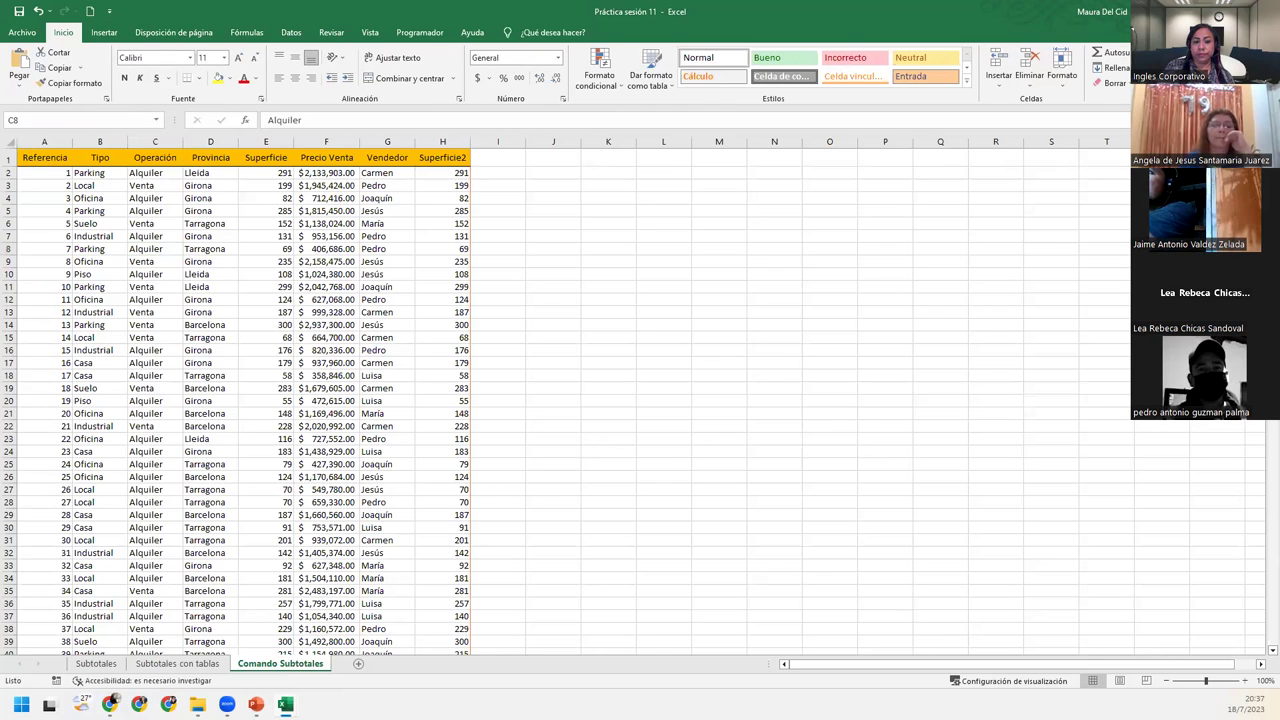
left_click(171, 247)
scroll(169, 291, "down", 8)
scroll(169, 291, "down", 8)
scroll(169, 291, "down", 7)
scroll(169, 291, "down", 7)
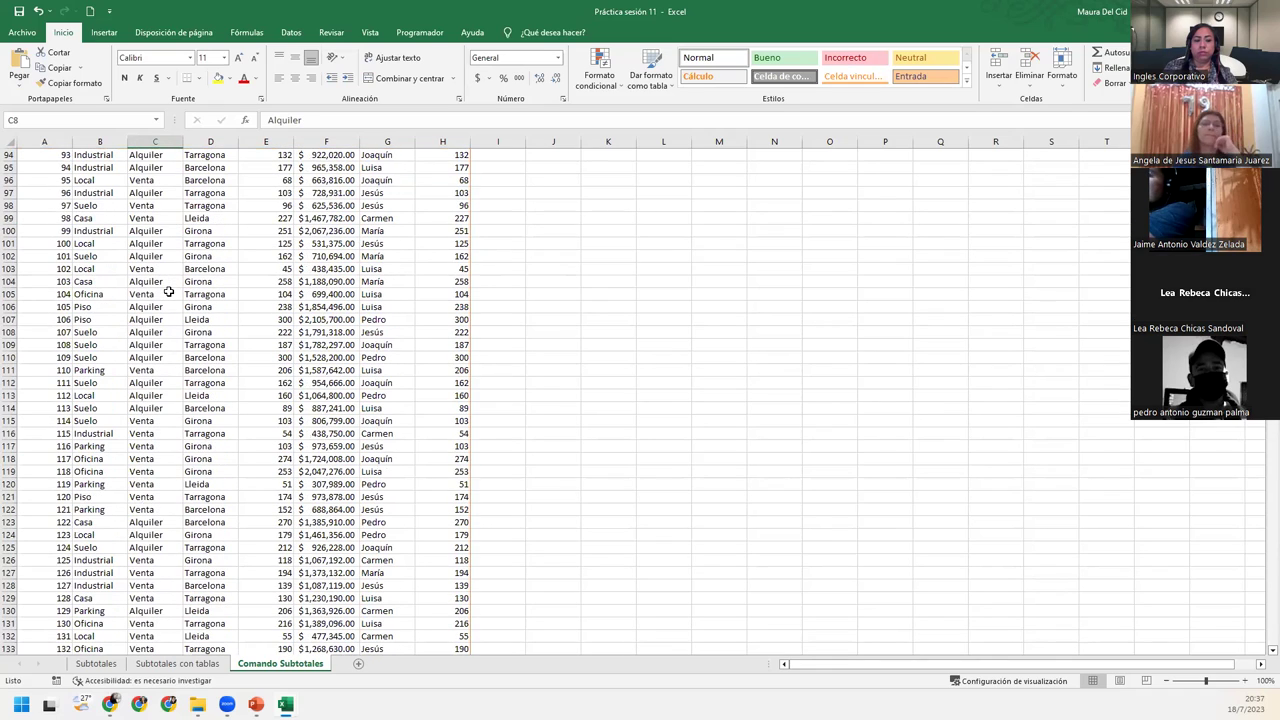
key("ctrl+Down")
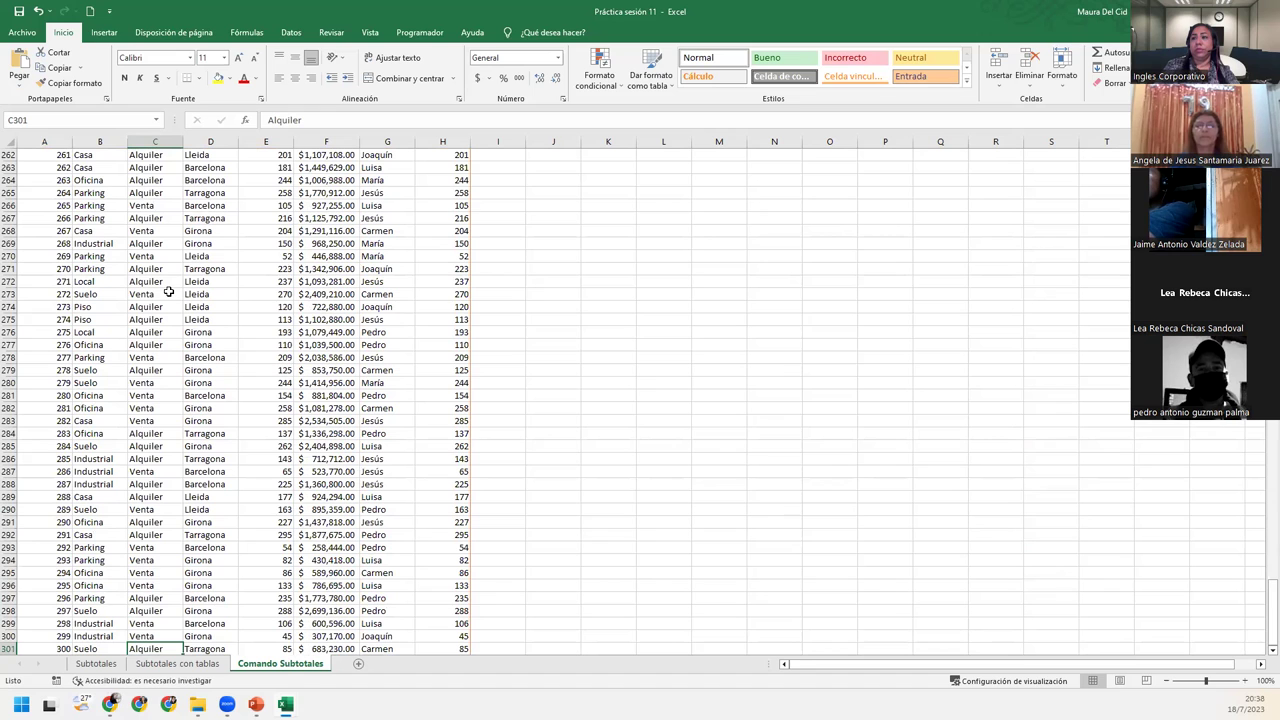
scroll(169, 291, "down", 1)
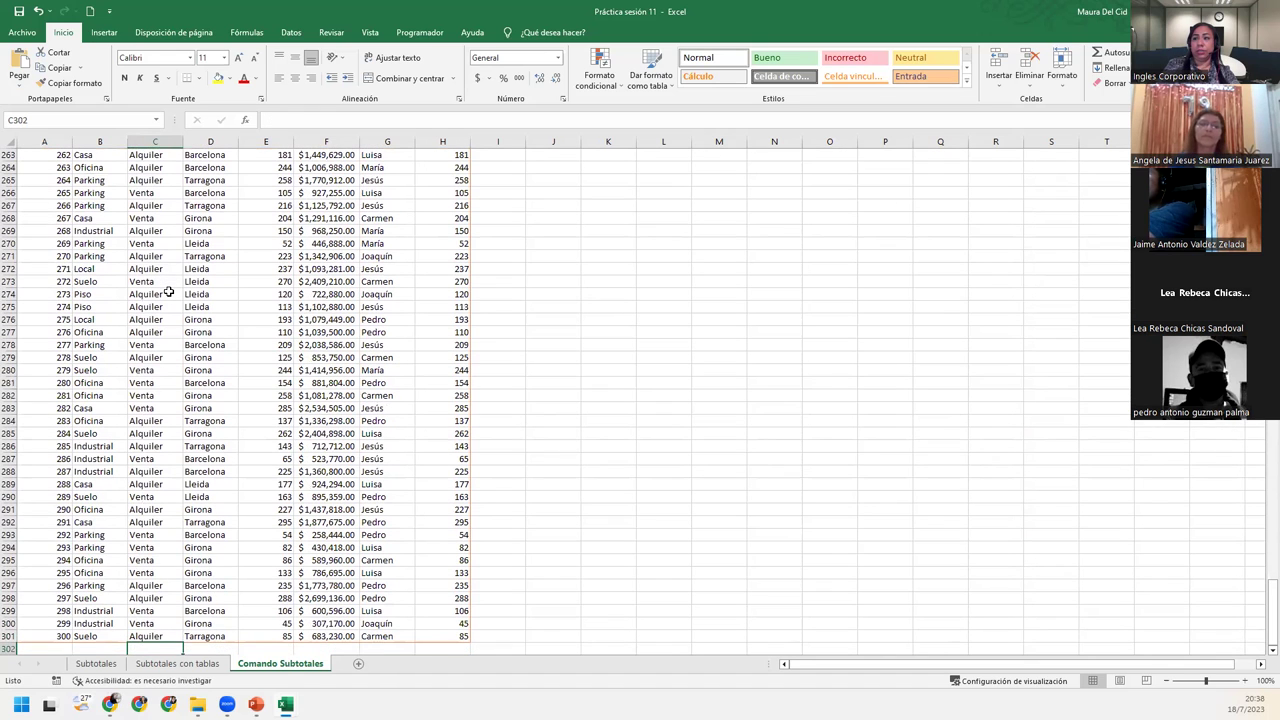
key("ctrl+Up")
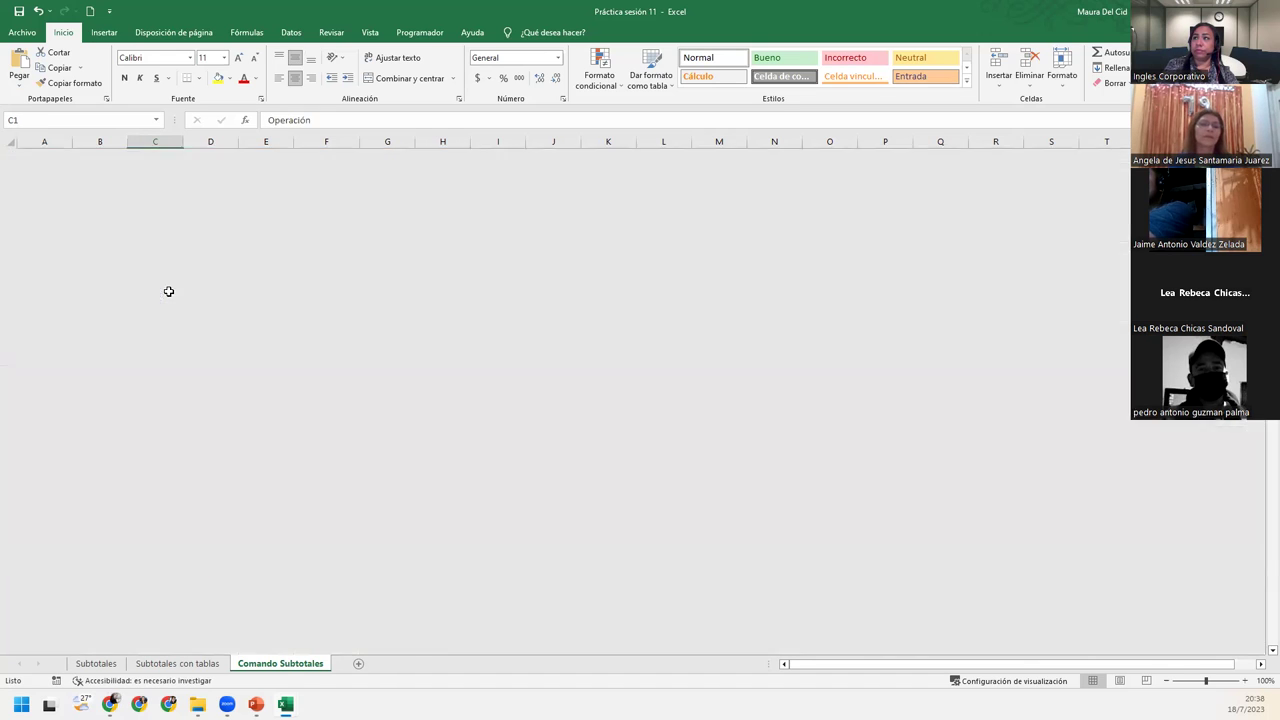
key("Left")
key("Left")
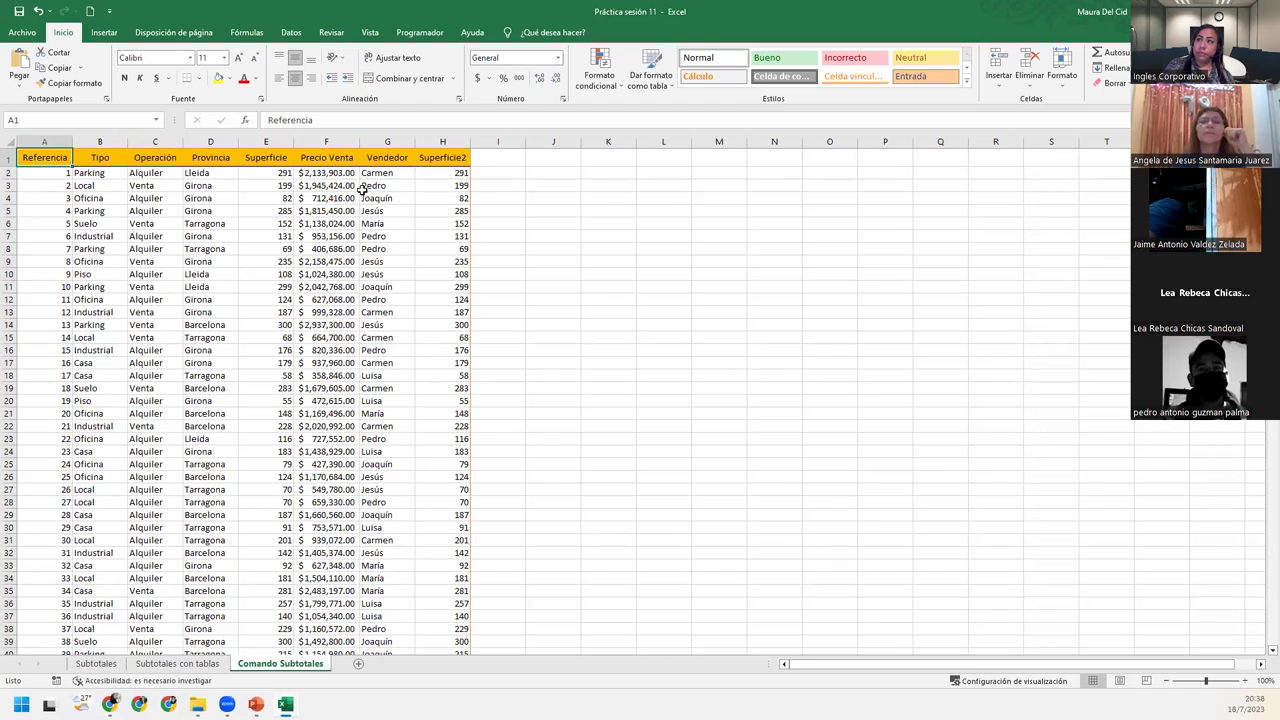
left_click(147, 187)
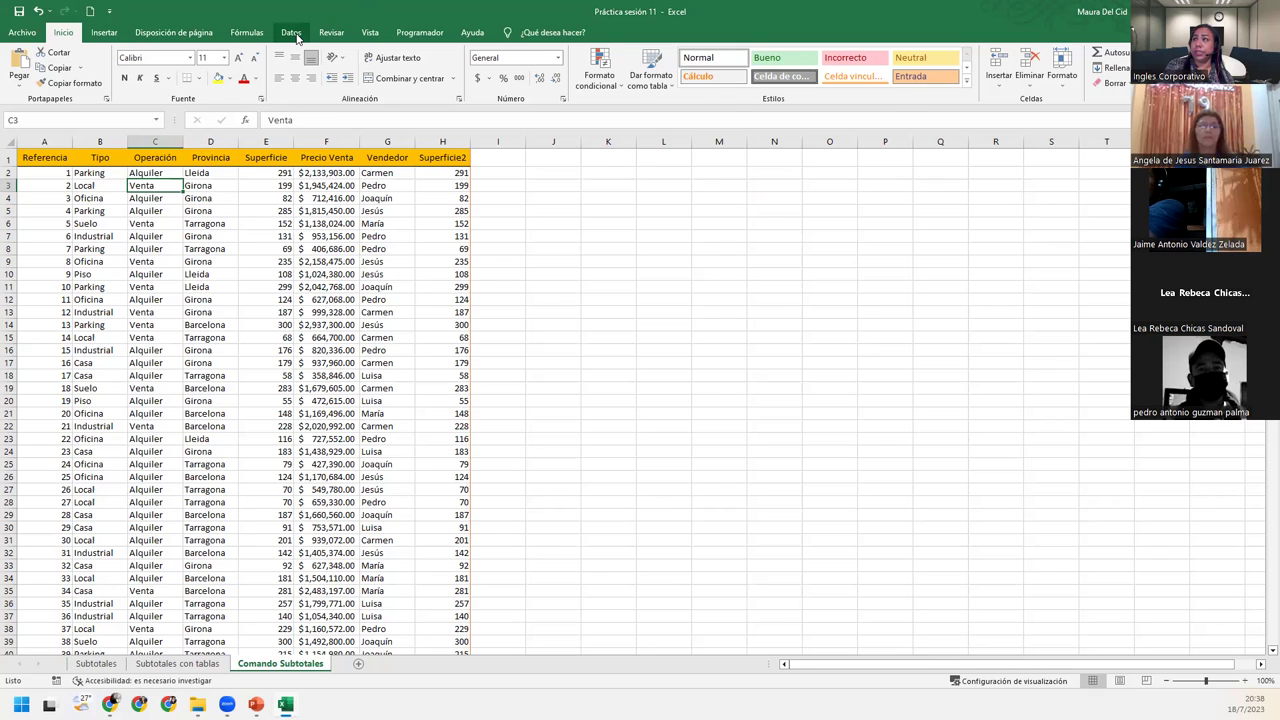
On the Datos tab, select a cell in the Tipo column to sort the property list by
left_click(290, 32)
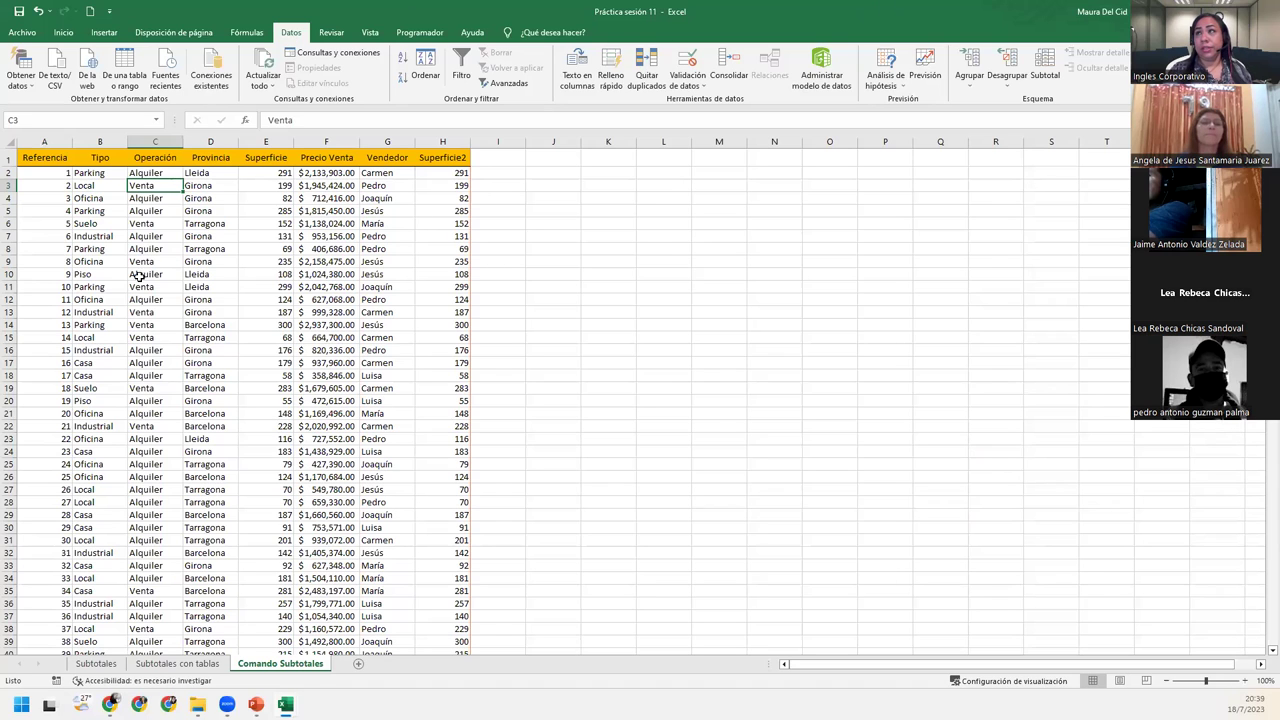
left_click(152, 207)
left_click_drag(155, 172, 136, 312)
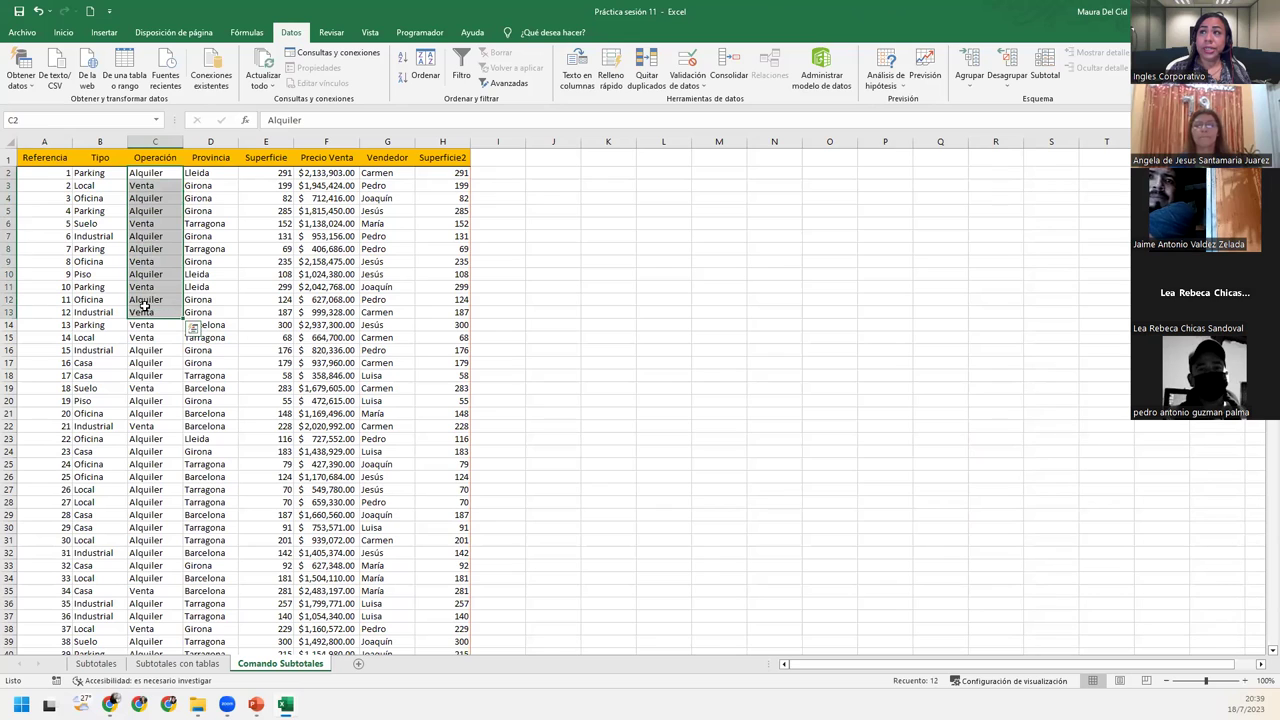
left_click(136, 323)
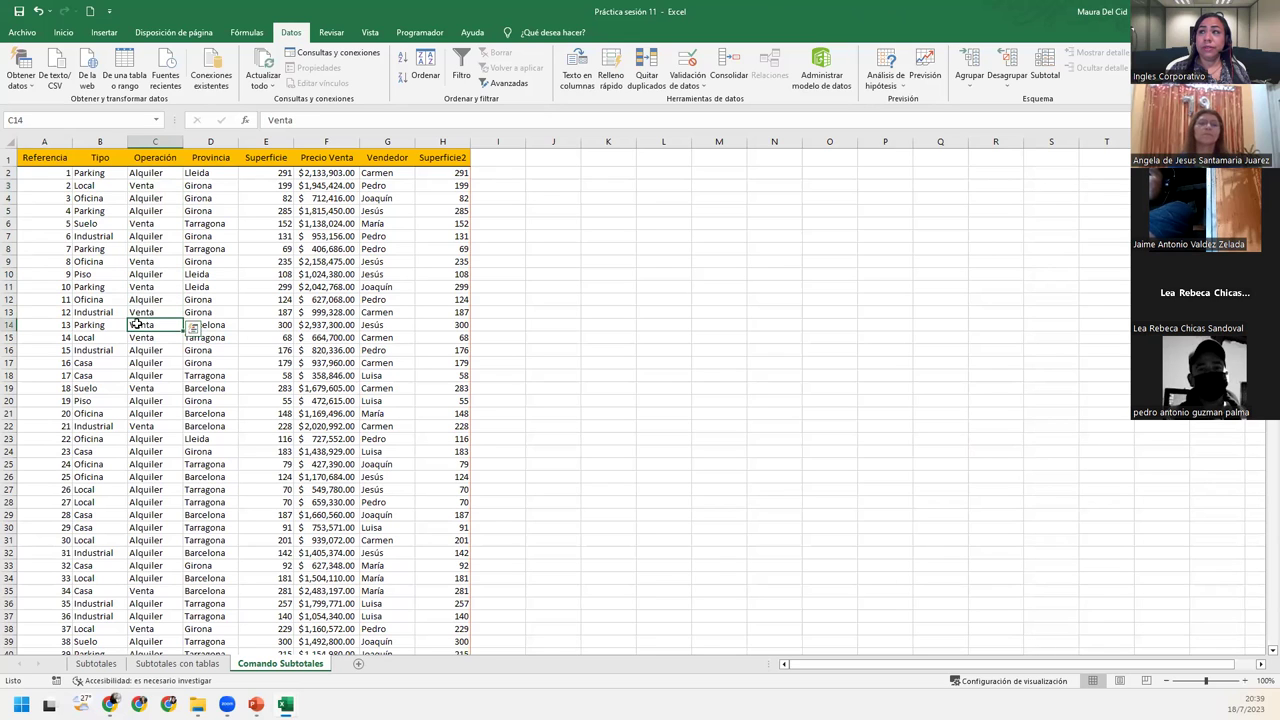
left_click(86, 211)
left_click_drag(88, 178, 97, 565)
left_click(86, 337)
left_click(96, 464)
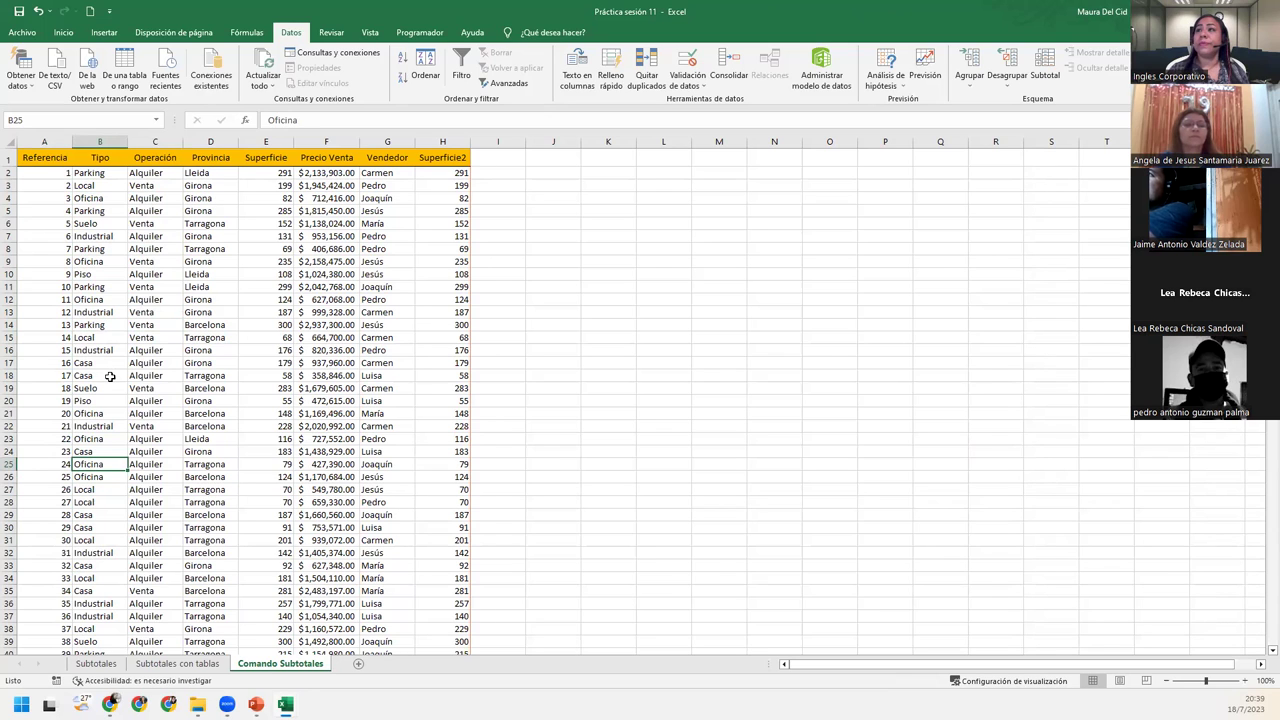
left_click(150, 186)
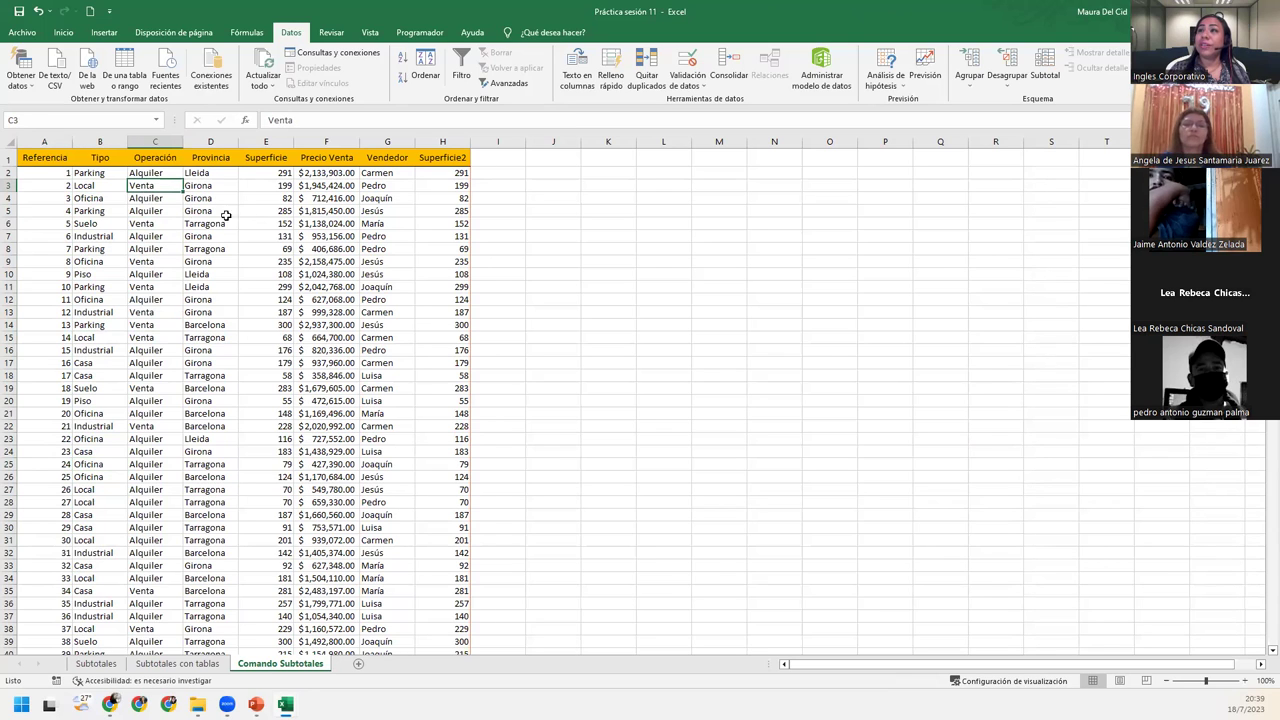
left_click(77, 184)
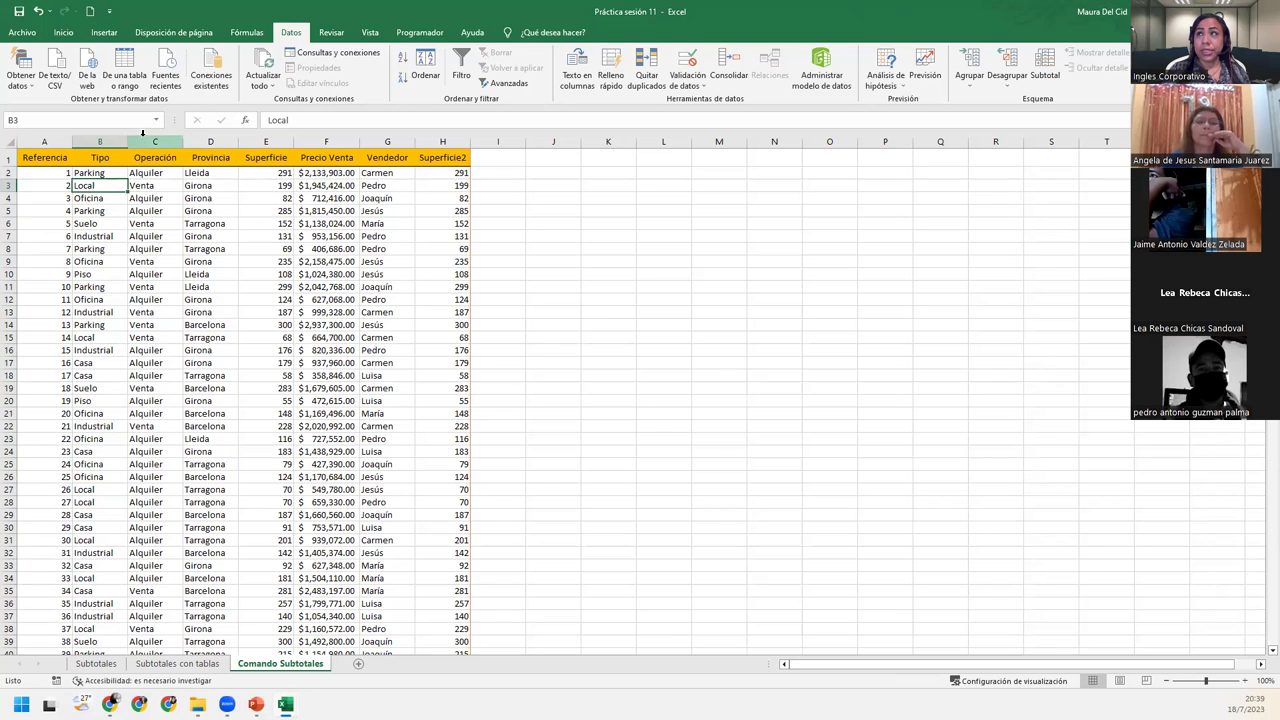
left_click(100, 140)
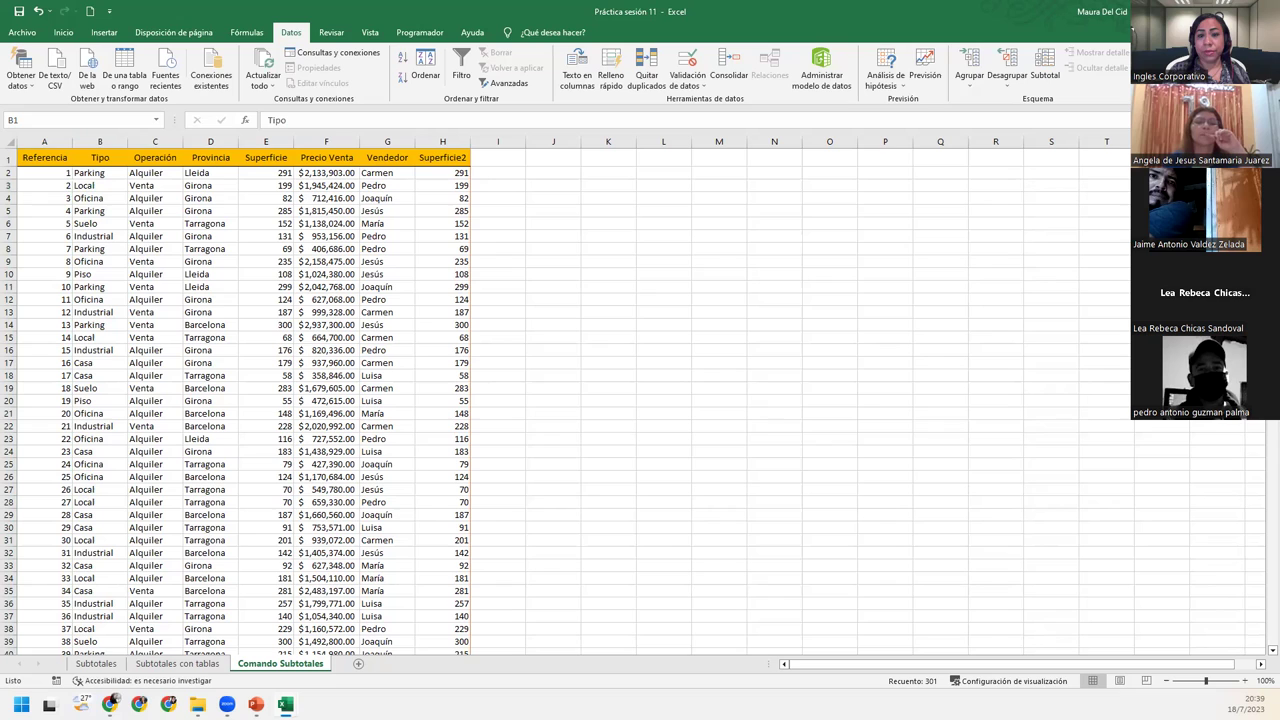
left_click(100, 199)
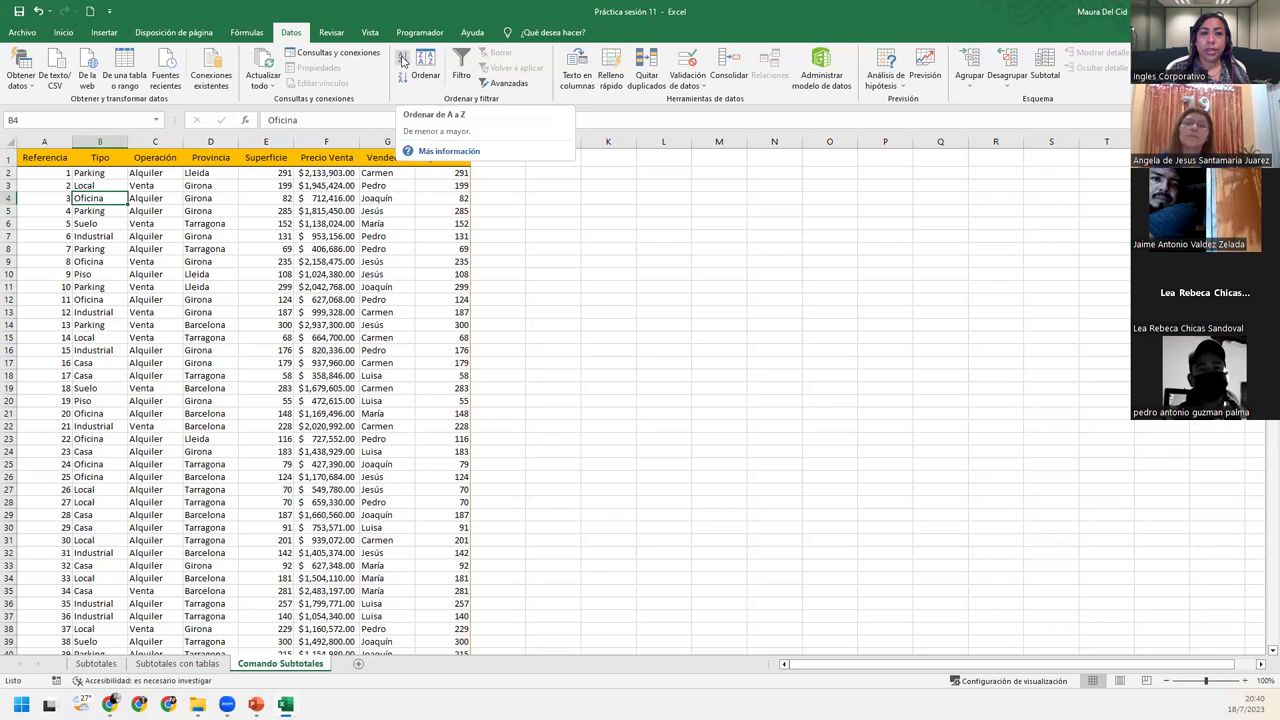
left_click(403, 60)
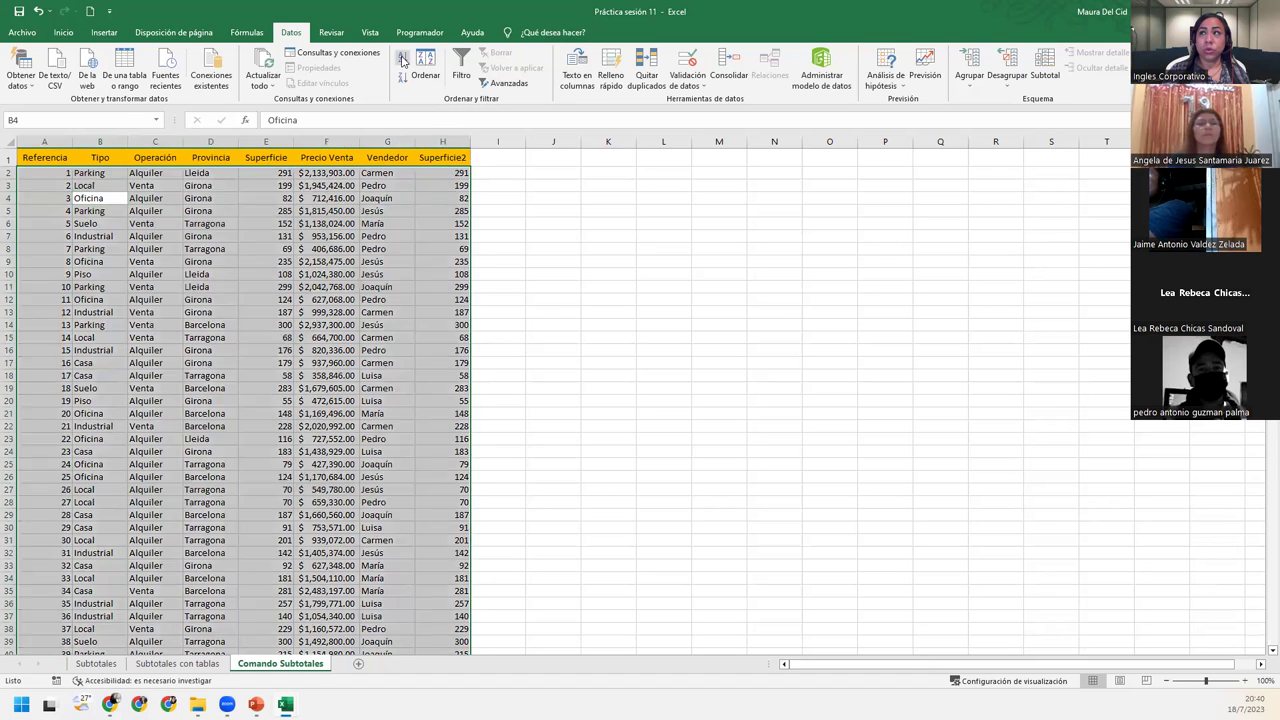
left_click_drag(80, 174, 108, 596)
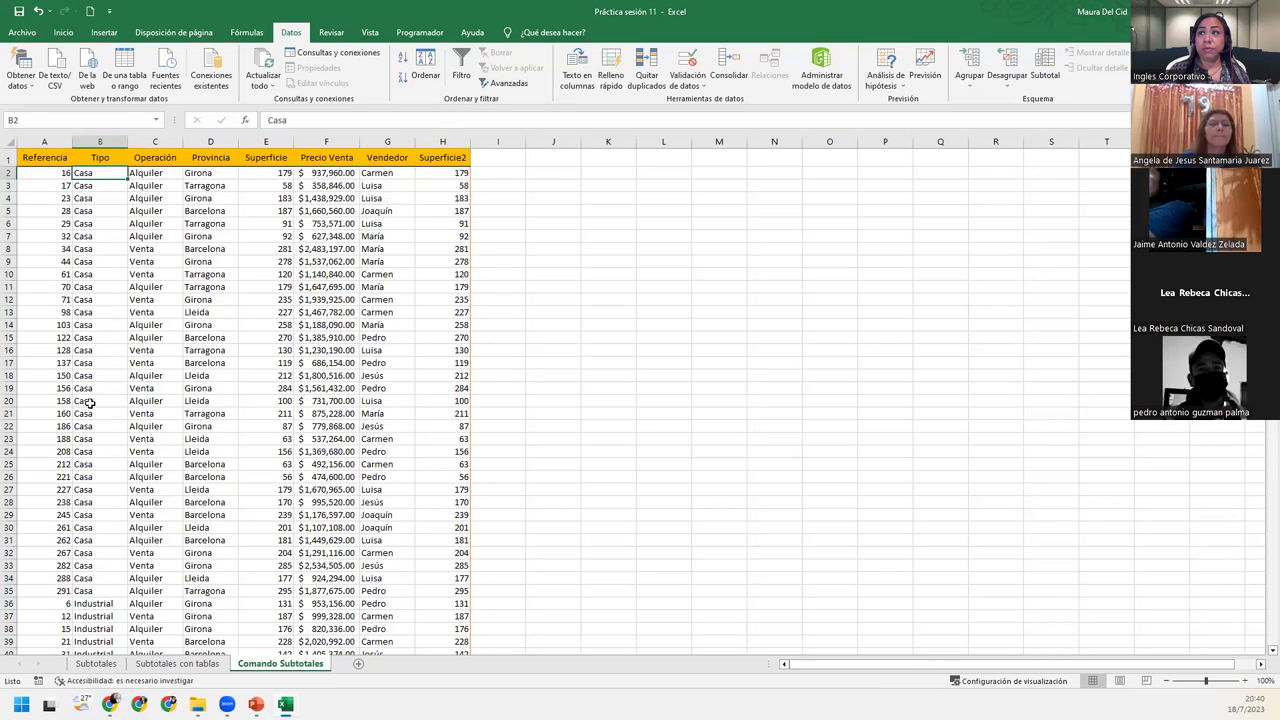
scroll(108, 602, "down", 2)
scroll(96, 450, "down", 3)
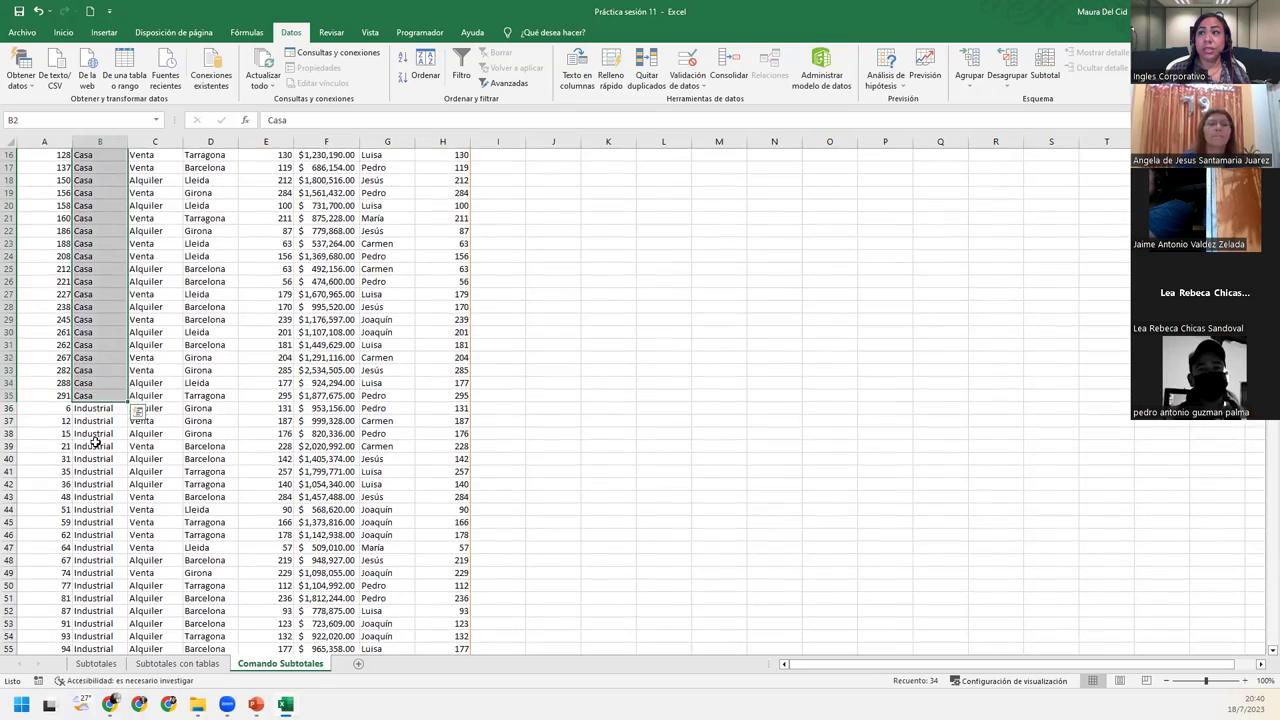
scroll(96, 440, "down", 5)
scroll(96, 440, "down", 5)
scroll(96, 440, "down", 7)
scroll(96, 440, "down", 4)
scroll(96, 442, "down", 5)
scroll(98, 471, "down", 5)
scroll(98, 471, "down", 5)
scroll(100, 471, "down", 12)
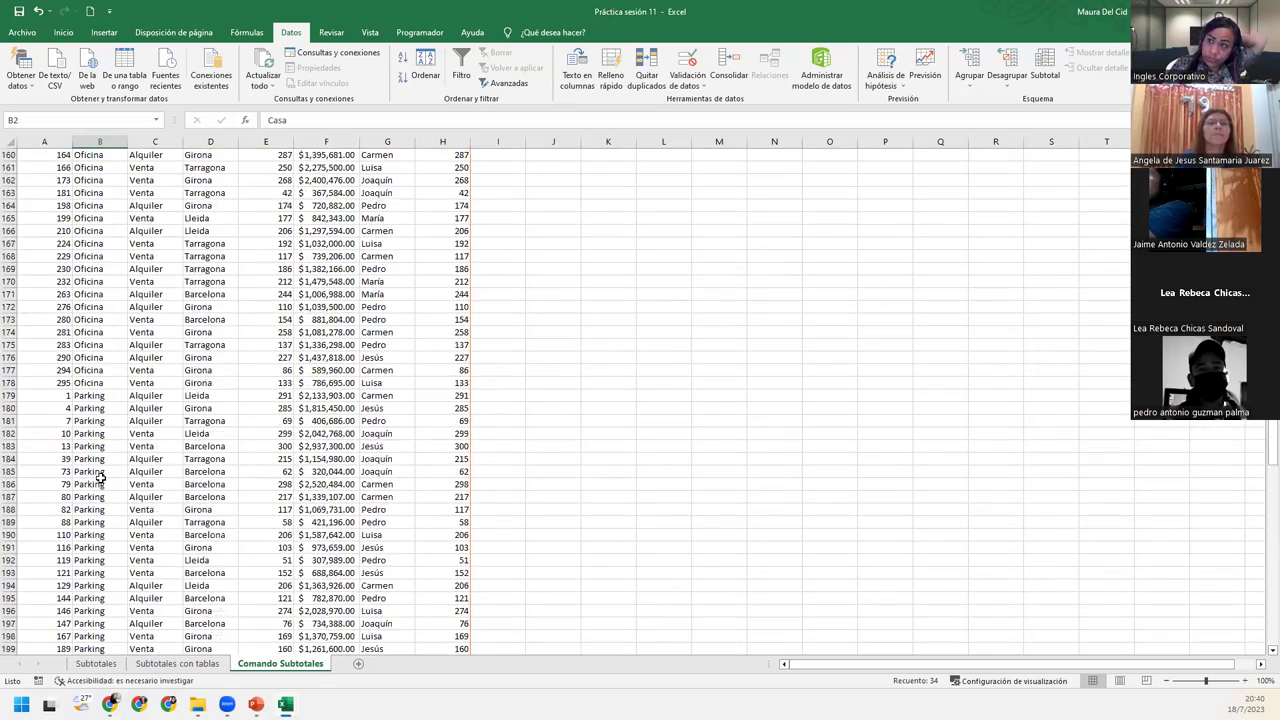
scroll(102, 471, "down", 2)
scroll(103, 470, "up", 20)
scroll(106, 445, "up", 13)
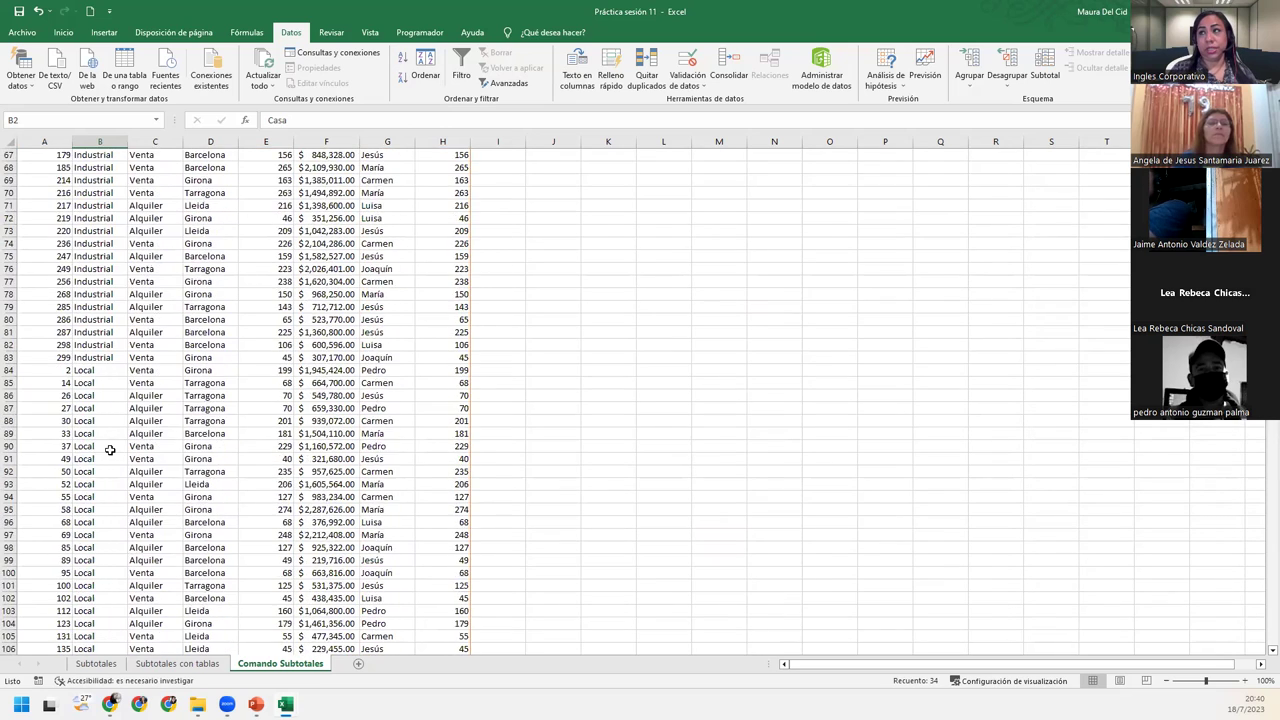
scroll(106, 445, "up", 13)
scroll(110, 451, "up", 5)
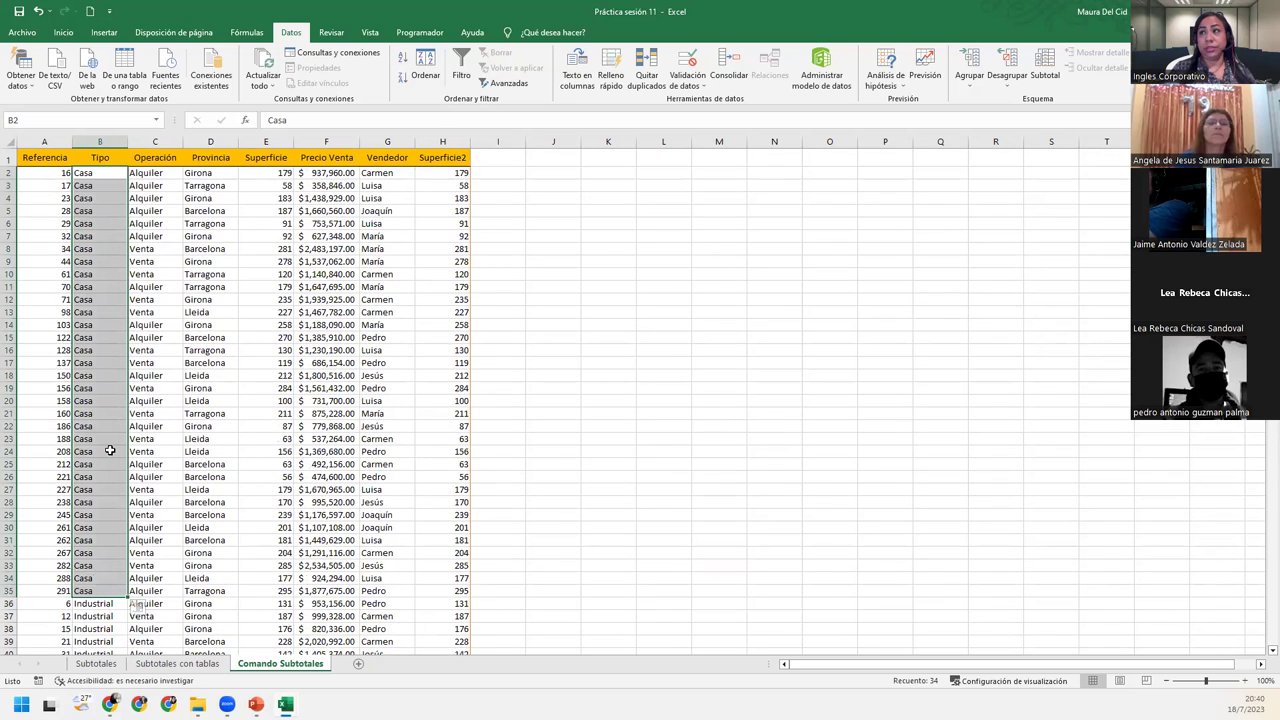
left_click(89, 173)
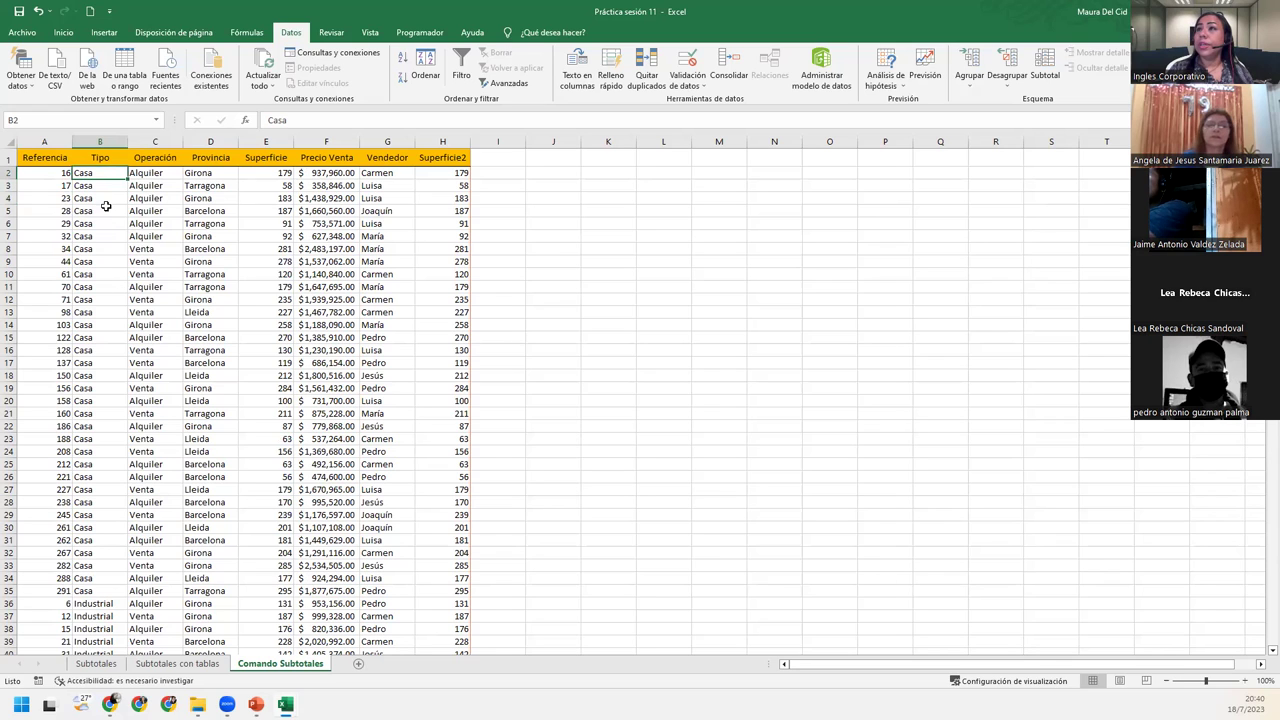
left_click(1045, 68)
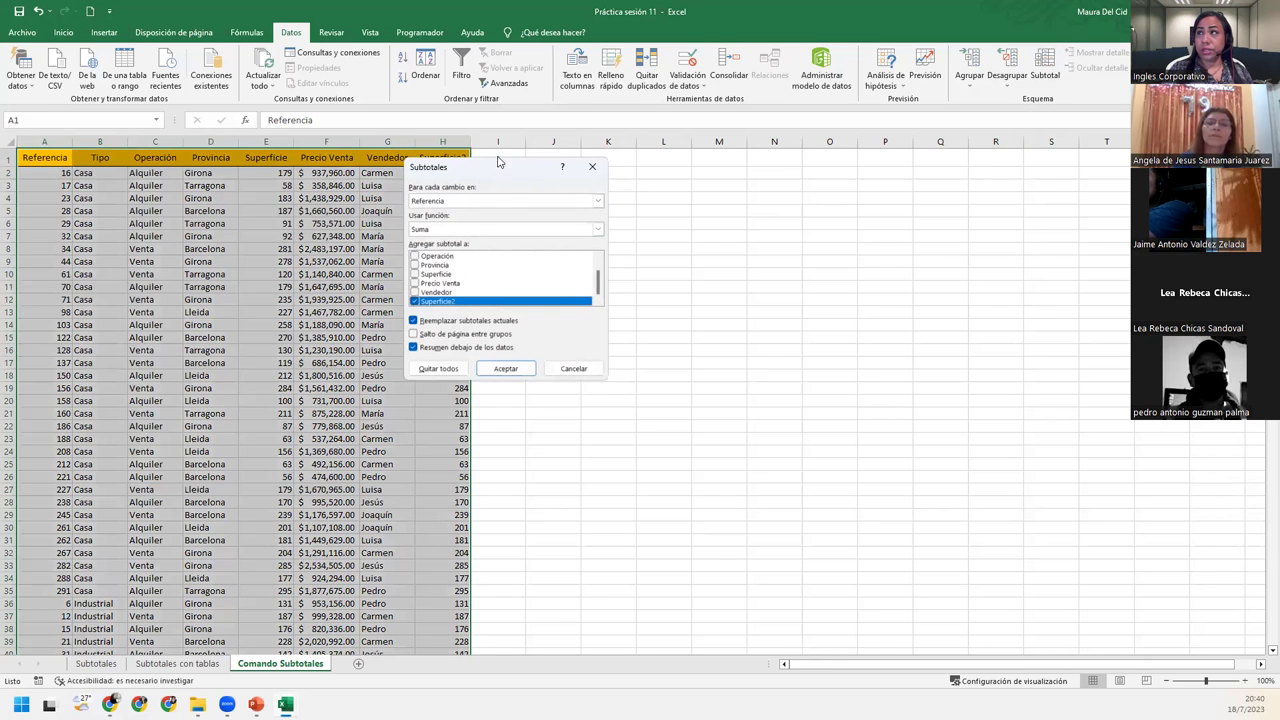
left_click_drag(501, 171, 341, 223)
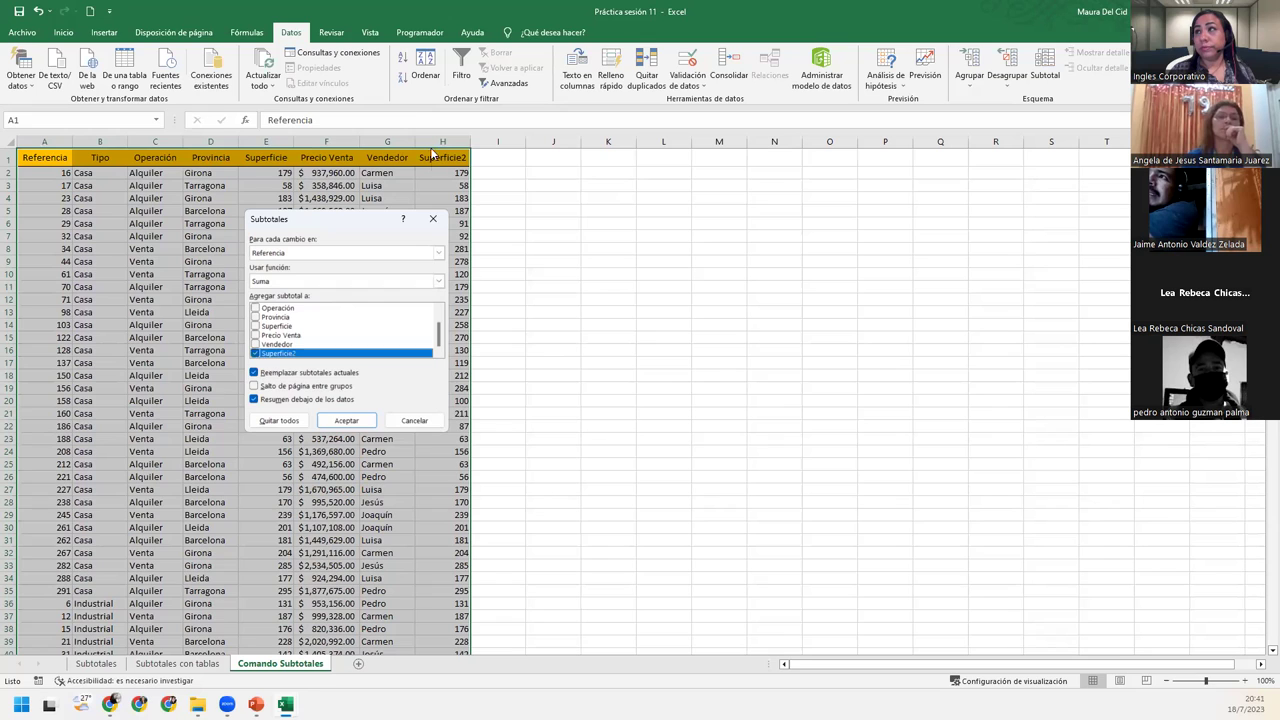
left_click(433, 219)
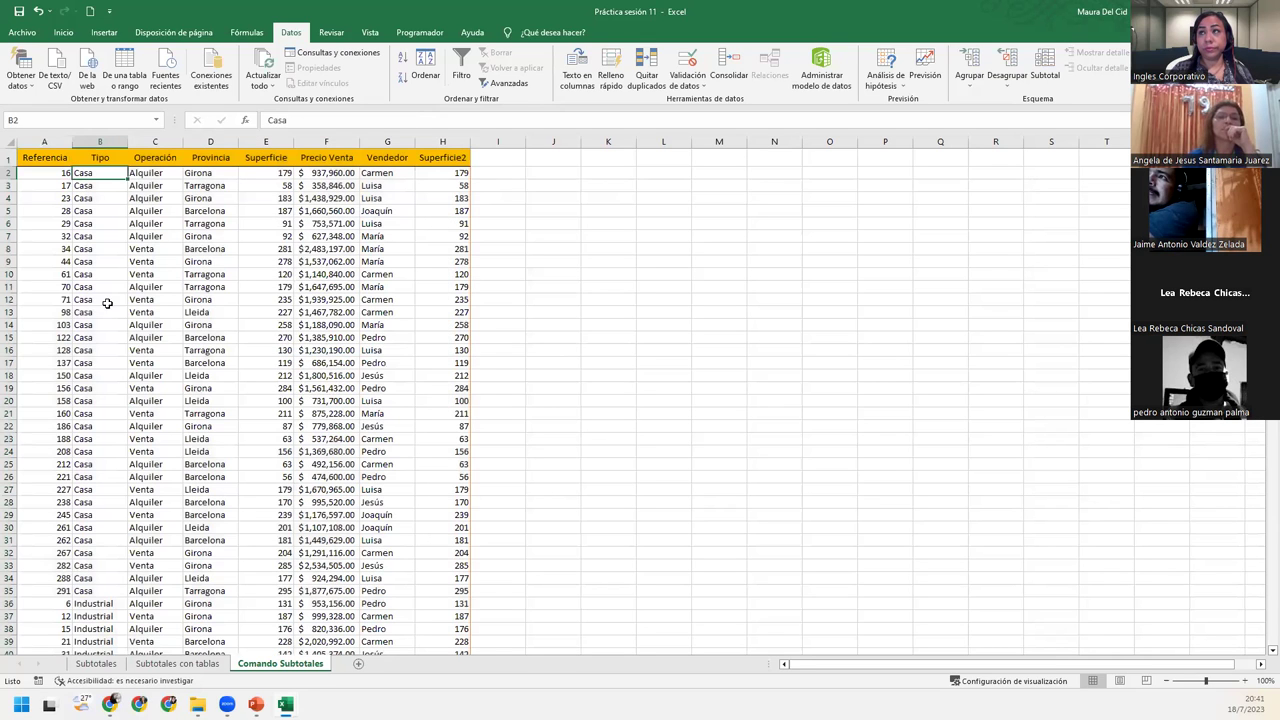
left_click(94, 273)
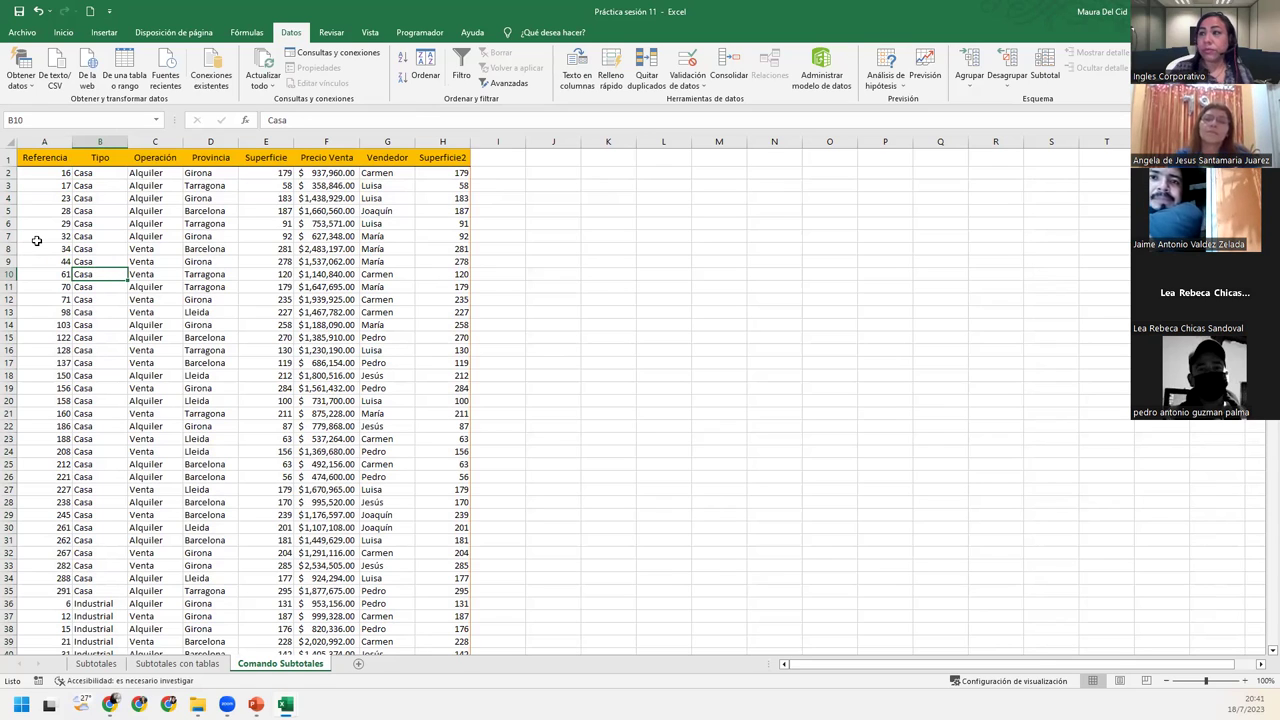
left_click(81, 298)
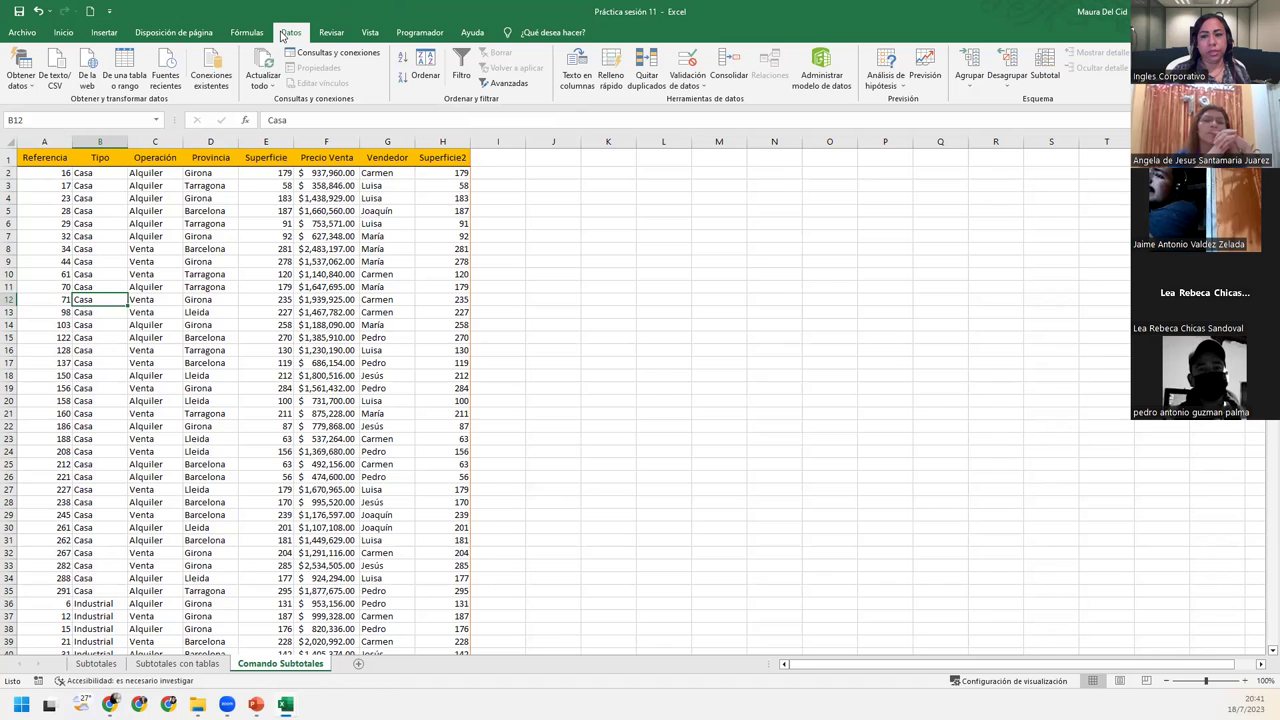
left_click(111, 262)
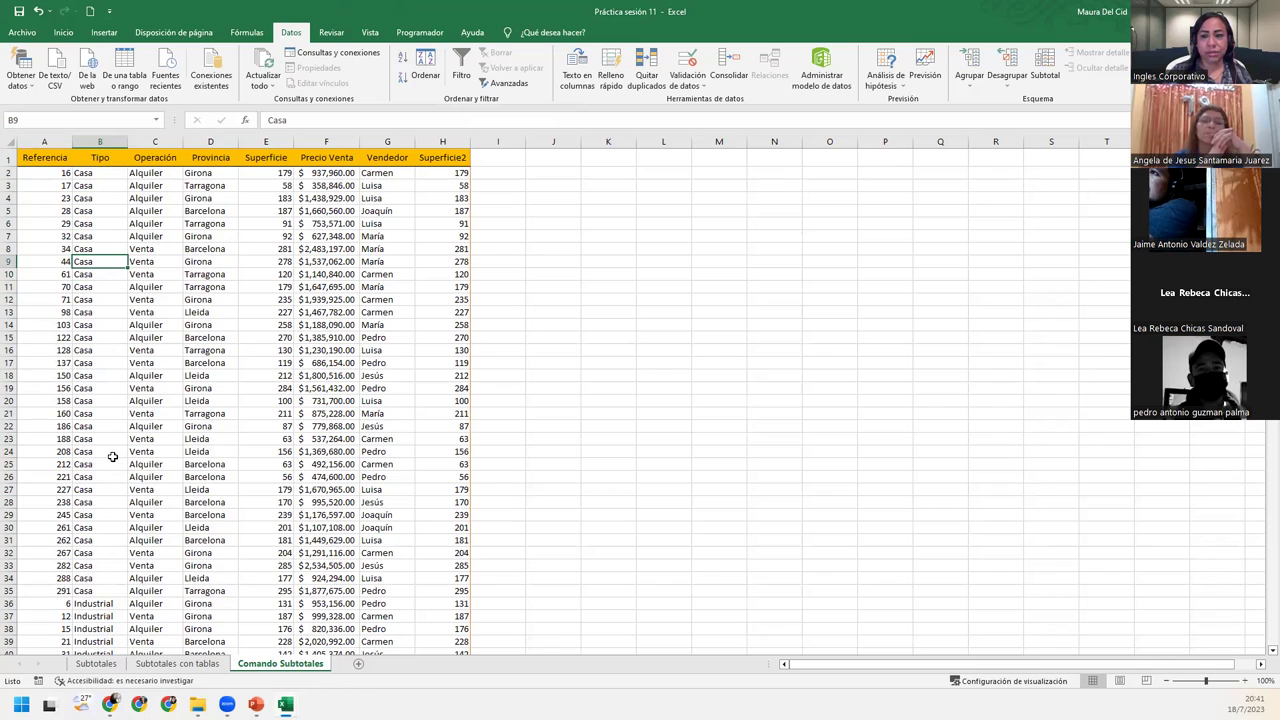
left_click_drag(100, 237, 106, 516)
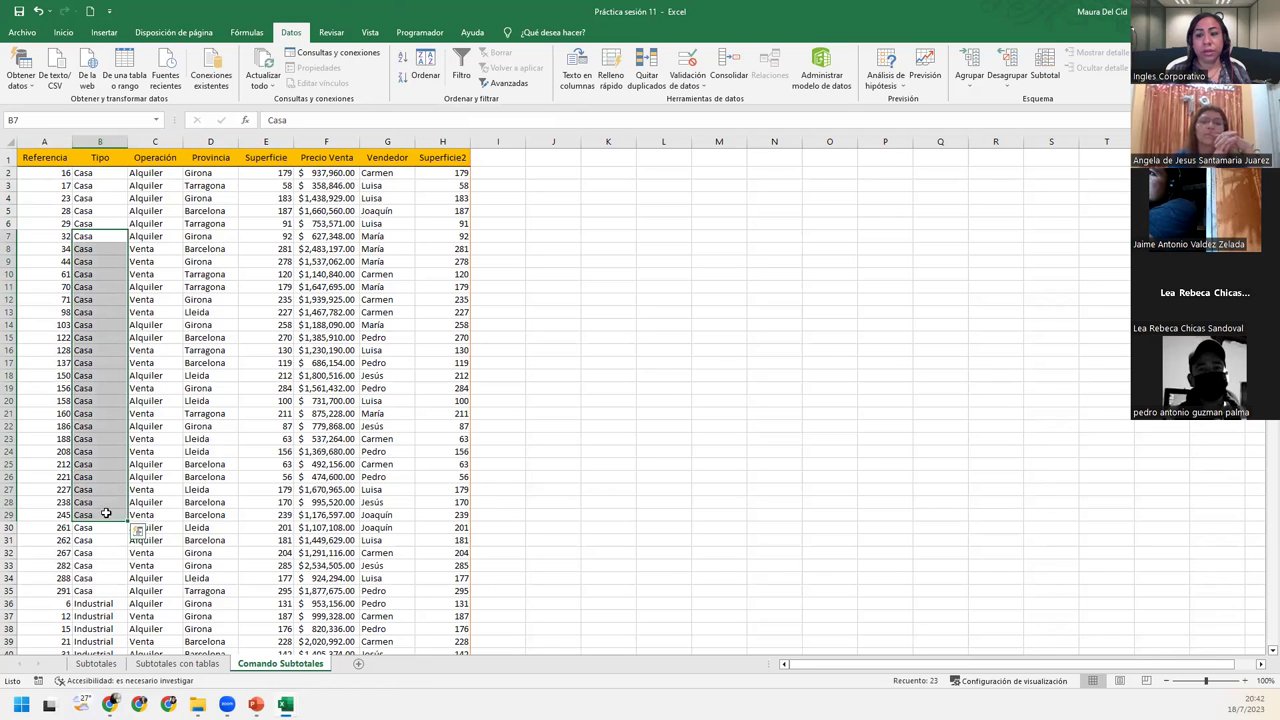
left_click(112, 289)
left_click_drag(112, 290, 113, 301)
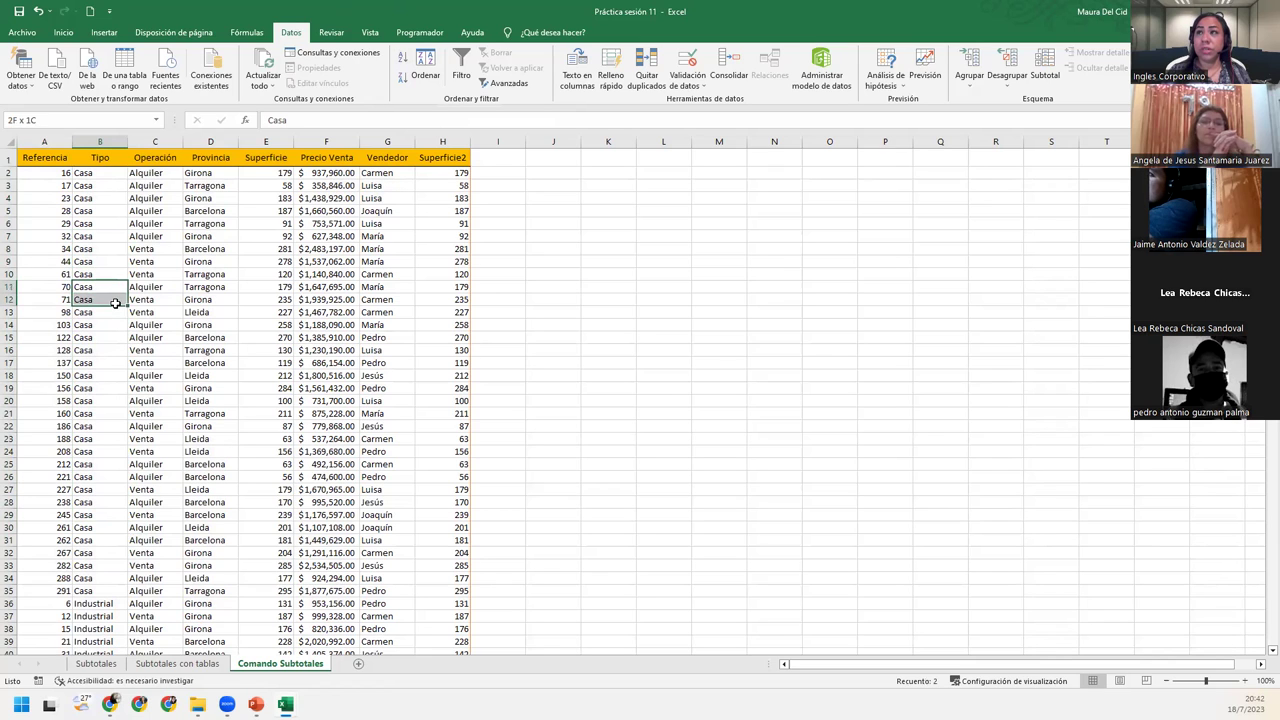
left_click(98, 226)
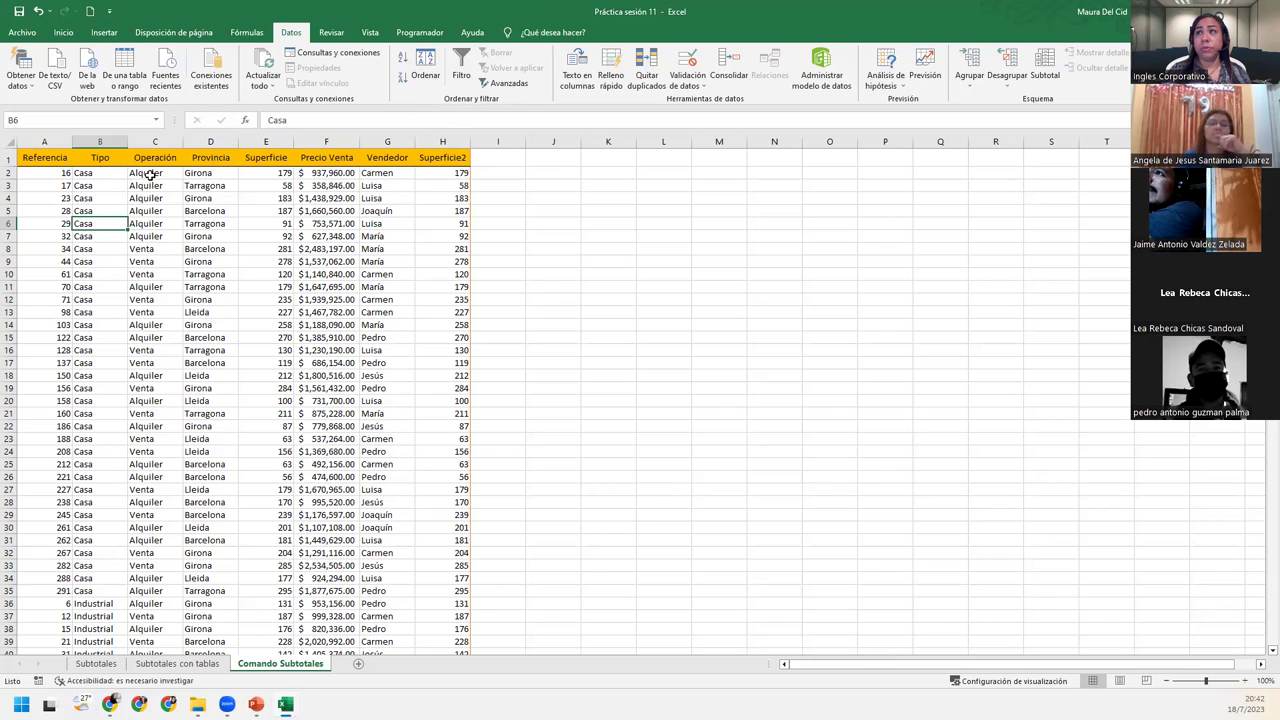
left_click(428, 76)
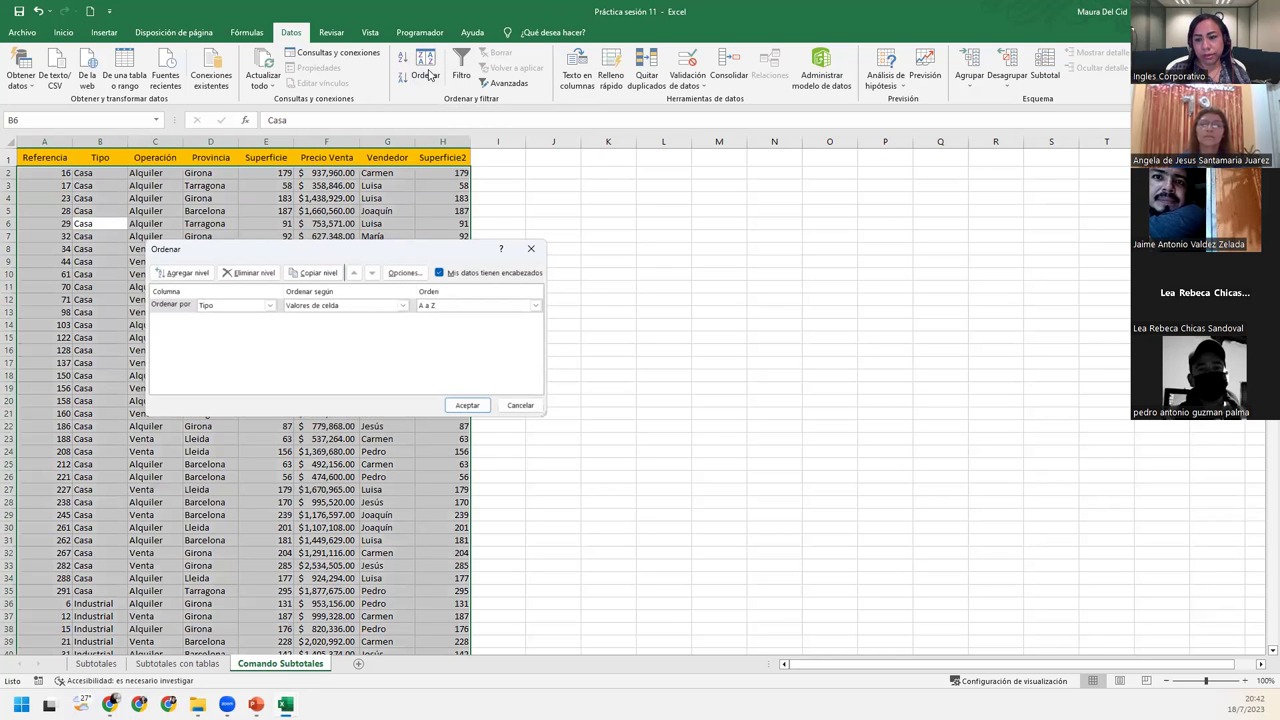
left_click(531, 248)
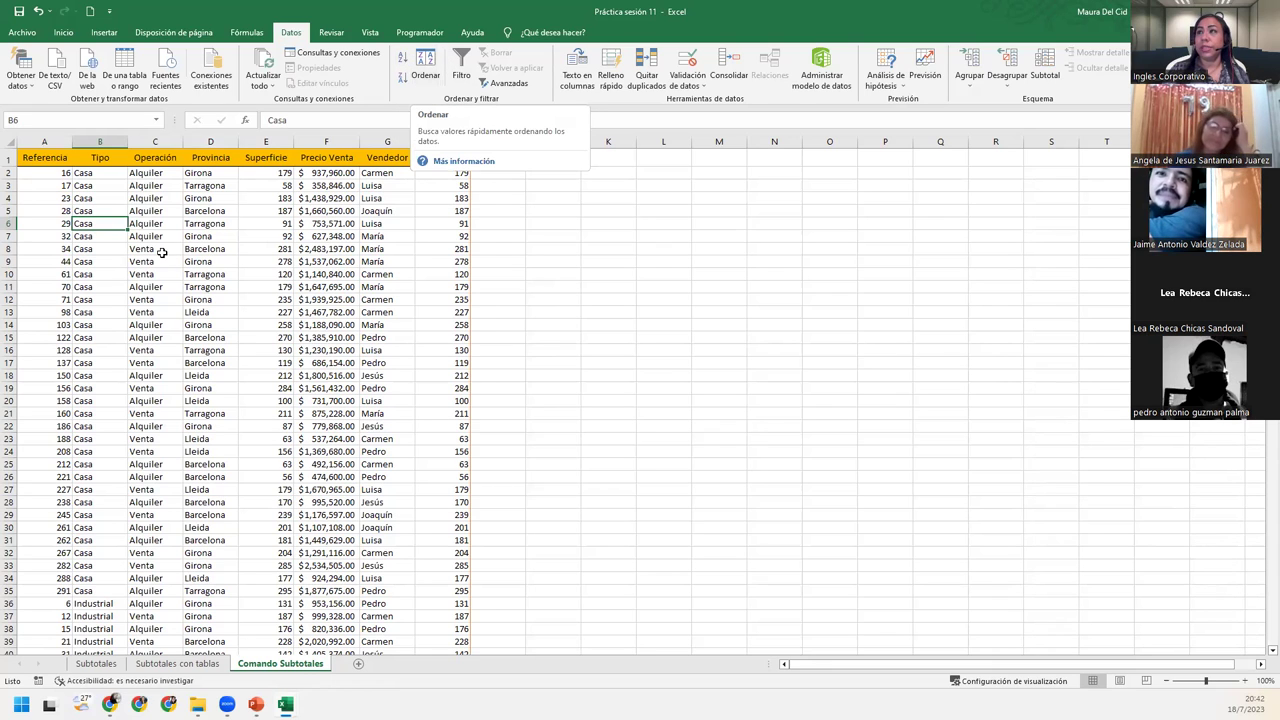
Start a Subtotal grouped at each change in Tipo, using the Suma function
left_click(88, 188)
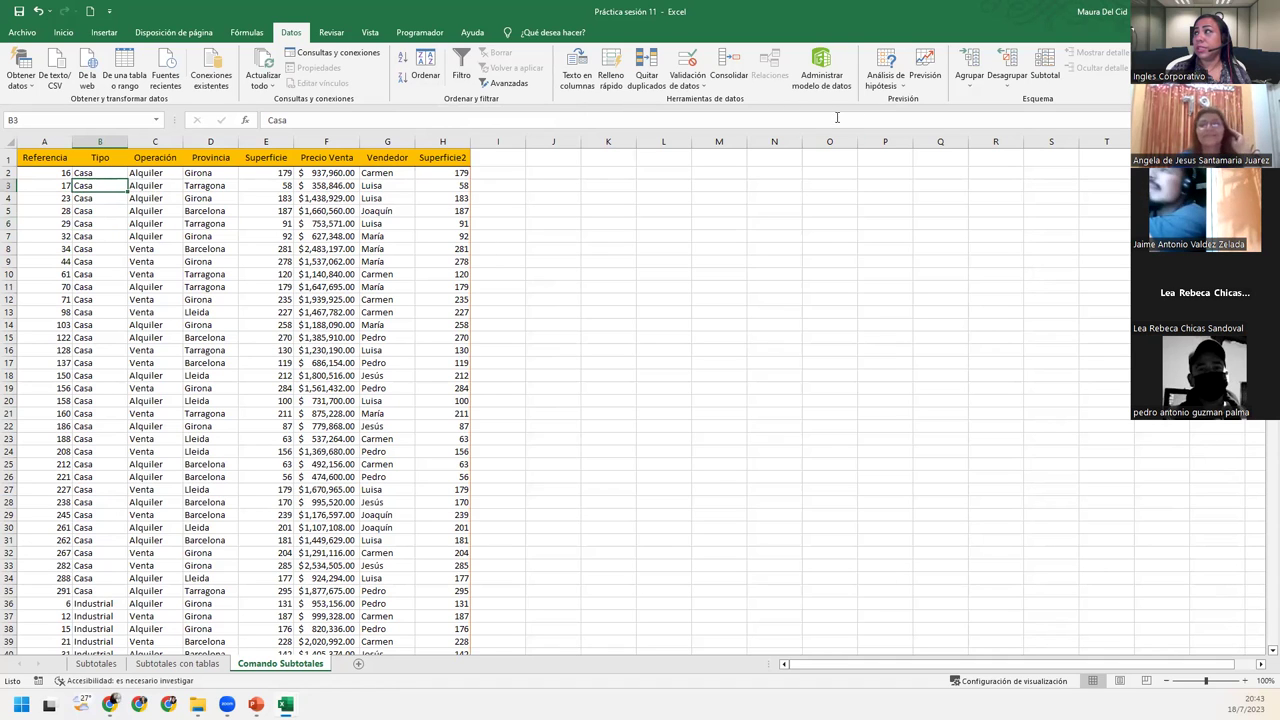
left_click(1044, 75)
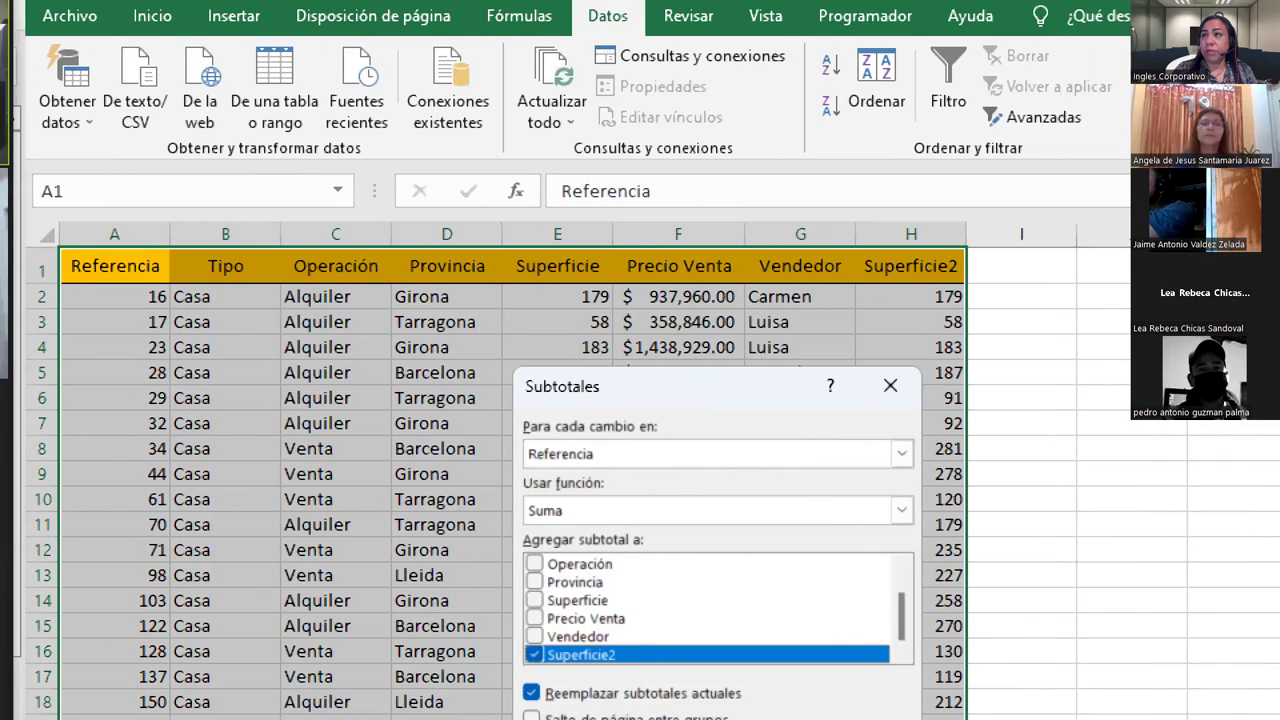
key("alt+Down")
key("Down")
key("Return")
key("shift+Tab")
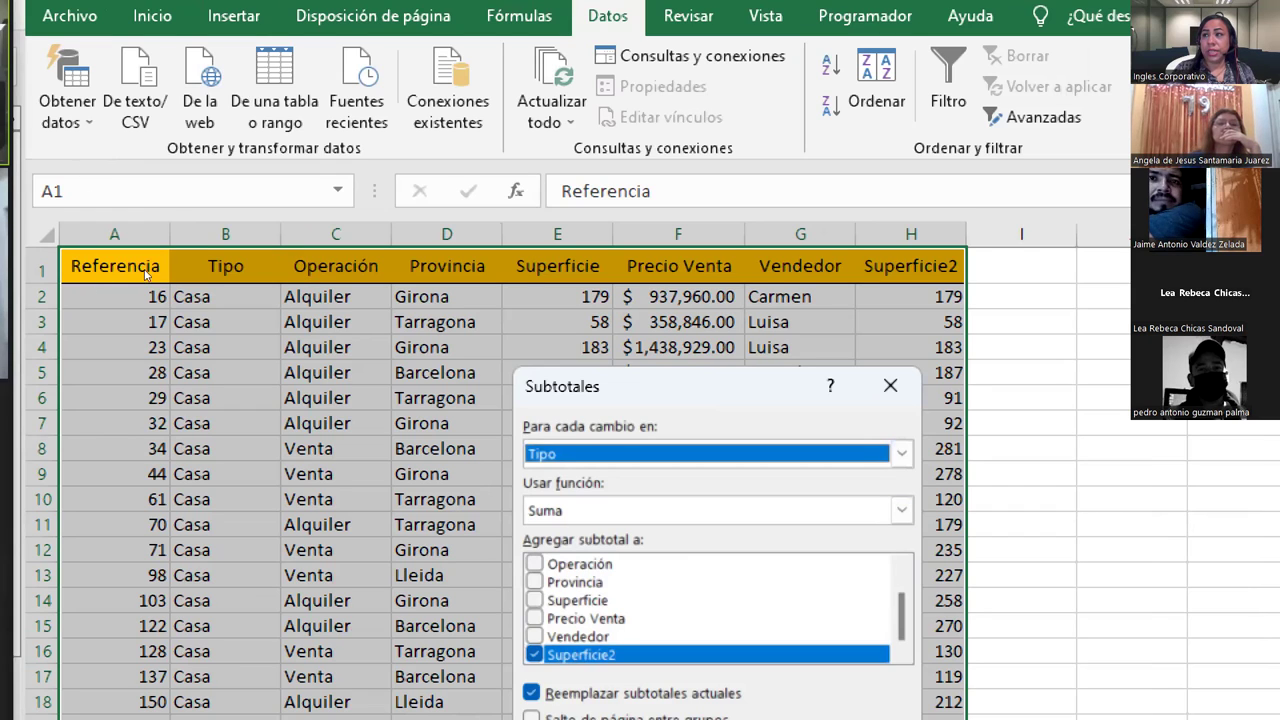
key("Tab")
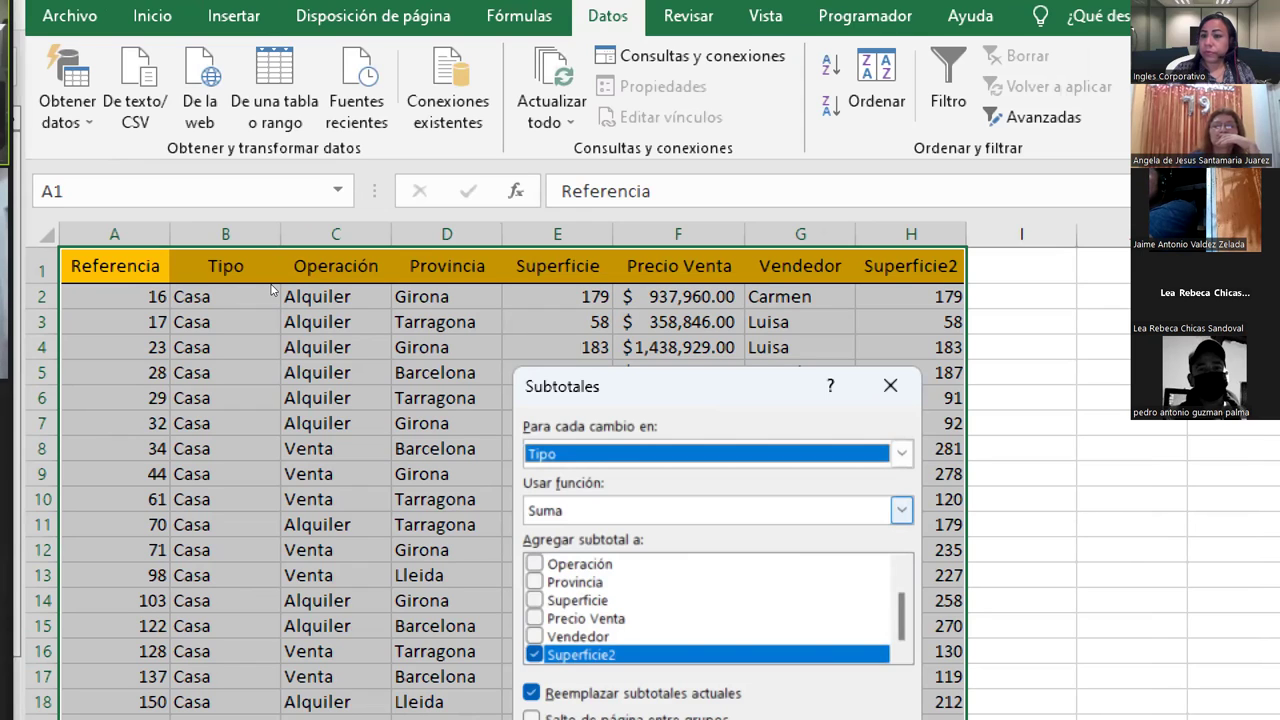
key("alt+Down")
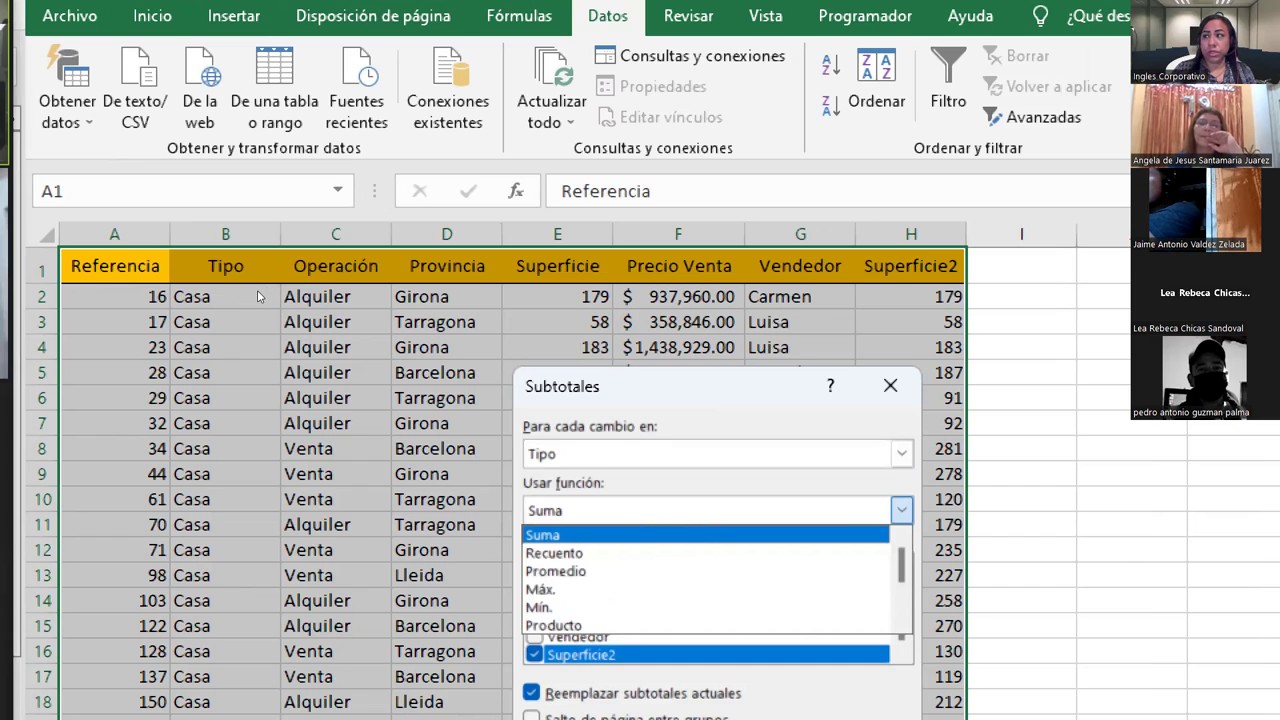
key("Return")
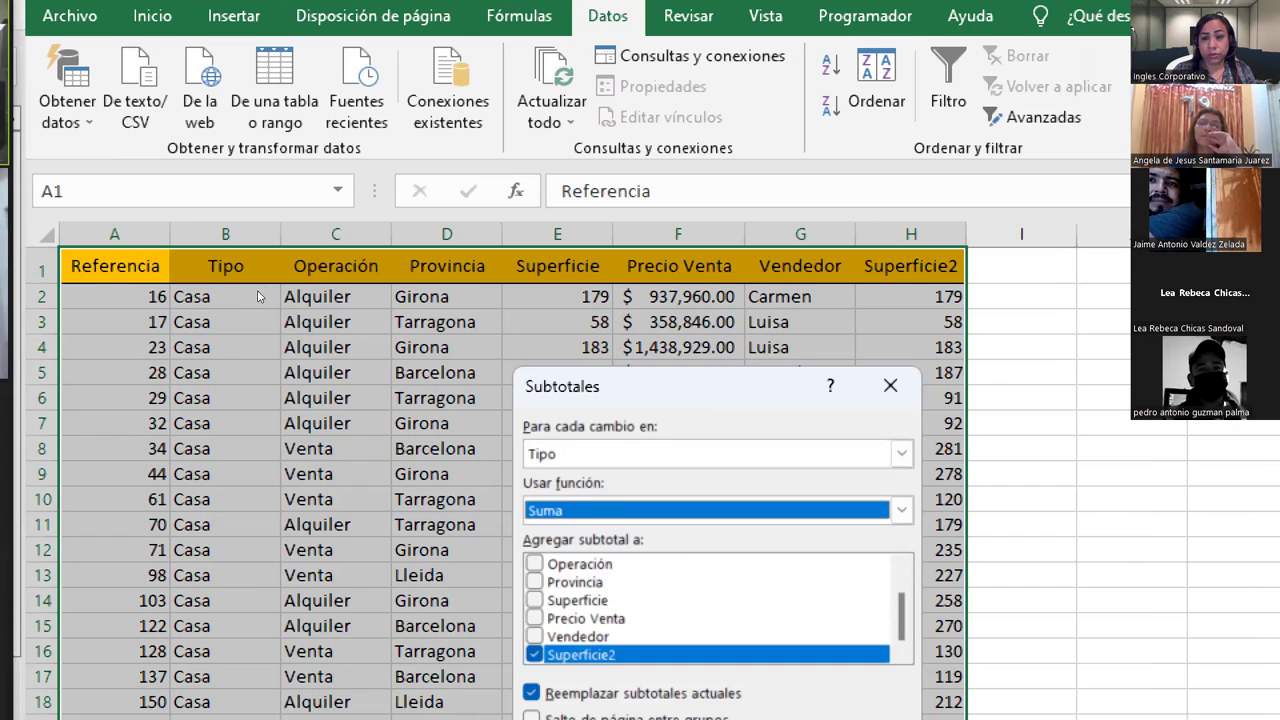
key("alt+Down")
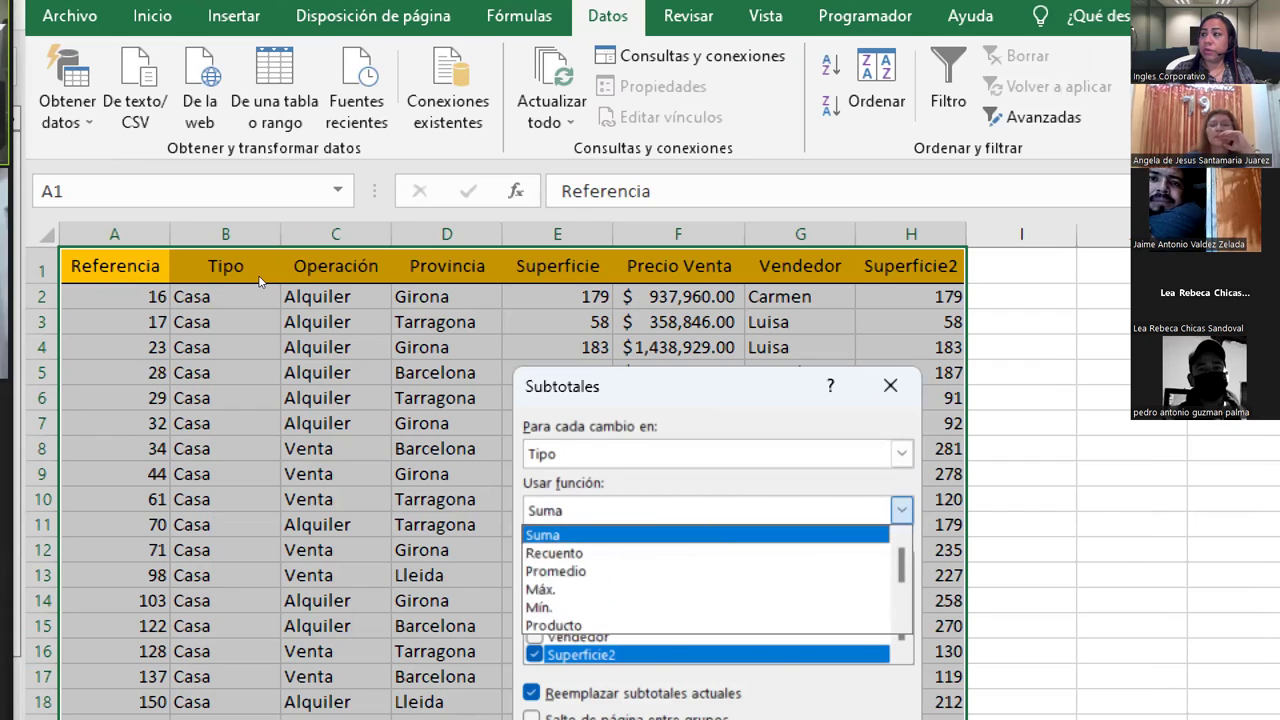
scroll(265, 295, "down", 1)
scroll(280, 318, "down", 1)
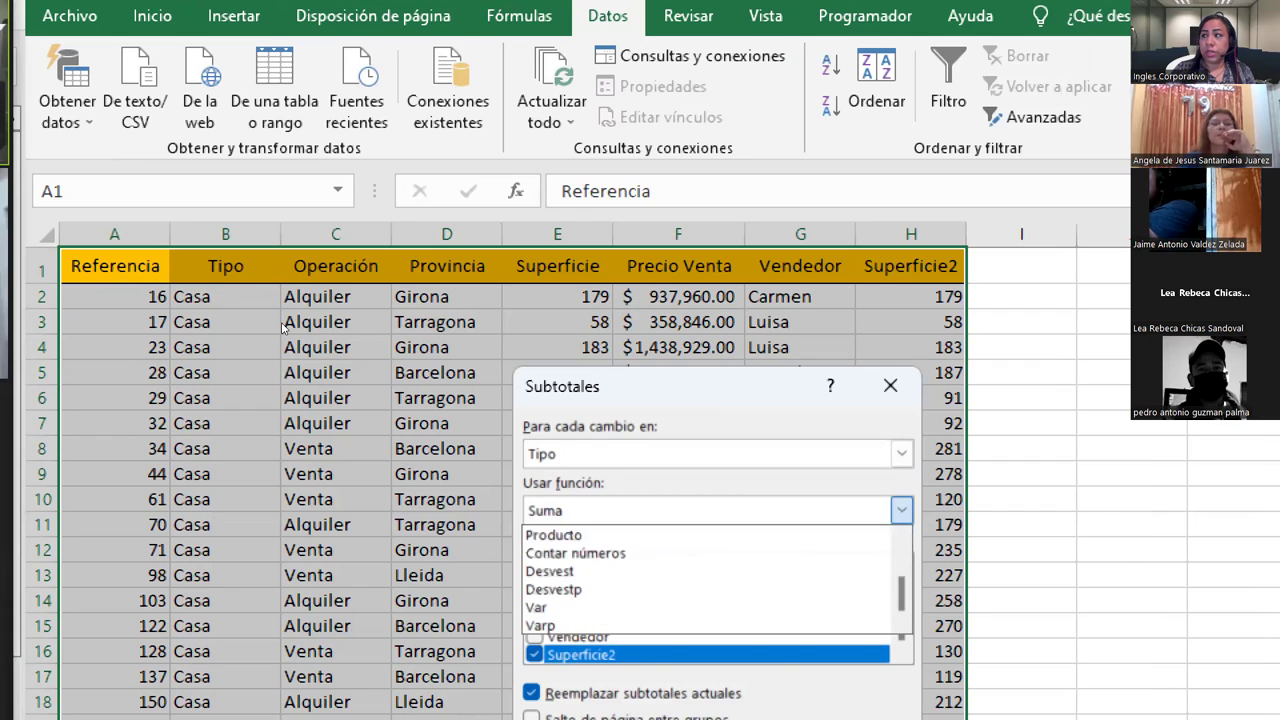
scroll(283, 326, "up", 2)
scroll(280, 328, "up", 1)
key("Up")
key("Up")
key("Up")
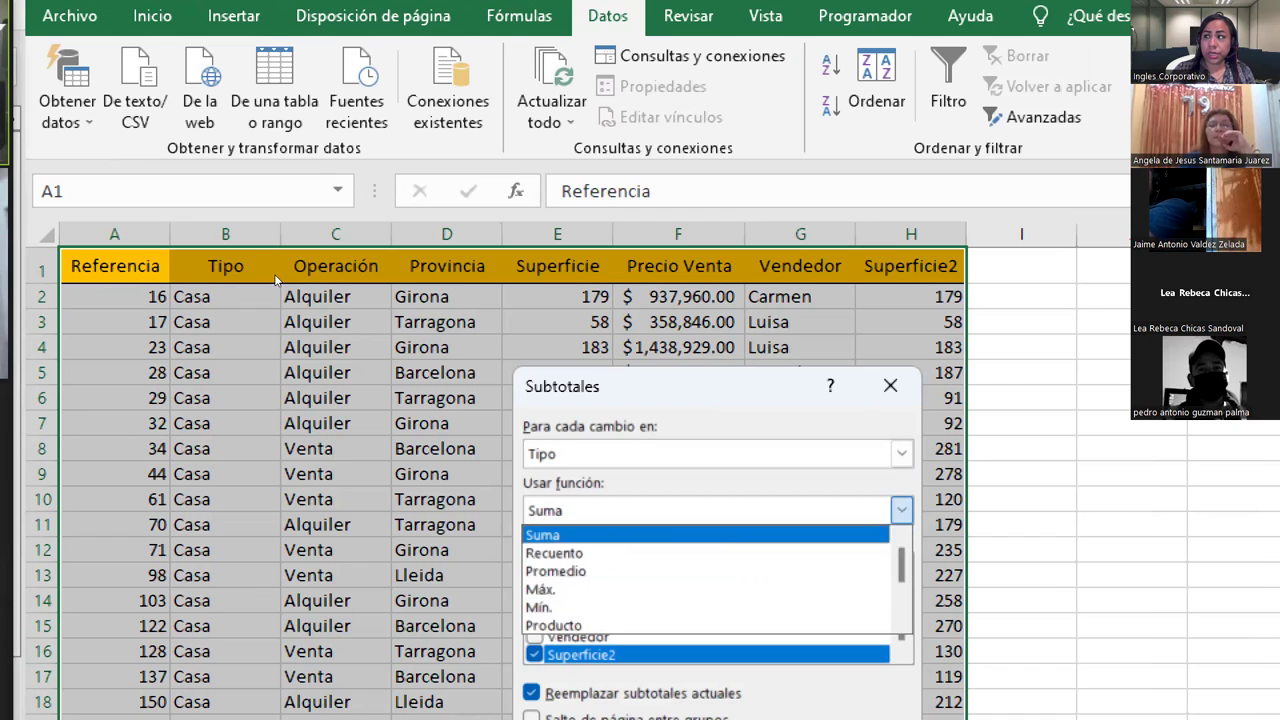
key("Return")
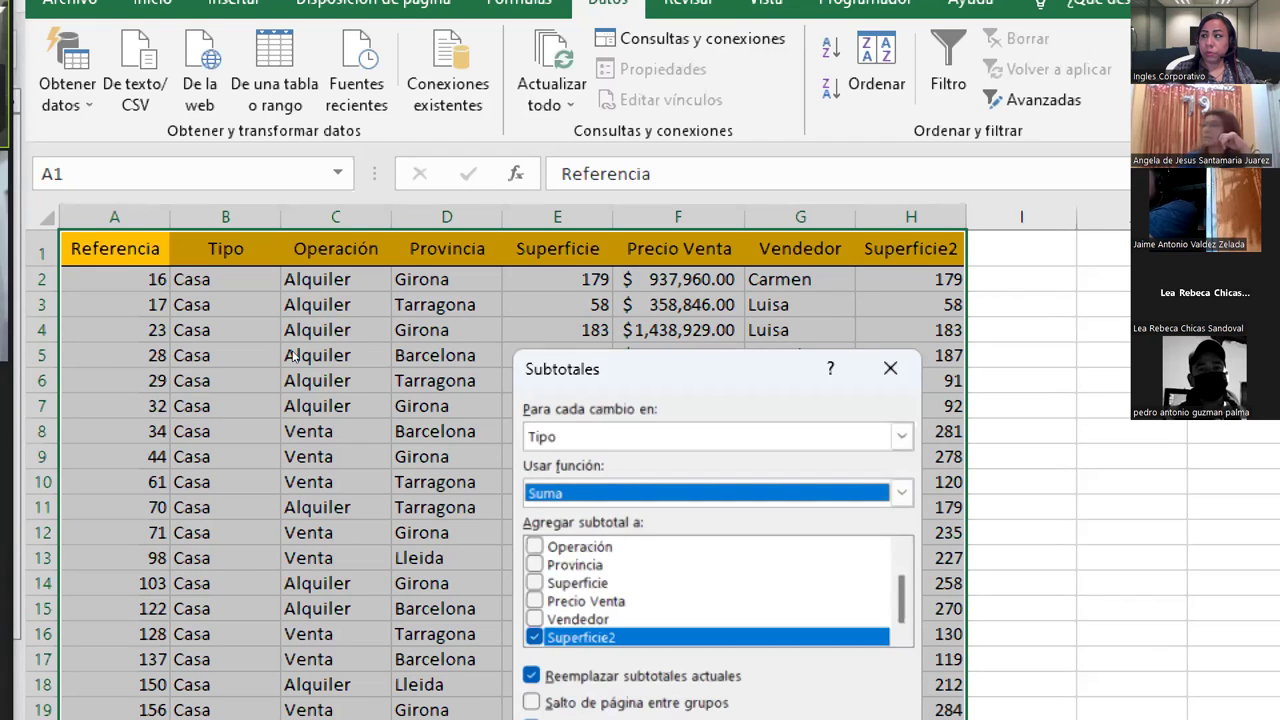
Subtotal Precio Venta instead of Superficie2 and apply the subtotals
key("Tab")
key("space")
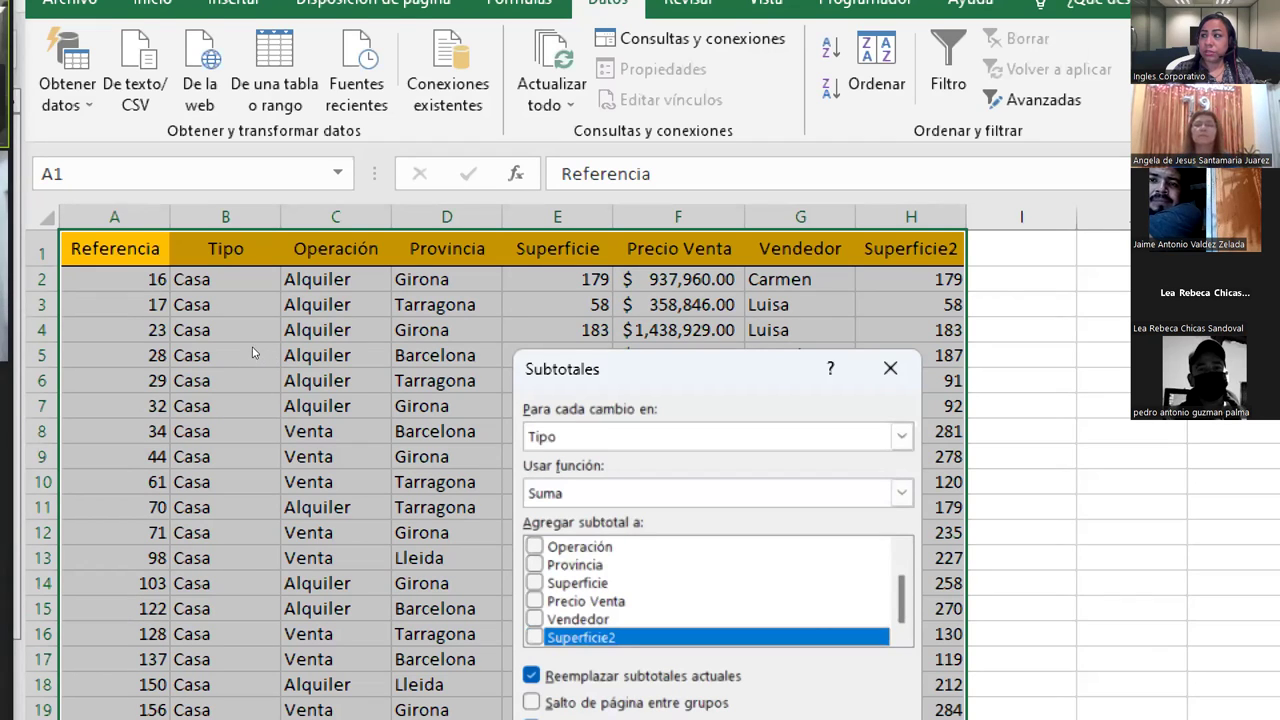
key("Up")
key("Up")
key("space")
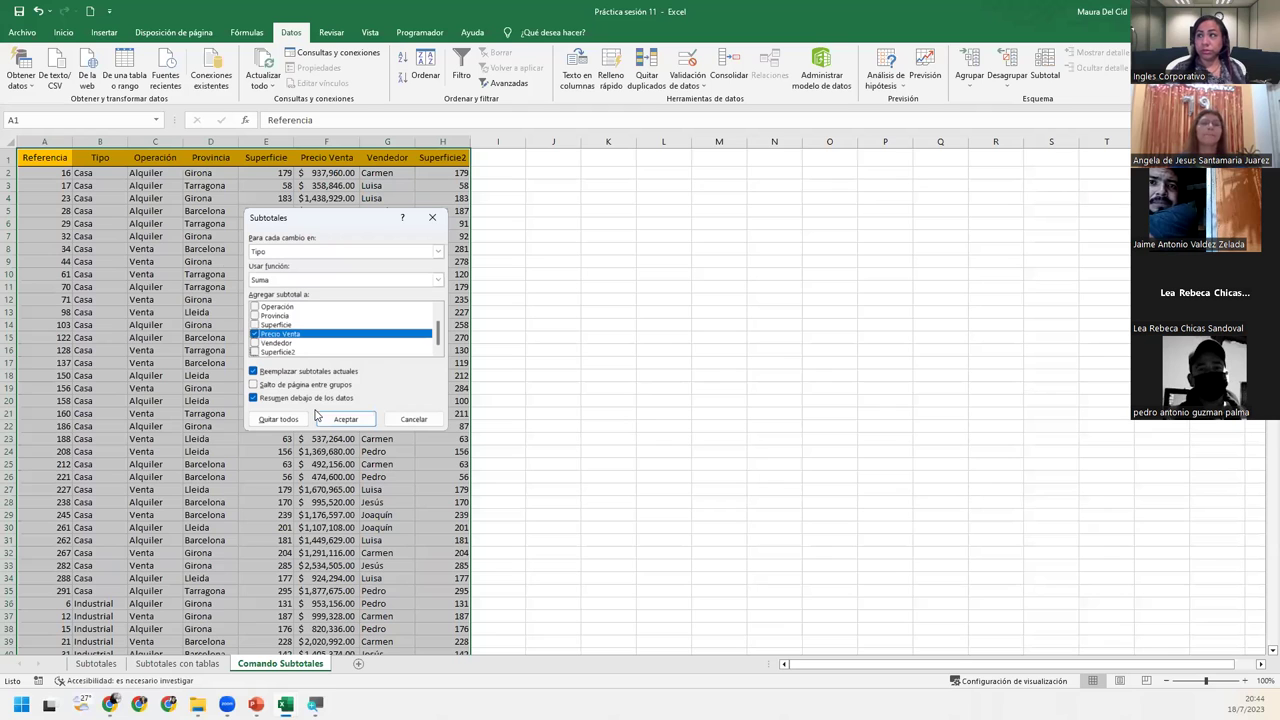
left_click(332, 419)
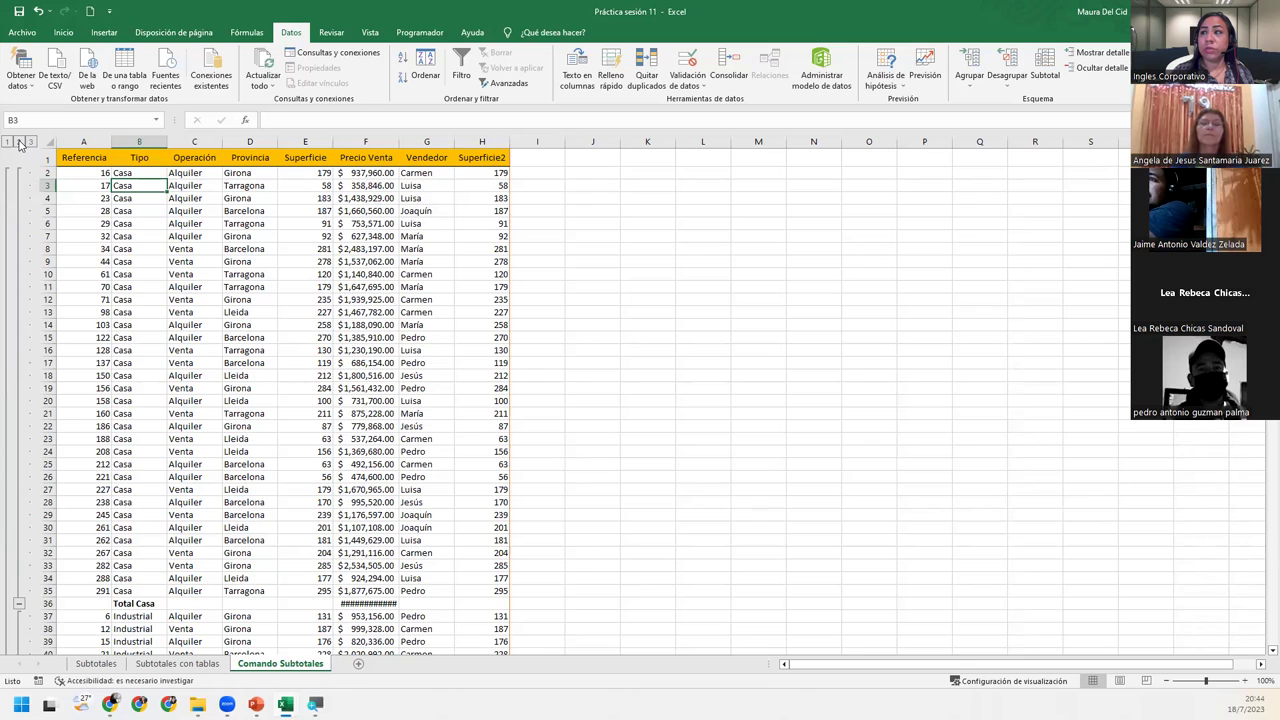
Collapse the outline to level 2 and AutoFit columns F and B to the totals and labels
left_click(19, 142)
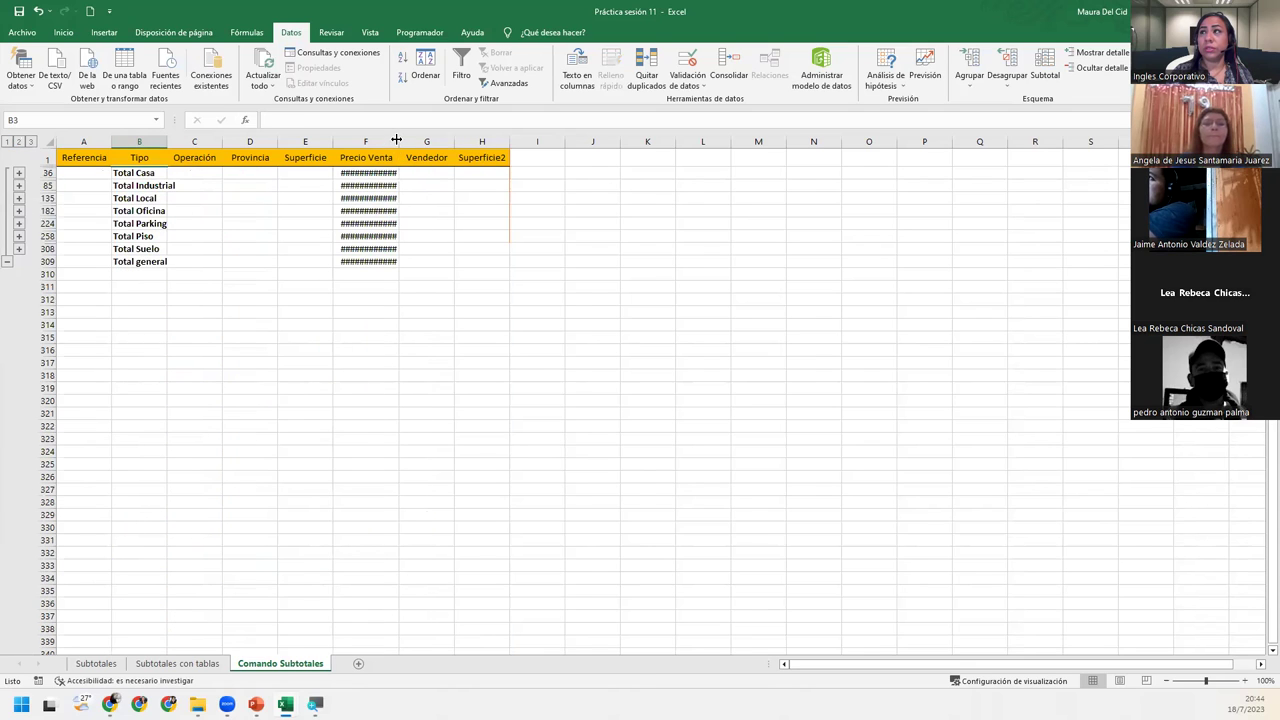
double_click(394, 145)
left_click_drag(401, 140, 411, 140)
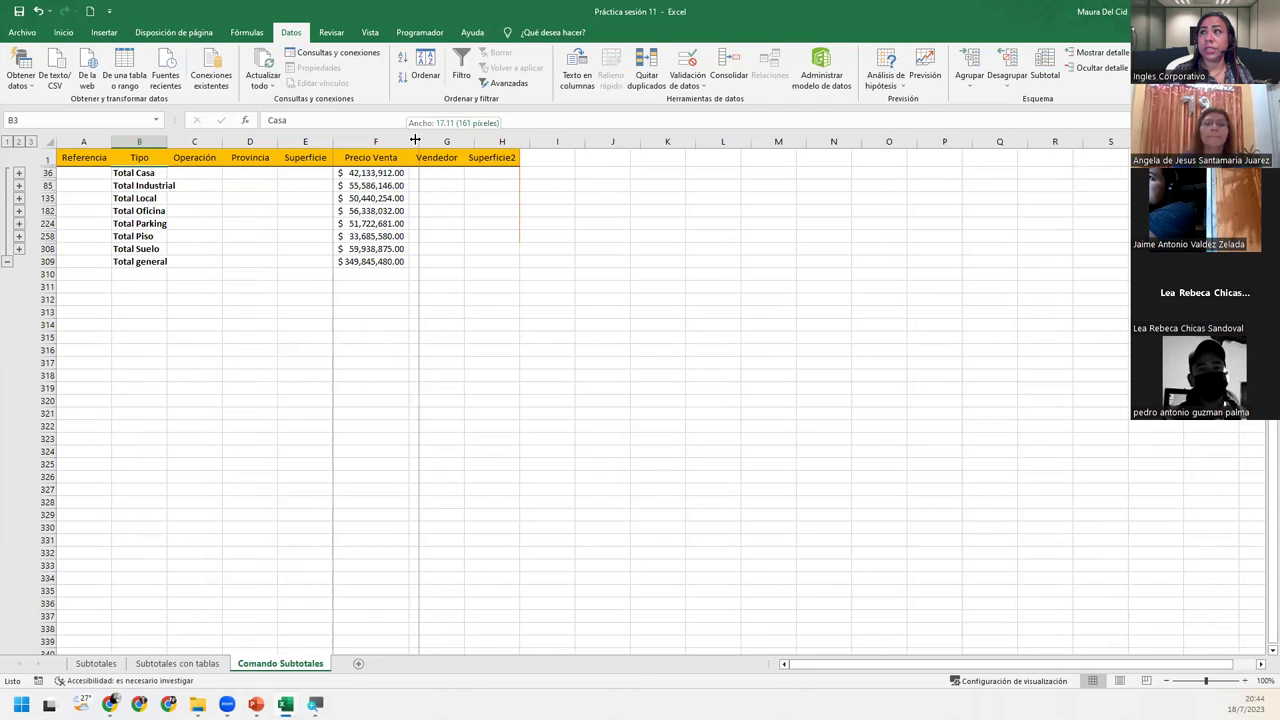
left_click_drag(140, 175, 378, 173)
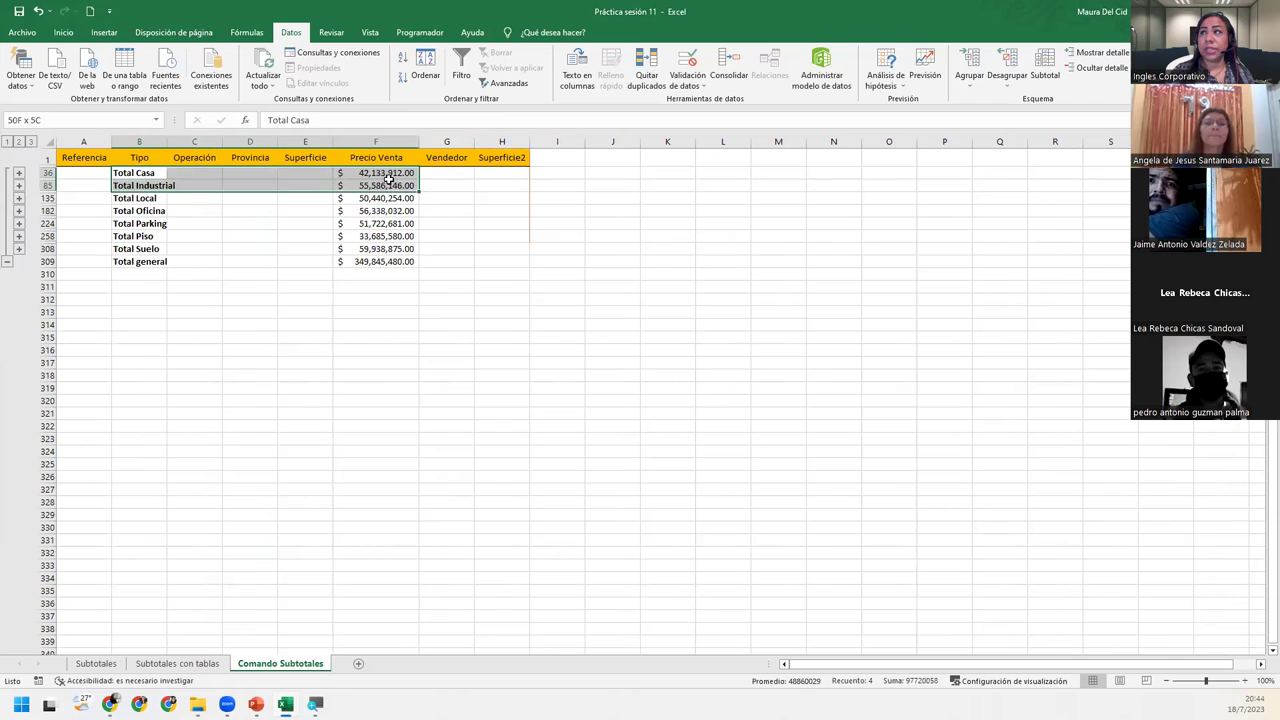
left_click_drag(143, 186, 378, 186)
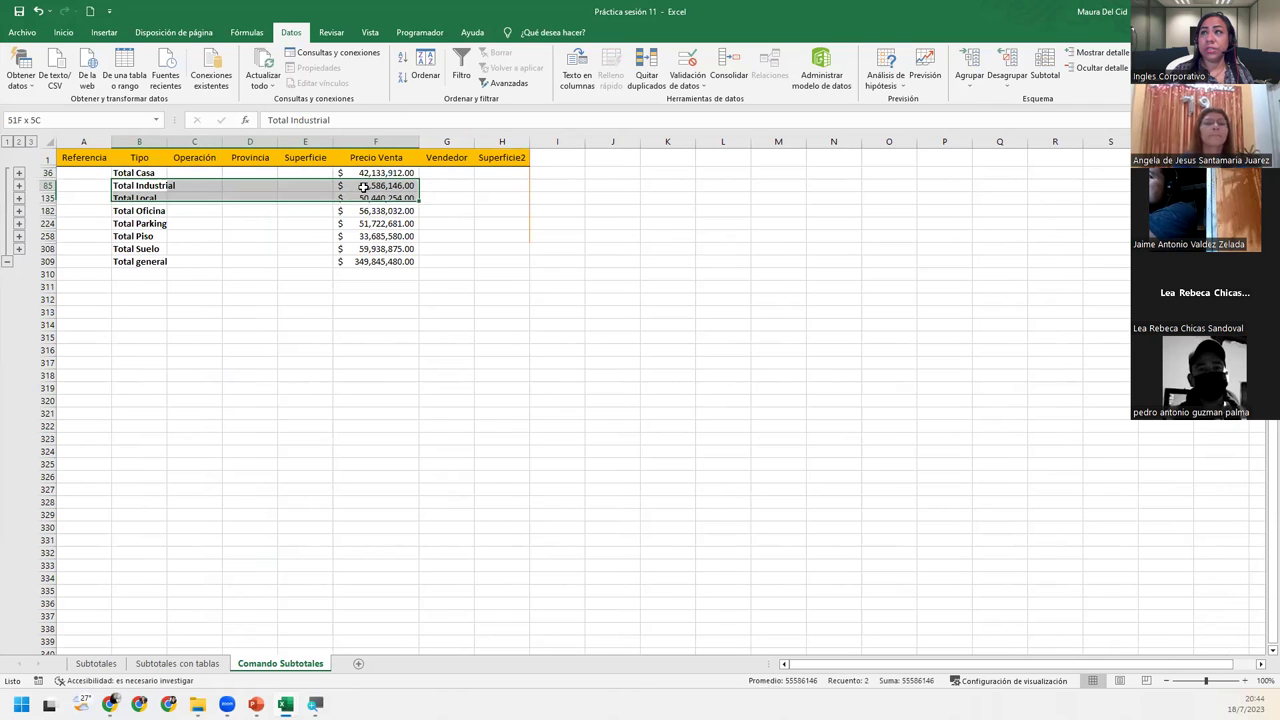
left_click_drag(155, 248, 385, 248)
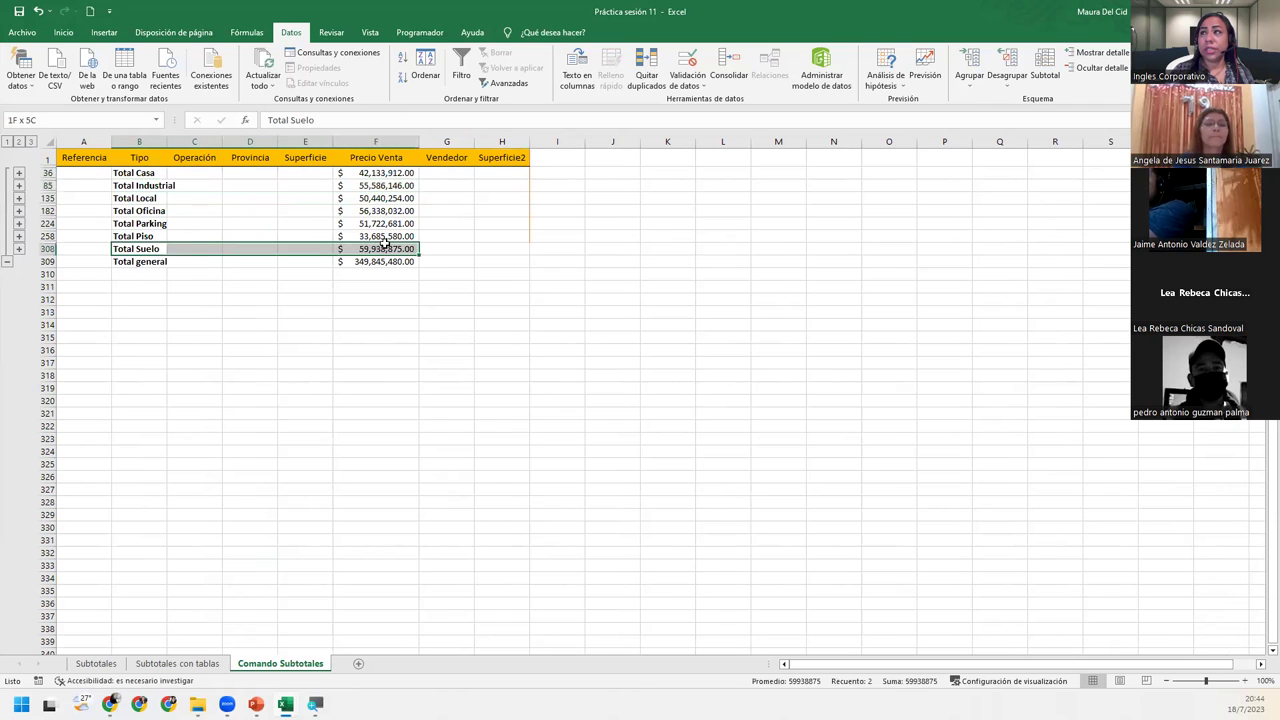
left_click(155, 186)
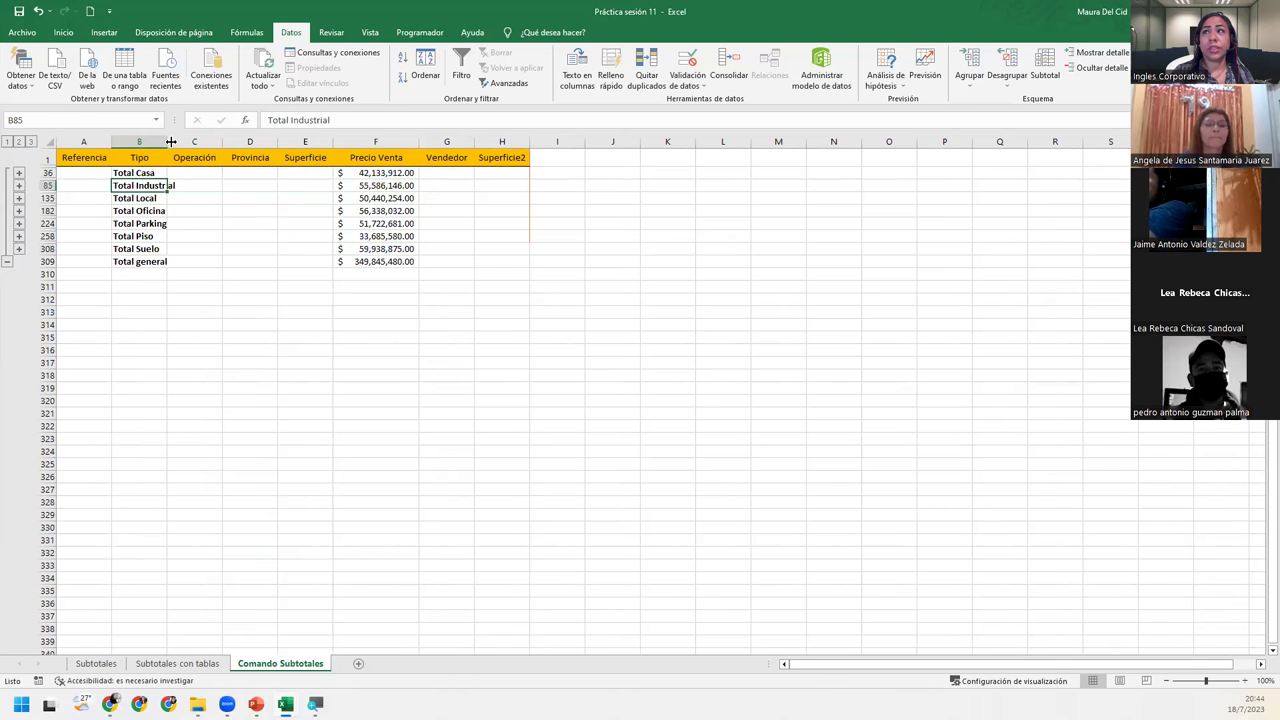
double_click(170, 142)
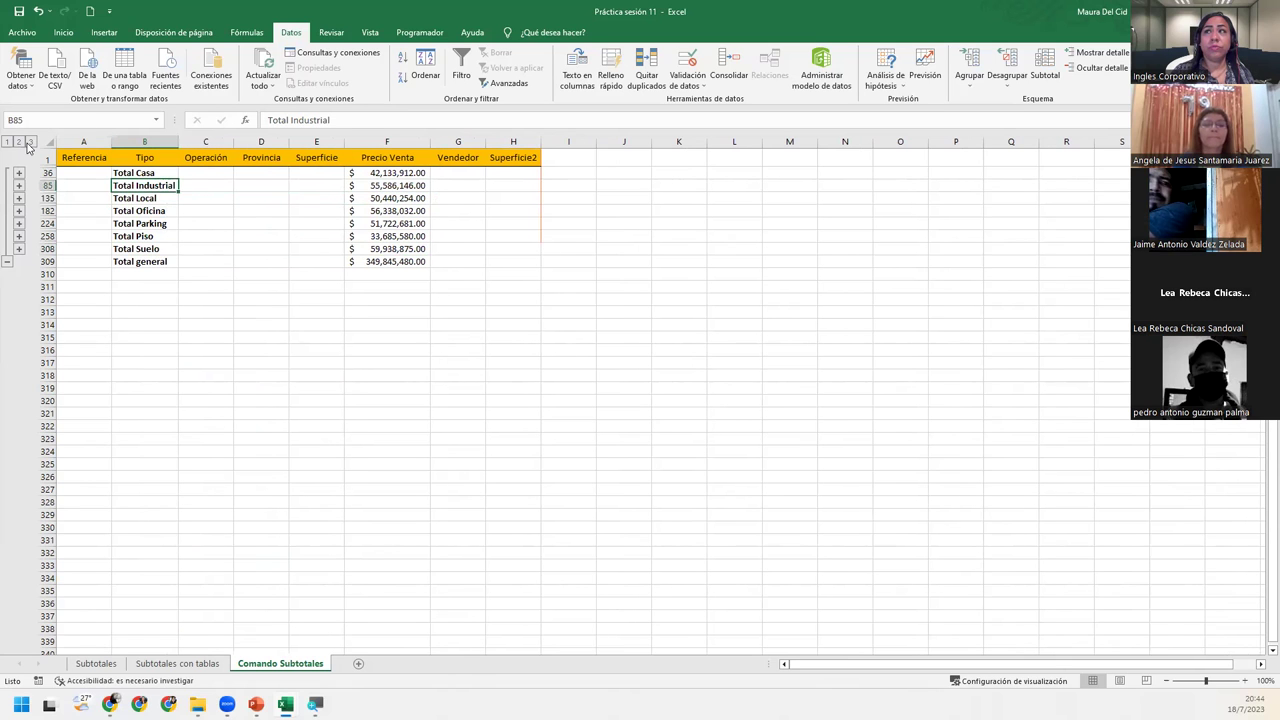
Expand the outline to level 3 and scroll through the detail rows
left_click(30, 142)
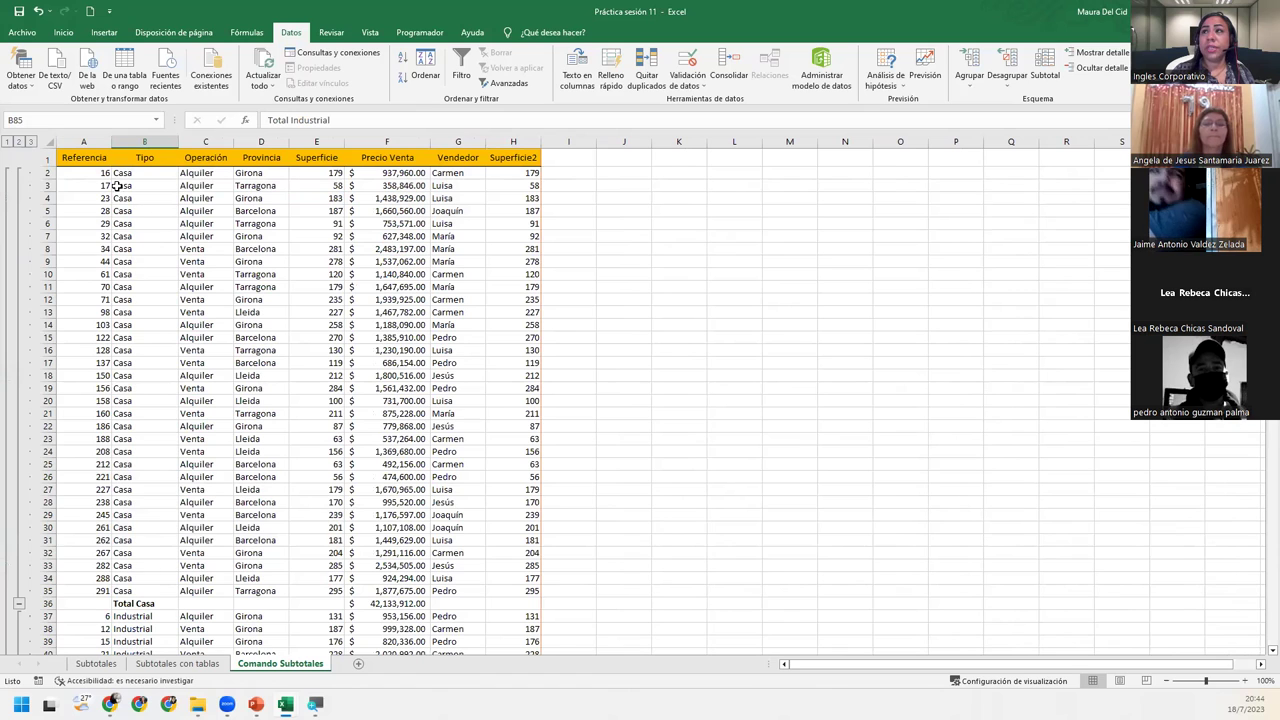
mouse_move(120, 173)
left_mouse_down()
mouse_move(403, 590)
mouse_move(535, 590)
left_mouse_up()
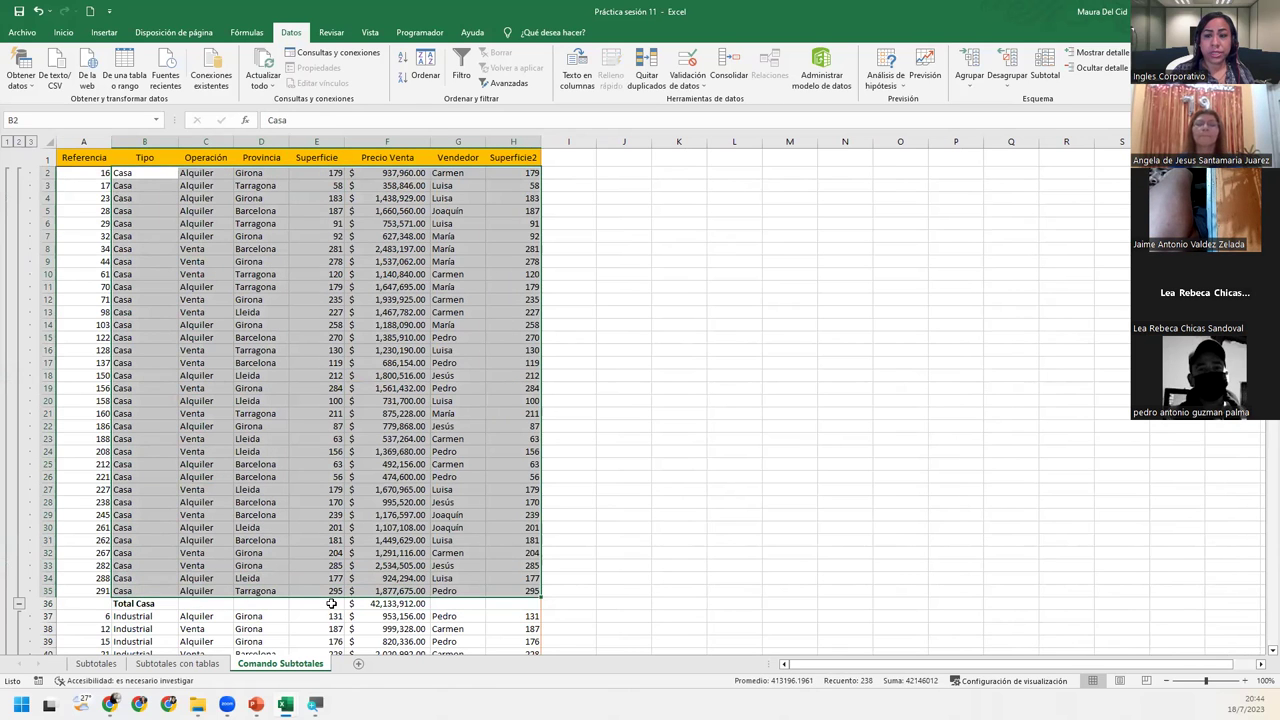
scroll(328, 600, "down", 2)
scroll(323, 586, "down", 6)
scroll(323, 586, "down", 1)
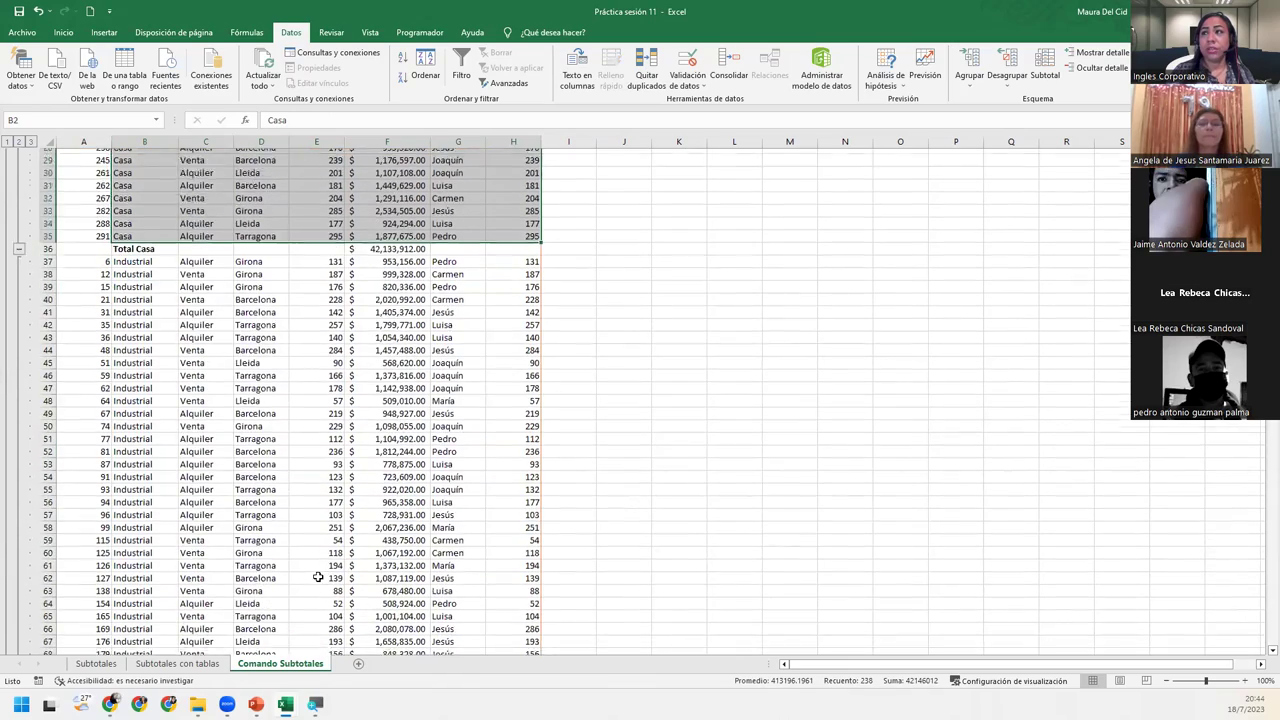
scroll(320, 571, "down", 8)
scroll(320, 571, "down", 5)
scroll(320, 567, "down", 7)
scroll(320, 563, "down", 10)
scroll(315, 560, "down", 4)
scroll(290, 558, "down", 1)
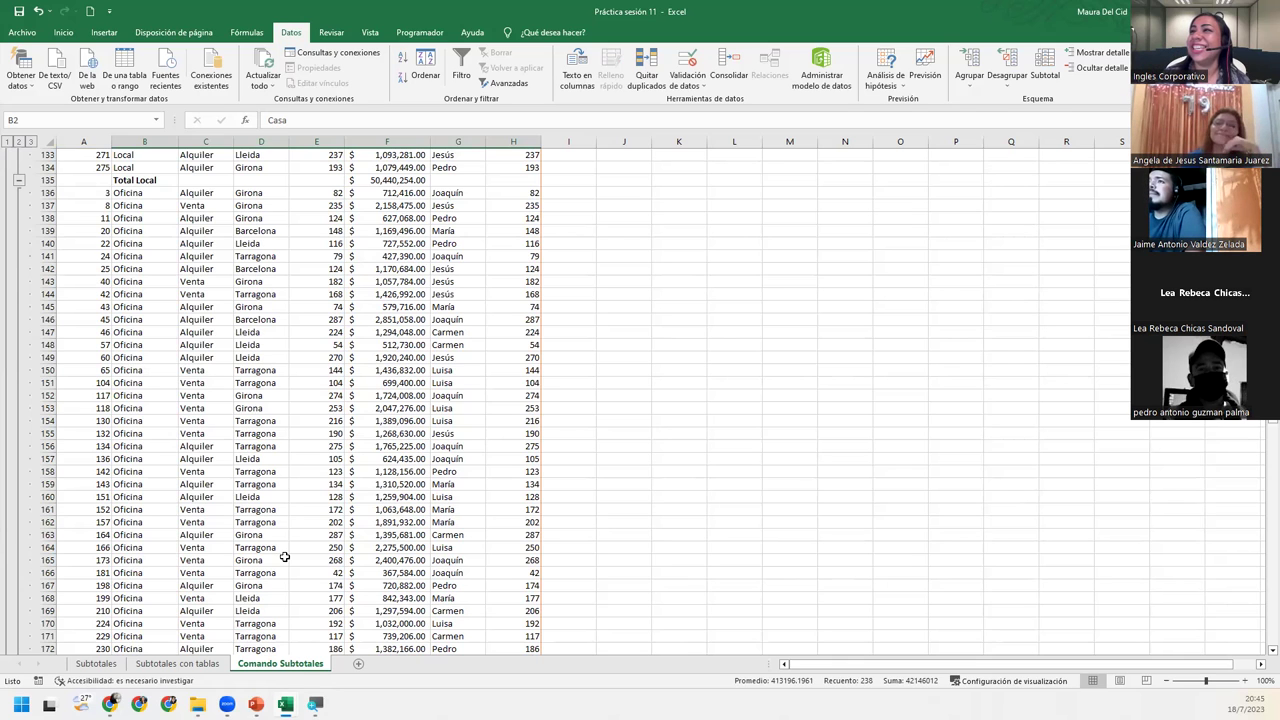
scroll(250, 385, "up", 10)
scroll(260, 350, "up", 18)
scroll(268, 320, "up", 8)
scroll(275, 304, "up", 7)
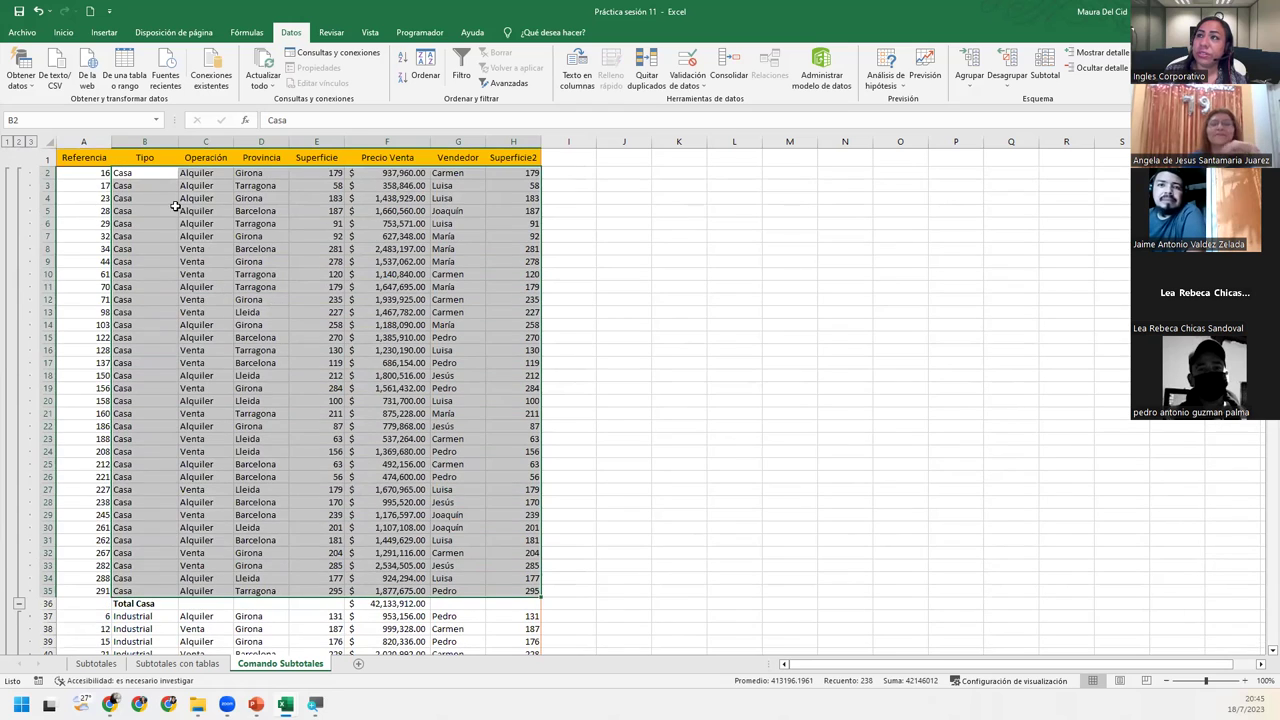
Choose Promedio in the Subtotal dialog, then cancel without applying
left_click(154, 173)
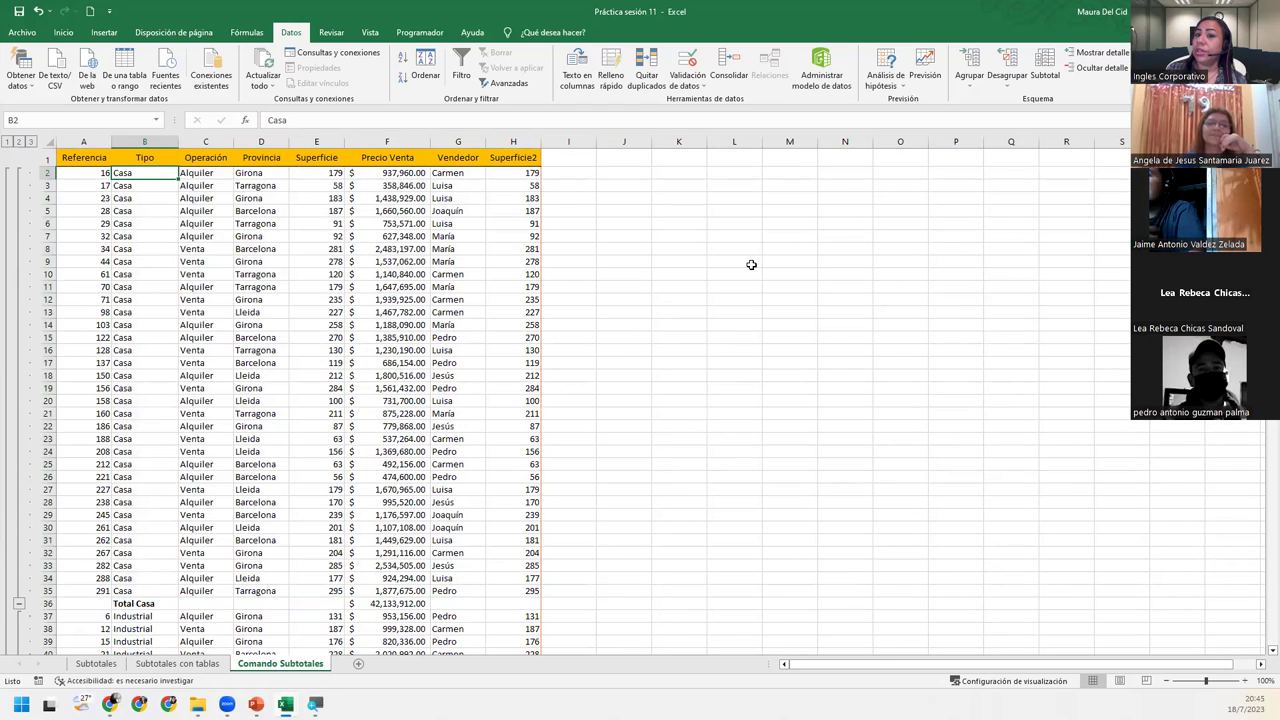
left_click(1046, 70)
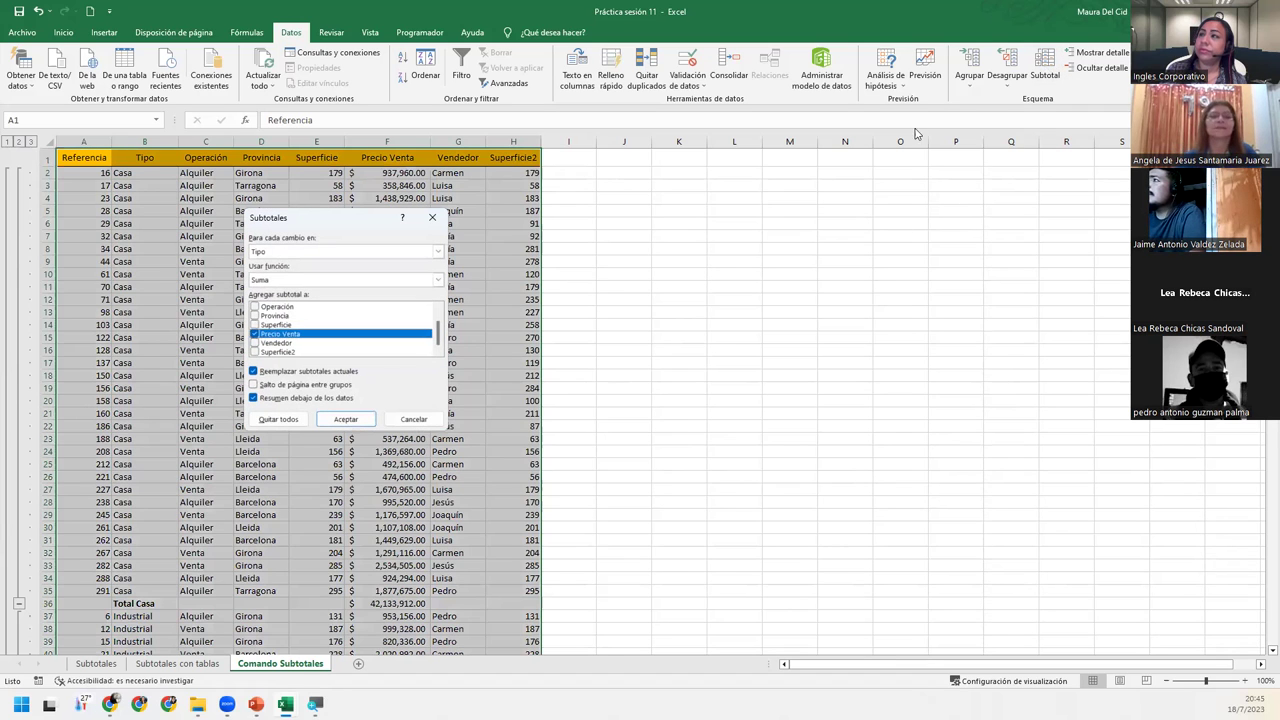
left_click(279, 281)
left_click(266, 310)
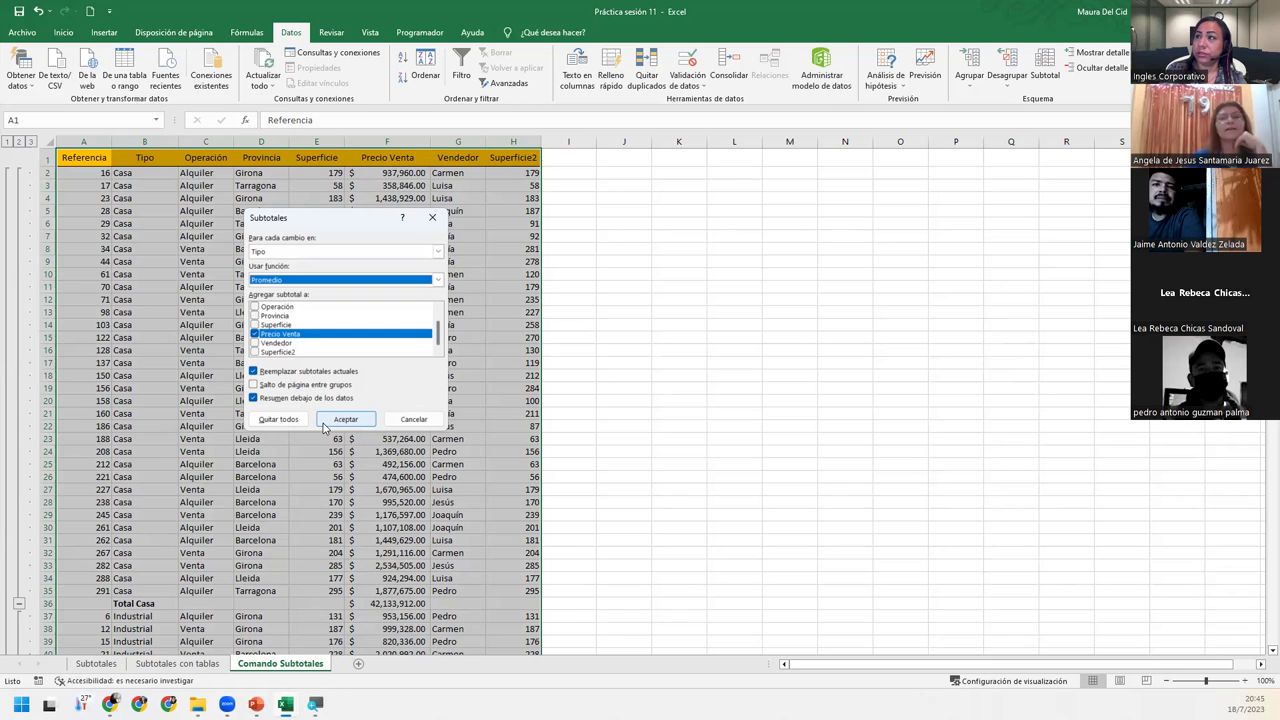
left_click(408, 421)
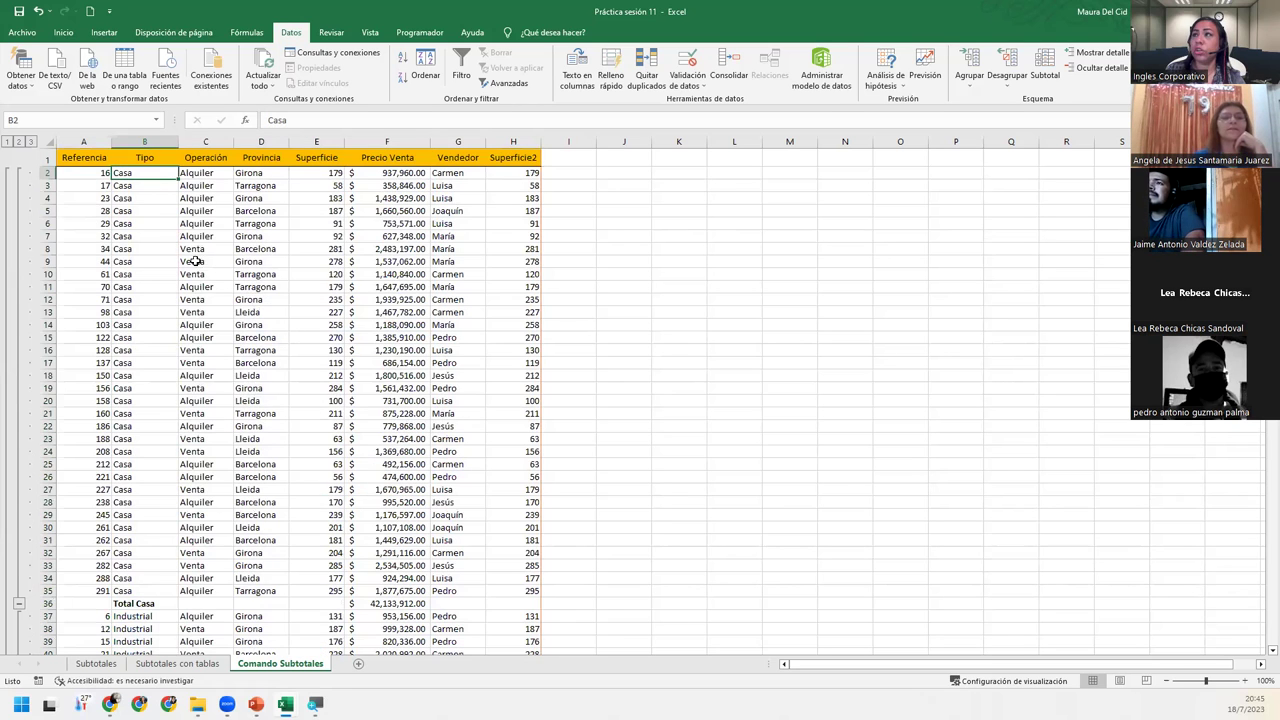
Reapply the subtotals with Promedio so each Tipo group averages Precio Venta
left_click(162, 199)
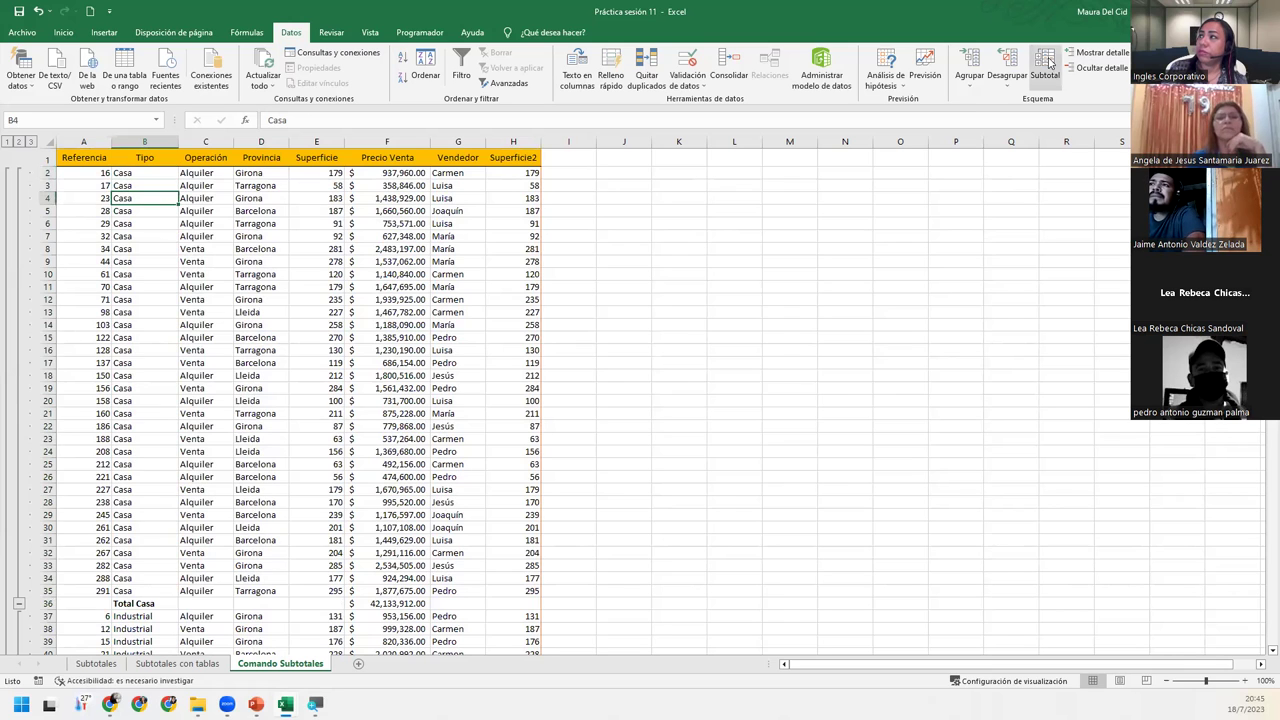
left_click(1045, 64)
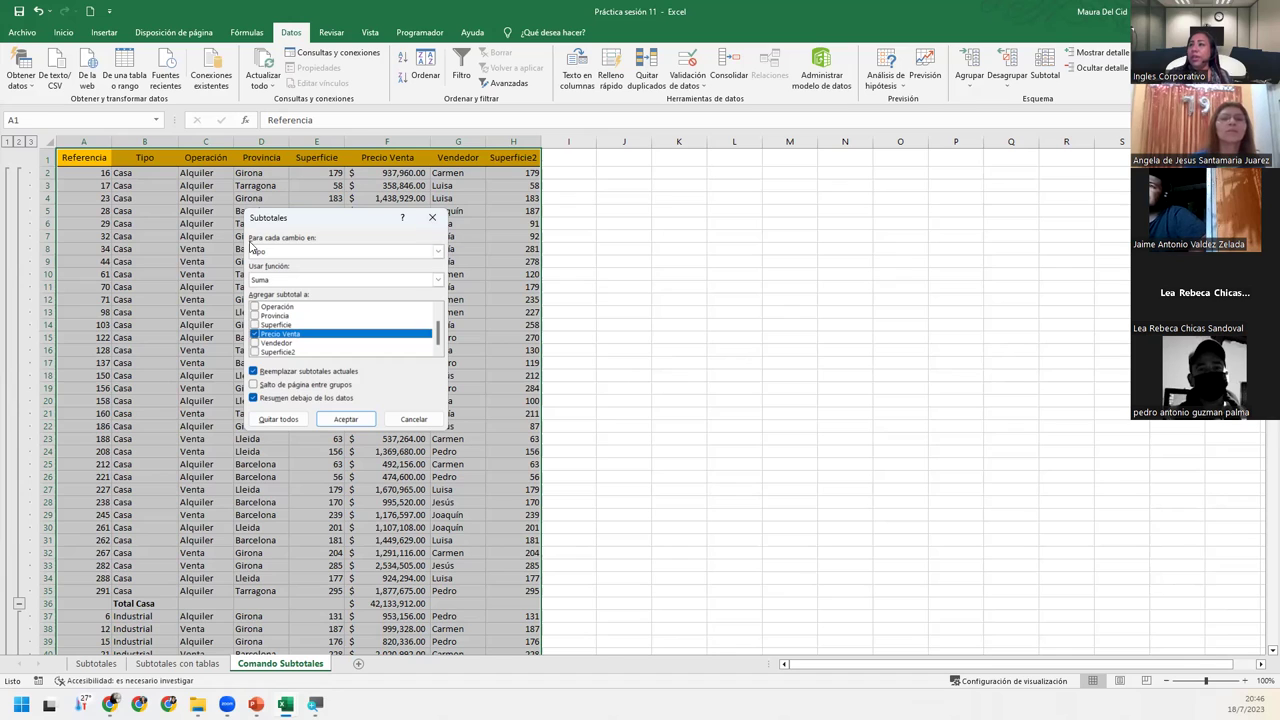
left_click(280, 283)
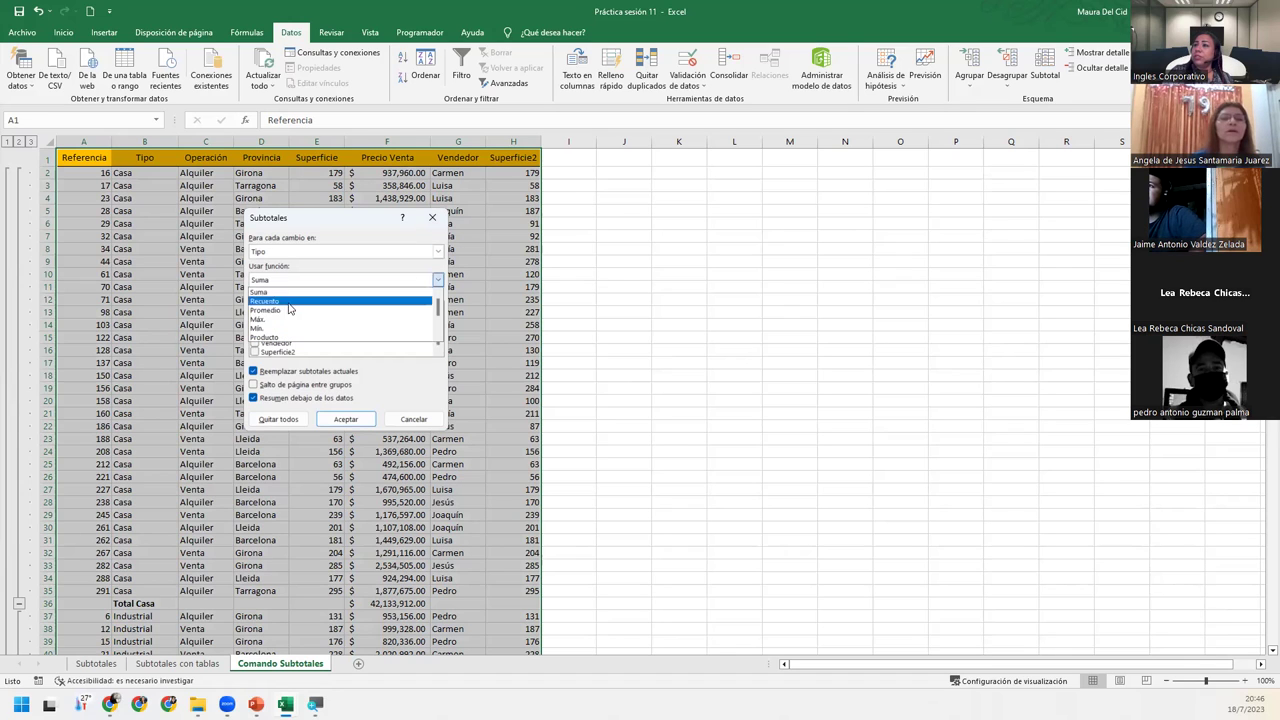
left_click(289, 311)
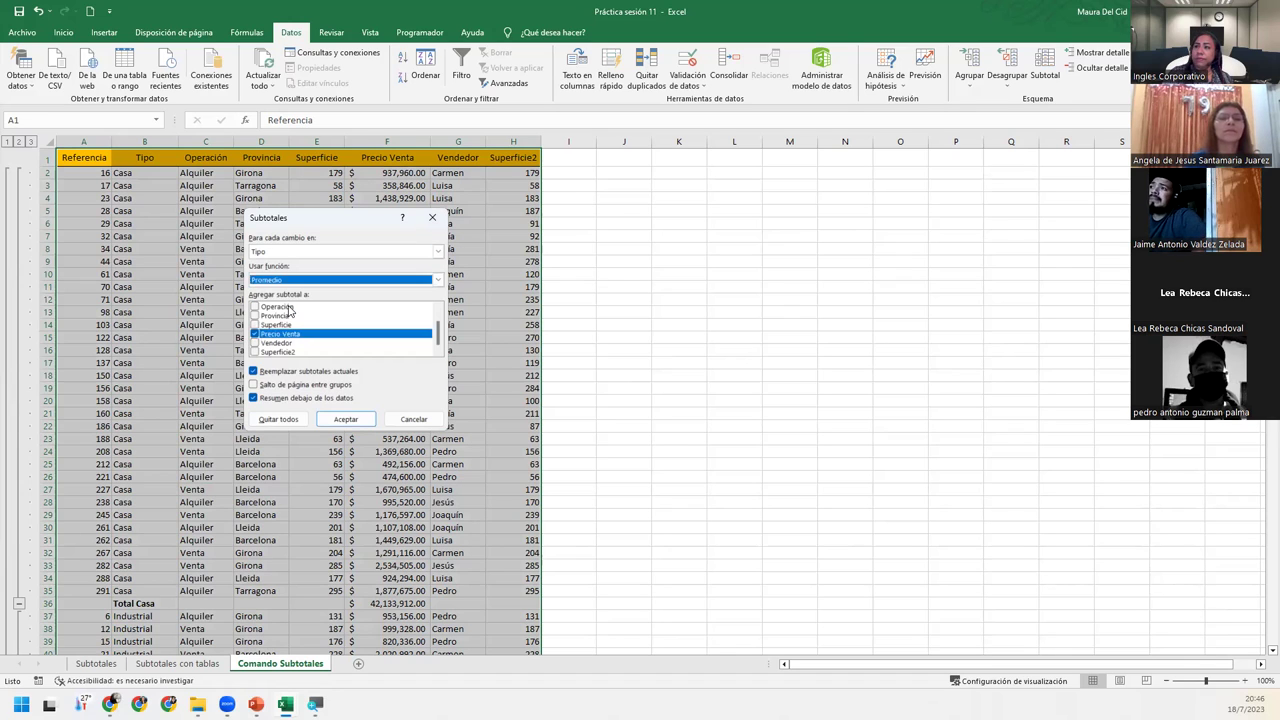
left_click(345, 419)
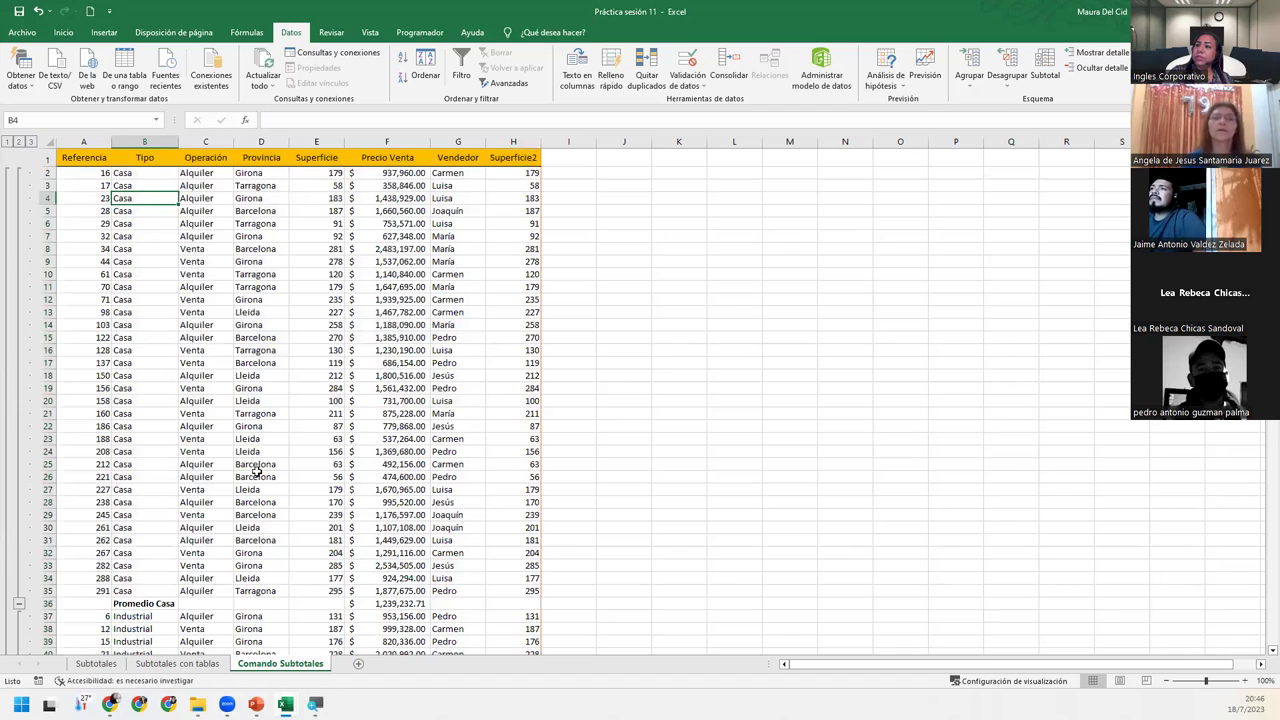
scroll(233, 566, "down", 4)
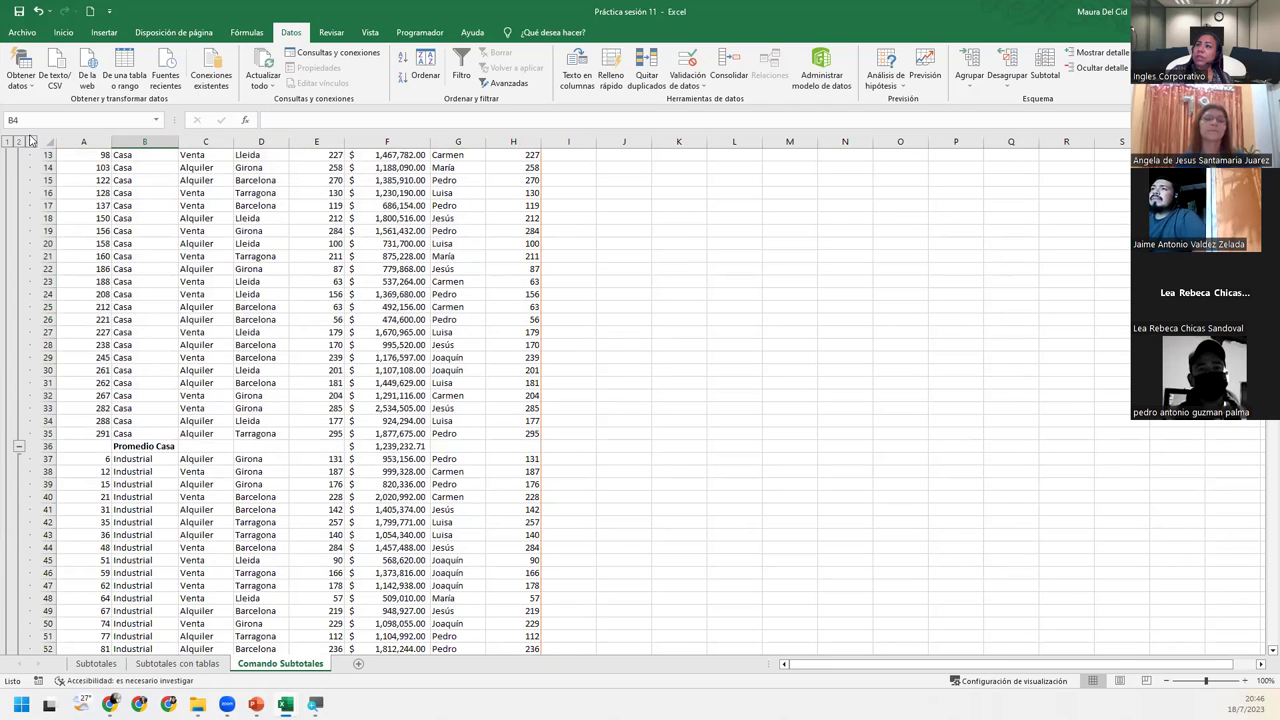
left_click(19, 142)
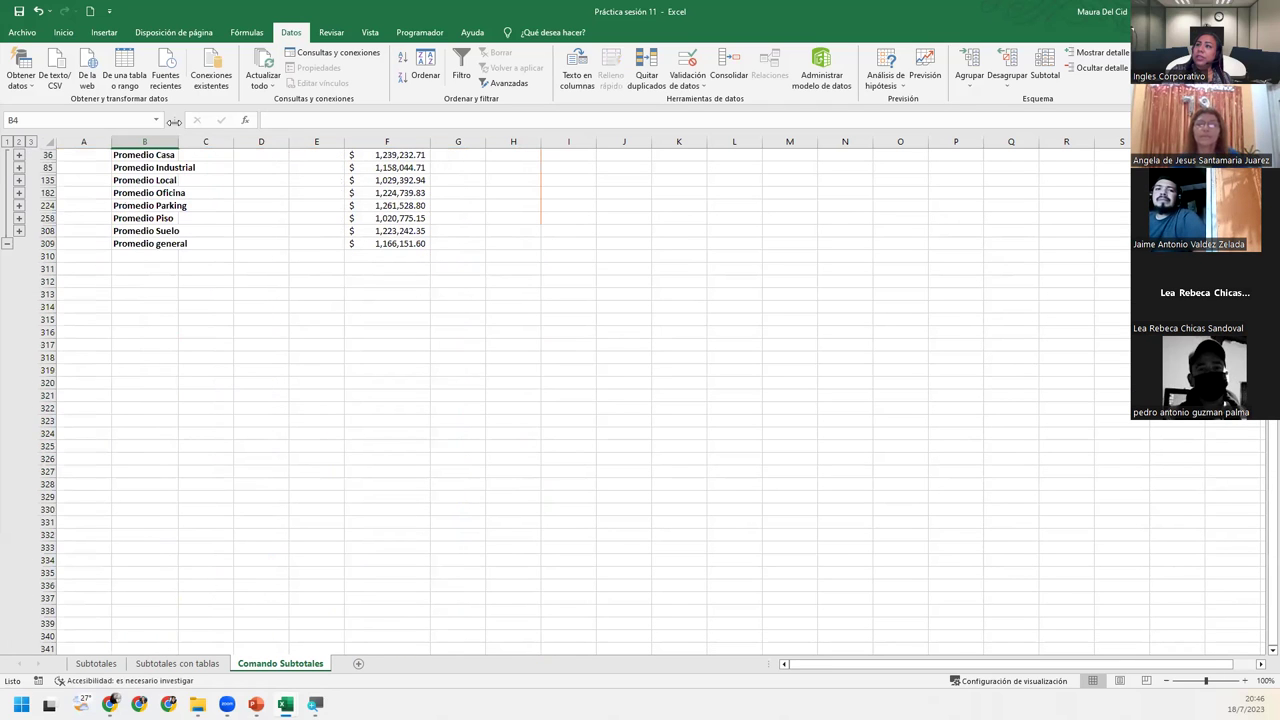
left_click_drag(180, 146, 199, 146)
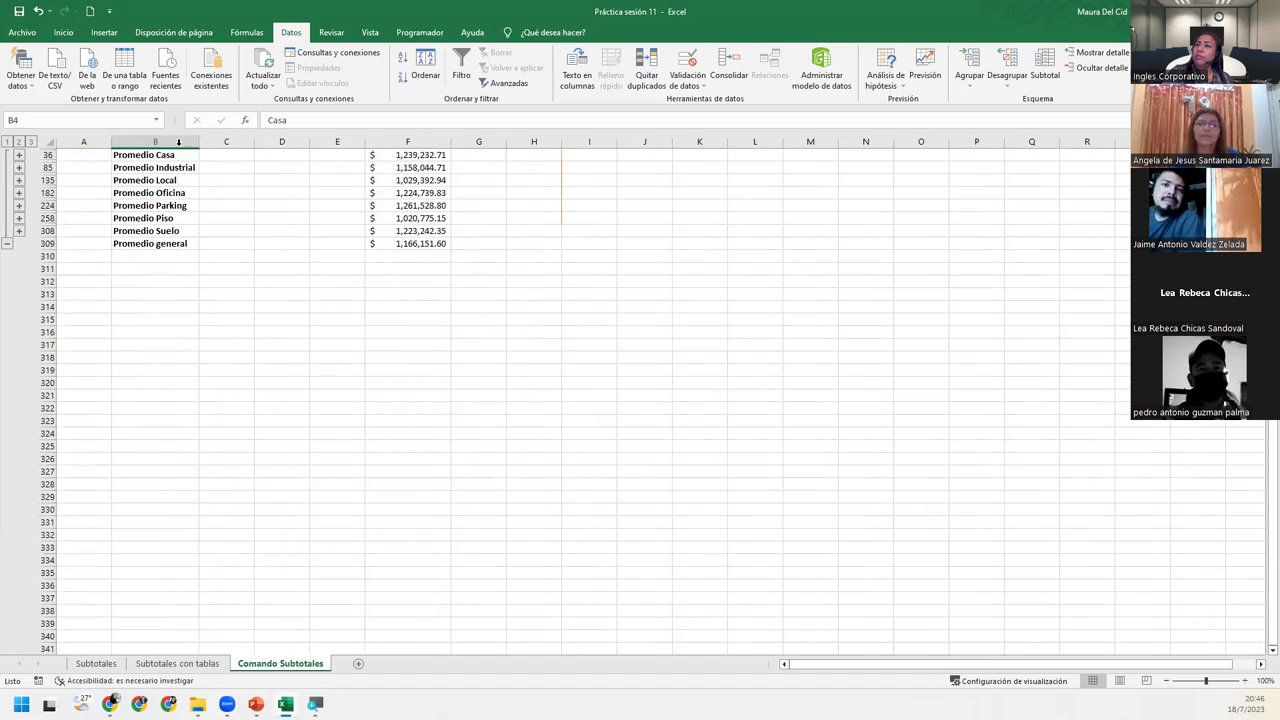
left_click(398, 157)
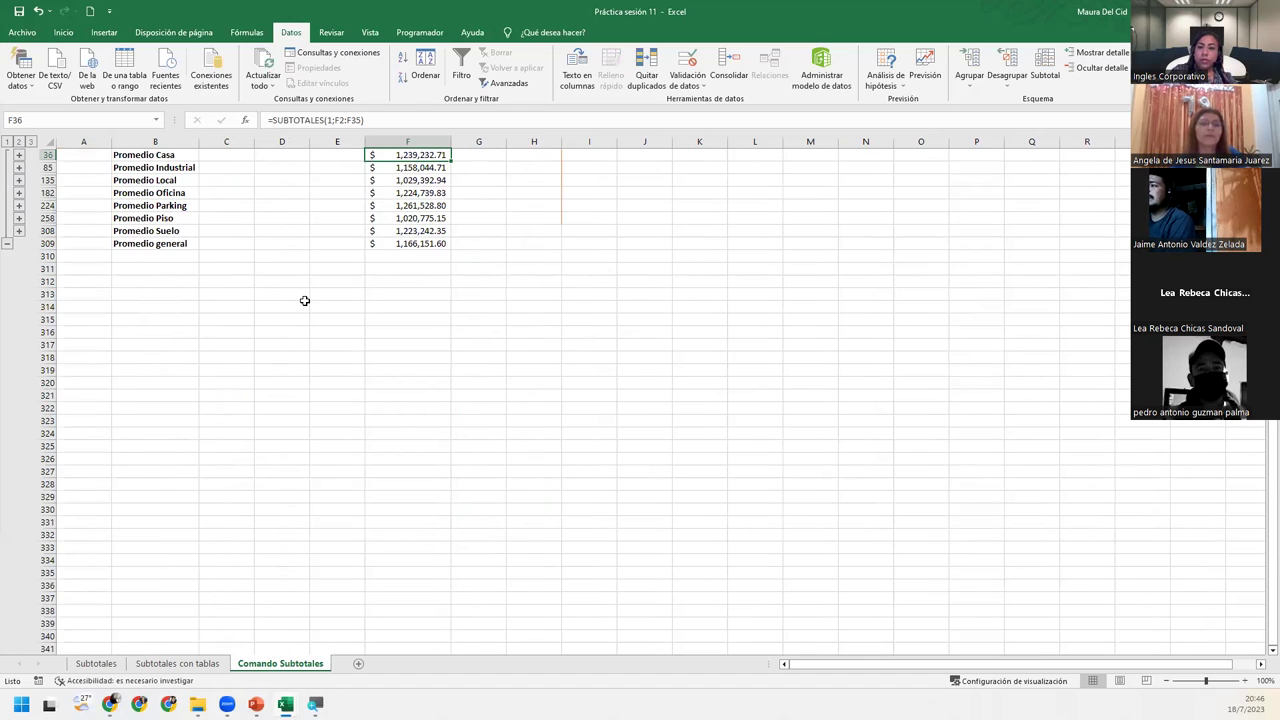
left_click(410, 167)
left_click(410, 193)
left_click(410, 218)
left_click(400, 243)
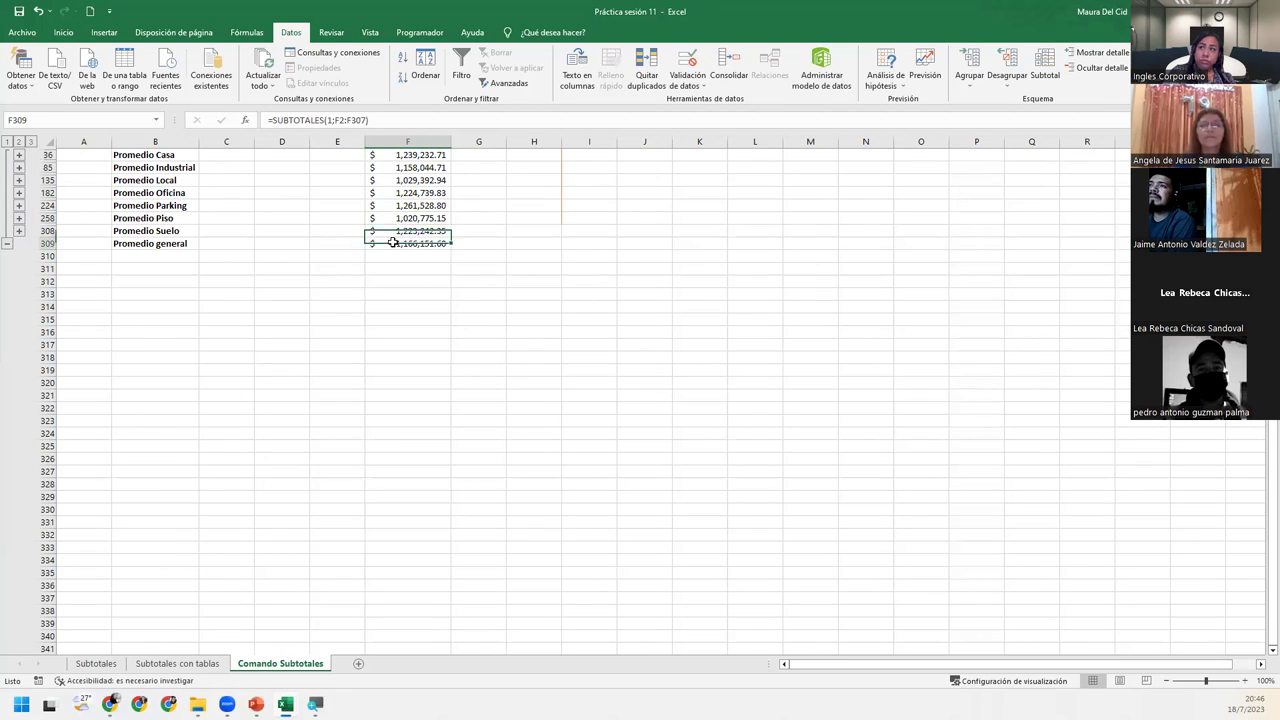
left_click(400, 231)
left_click(396, 216)
left_click(393, 205)
left_click(392, 193)
left_click(392, 180)
left_click(391, 167)
left_click(390, 155)
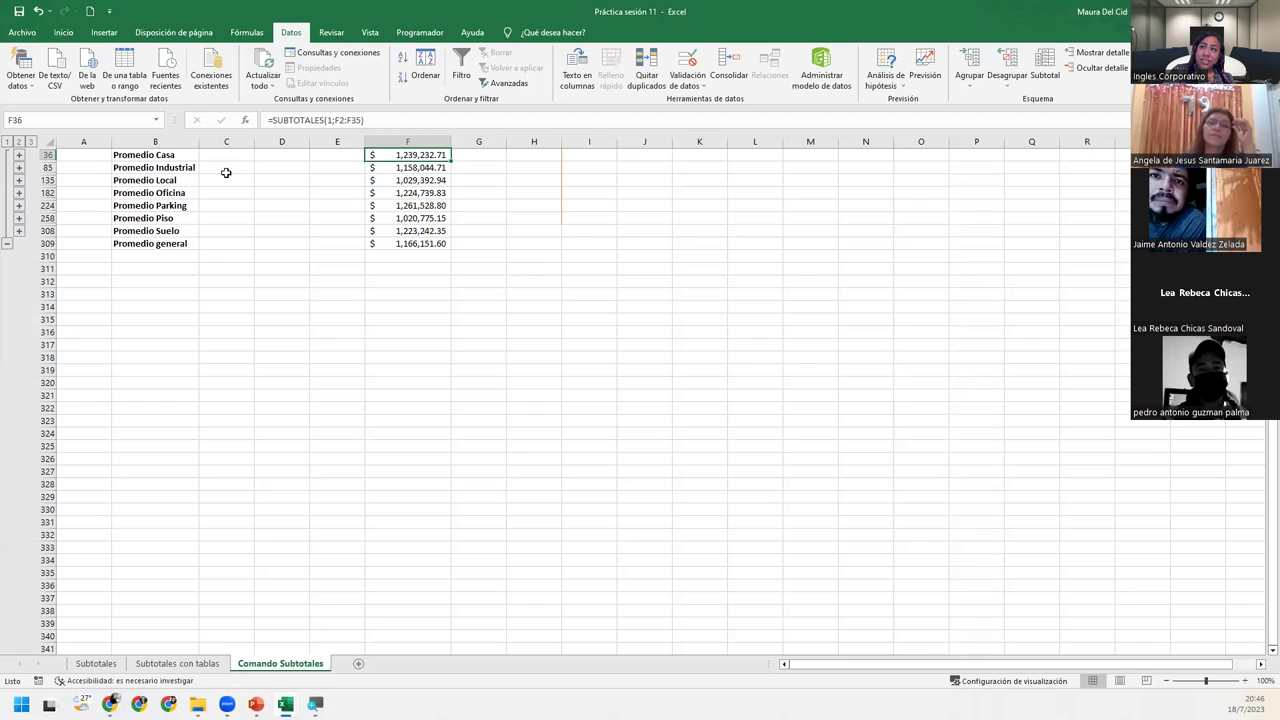
left_click(150, 155)
left_click(152, 167)
left_click(155, 193)
left_click(157, 217)
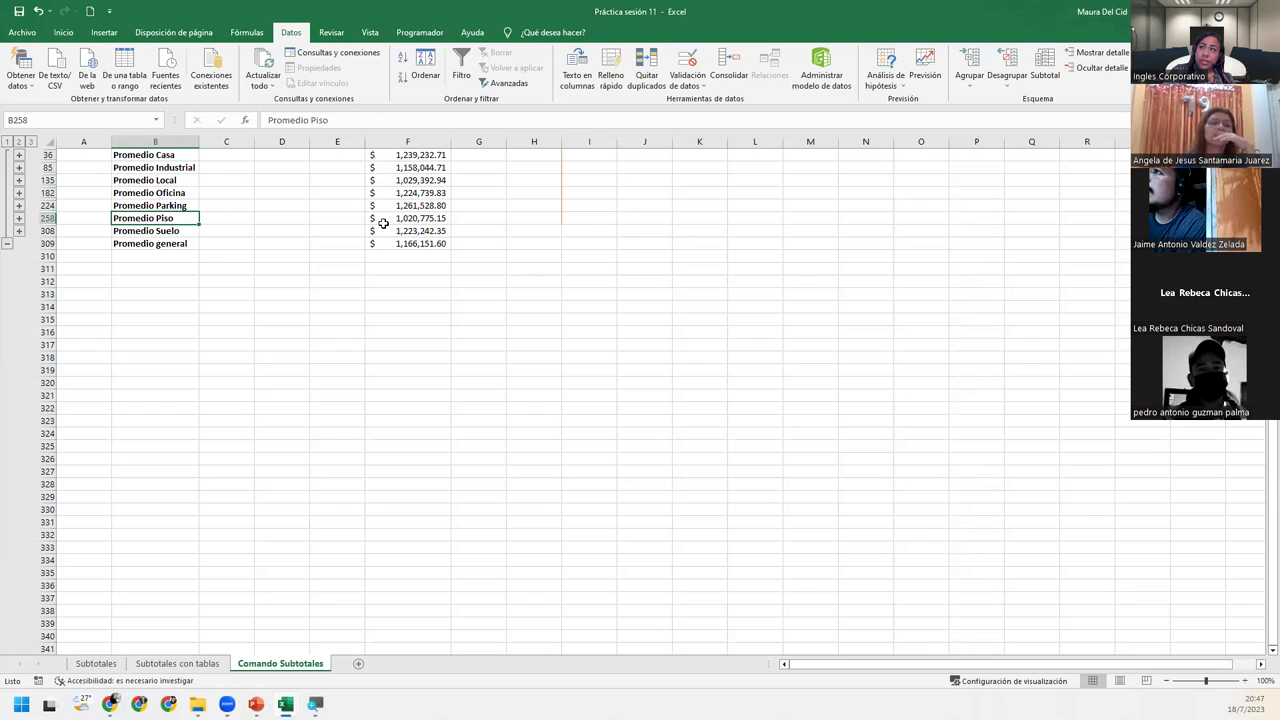
left_click(390, 218)
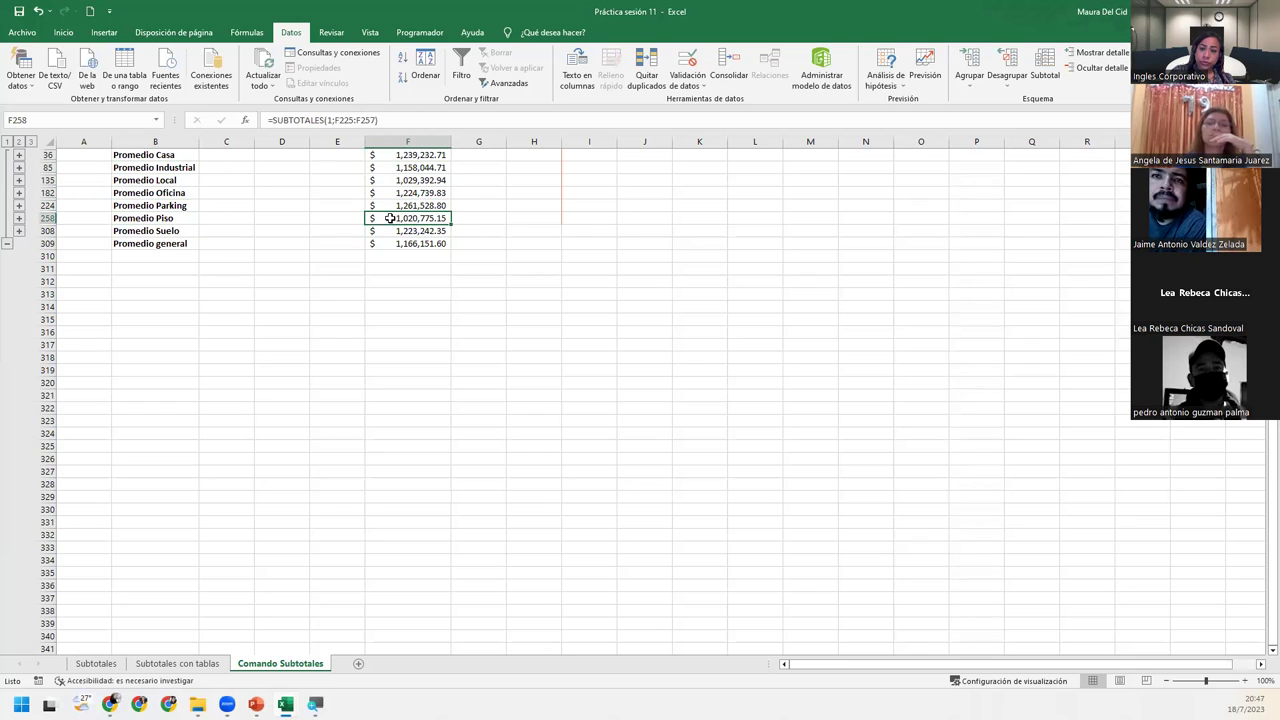
left_click(400, 205)
left_click(398, 192)
left_click(398, 181)
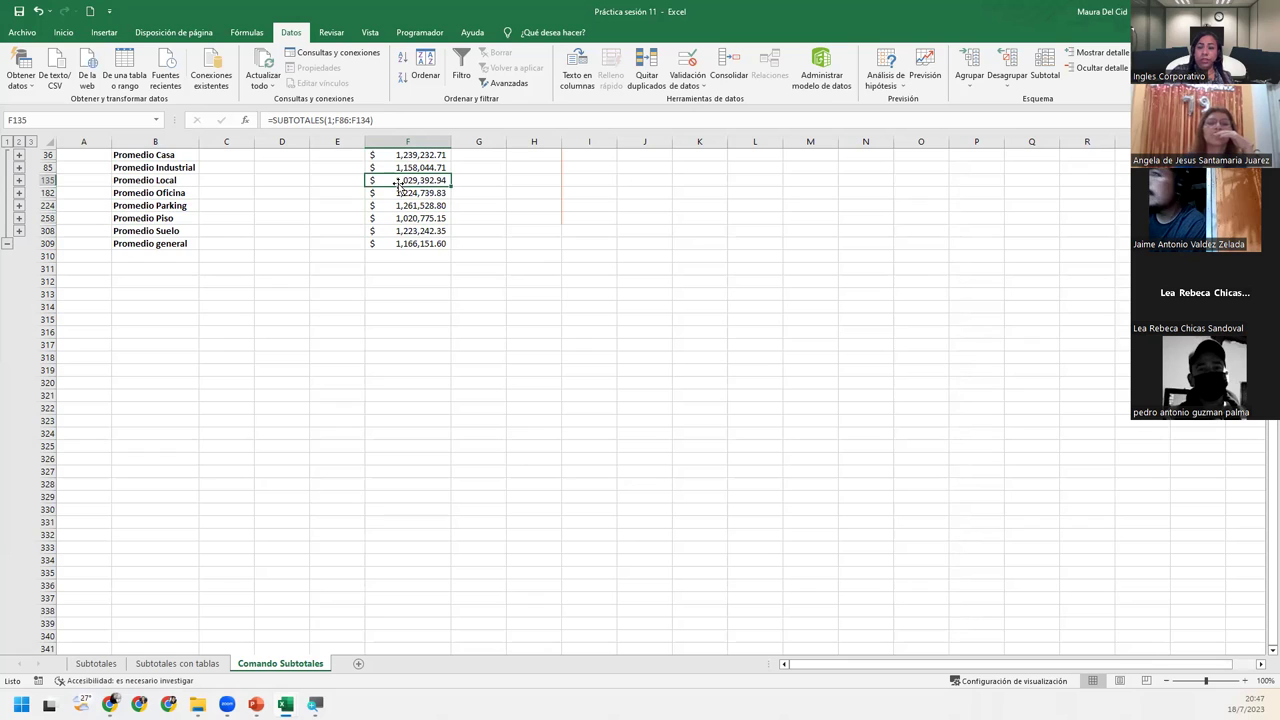
left_click(328, 119)
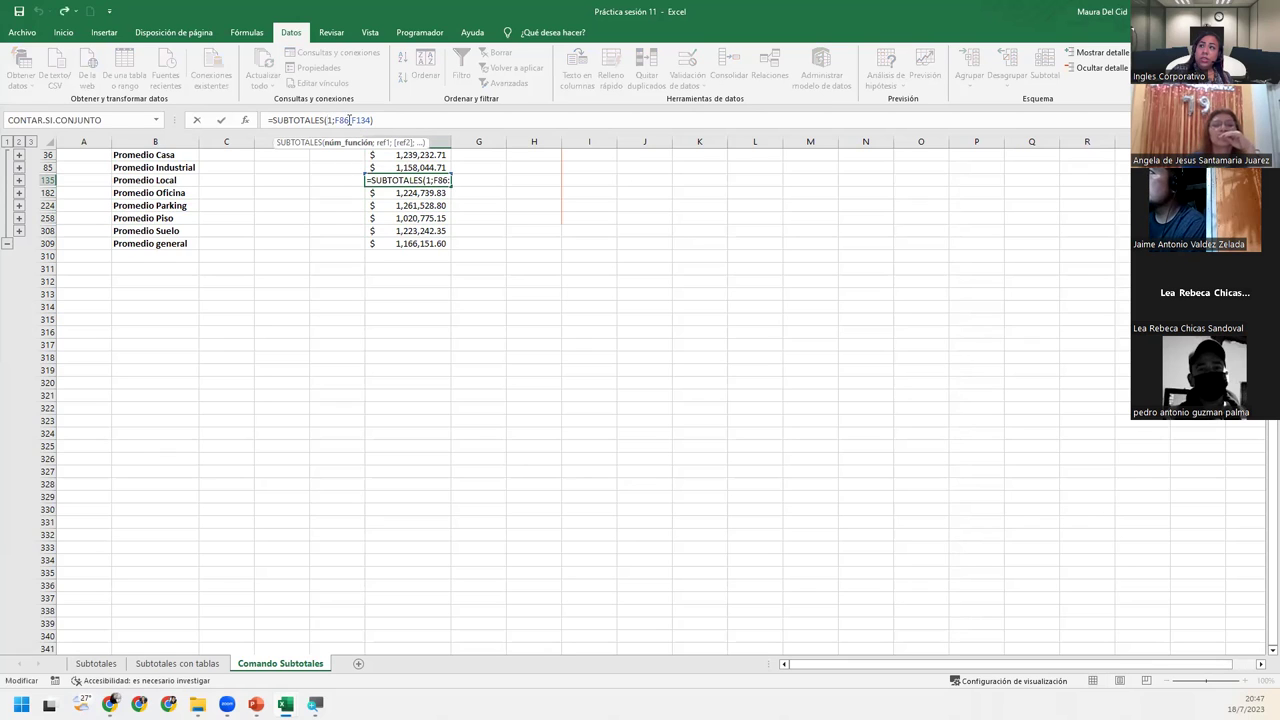
left_click(336, 142)
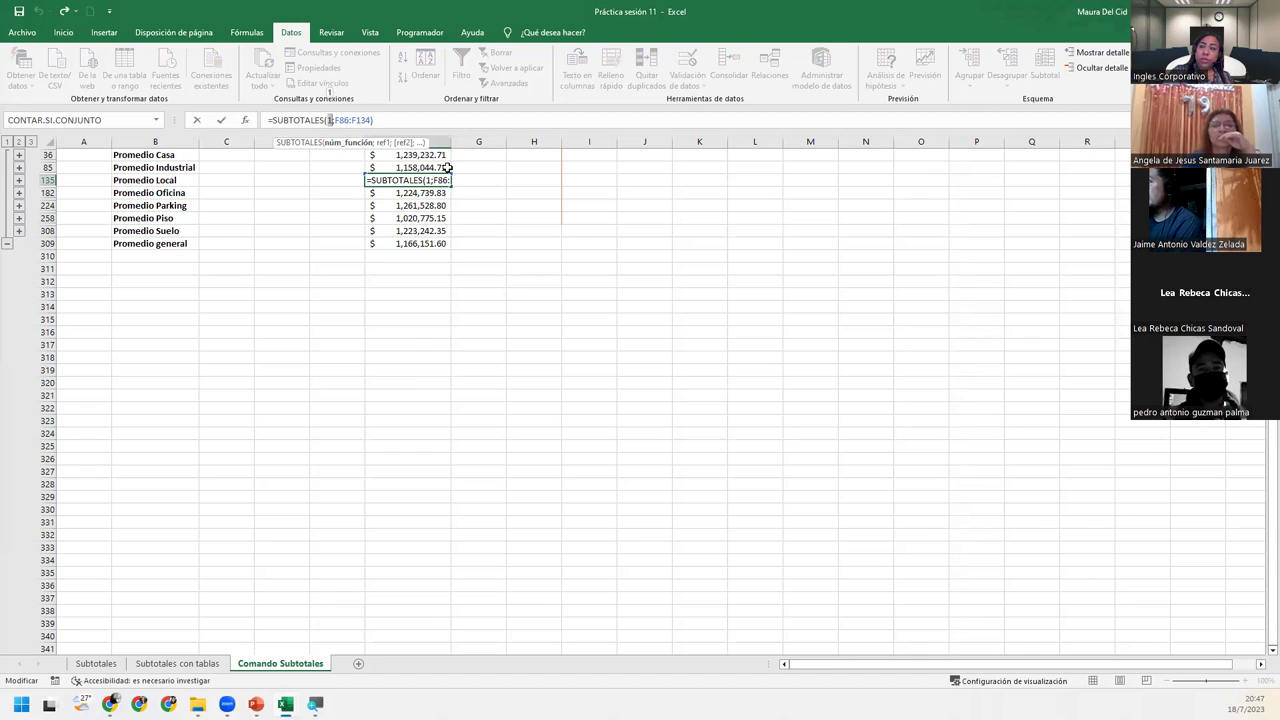
key("Return")
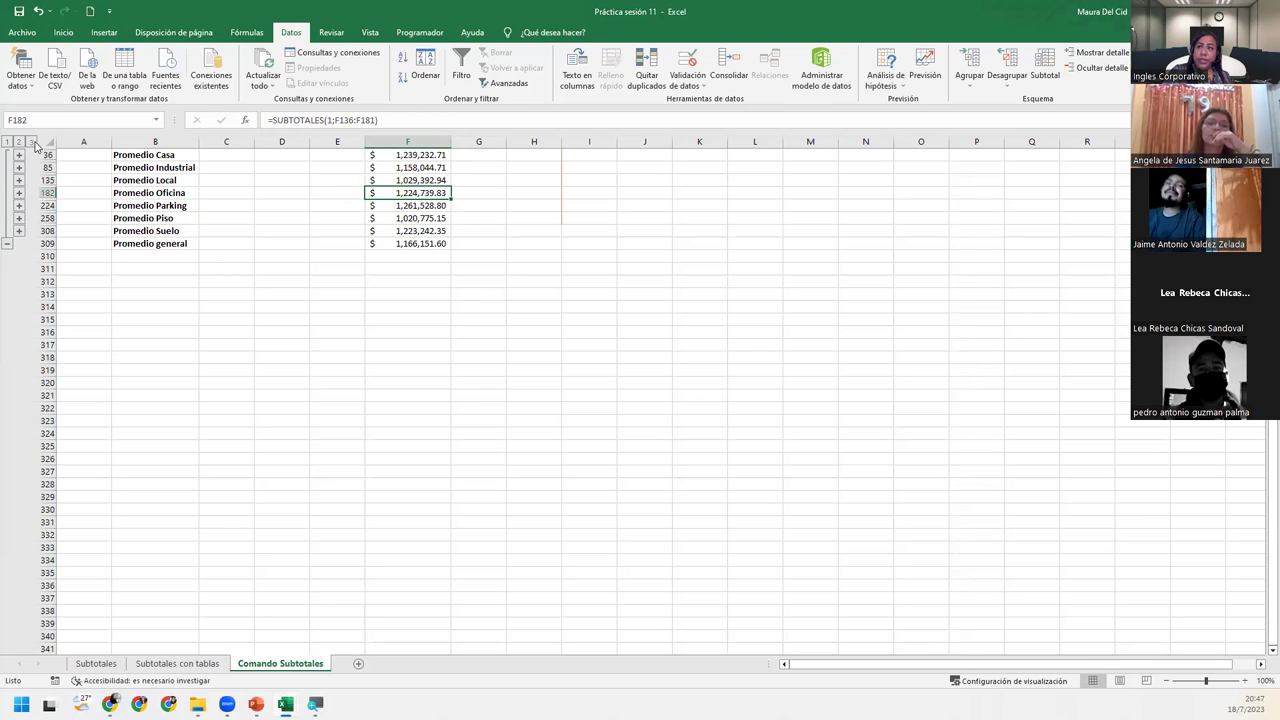
Switch to outline level 3 so every property row shows above its type average
left_click(32, 142)
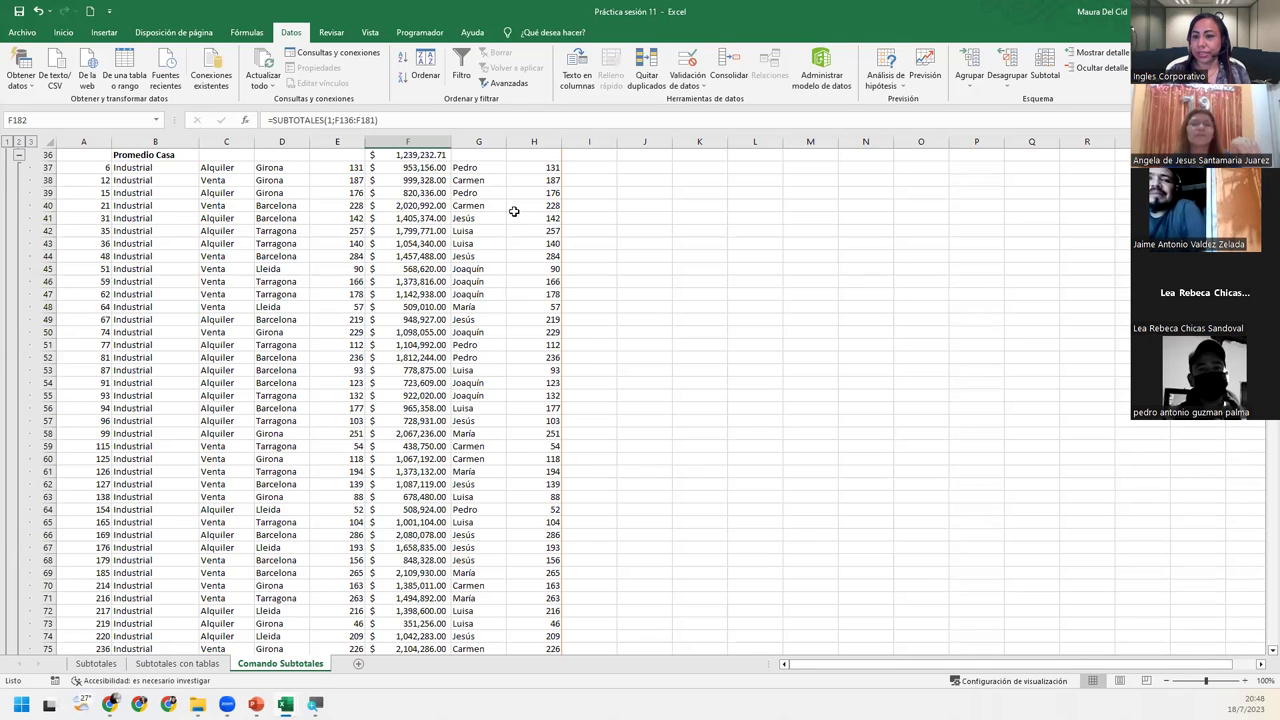
left_click(257, 345)
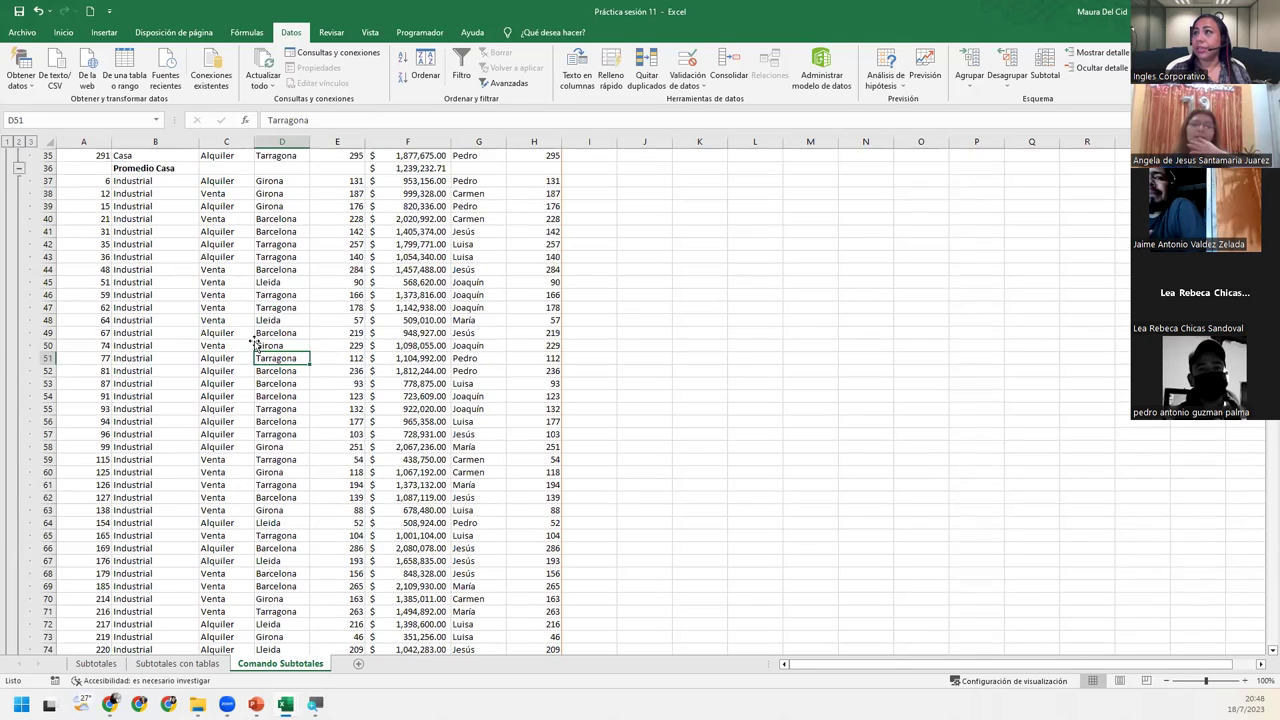
scroll(255, 343, "up", 11)
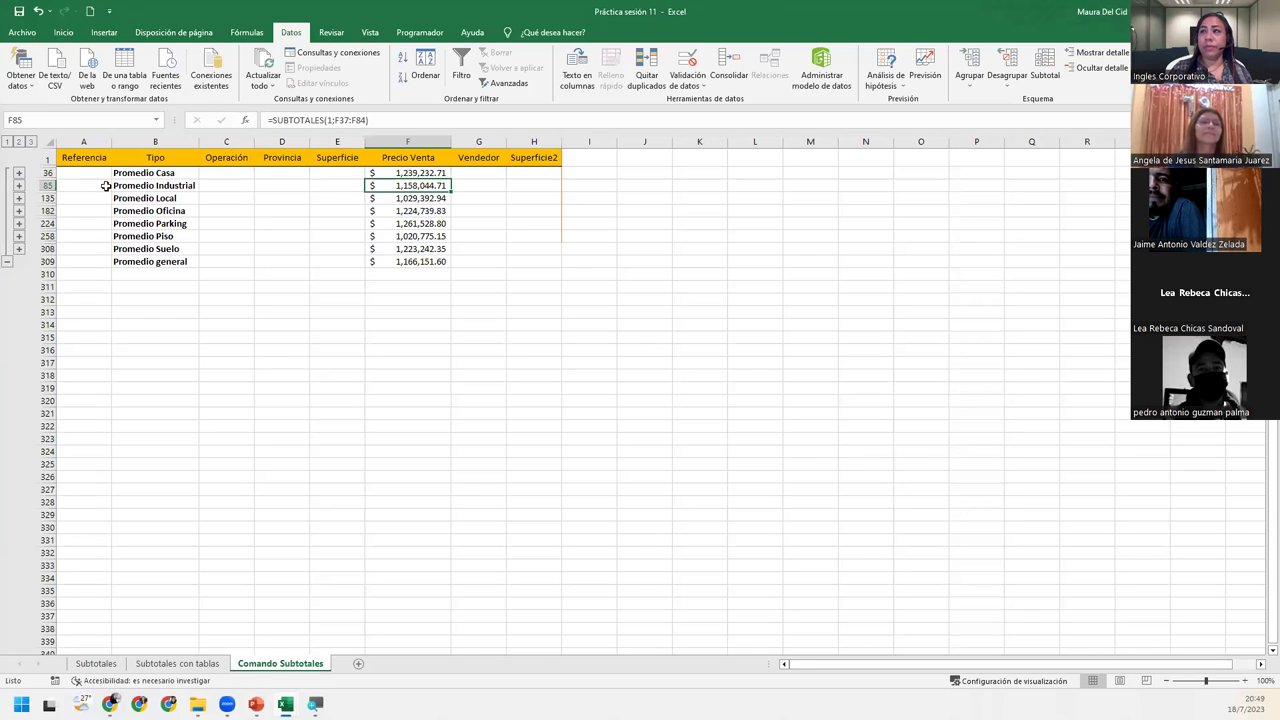
left_click_drag(152, 185, 290, 186)
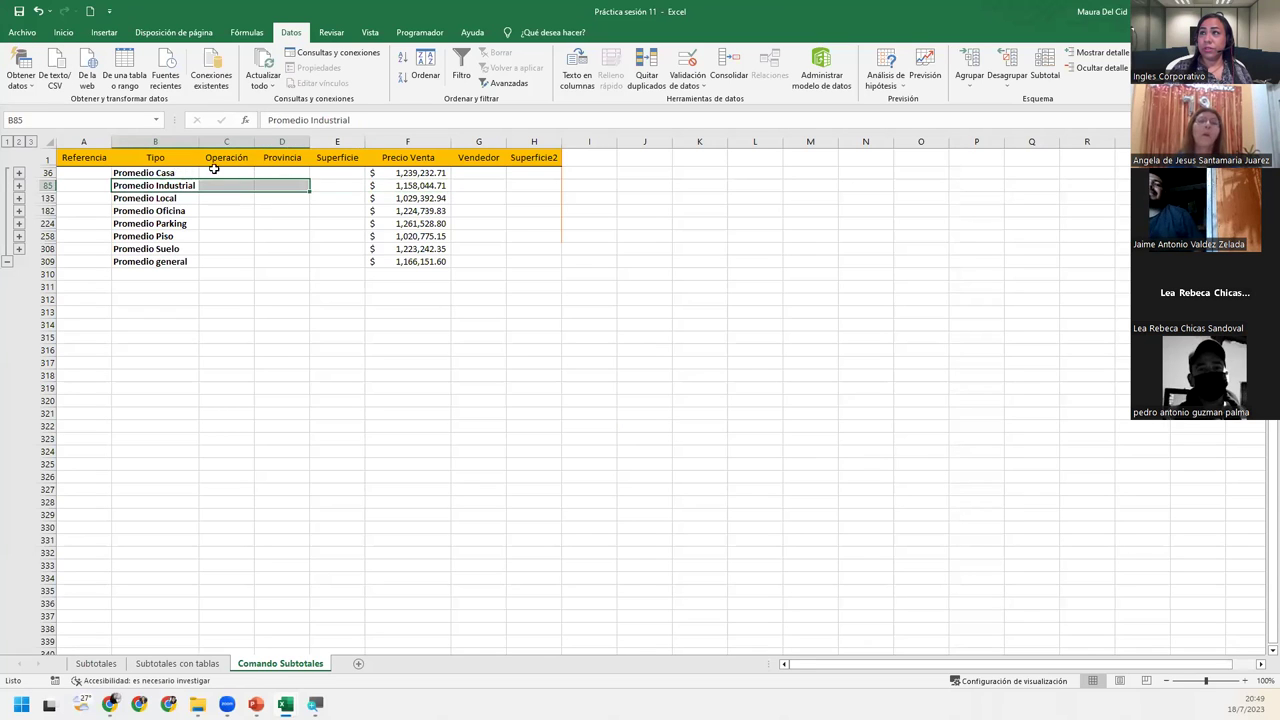
left_click_drag(185, 172, 430, 262)
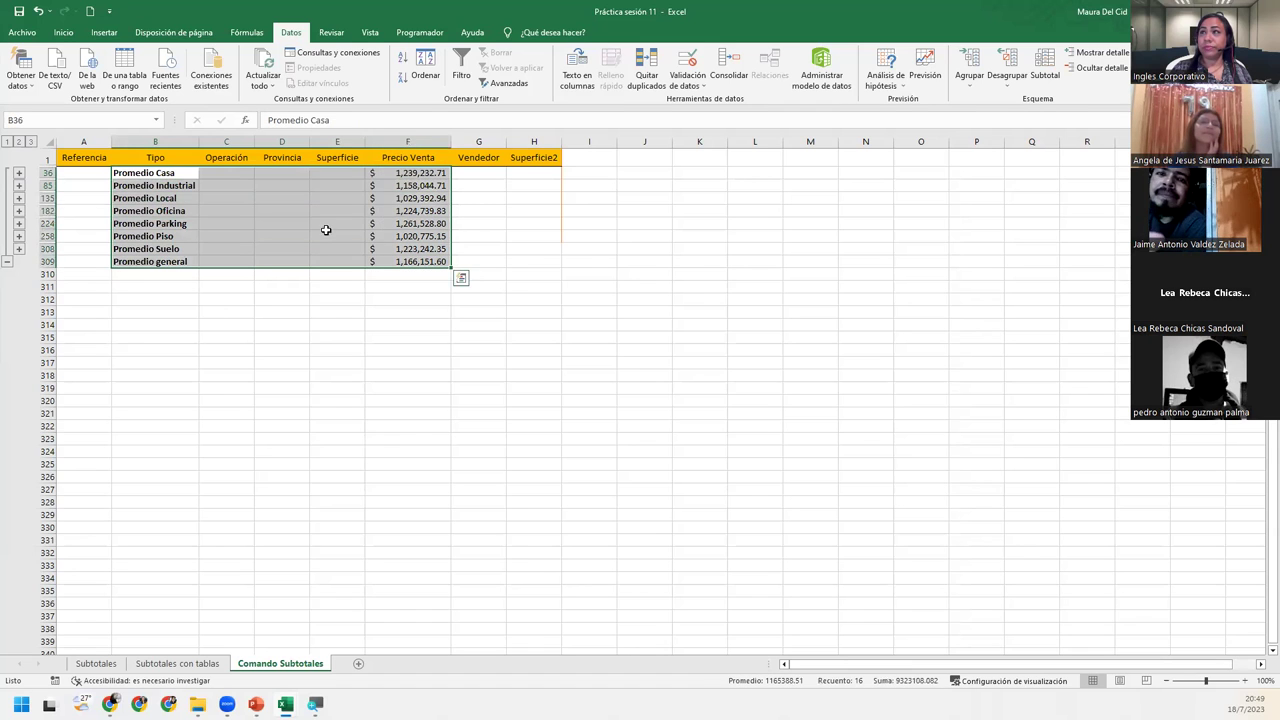
left_click(150, 198)
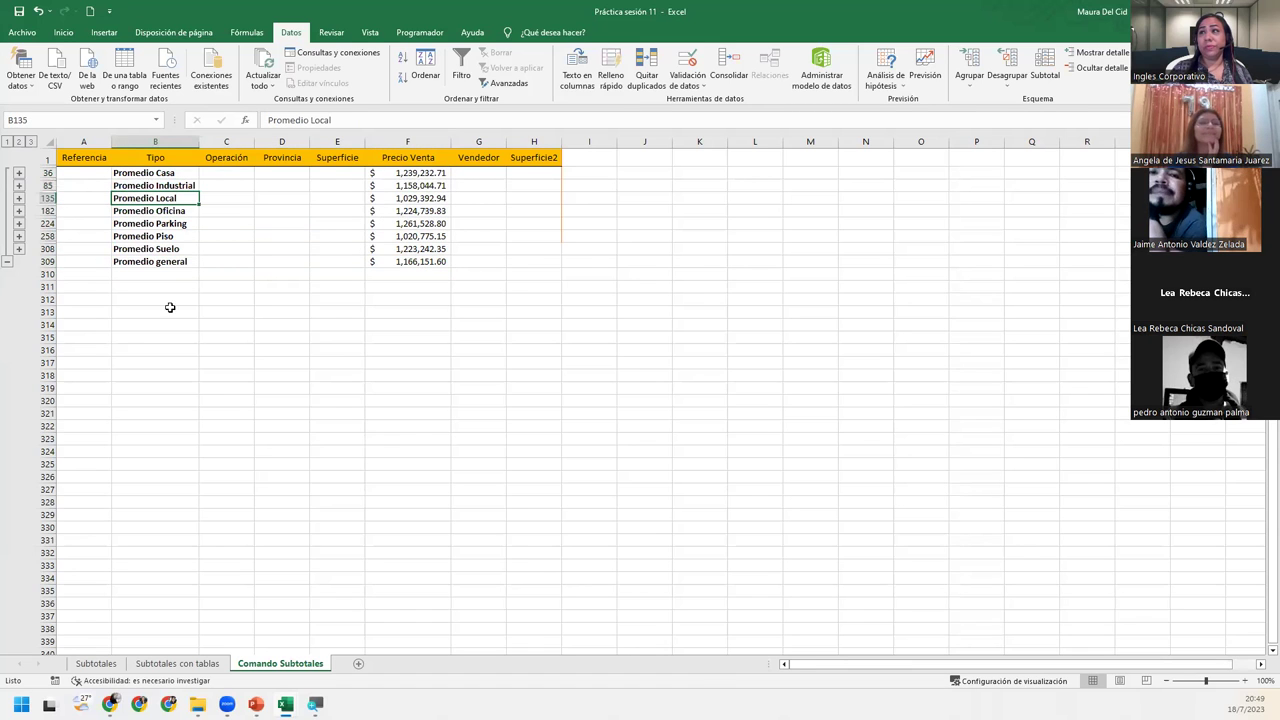
left_click(157, 272)
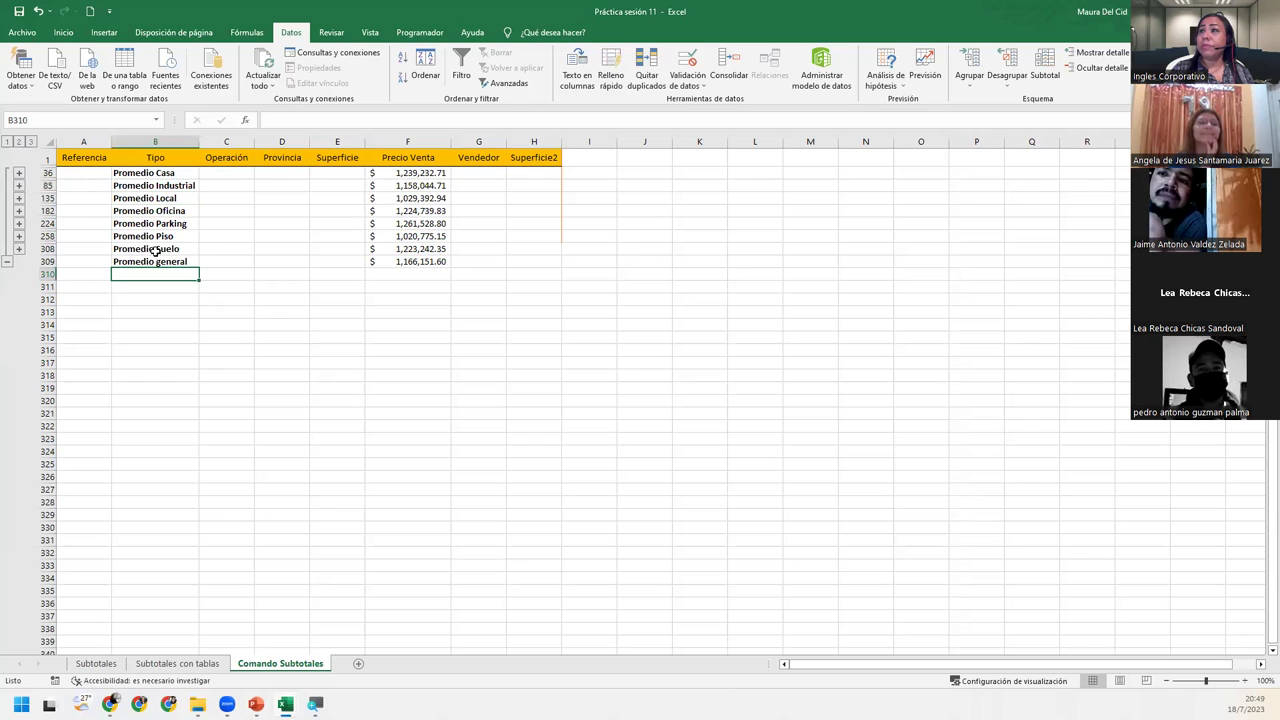
left_click(150, 236)
left_click(150, 211)
left_click(152, 185)
left_click(155, 174)
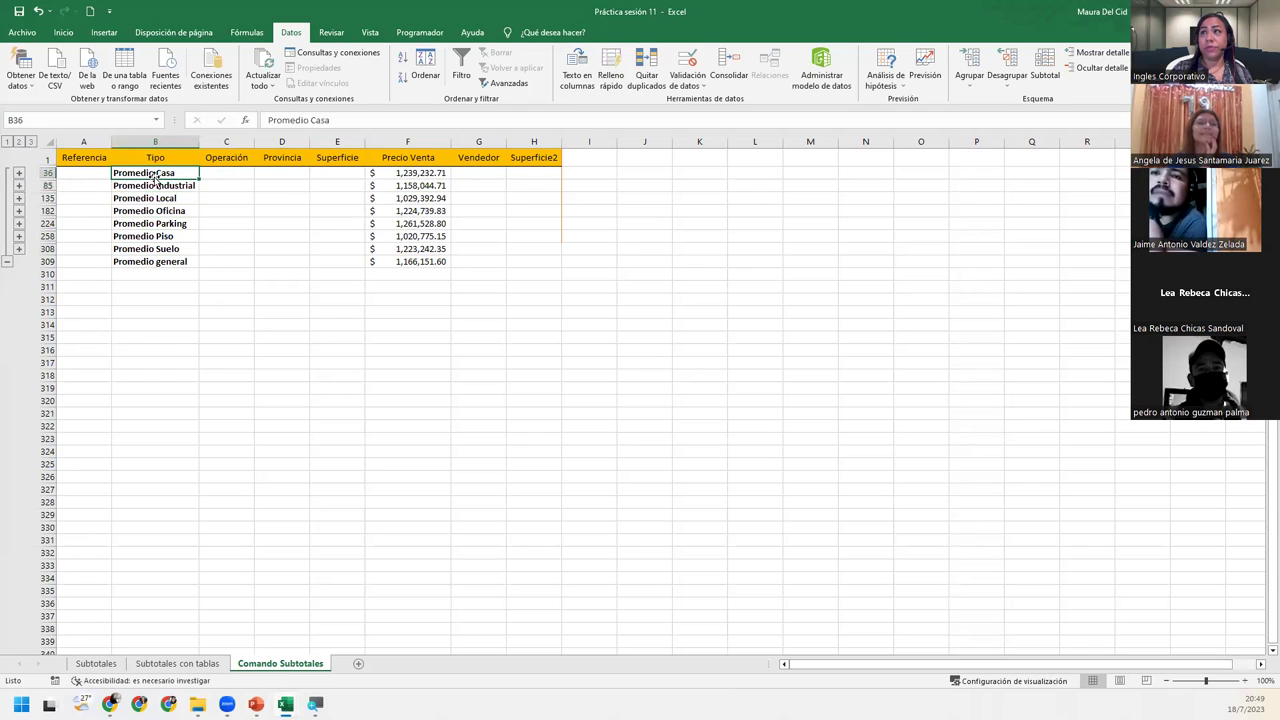
left_click(153, 263)
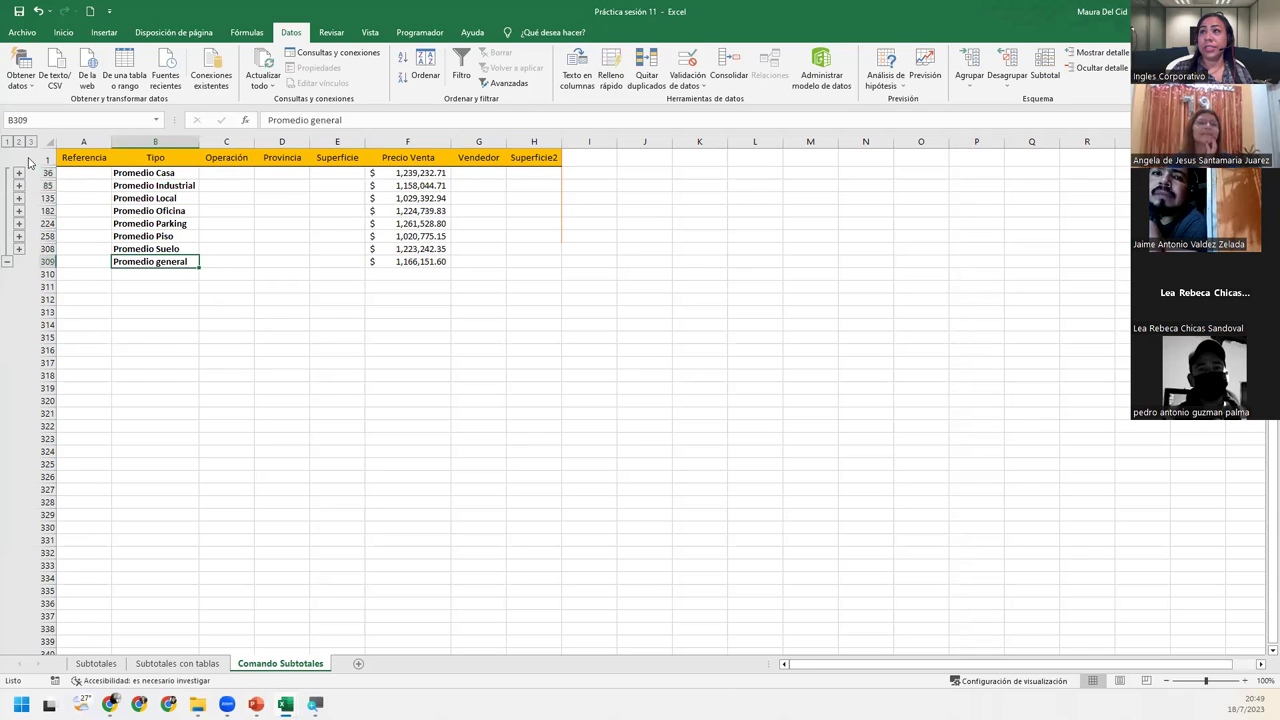
left_click(8, 143)
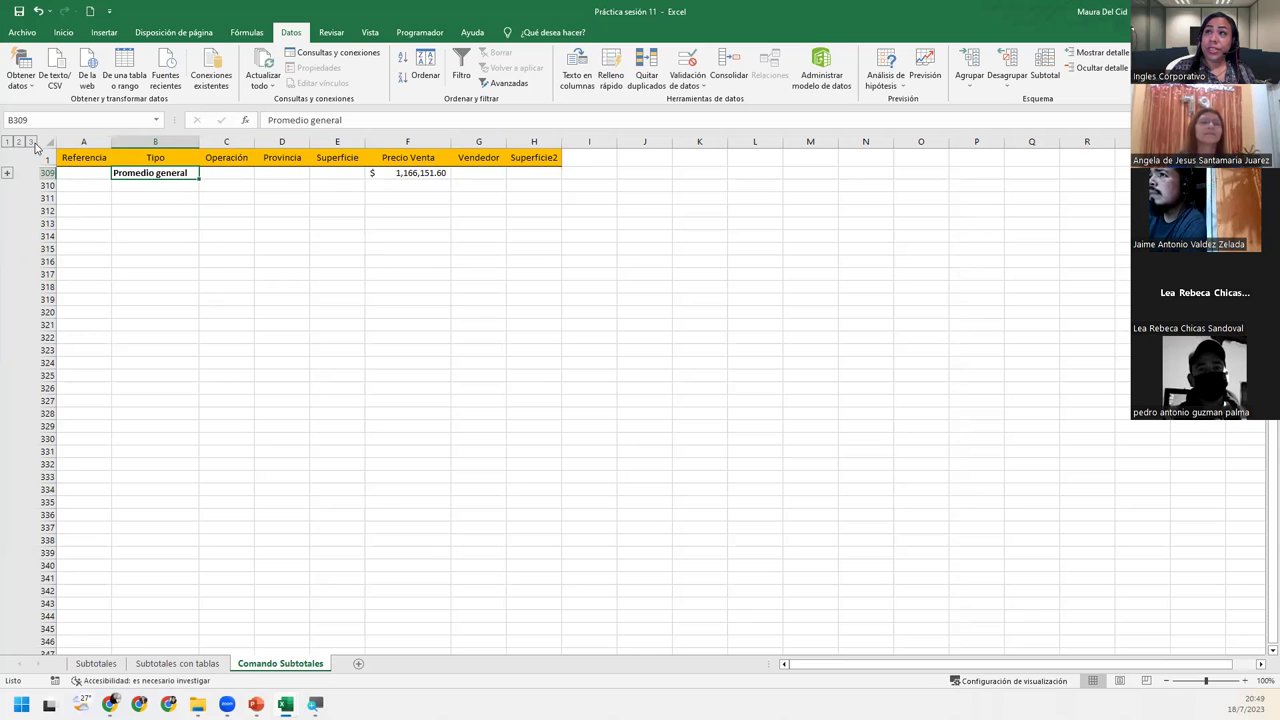
left_click(33, 142)
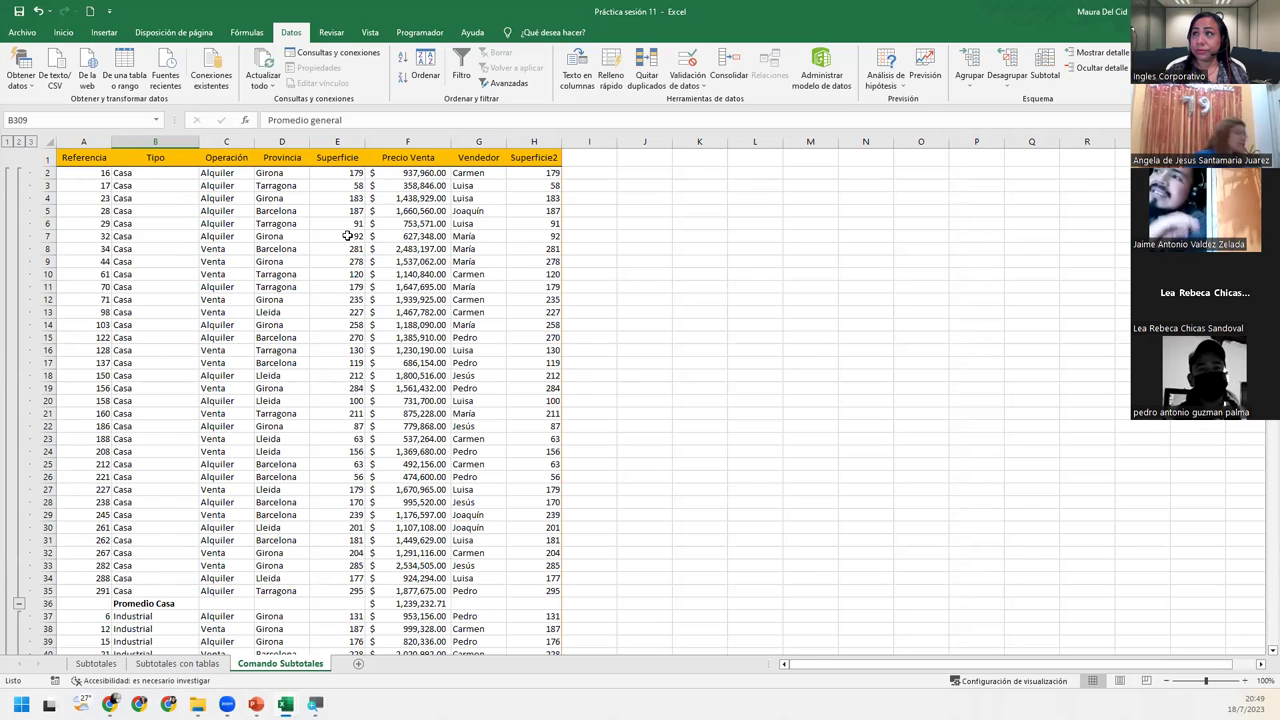
left_click(240, 298)
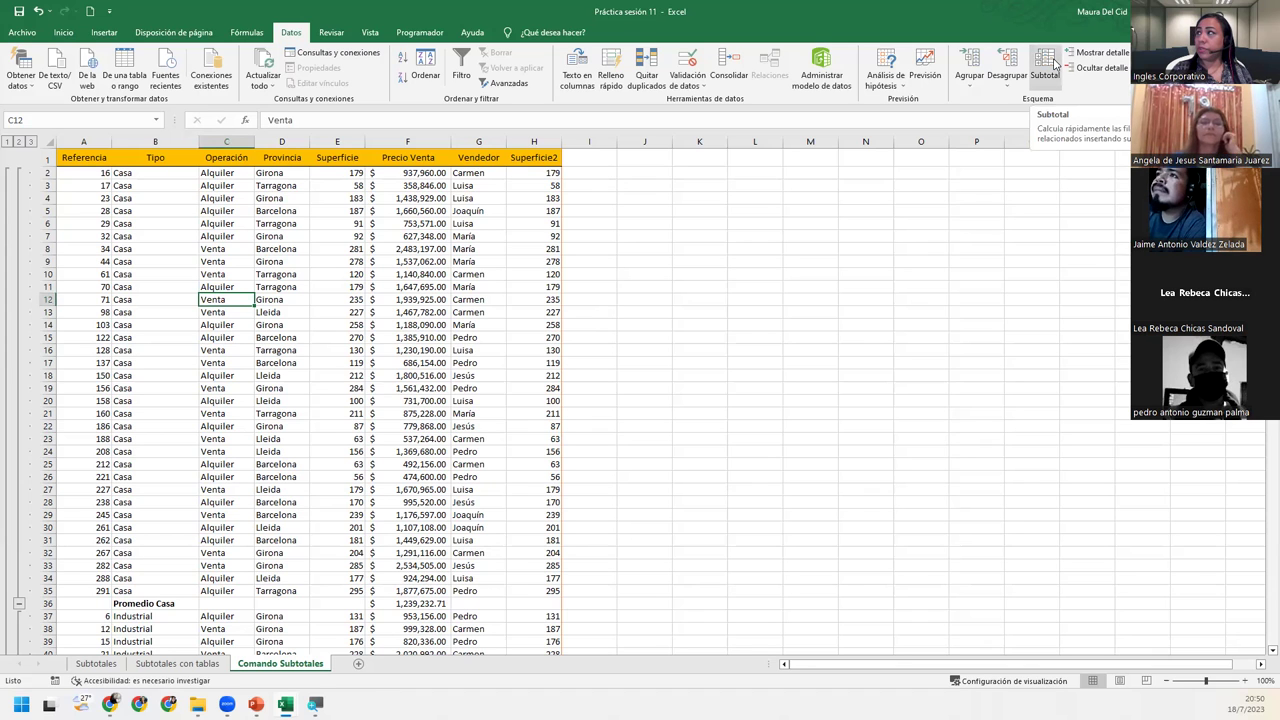
Remove all Promedio subtotals via Quitar todos, then select a Provincia cell
left_click(1055, 64)
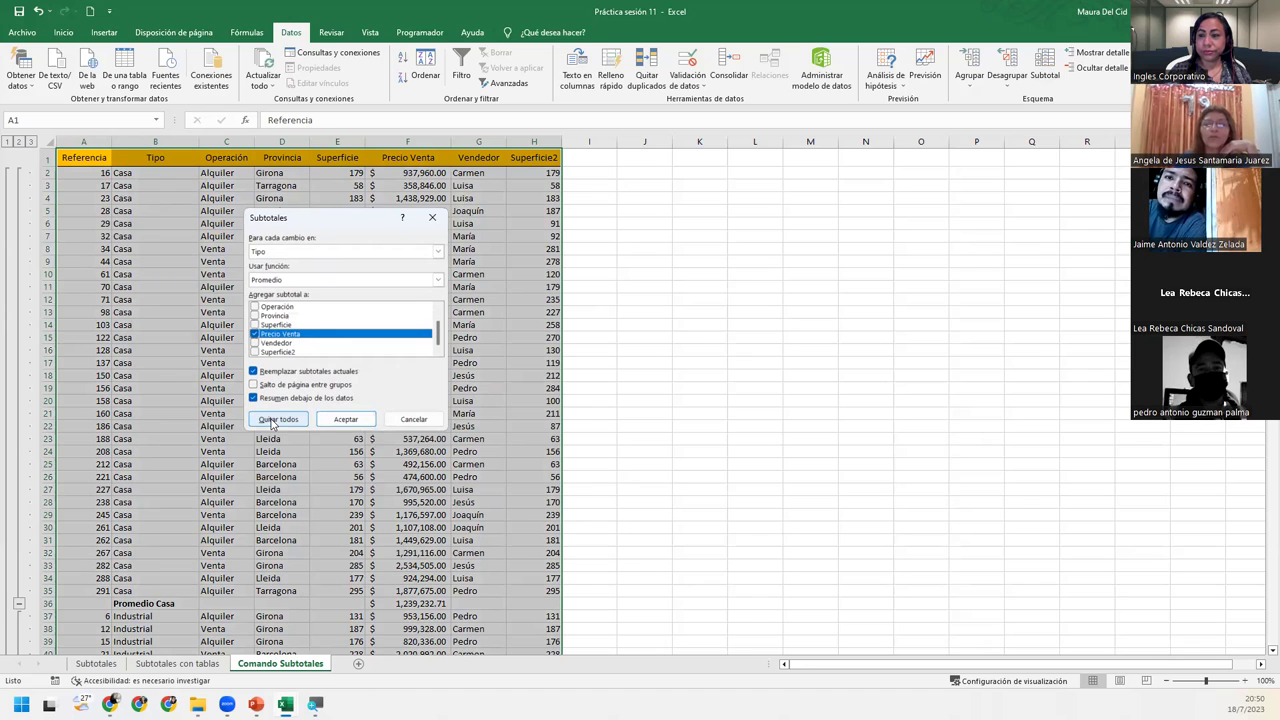
left_click(271, 421)
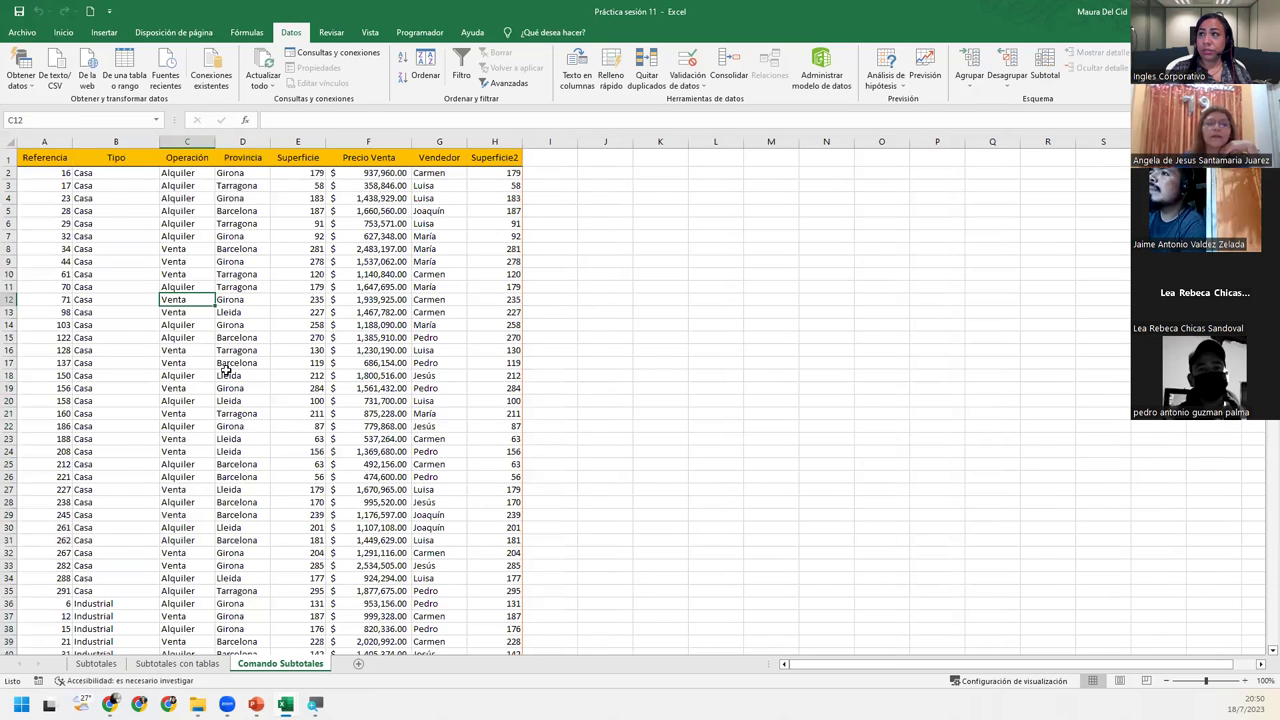
left_click(252, 249)
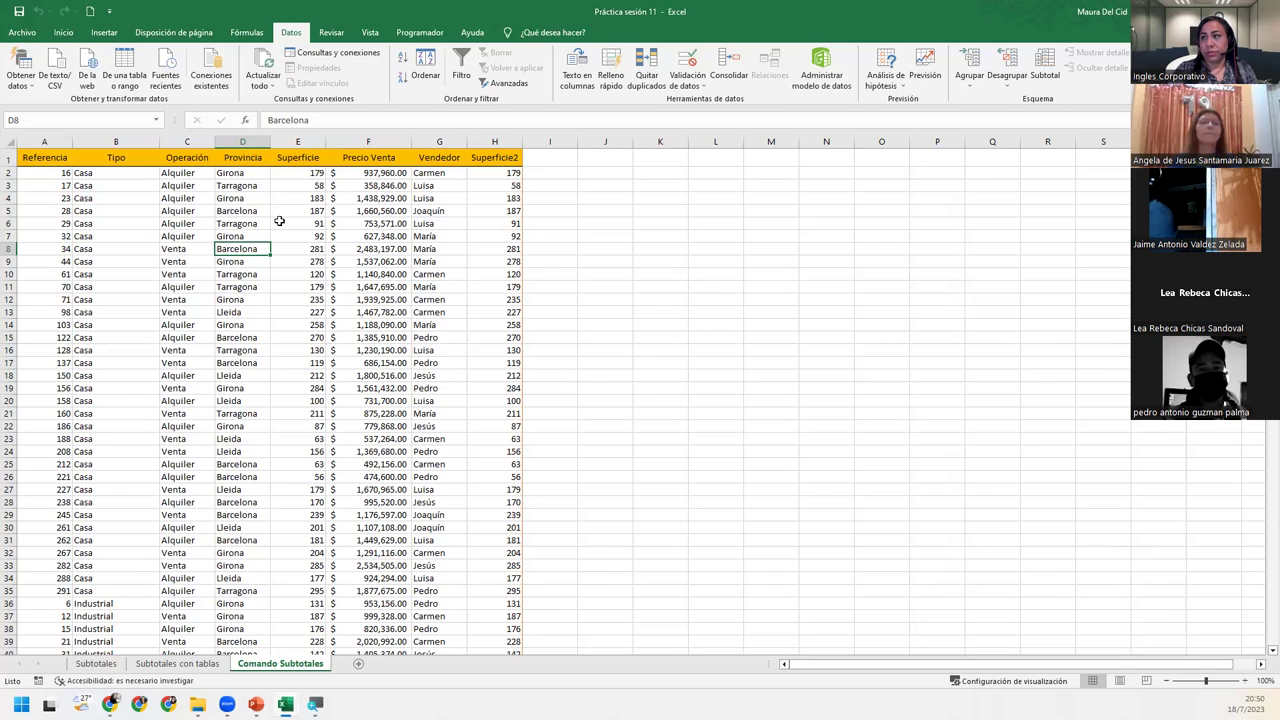
Add Suma subtotals at each change in Provincia
left_click(1045, 67)
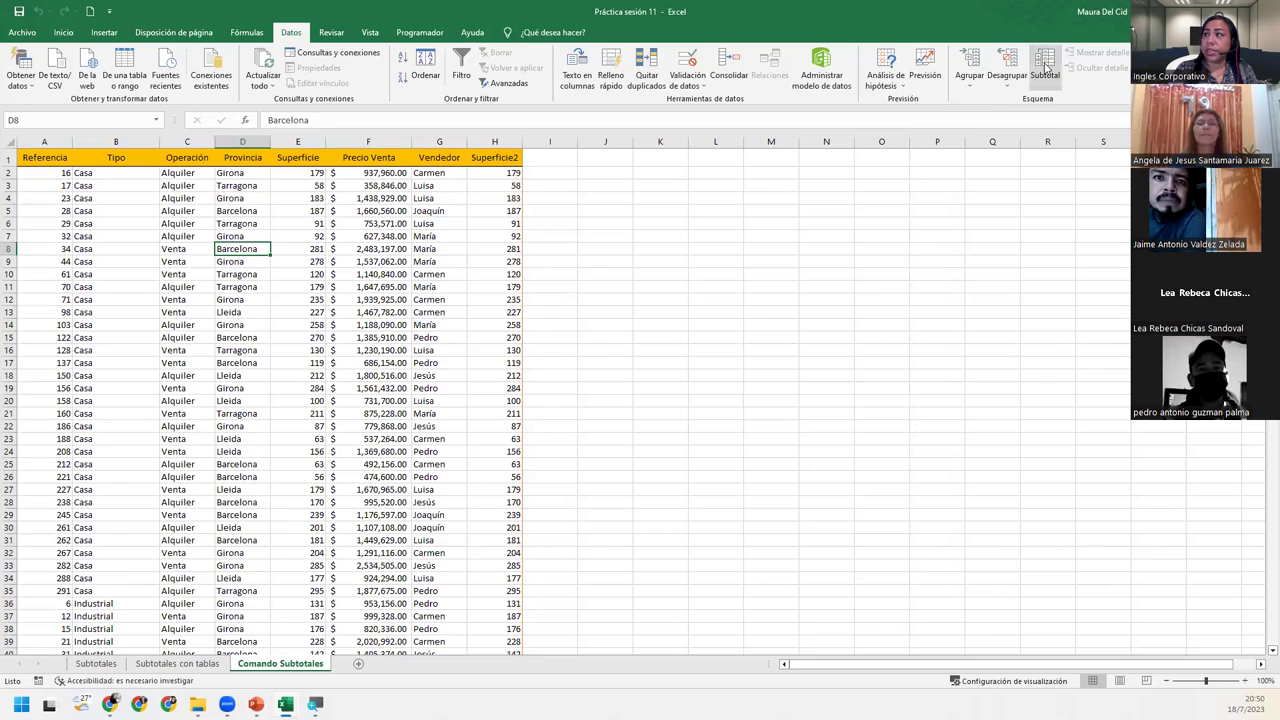
left_click(369, 256)
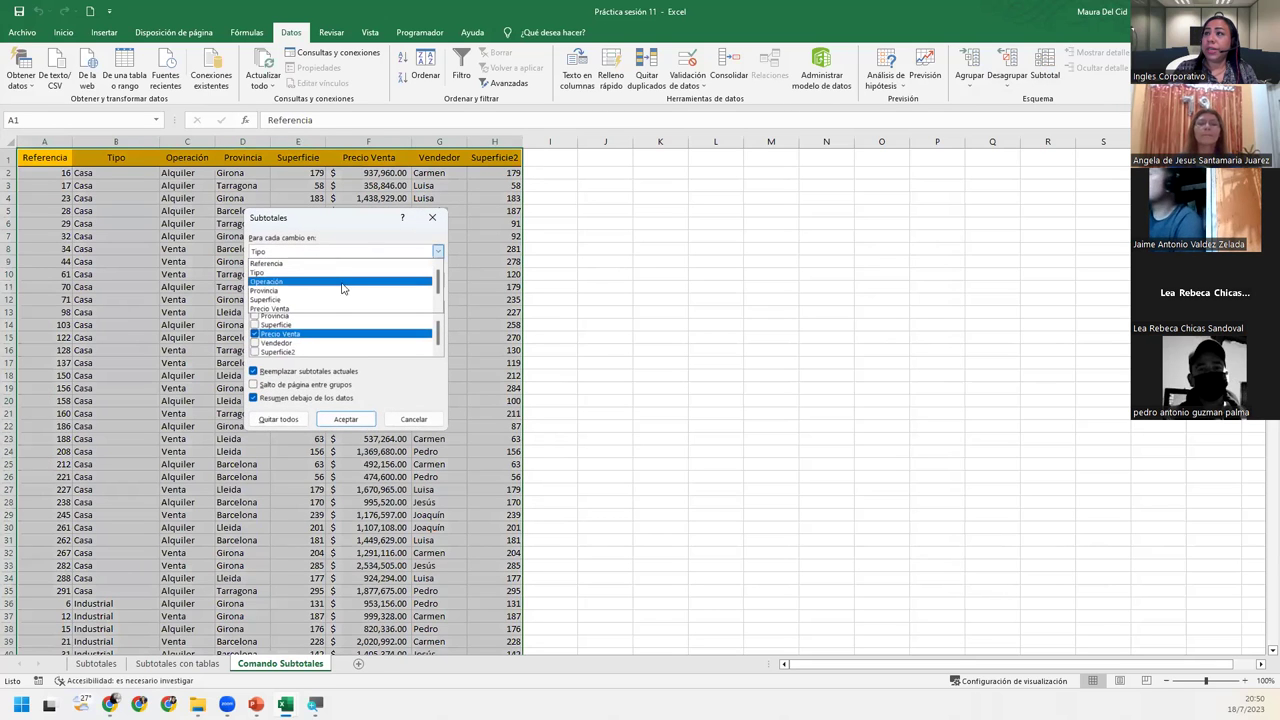
left_click(340, 291)
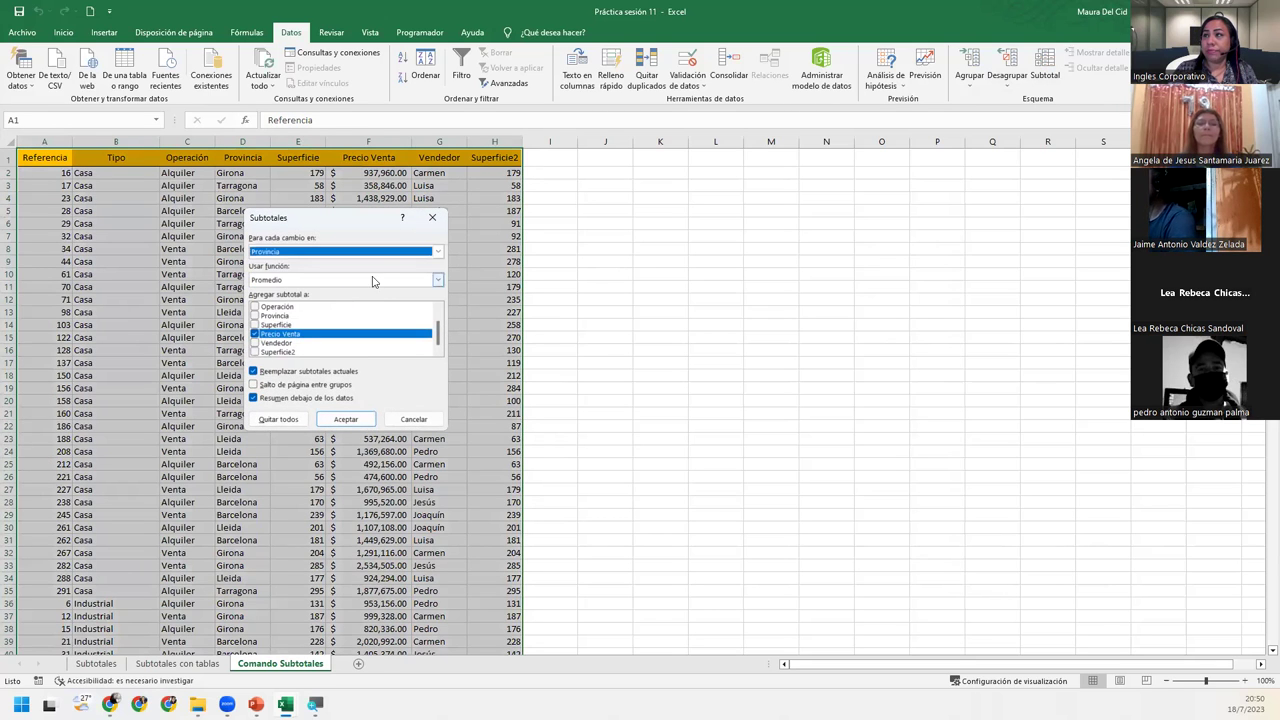
left_click(352, 280)
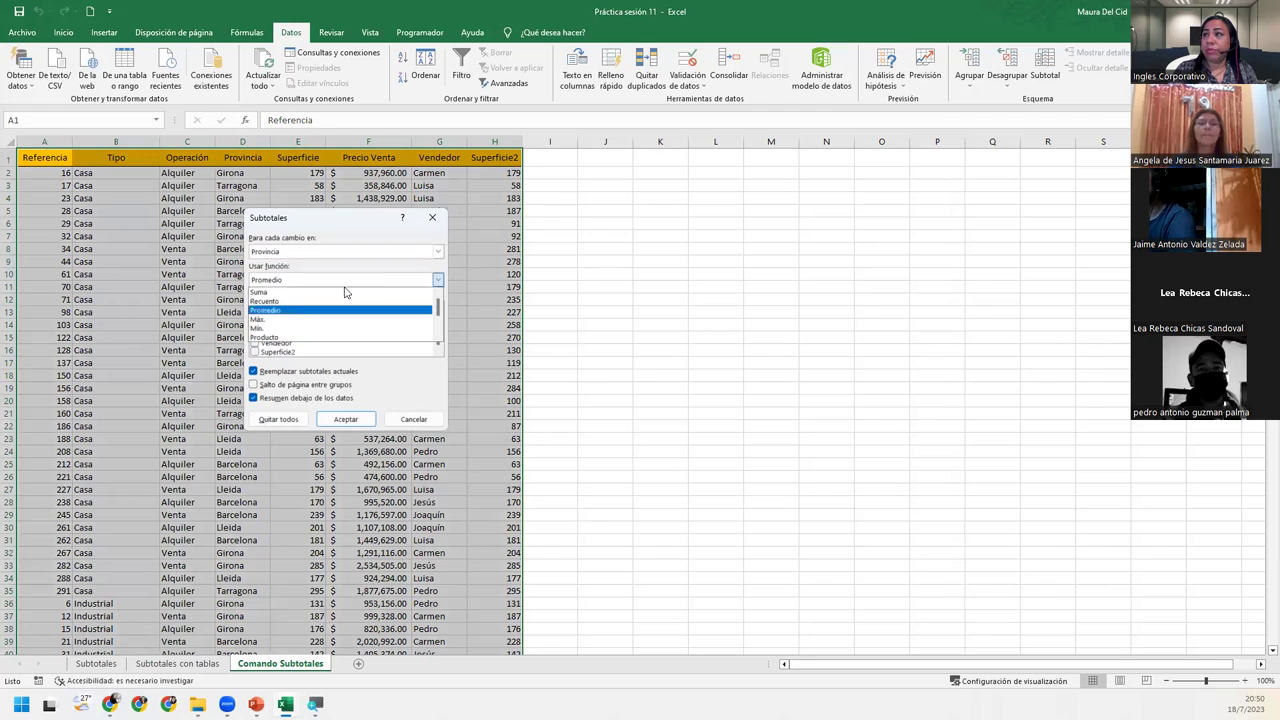
left_click(290, 292)
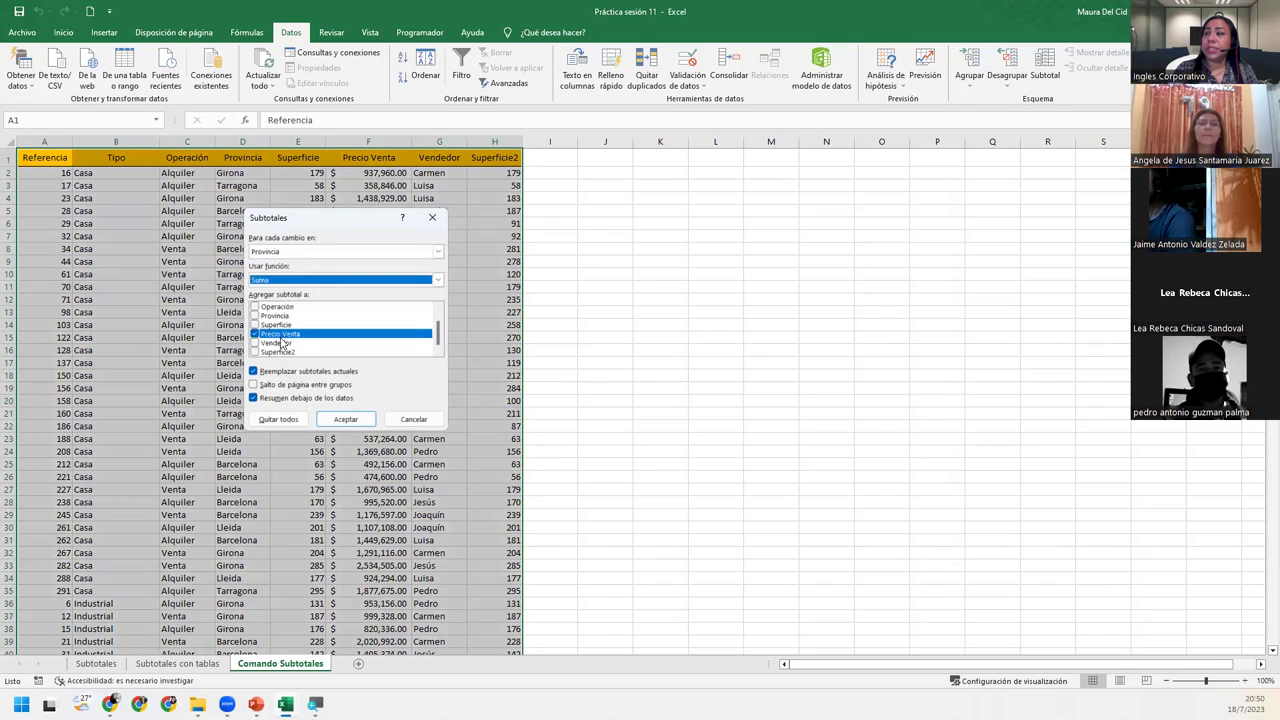
left_click(339, 421)
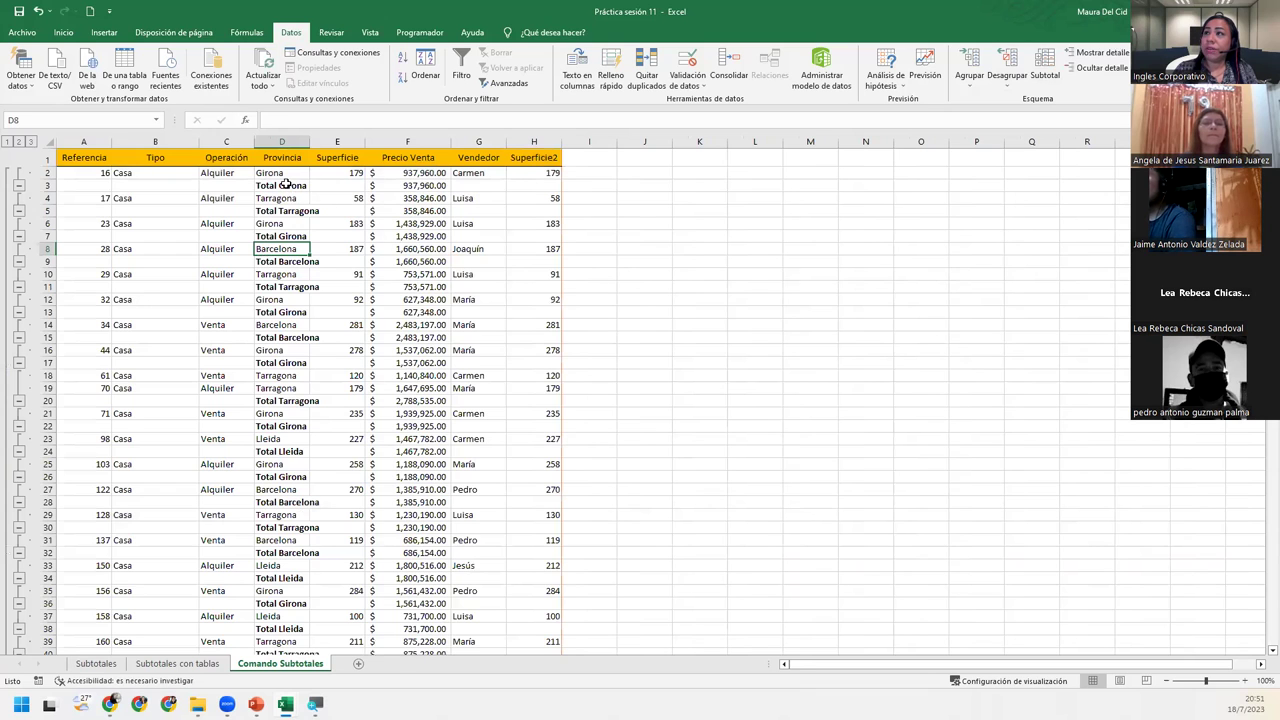
Check the Total Girona rows, collapse to the grand total, then expand all detail rows
key("Up")
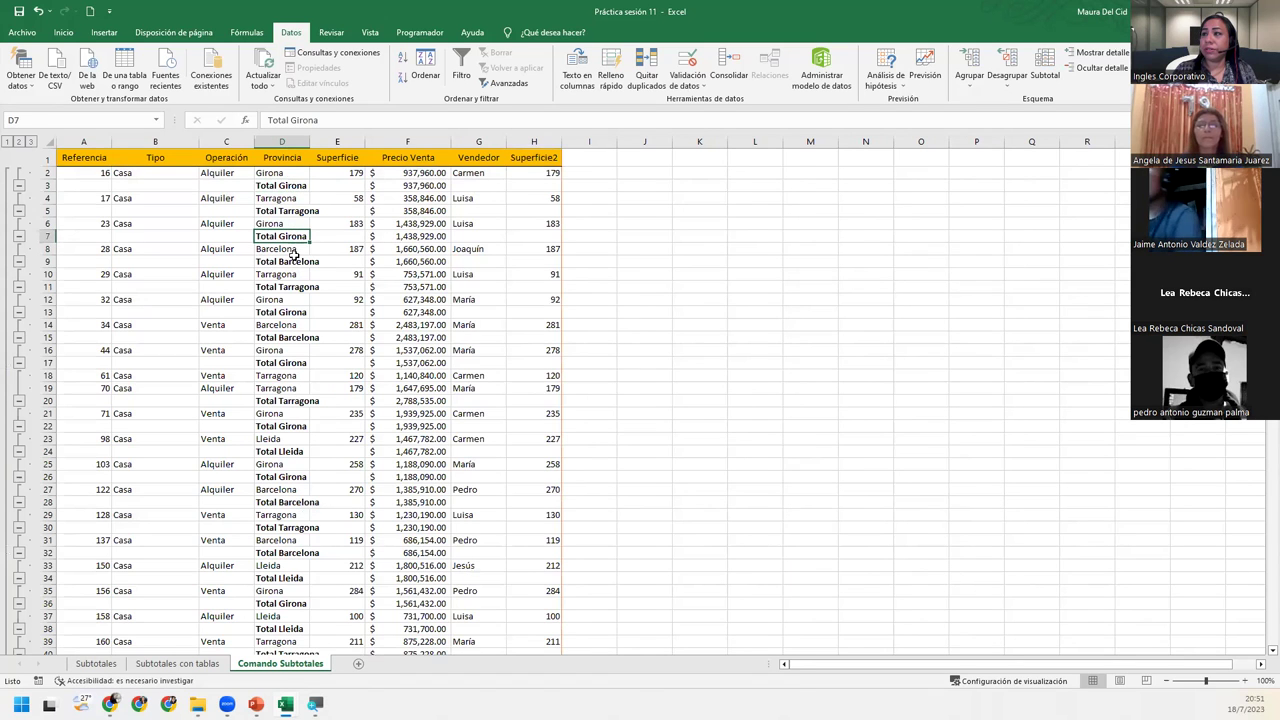
left_click(290, 477)
scroll(299, 531, "down", 7)
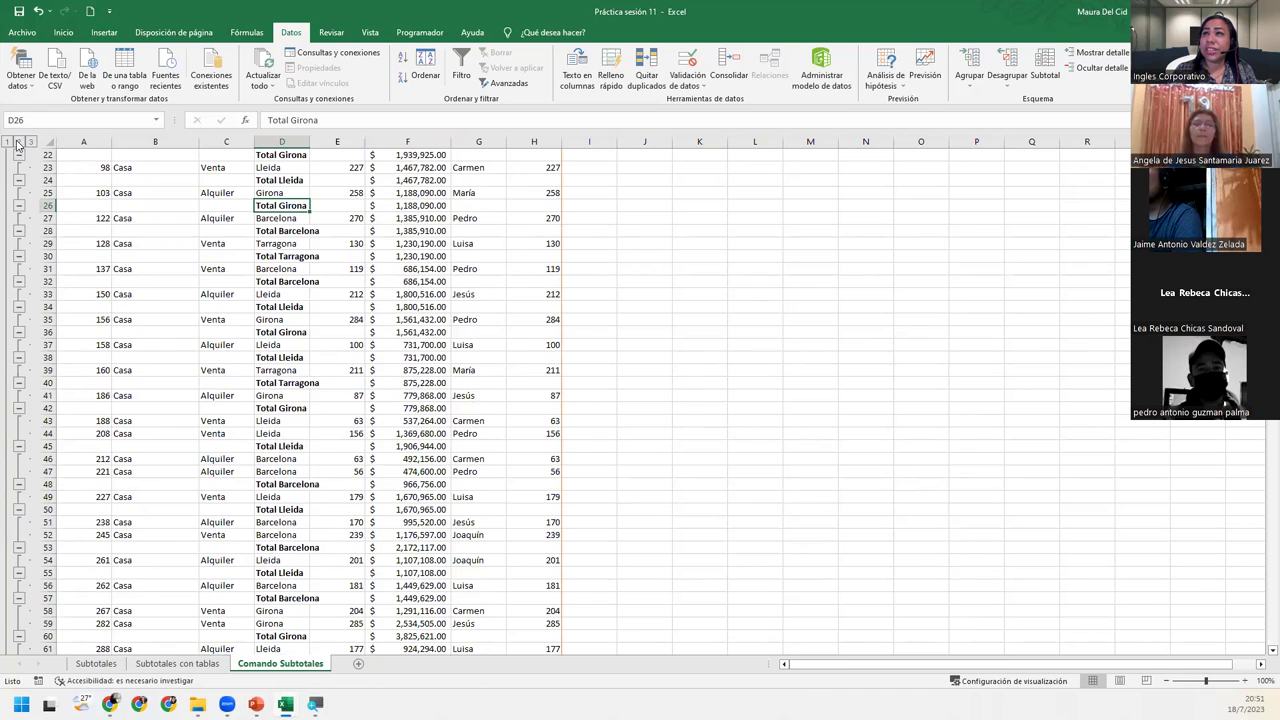
left_click(11, 142)
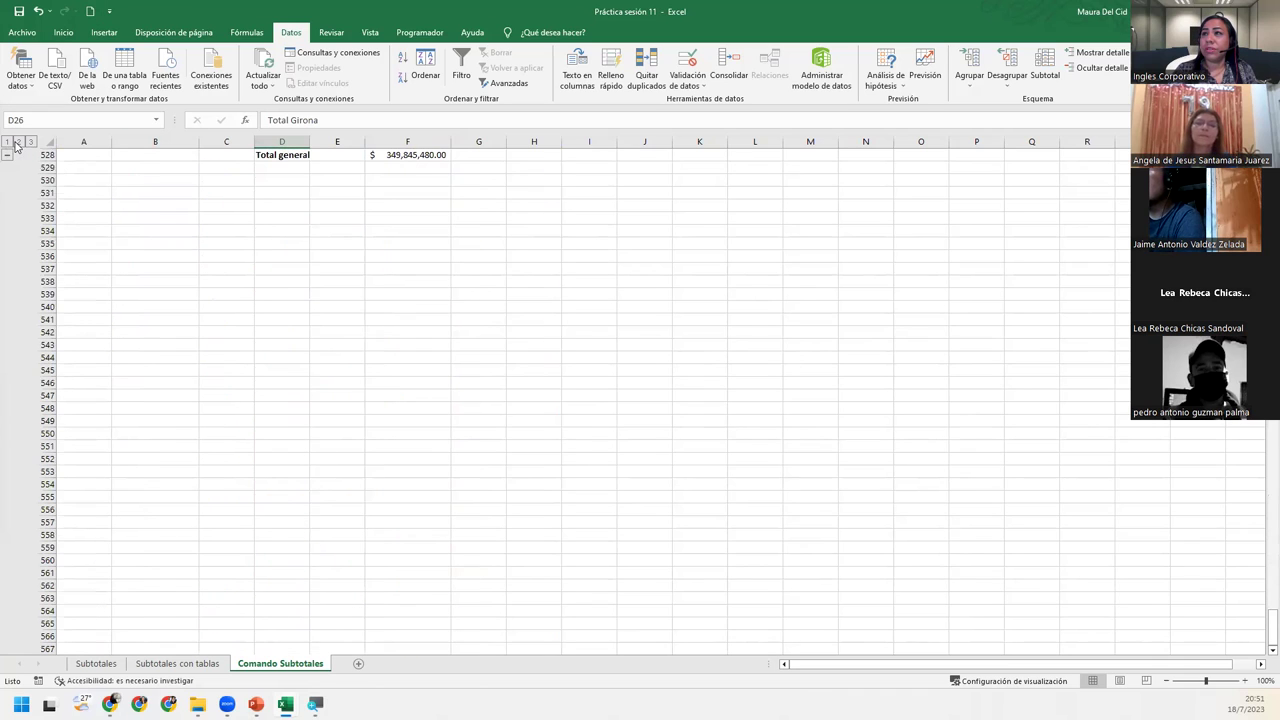
scroll(237, 253, "up", 8)
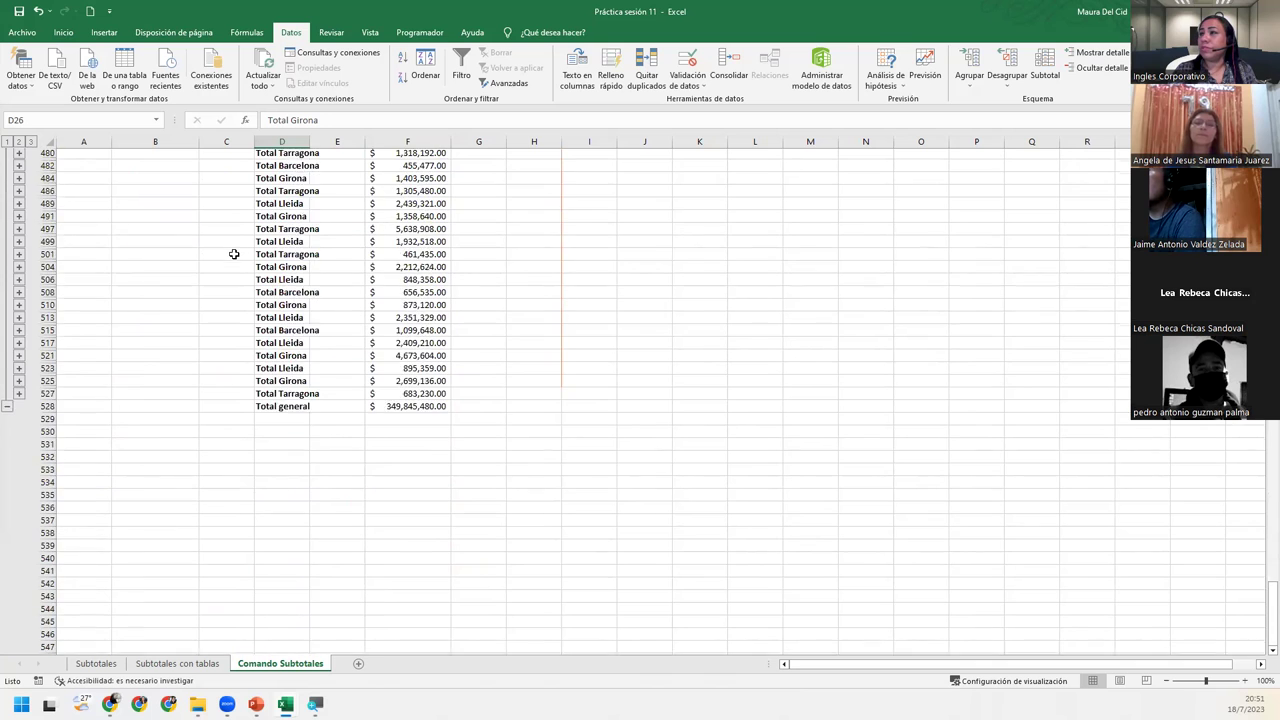
scroll(236, 253, "up", 6)
scroll(235, 253, "up", 4)
scroll(236, 240, "up", 4)
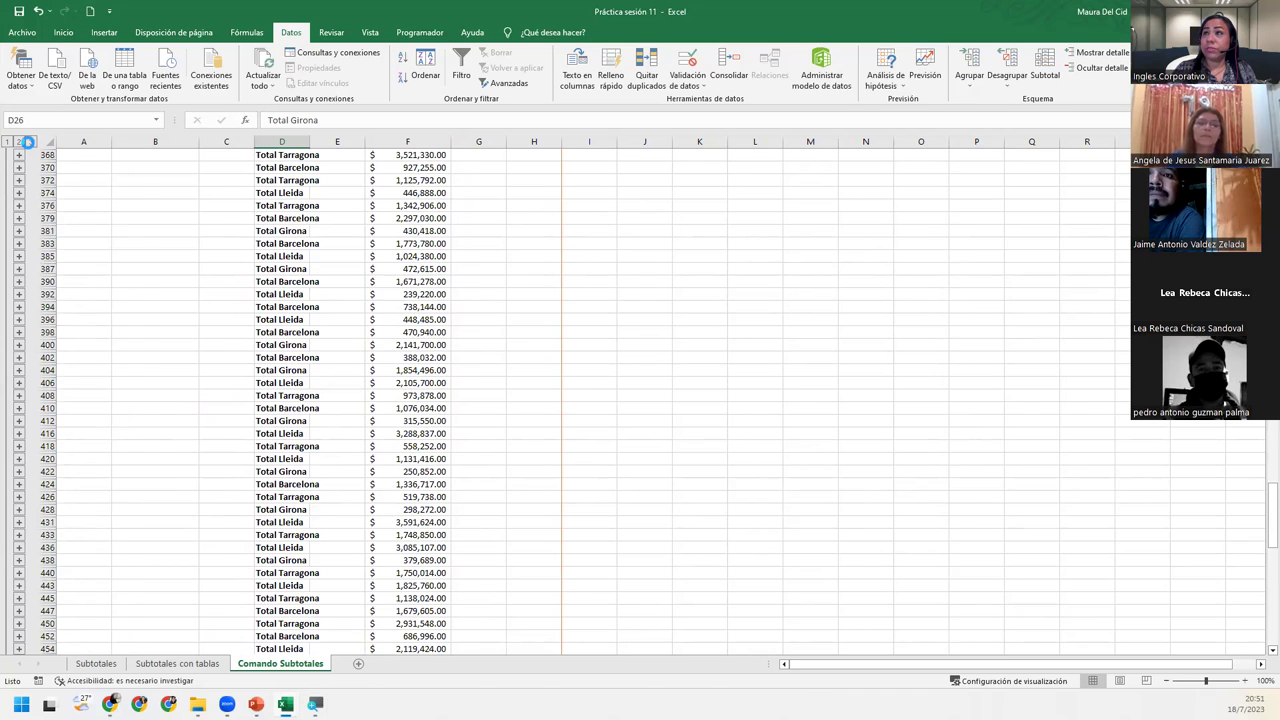
left_click(31, 142)
Remove all subtotals and select a cell in the Provincia column
left_click(1045, 65)
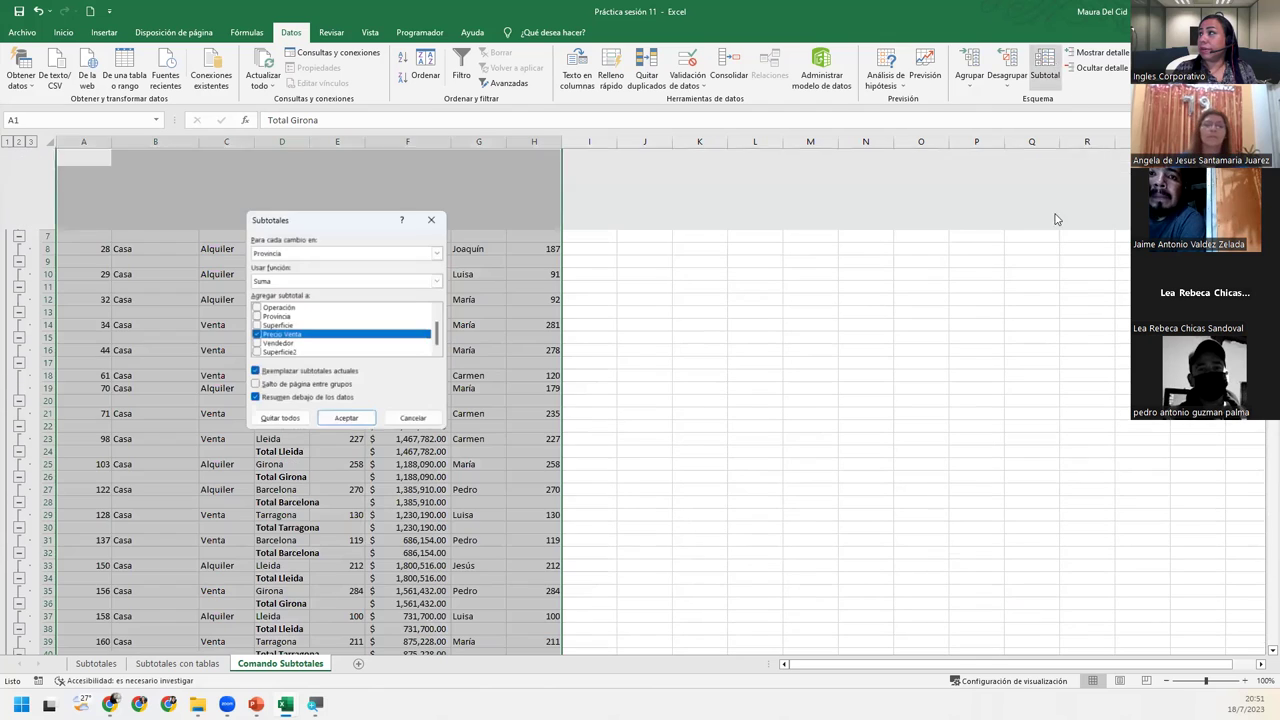
left_click(306, 424)
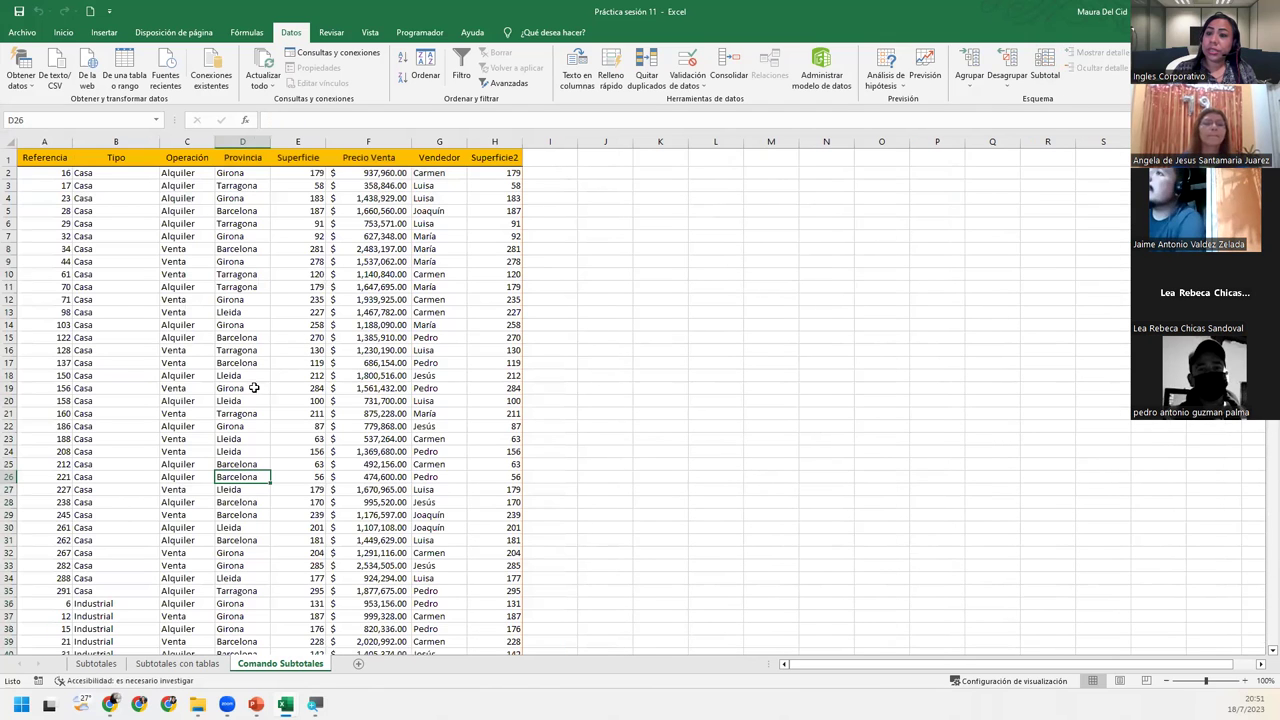
left_click(234, 199)
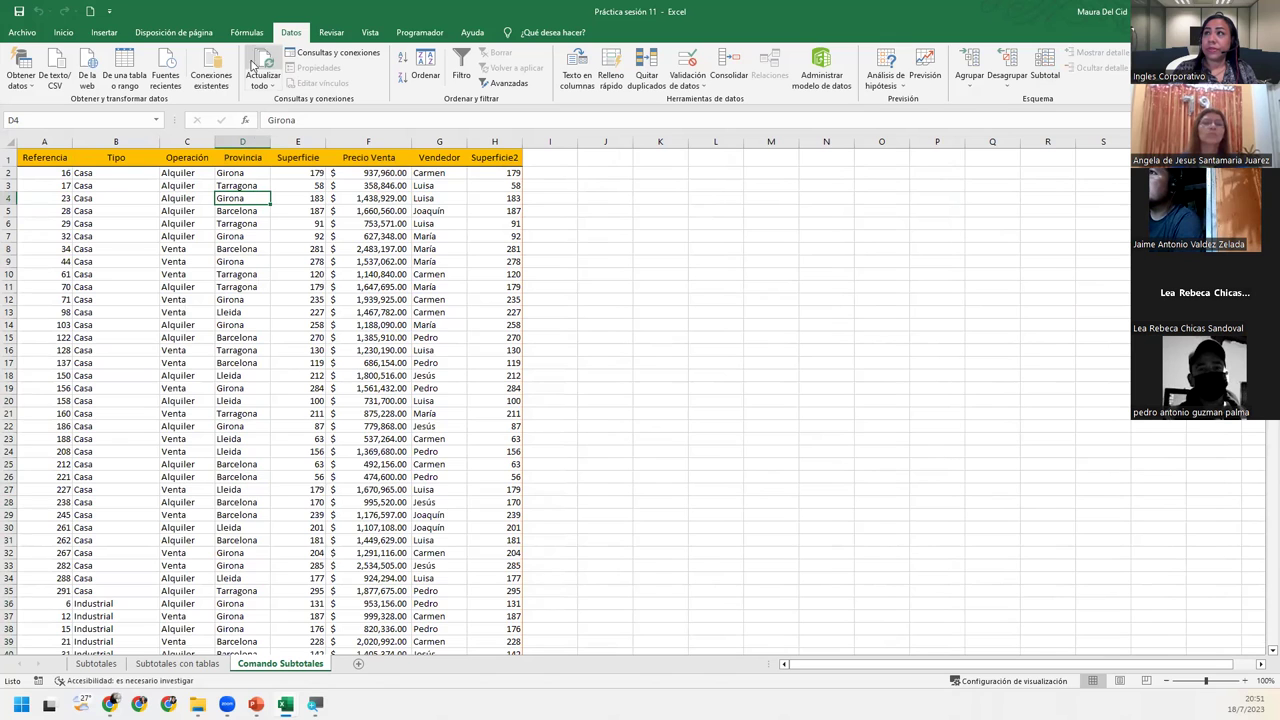
Sort the list by Provincia A to Z, trying Z to A in between
left_click(404, 57)
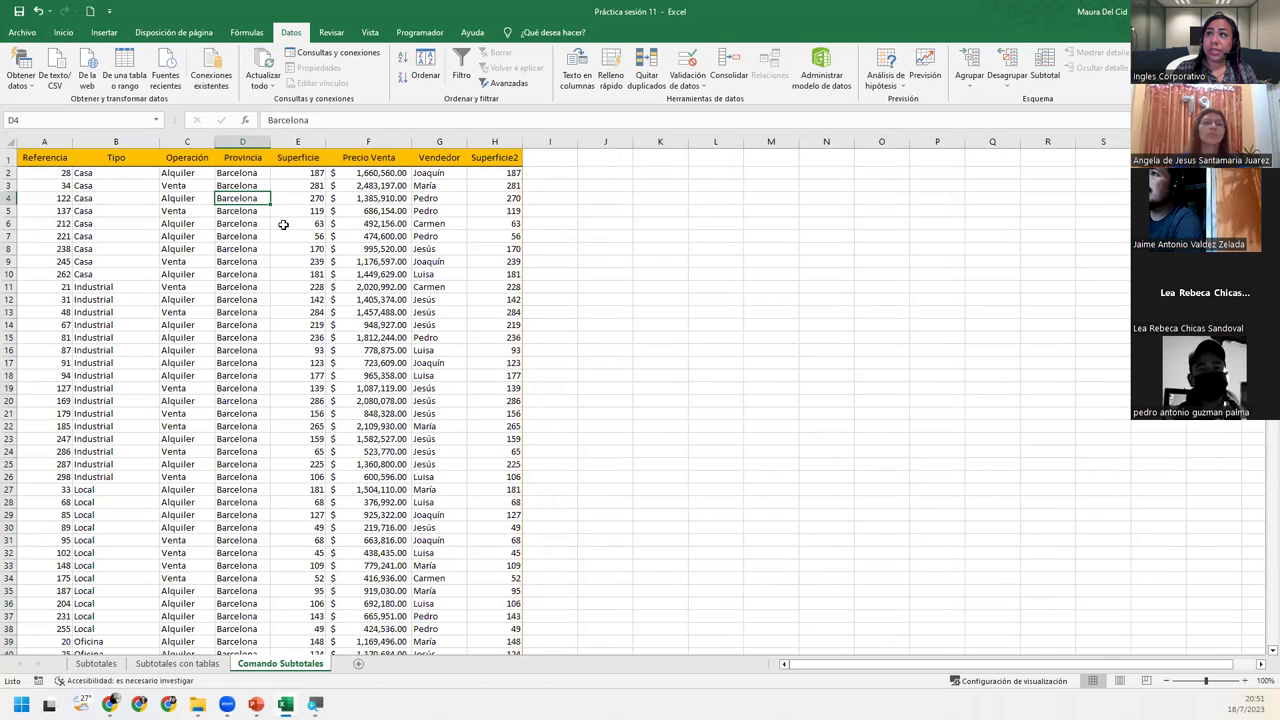
left_click(402, 78)
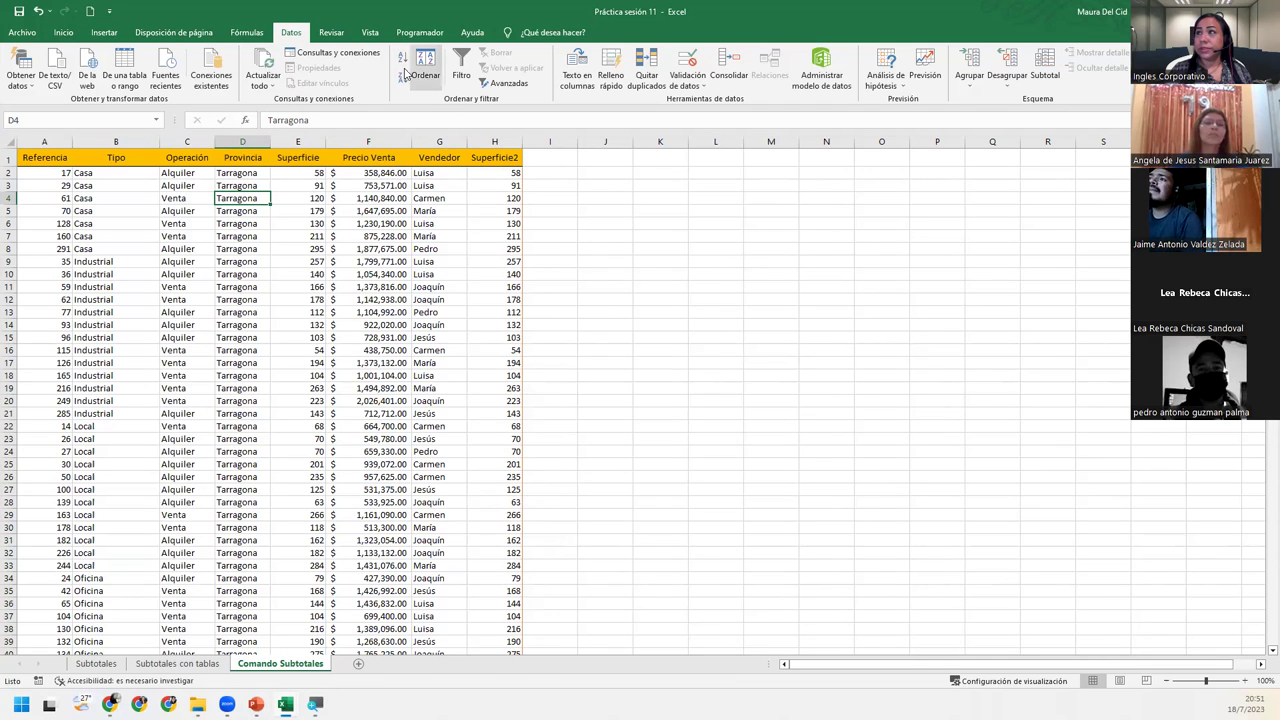
left_click(402, 57)
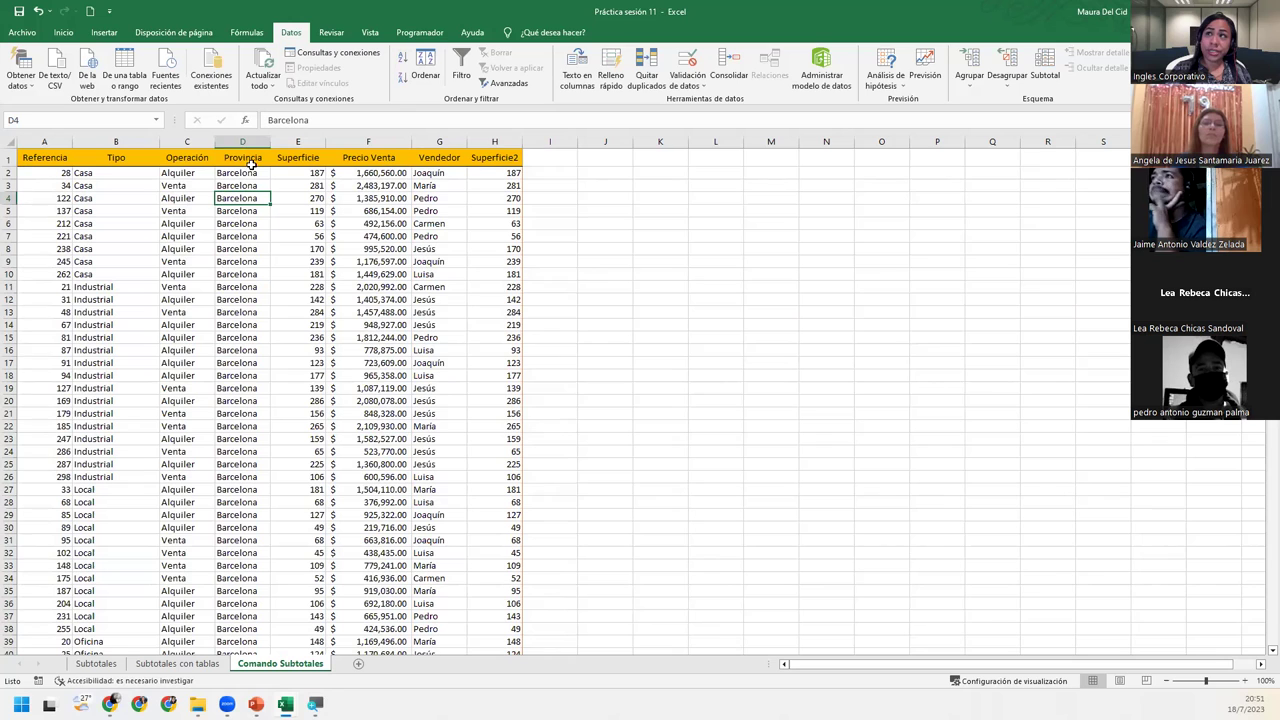
Add Suma subtotals of Precio Venta per Provincia and collapse to outline level 2
left_click(1045, 70)
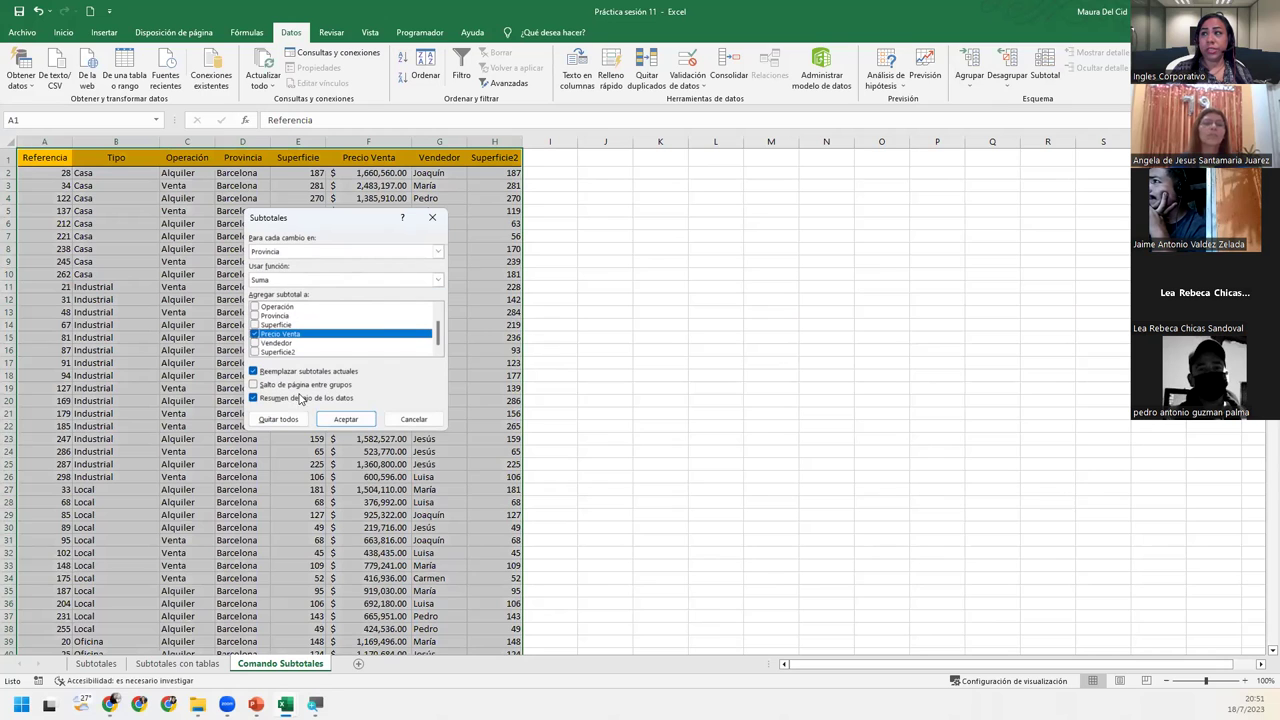
left_click(341, 420)
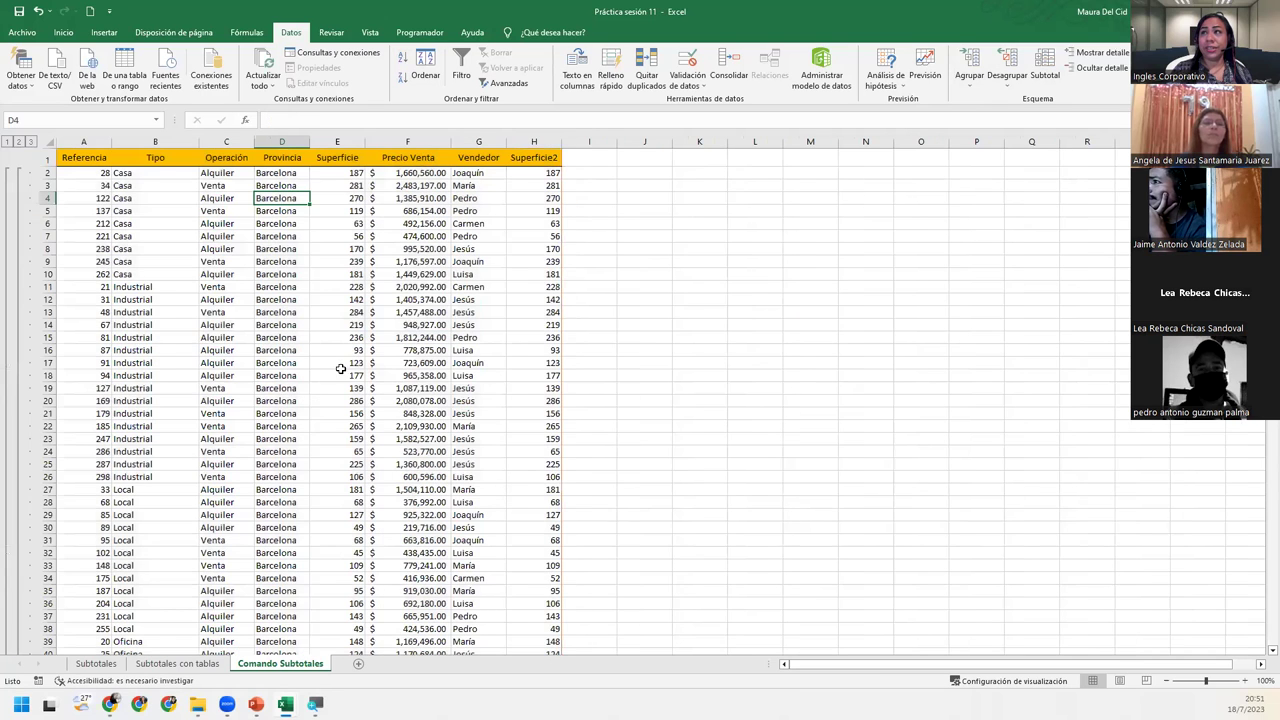
left_click(18, 142)
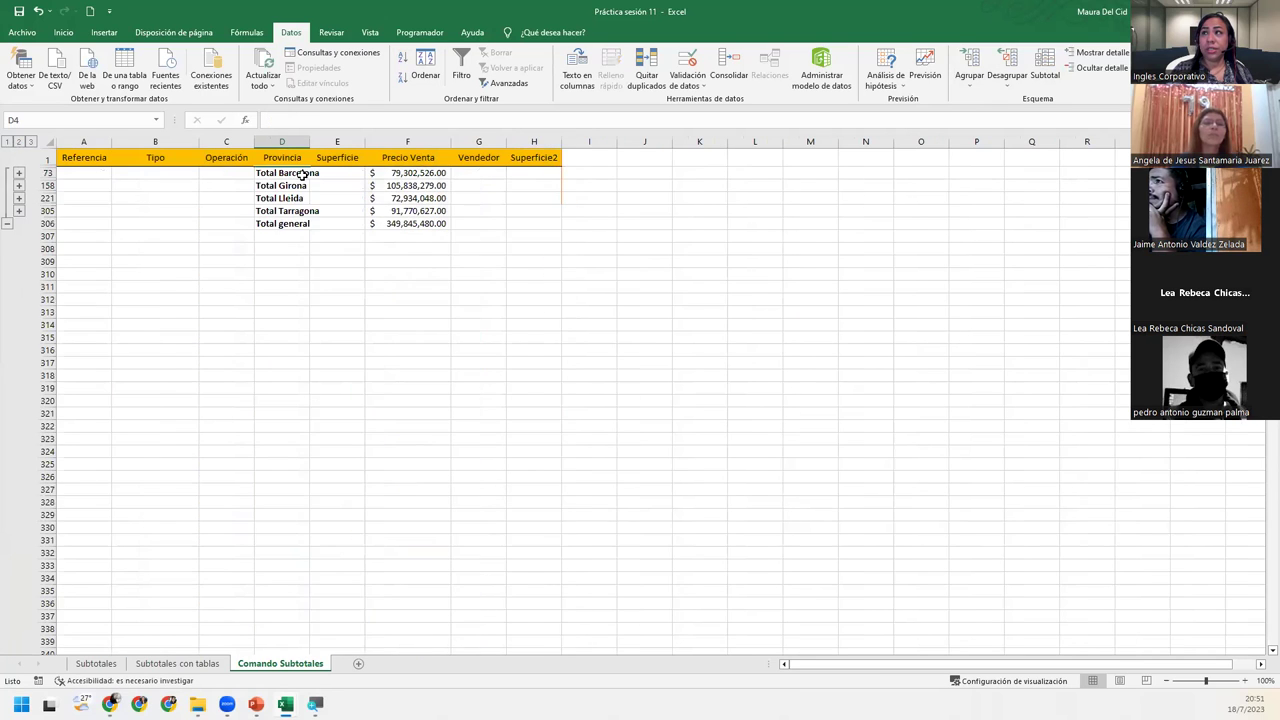
Review the Barcelona, Girona, Lleida and Tarragona totals ($79,302,526.00, $105,838,279.00, $72,934,048.00, $91,770,627.00)
left_click(297, 172)
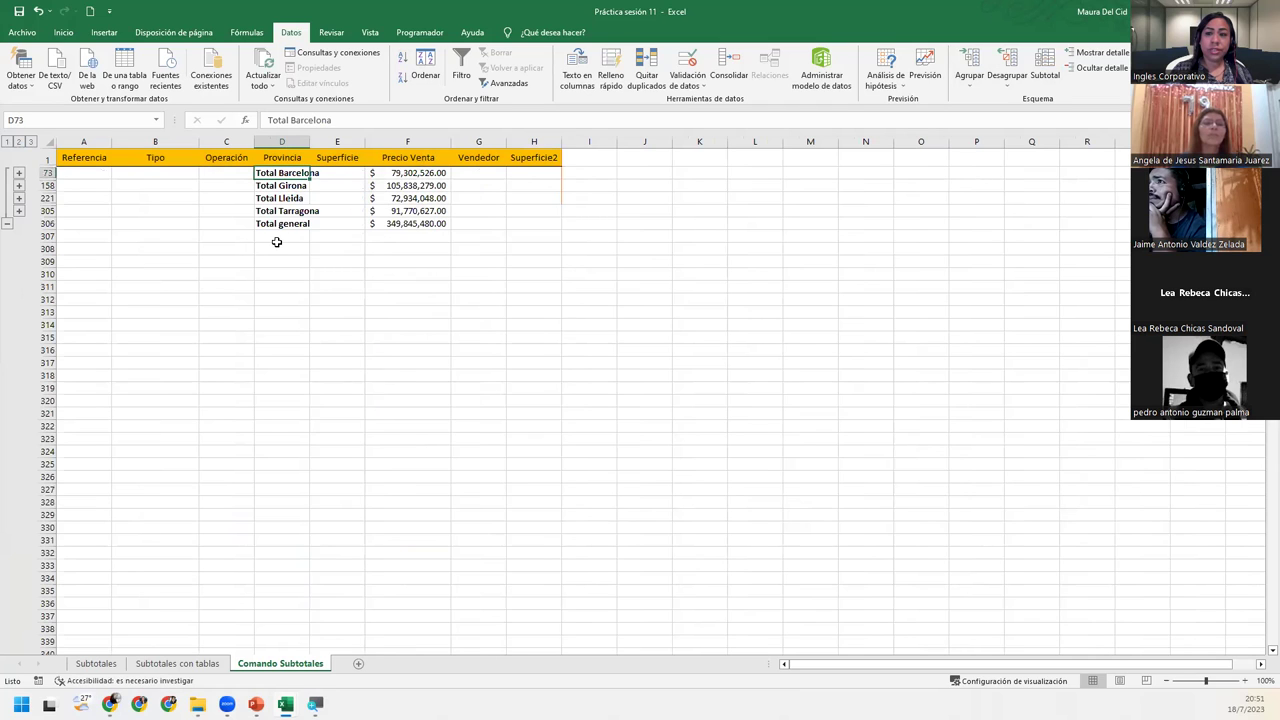
left_click(290, 185)
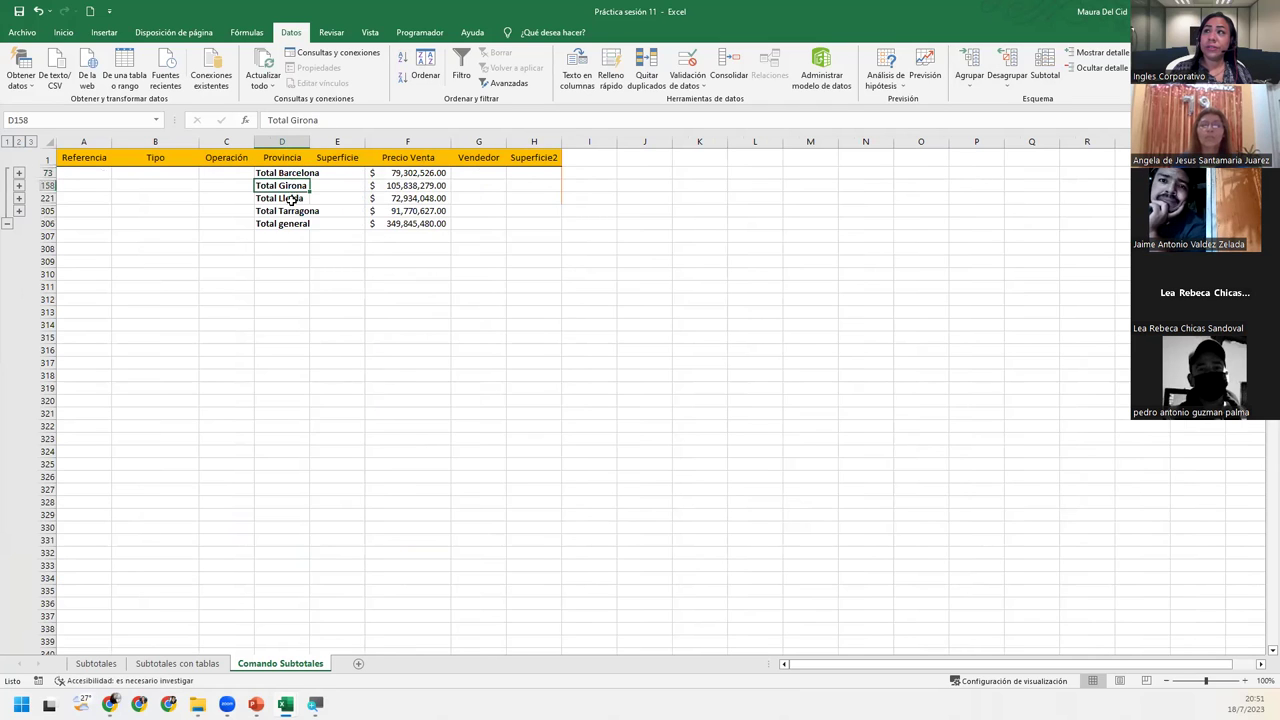
left_click(290, 198)
left_click(277, 211)
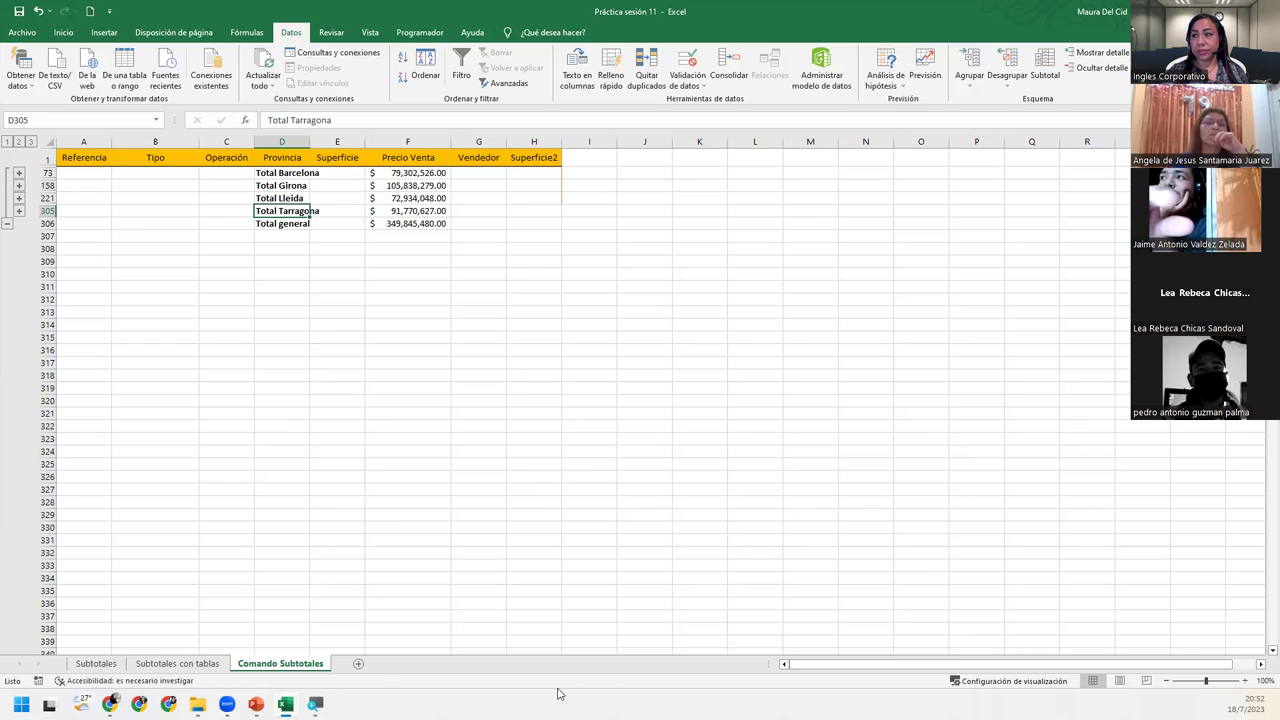
mouse_move(316, 704)
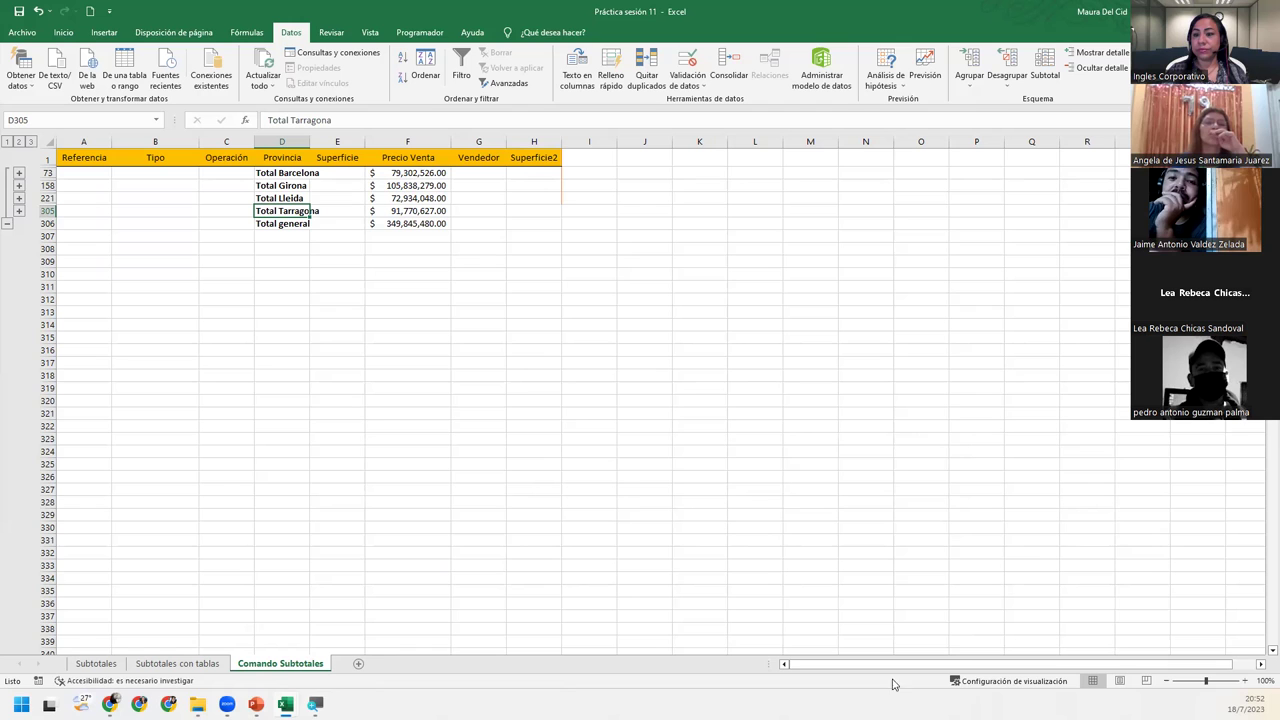
Remove all subtotals, then select cells in the Provincia, Vendedor and Operación columns
left_click(1045, 72)
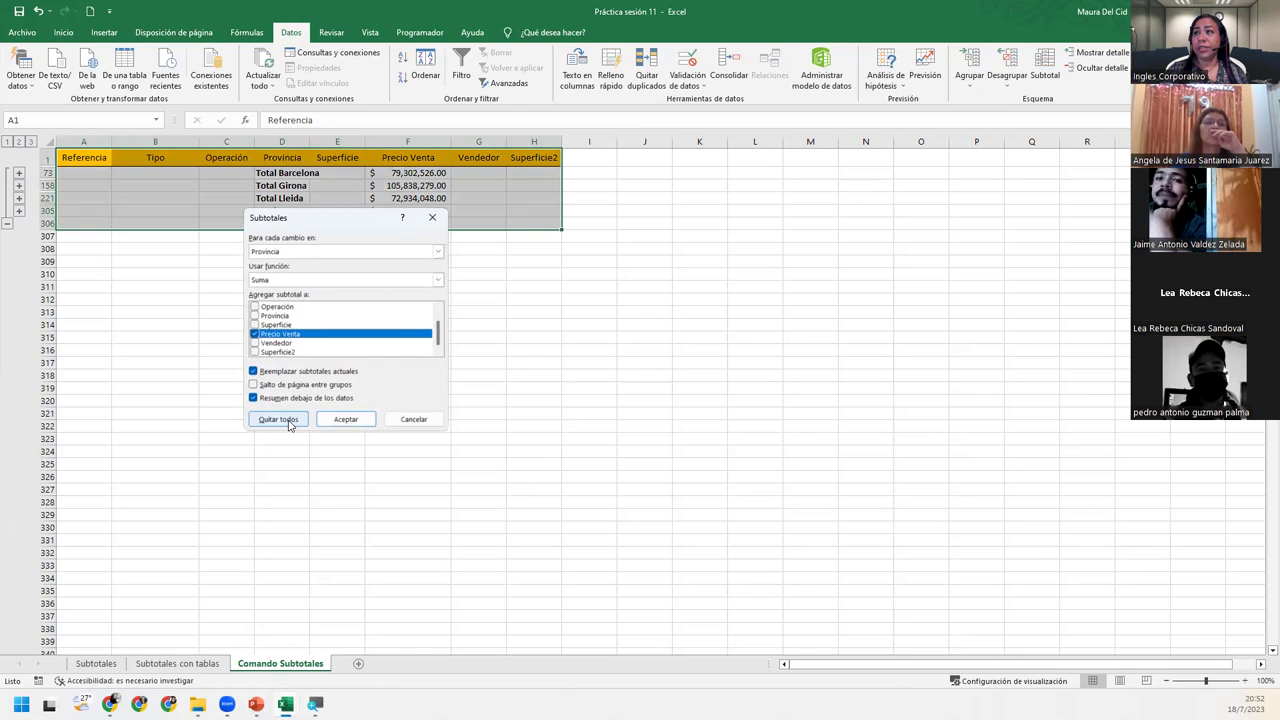
left_click(281, 419)
left_click(232, 351)
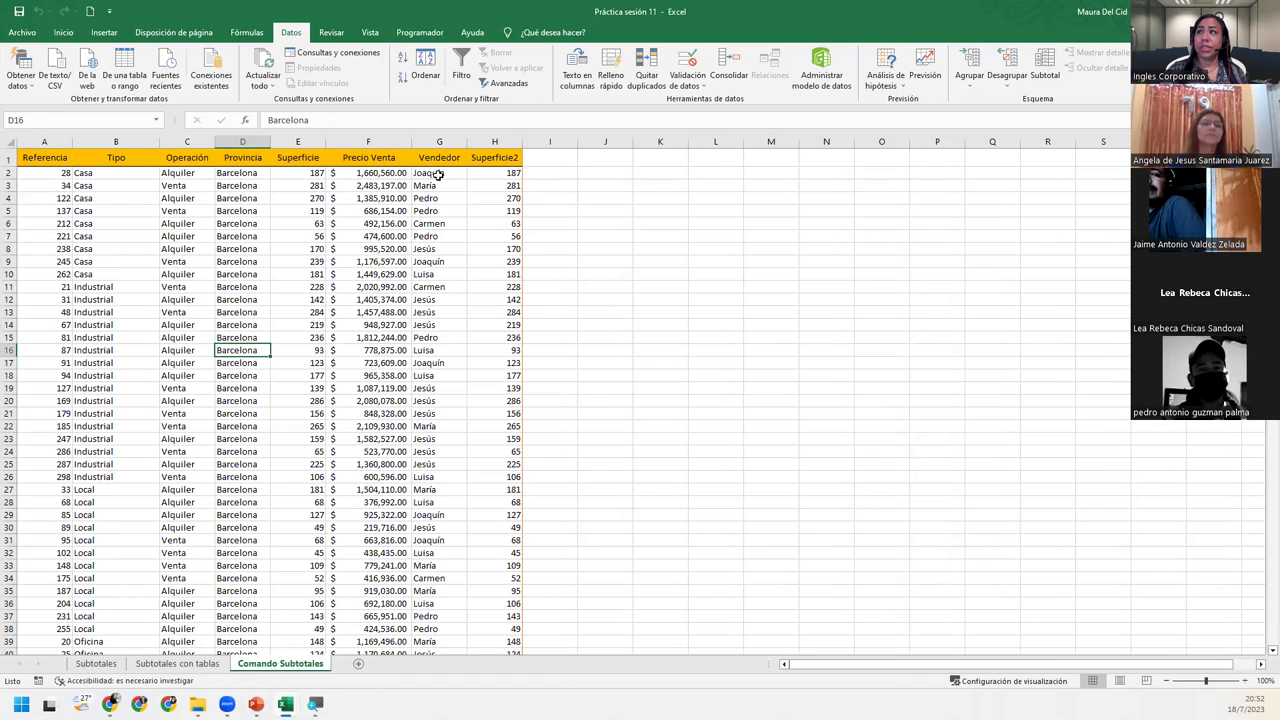
left_click(438, 228)
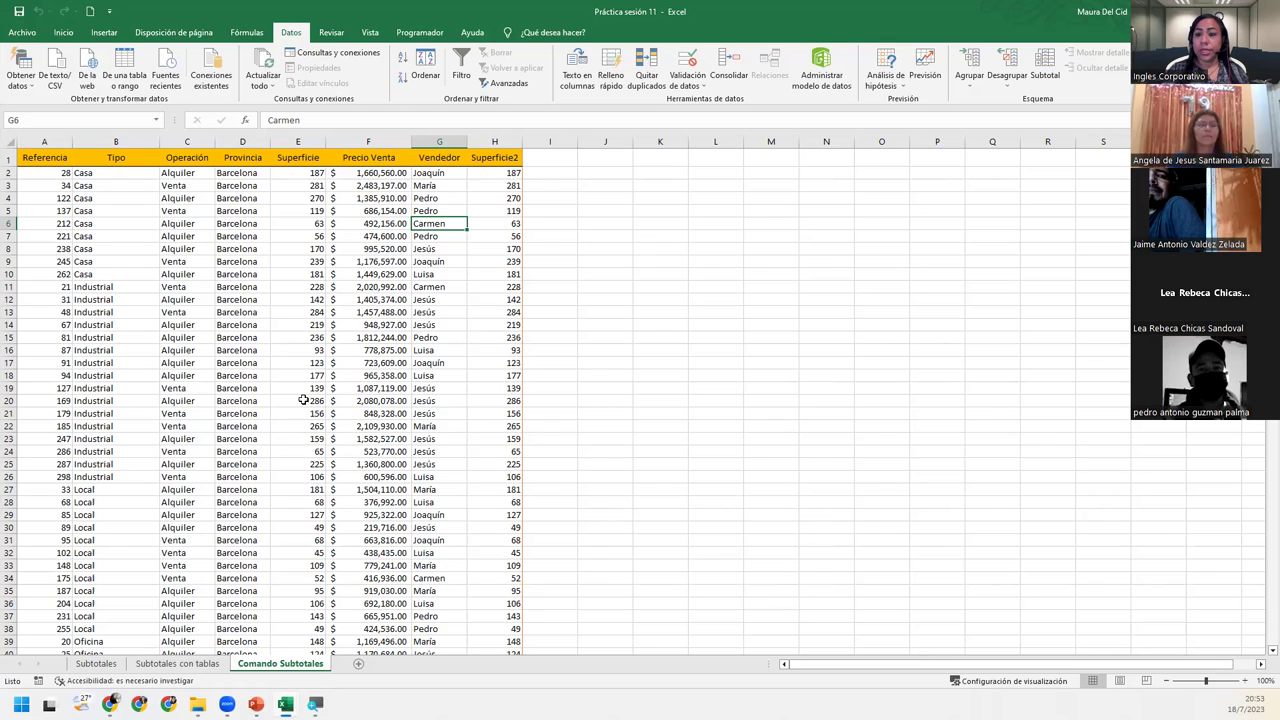
left_click(205, 375)
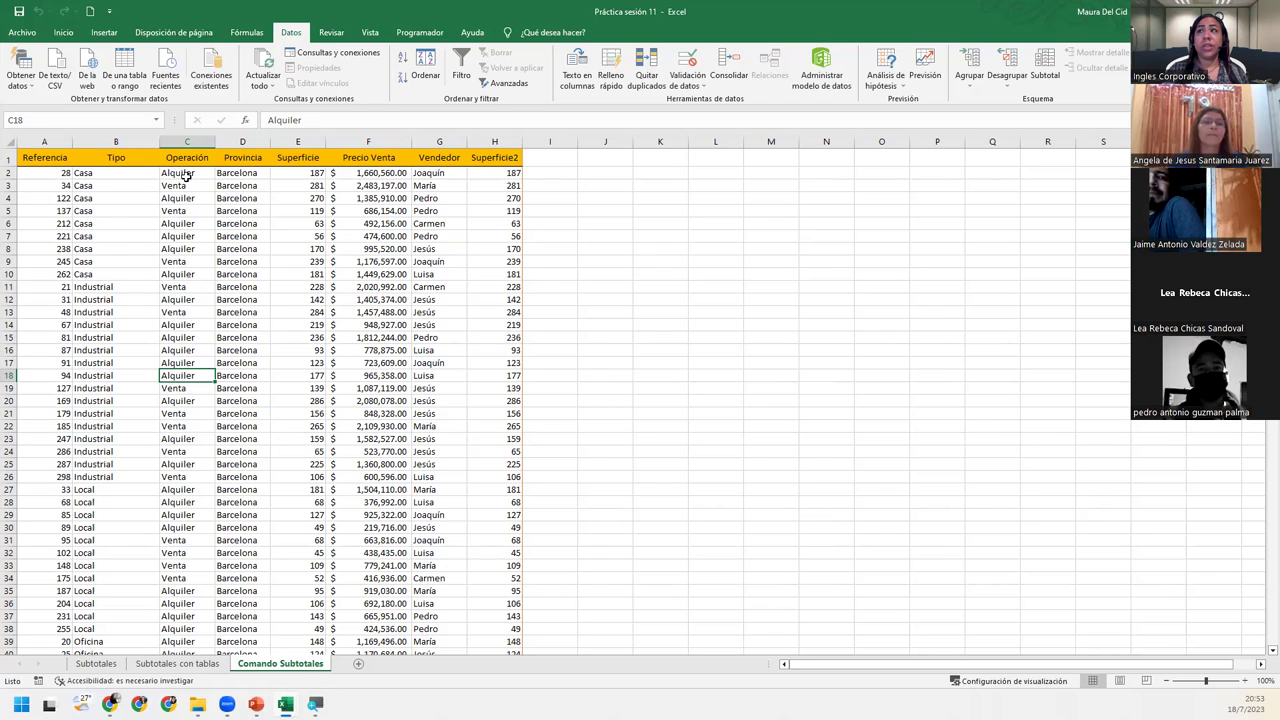
left_click(256, 210)
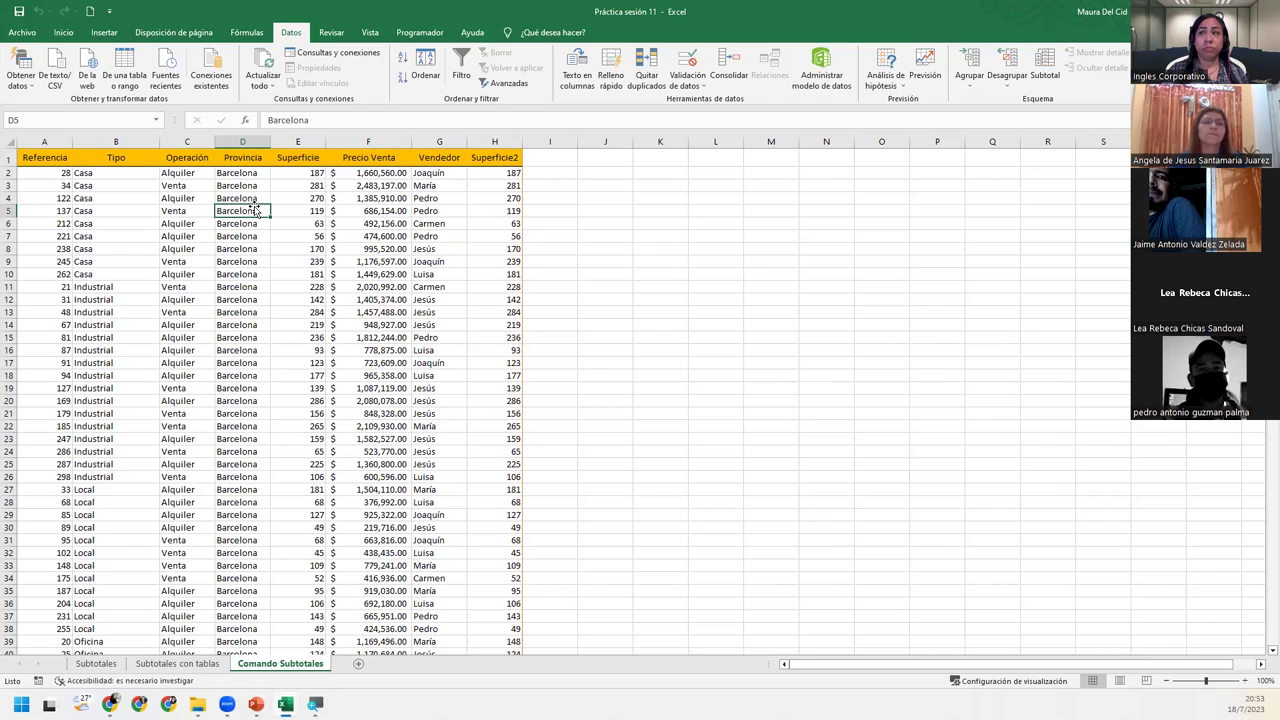
left_click(186, 210)
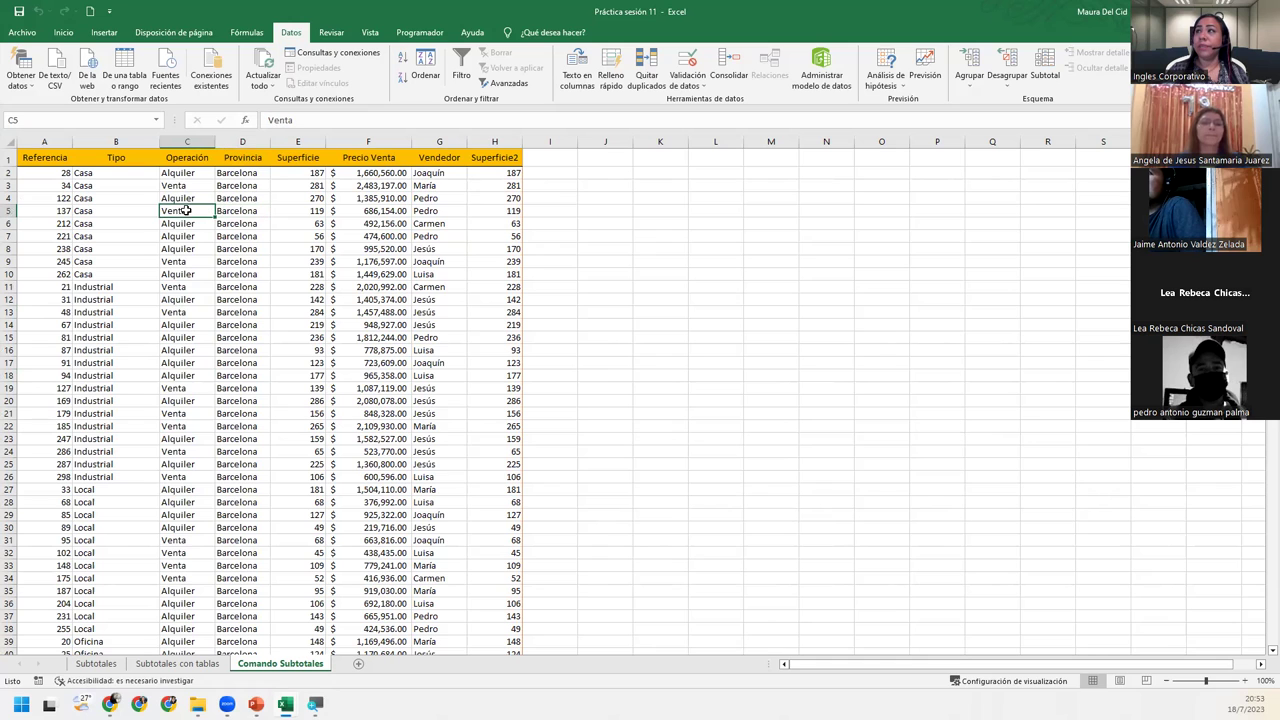
Sort the list by Operación A to Z so Alquiler rows come first
left_click(402, 57)
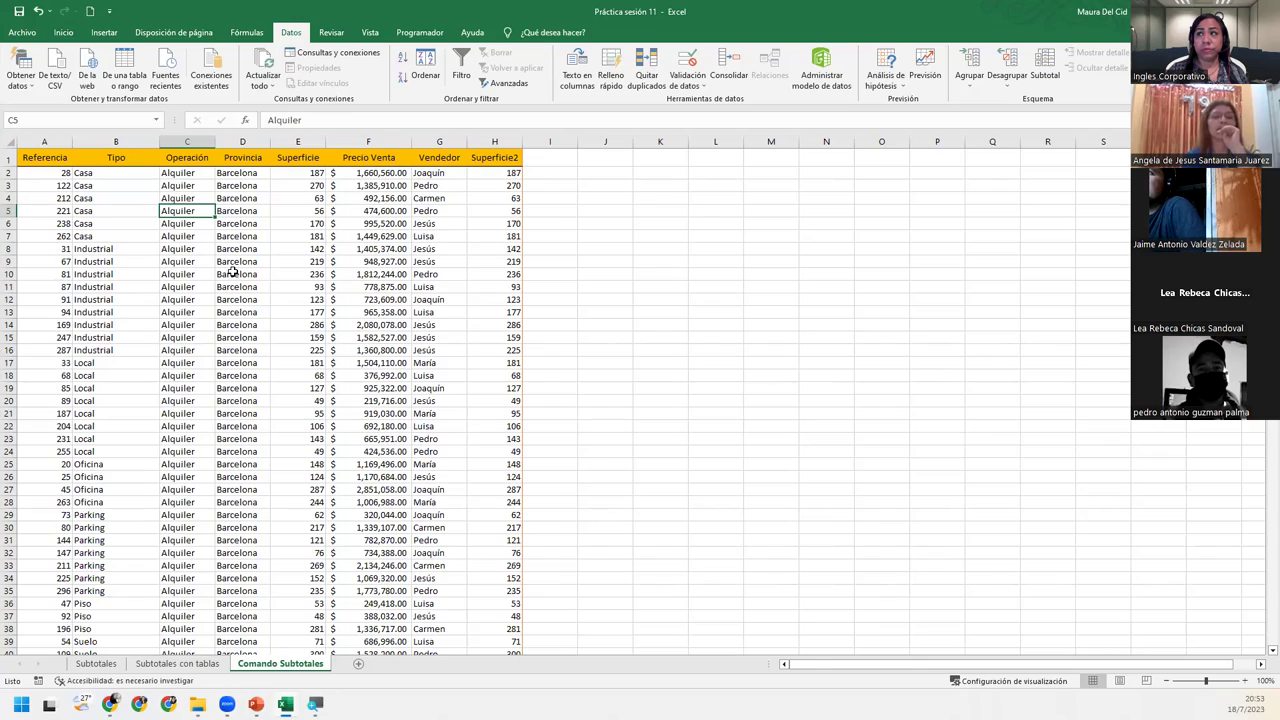
scroll(230, 270, "down", 5)
scroll(230, 270, "down", 6)
scroll(230, 270, "down", 5)
scroll(232, 270, "down", 10)
scroll(235, 271, "down", 8)
scroll(240, 272, "up", 7)
scroll(247, 274, "up", 9)
Open the Ordenar dialog and move it aside
scroll(248, 276, "up", 8)
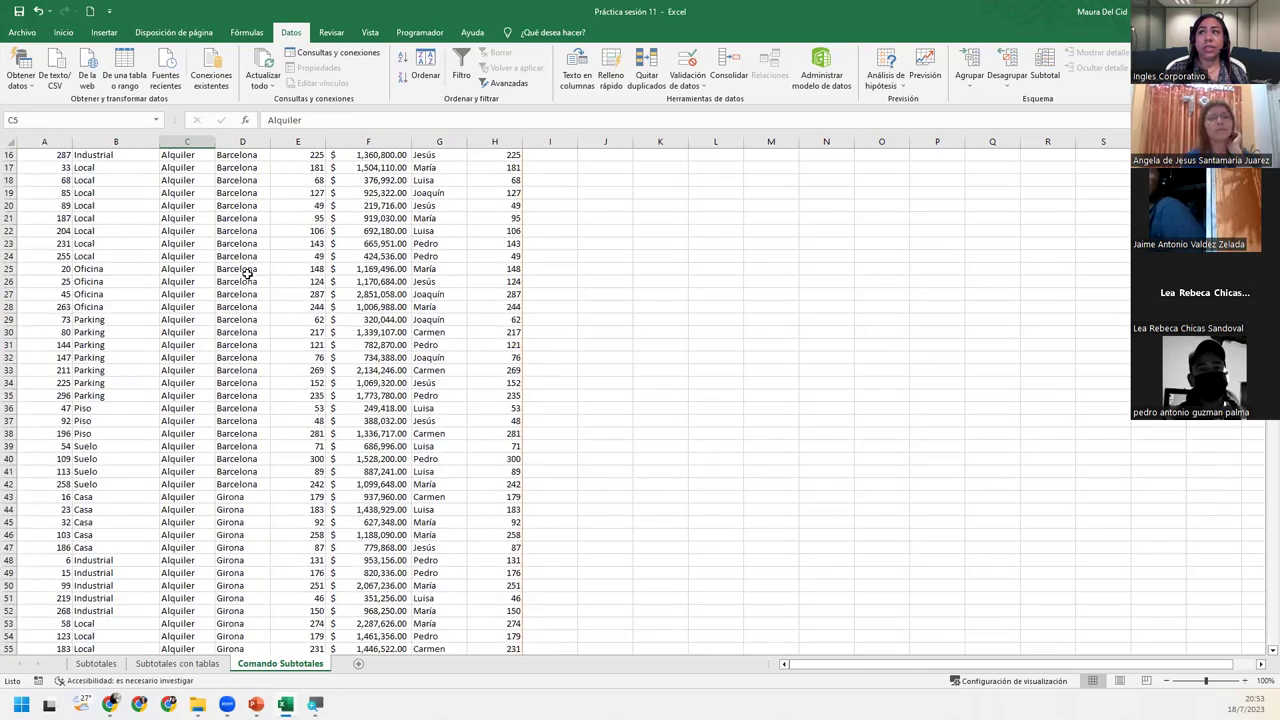
scroll(248, 276, "up", 12)
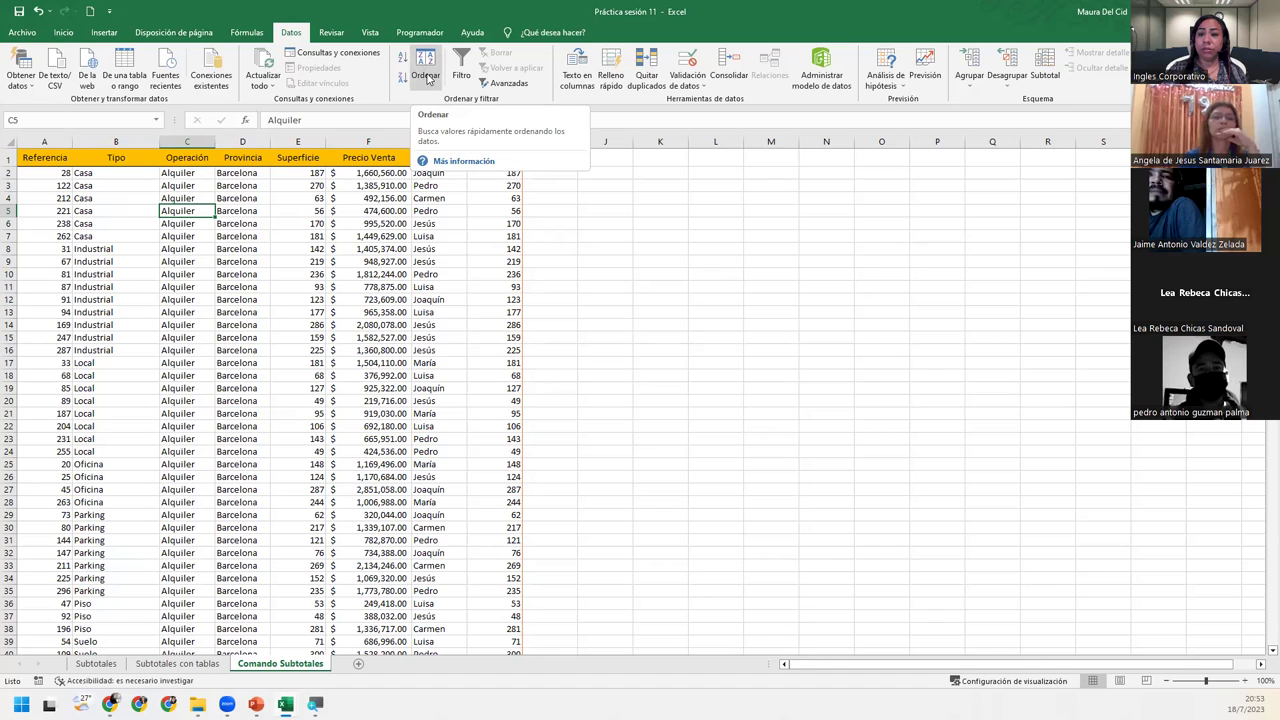
left_click(427, 77)
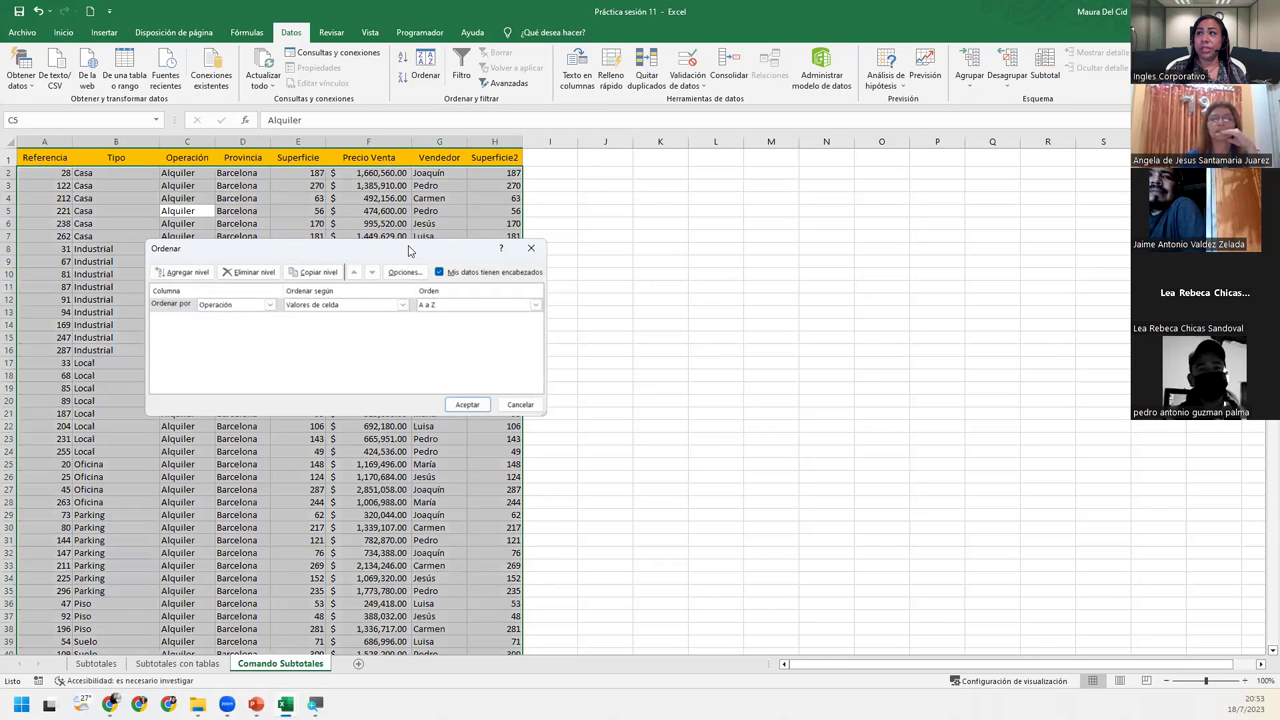
left_click_drag(357, 259, 571, 287)
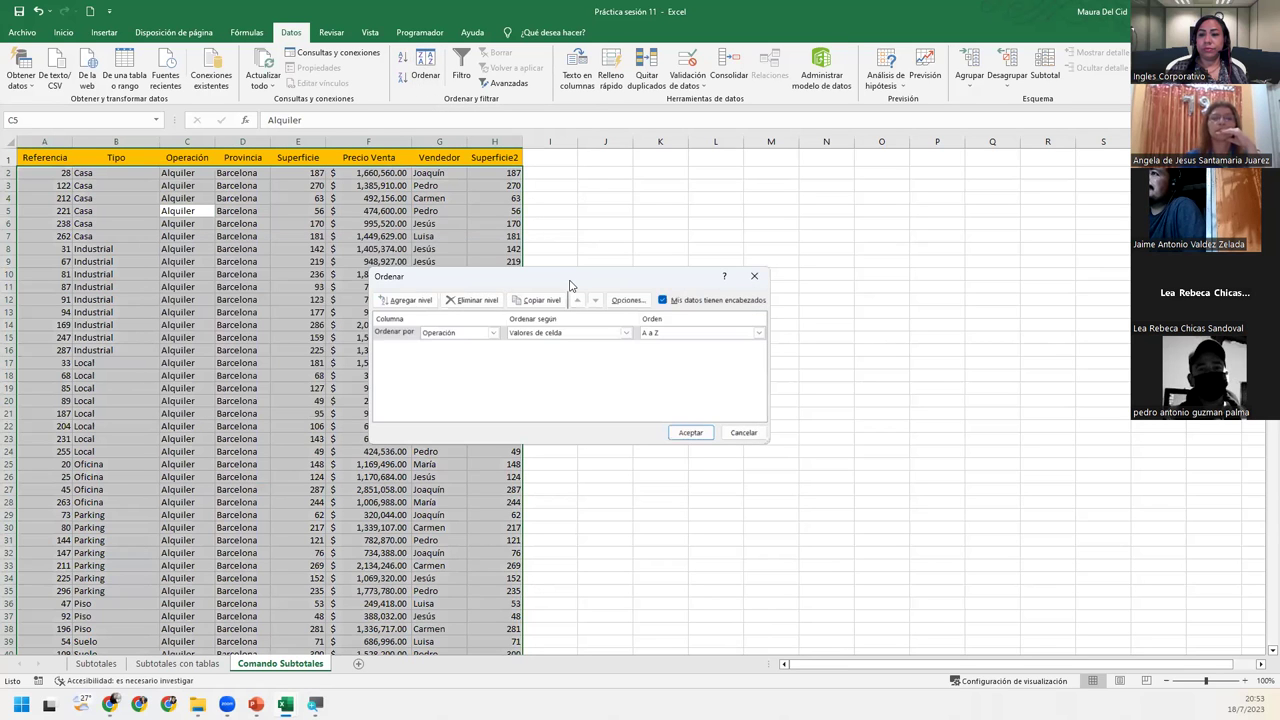
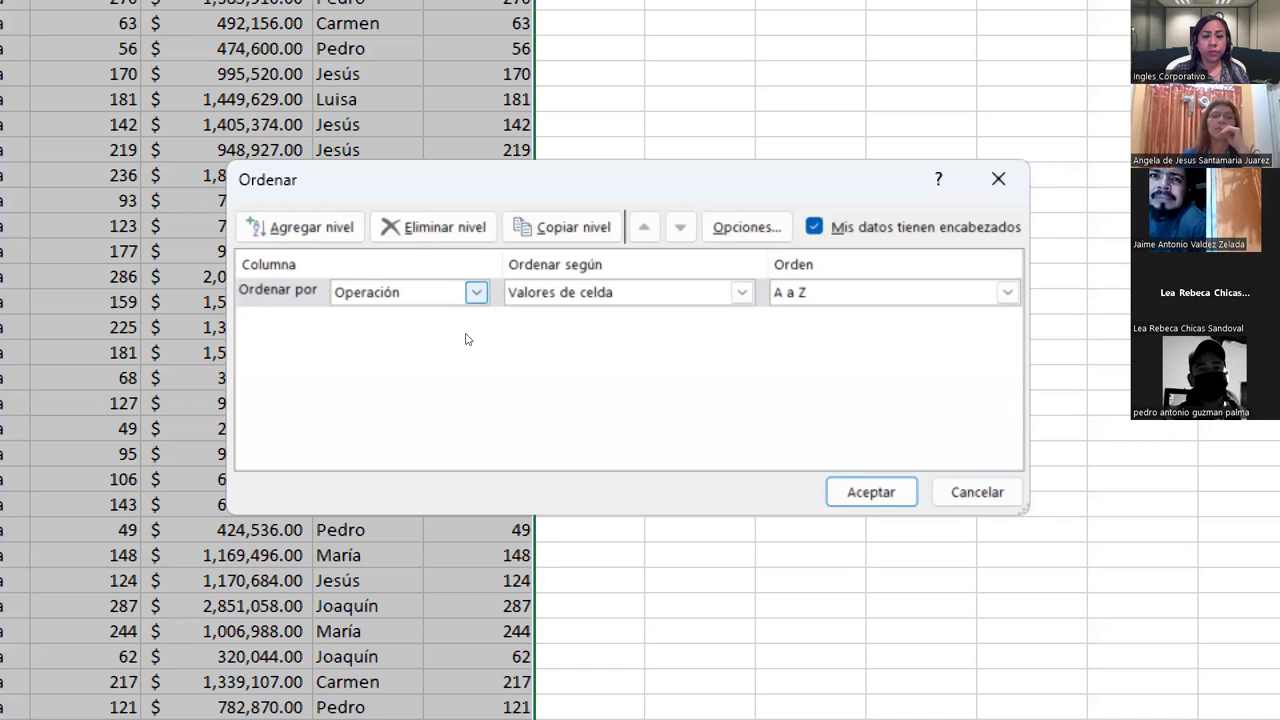
Add a second sort level, Provincia A to Z, under Operación and apply the sort
left_click(420, 318)
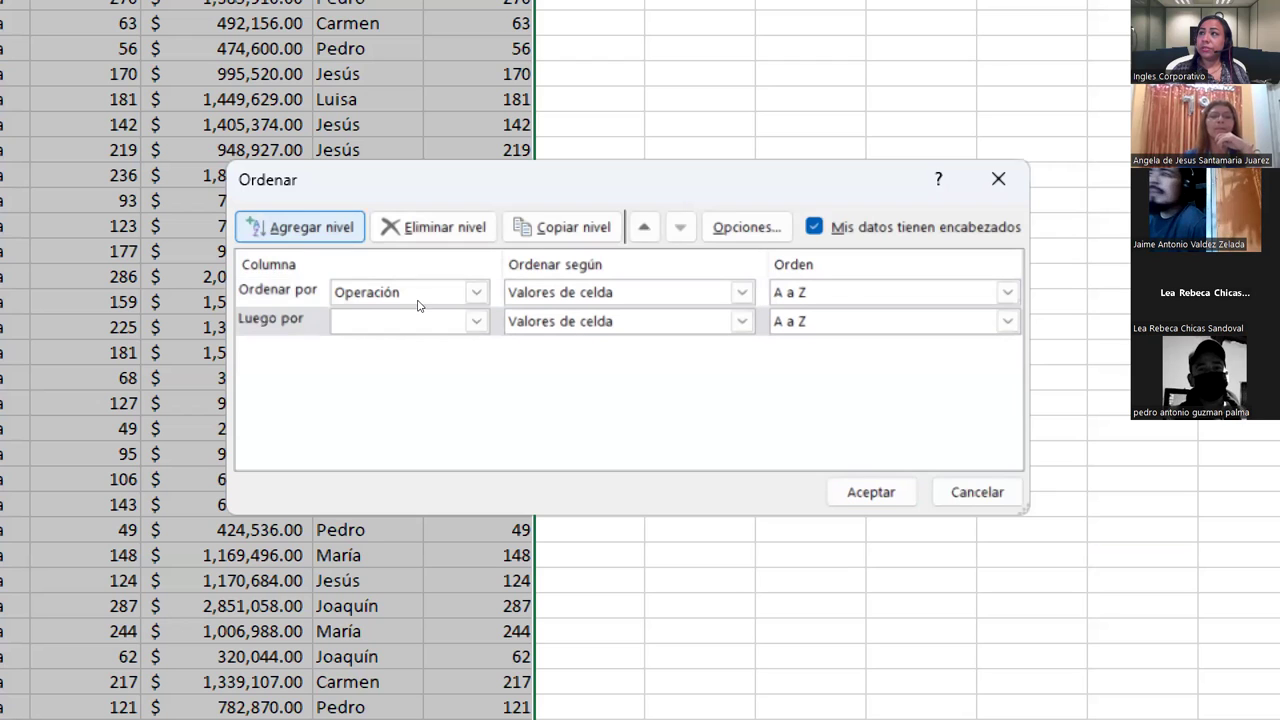
key("Return")
left_click(476, 321)
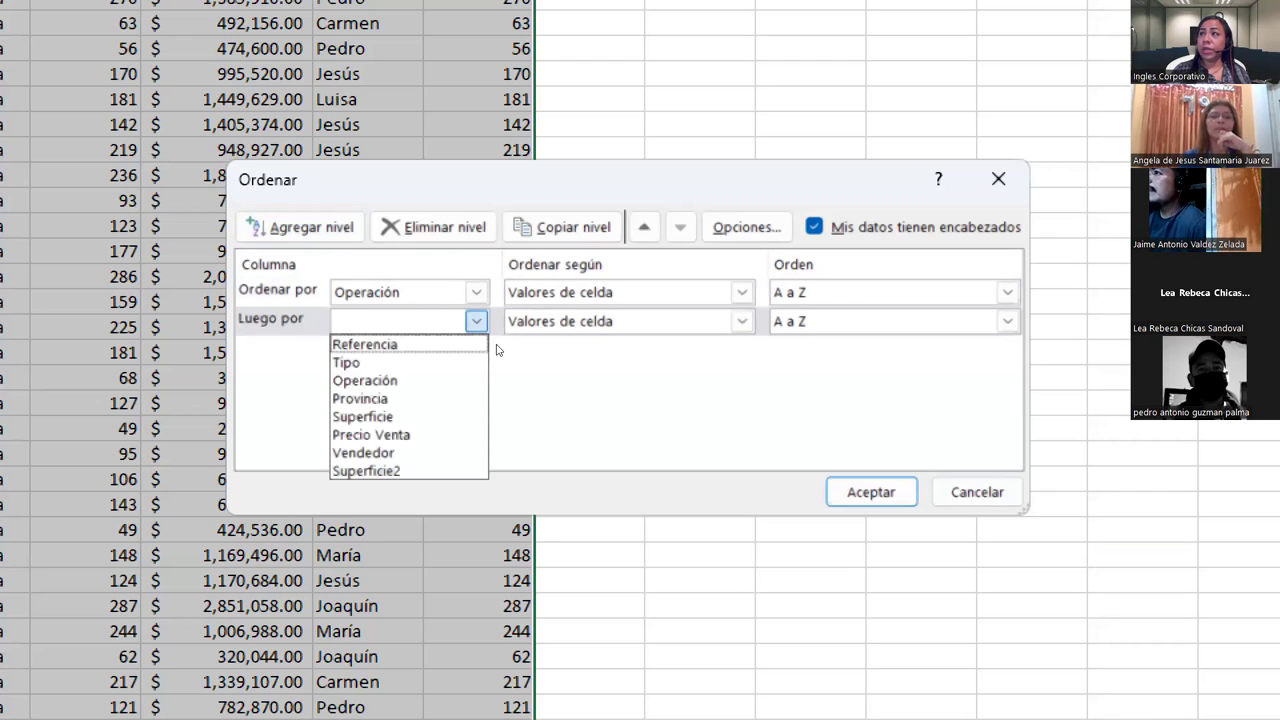
left_click(451, 391)
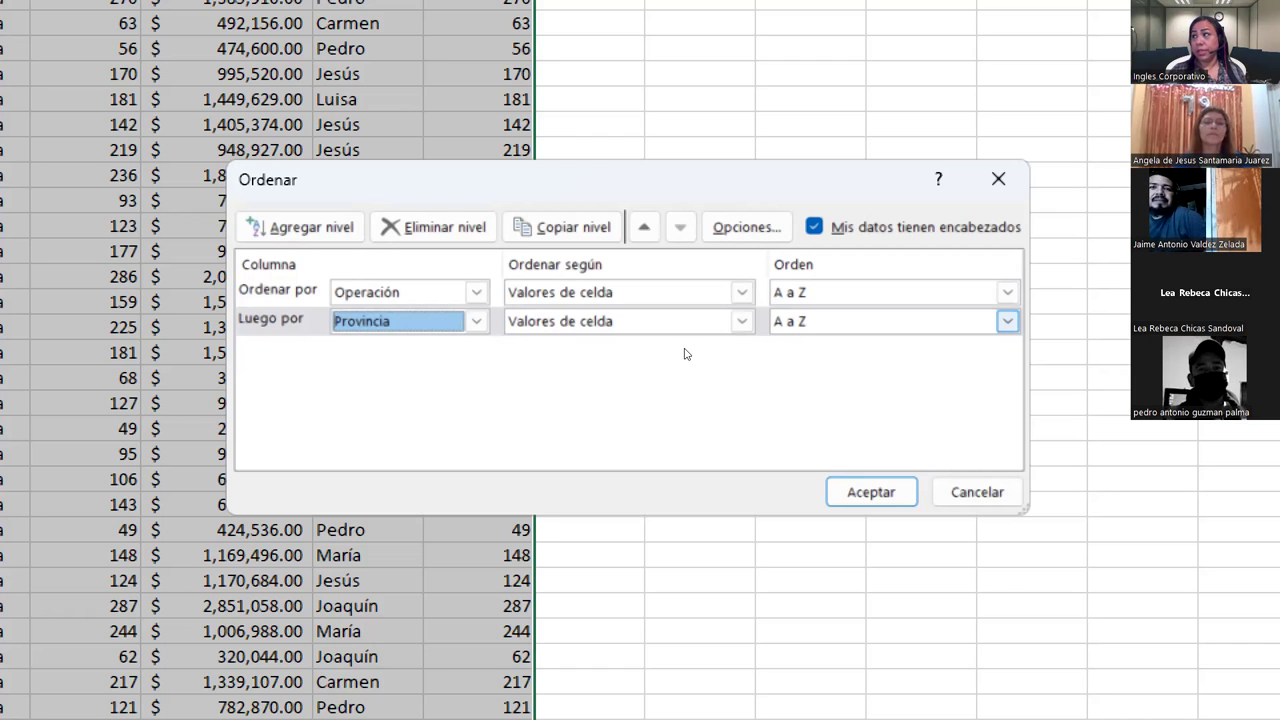
key("Return")
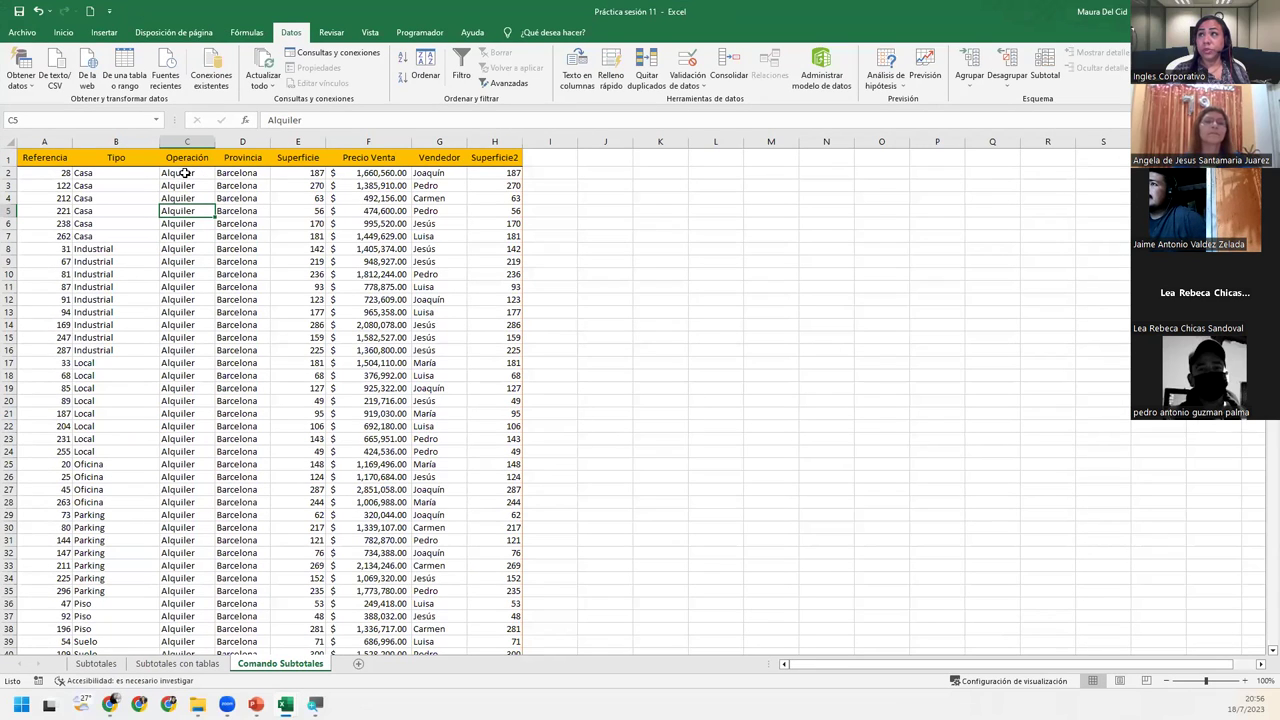
Select the Operación cells and inspect a Tarragona Provincia value to verify the sort
mouse_move(186, 173)
left_mouse_down()
mouse_move(167, 480)
mouse_move(205, 646)
mouse_move(201, 40)
mouse_move(183, 241)
left_mouse_up()
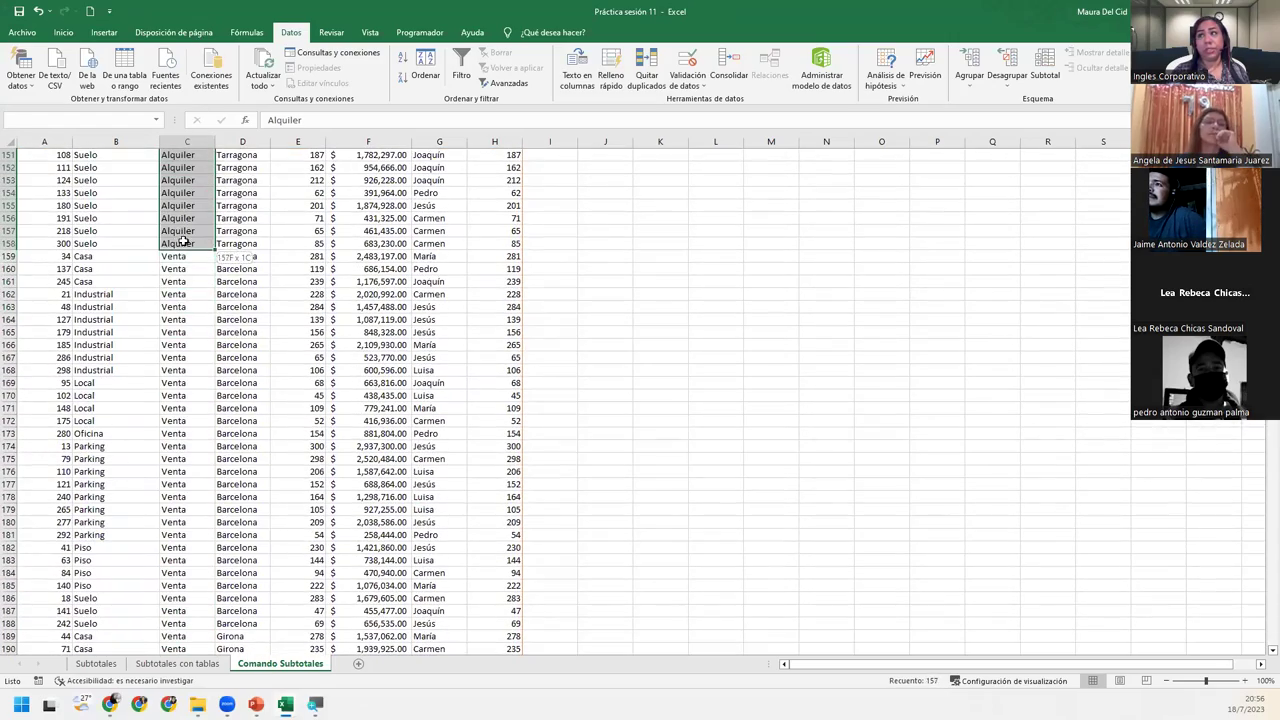
left_click(245, 214)
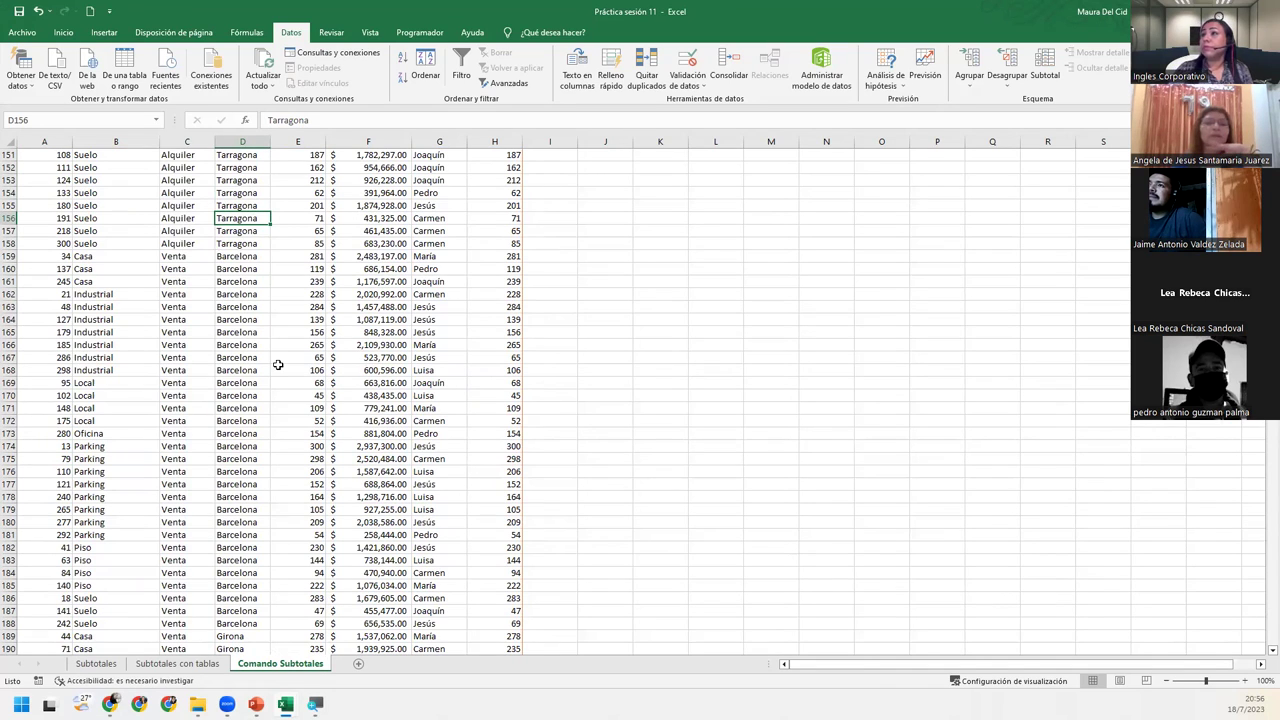
scroll(278, 365, "up", 9)
scroll(278, 365, "up", 20)
scroll(278, 365, "up", 7)
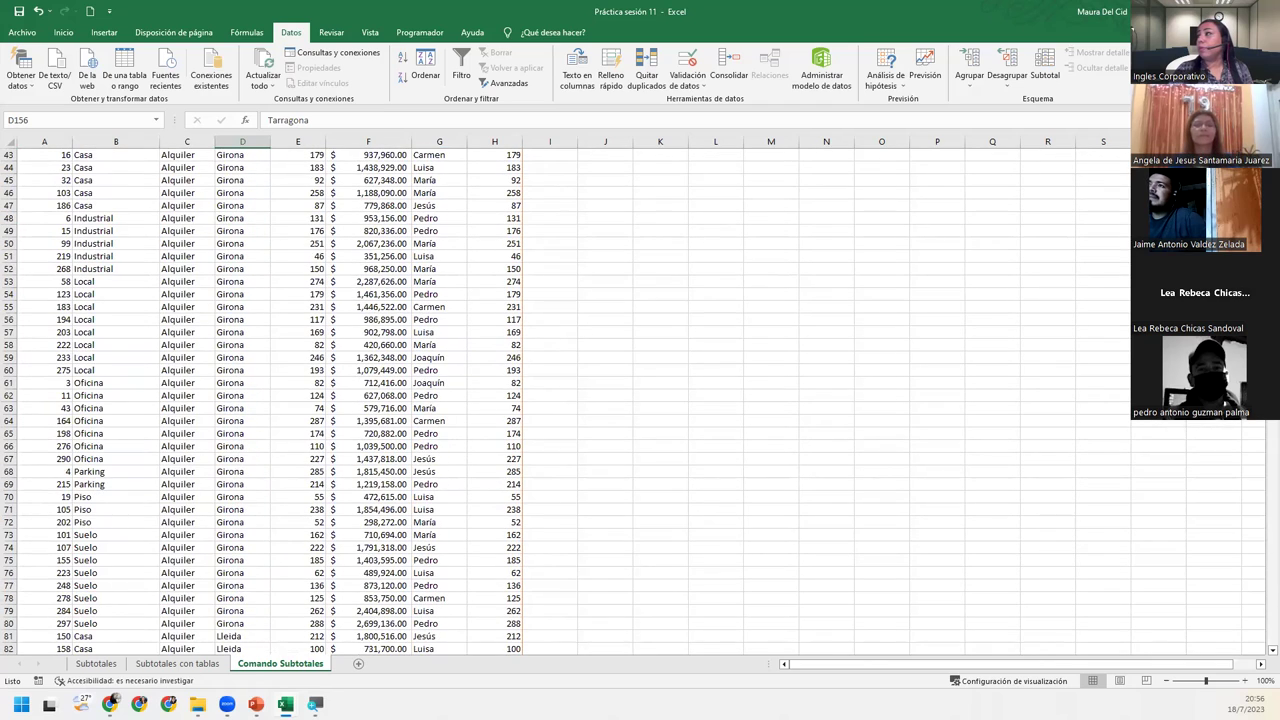
scroll(278, 365, "up", 8)
scroll(278, 365, "up", 5)
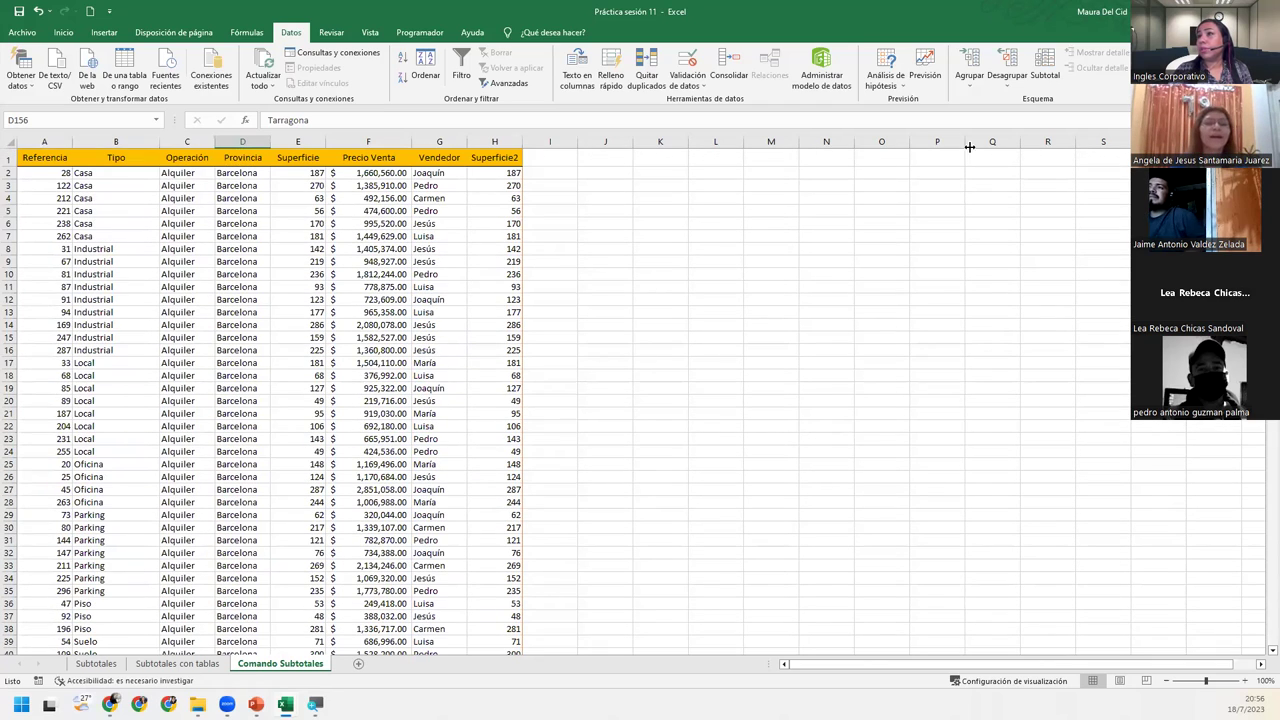
Check the top Operación and Barcelona Provincia values, then reopen the Ordenar dialog
left_click(205, 186)
left_click(225, 186)
left_click(190, 249)
left_click(222, 262)
left_click(195, 240)
left_click(237, 212)
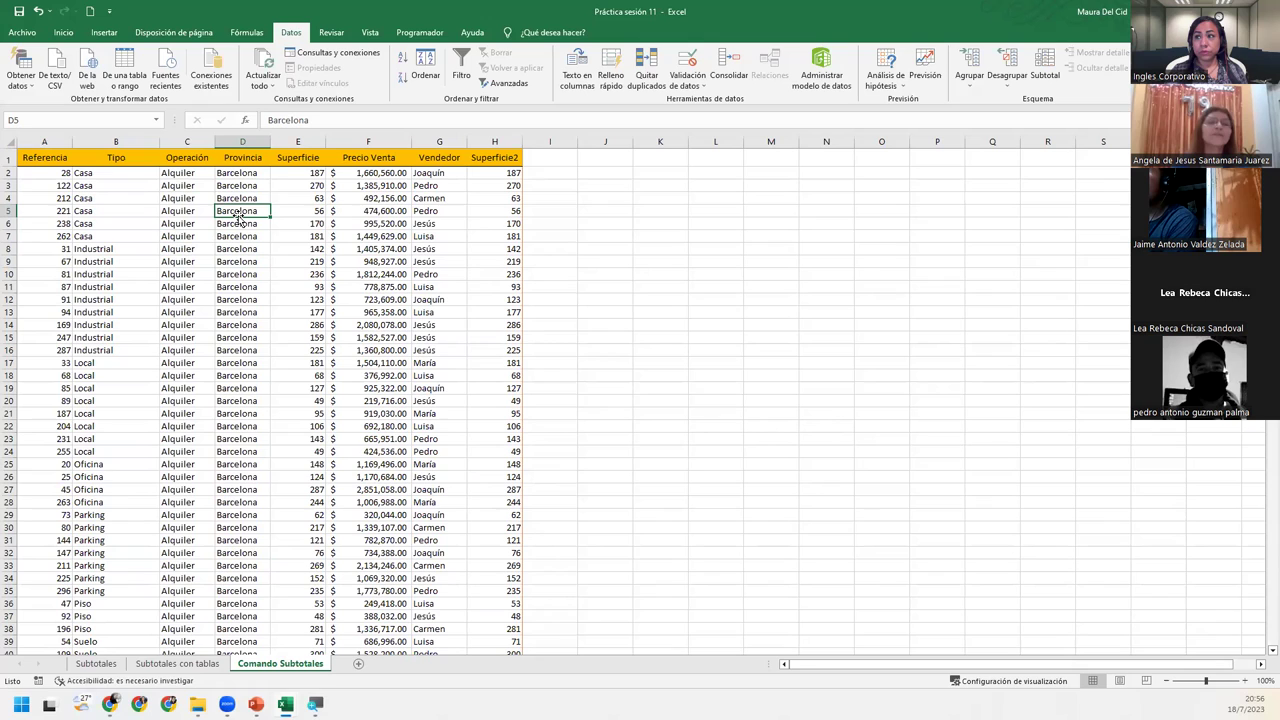
left_click(186, 200)
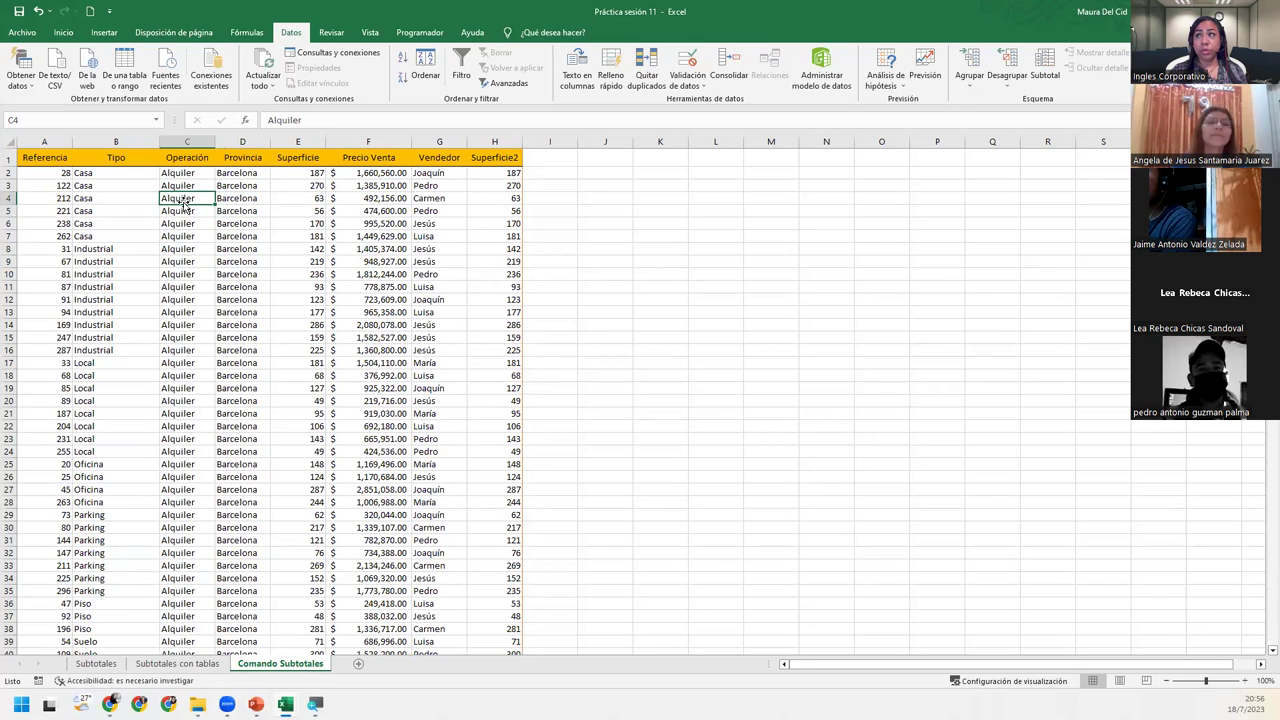
left_click(240, 177)
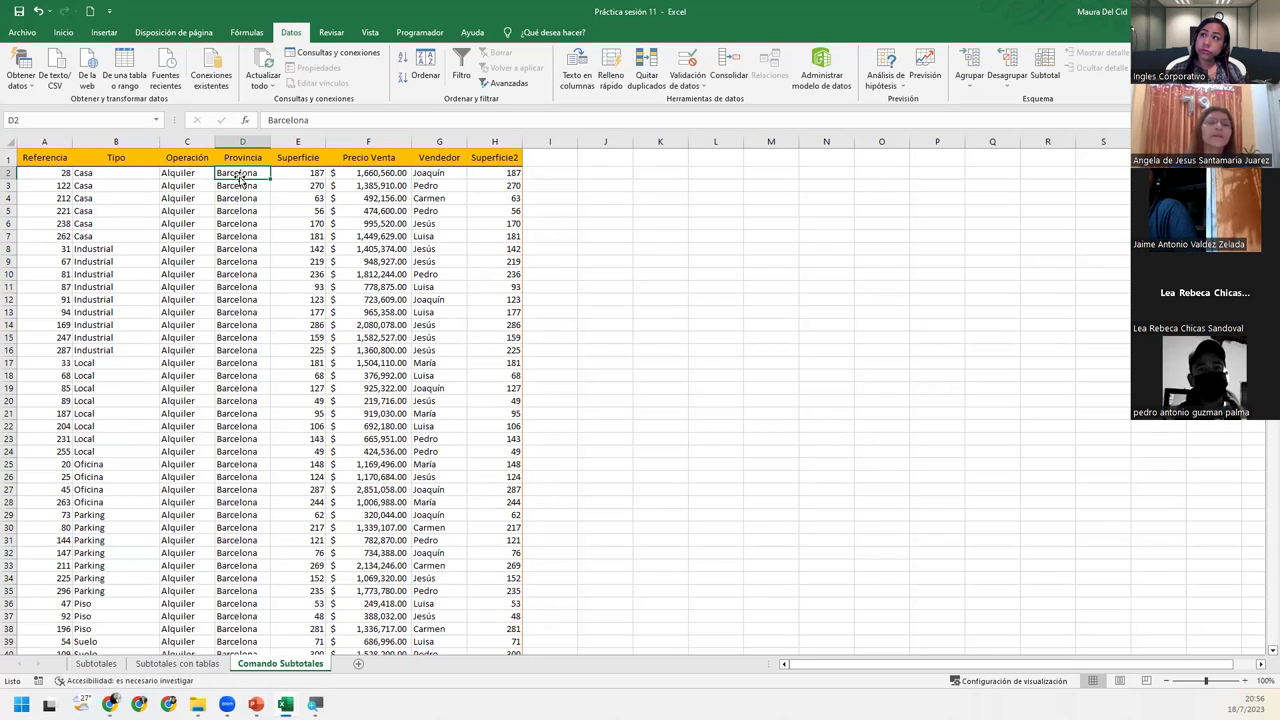
left_click(425, 75)
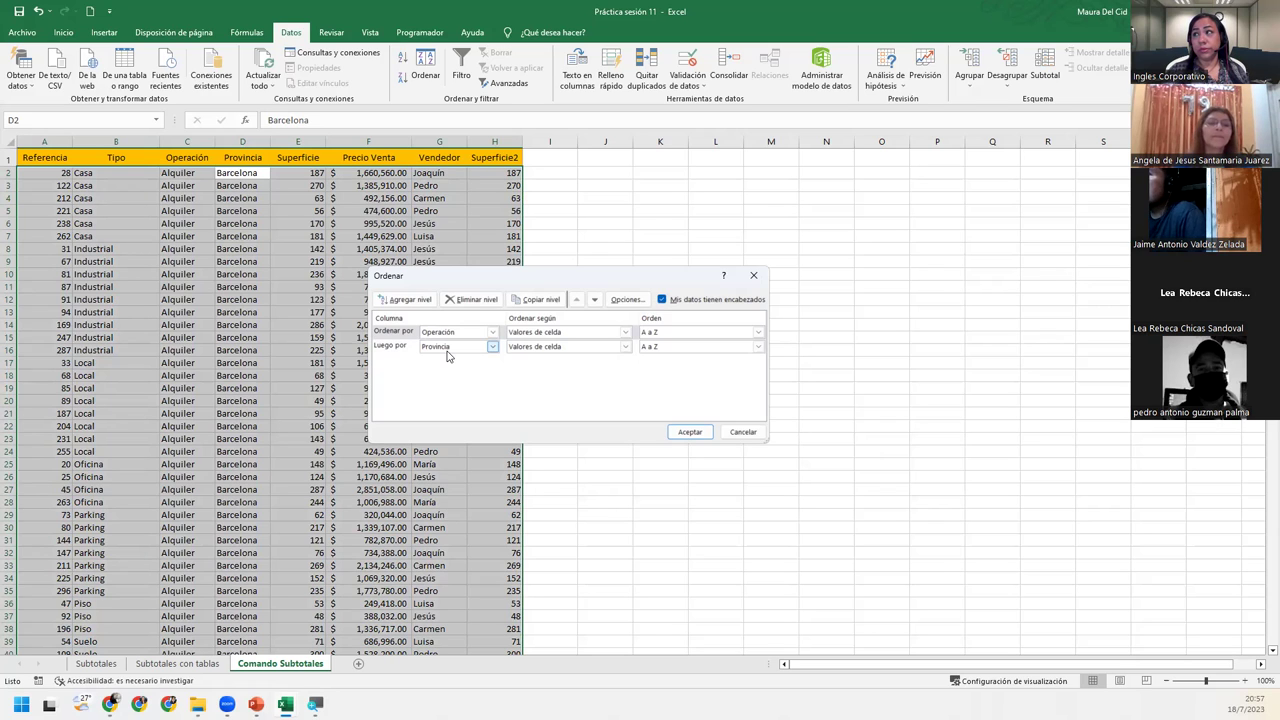
Close Ordenar without changes, then insert Precio Venta sums at each Operación change via Subtotal
left_click(753, 275)
left_click(190, 225)
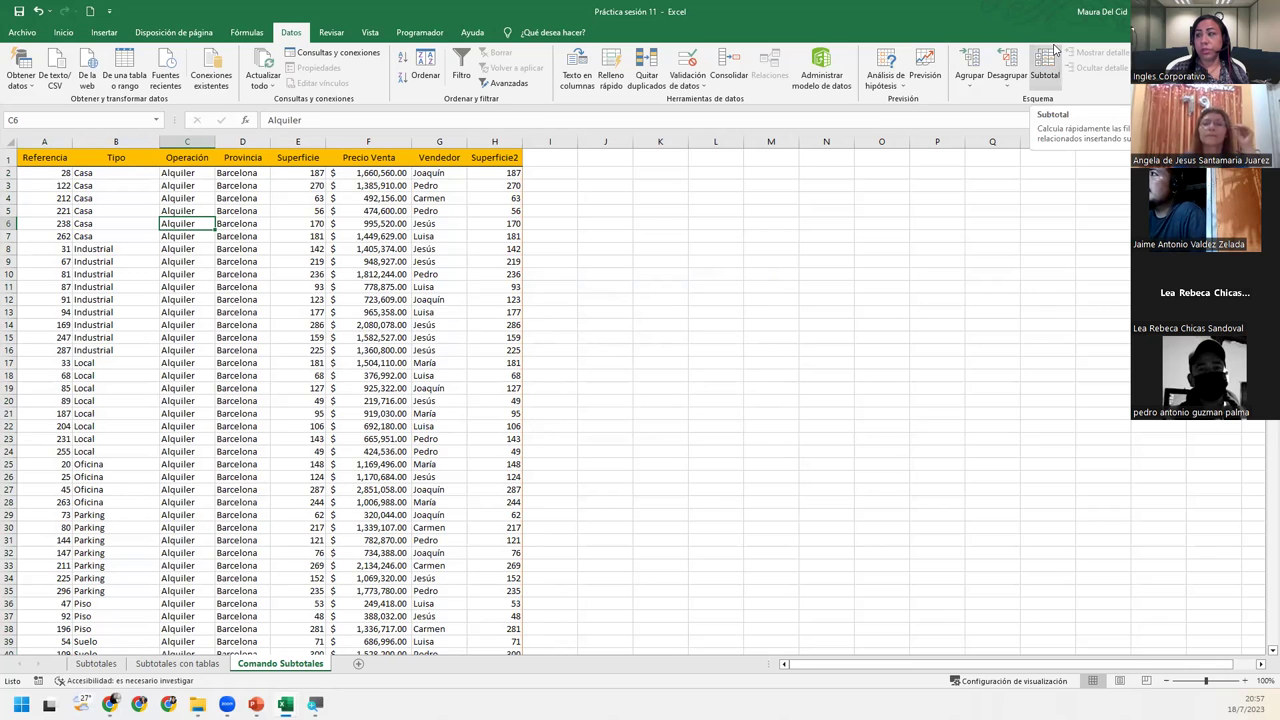
left_click(1045, 65)
left_click(519, 283)
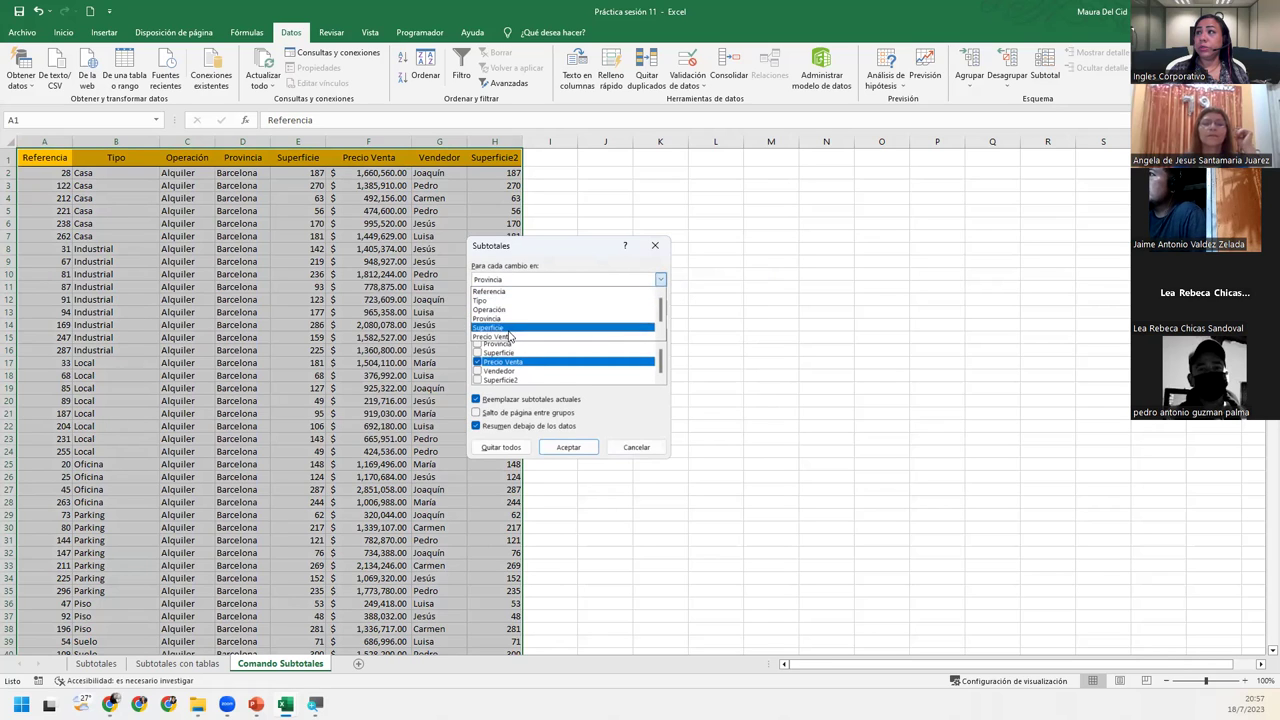
left_click(513, 310)
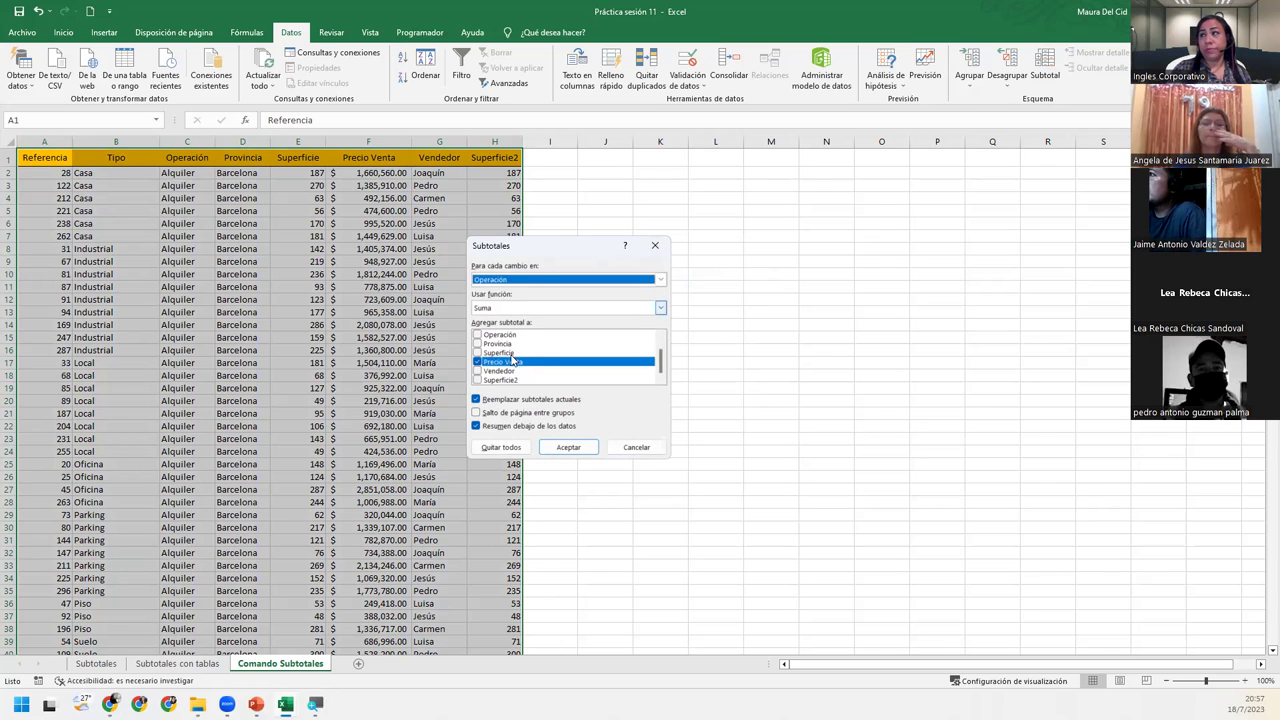
left_click(557, 450)
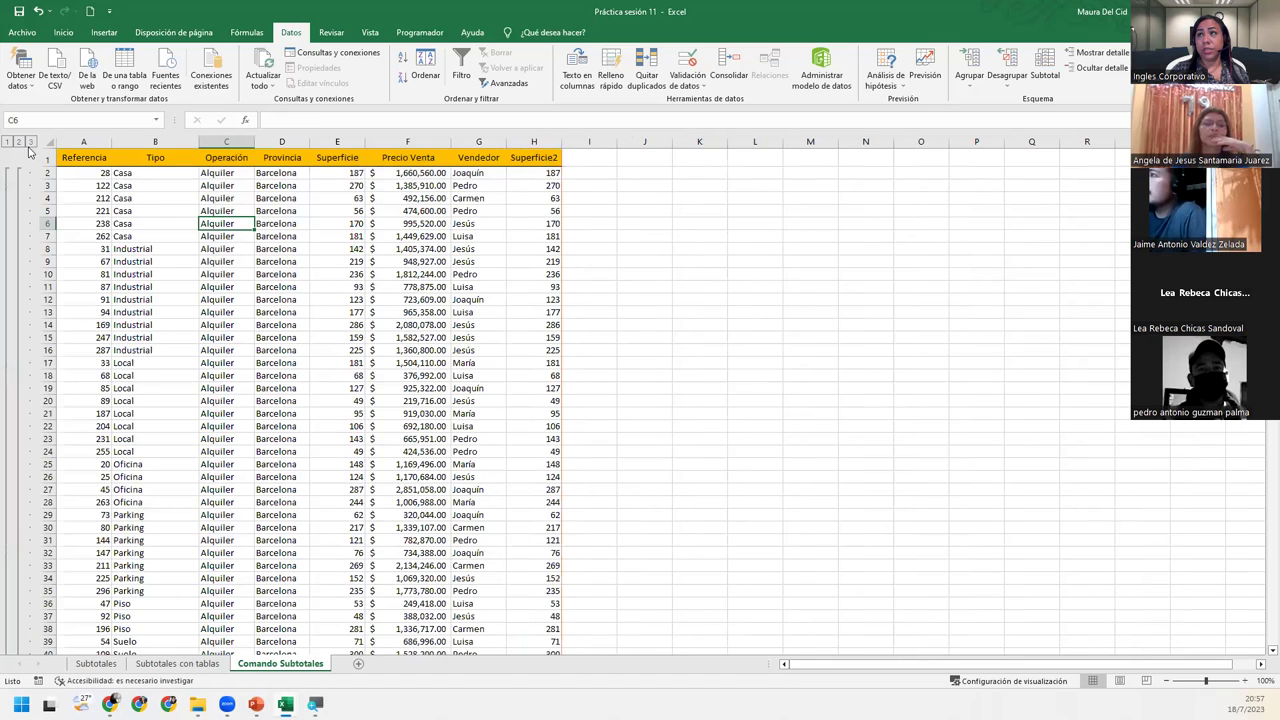
left_click(19, 141)
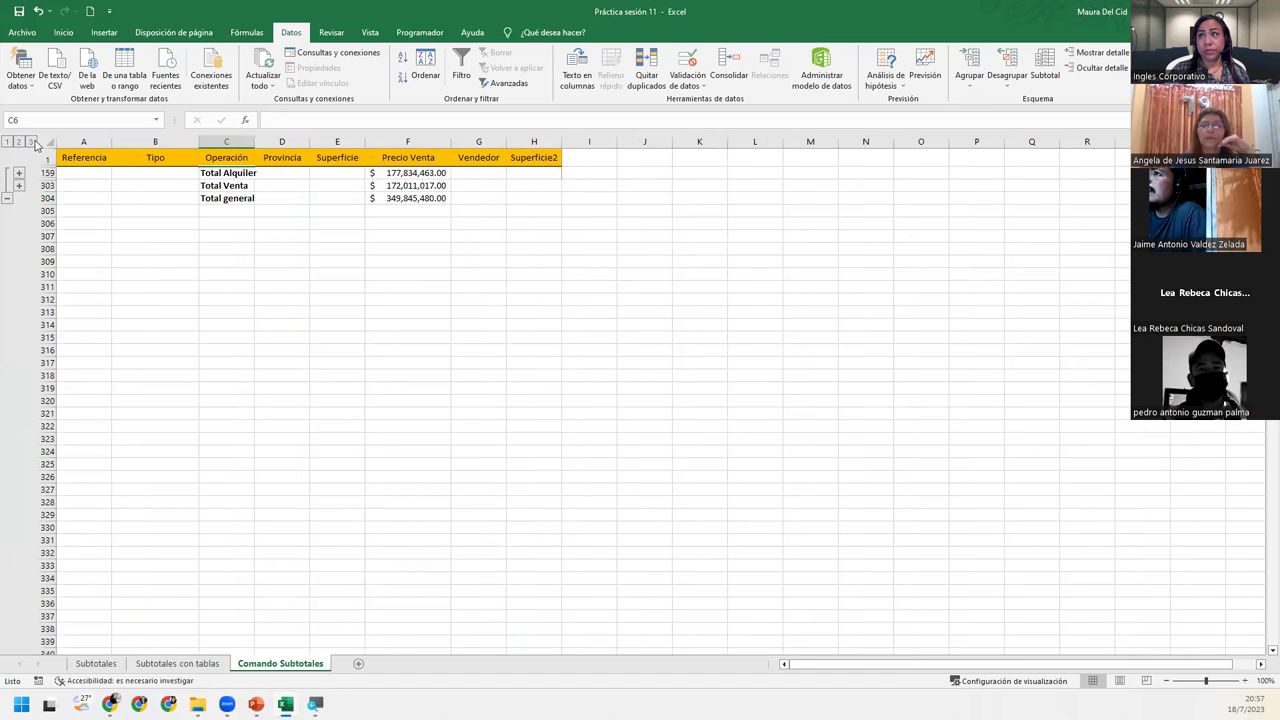
left_click(33, 142)
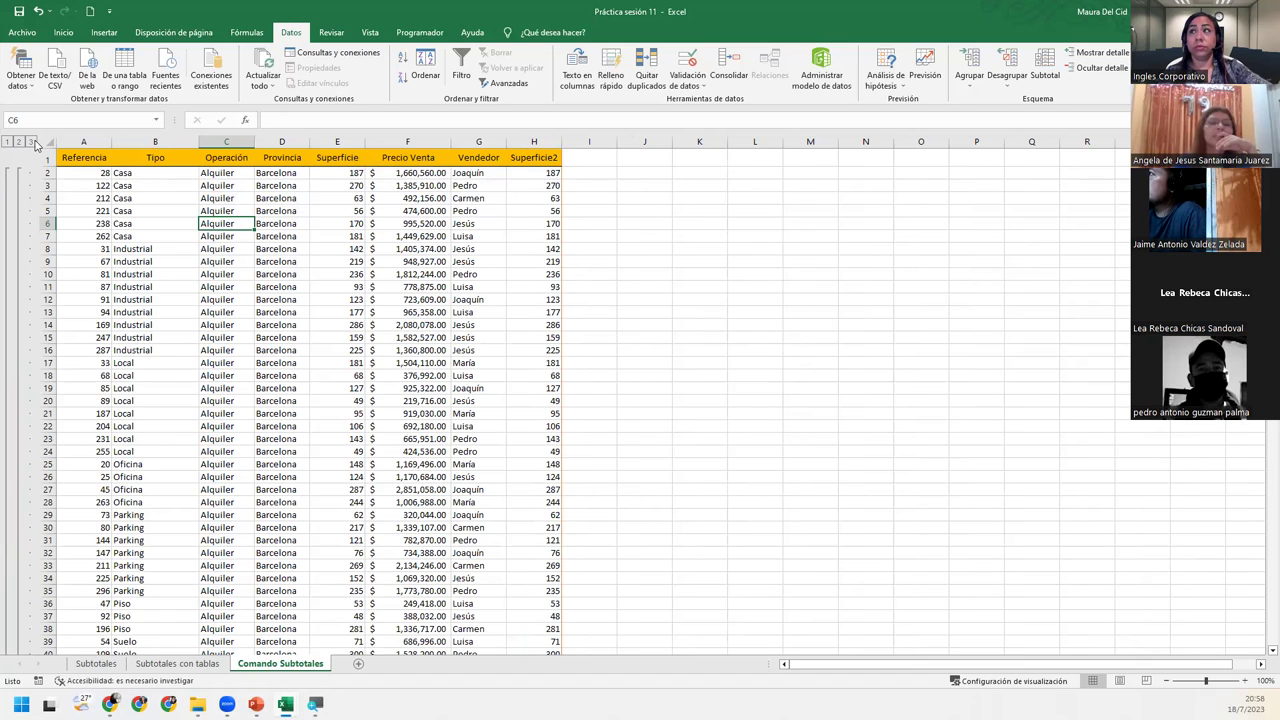
left_click(1044, 70)
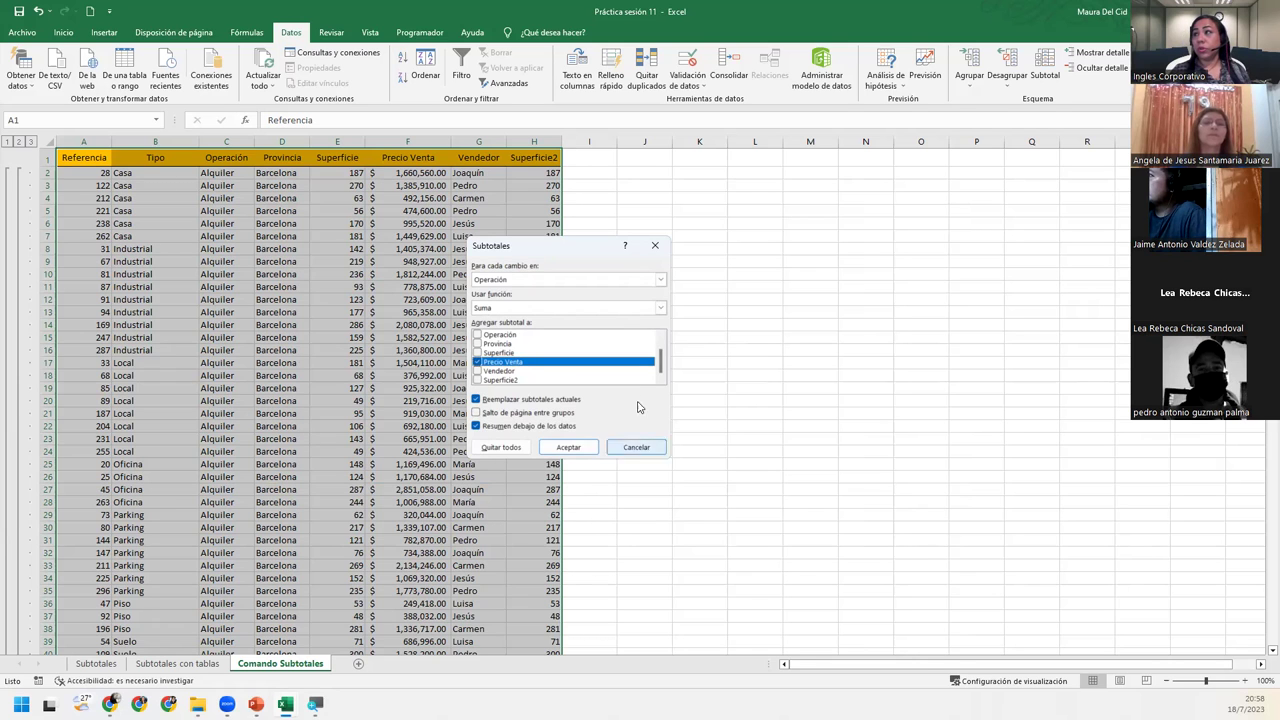
left_click(568, 447)
left_click(226, 223)
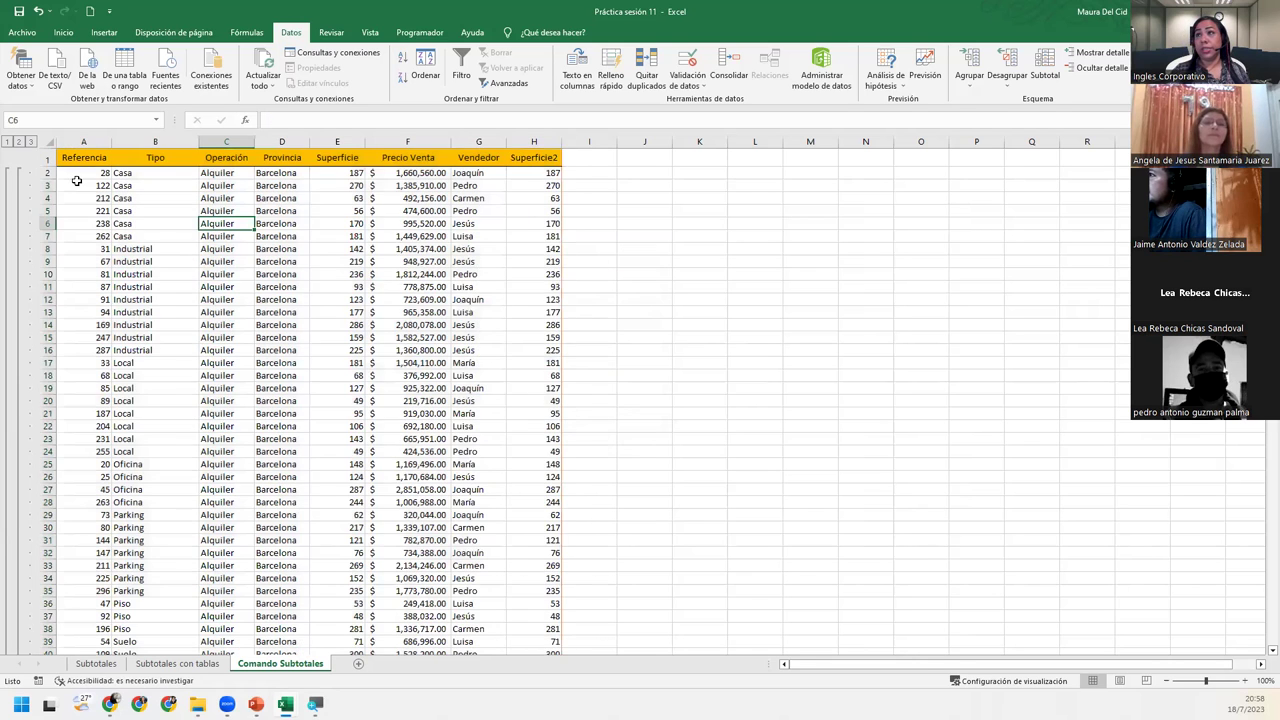
left_click(19, 142)
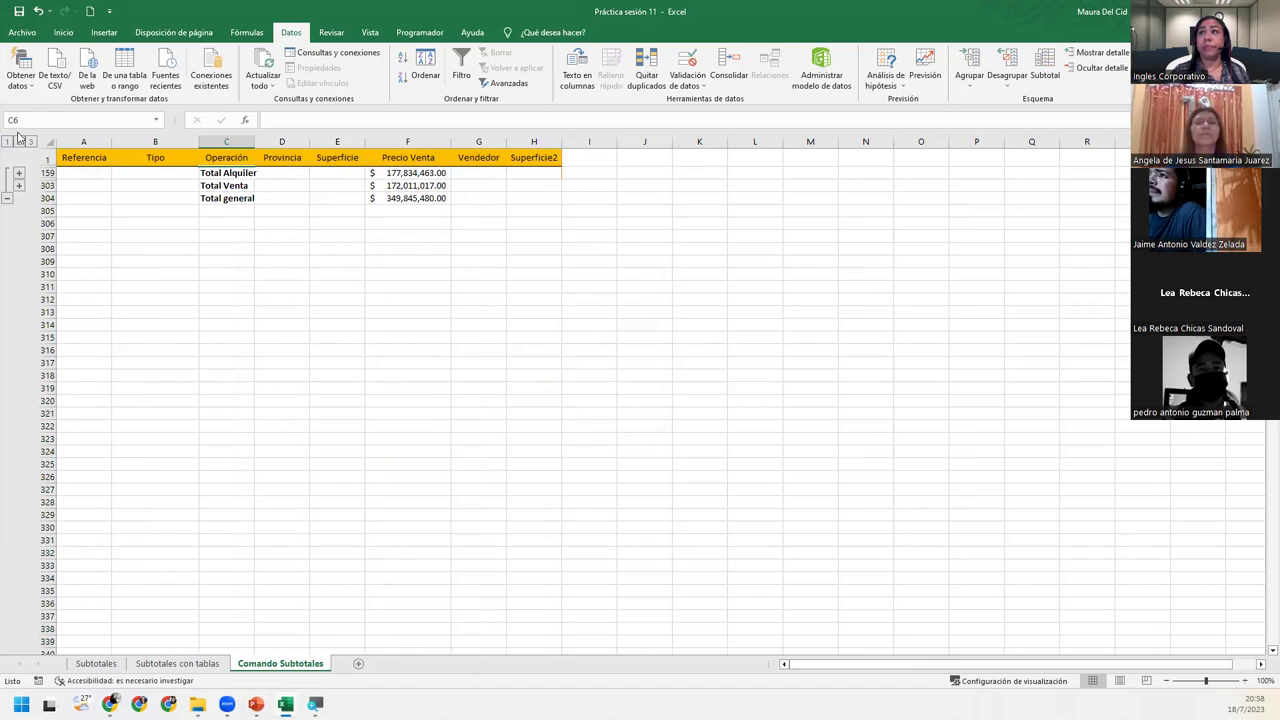
left_click(30, 142)
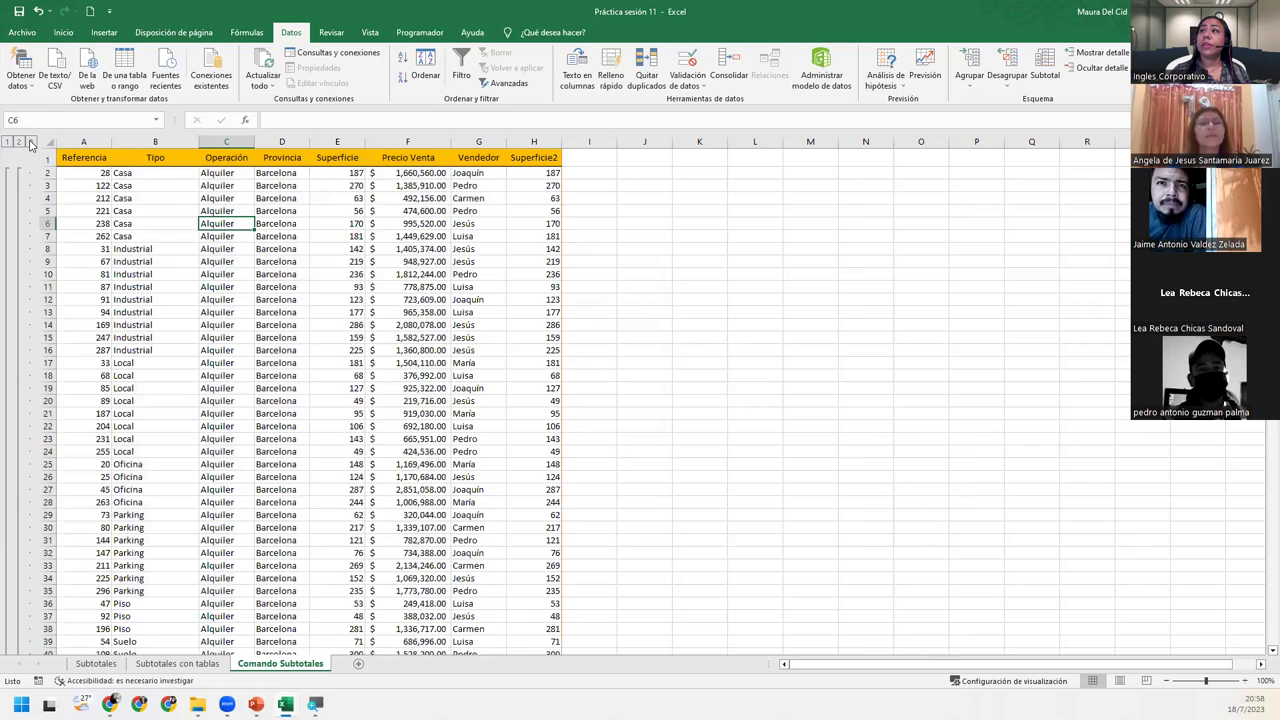
left_click(18, 142)
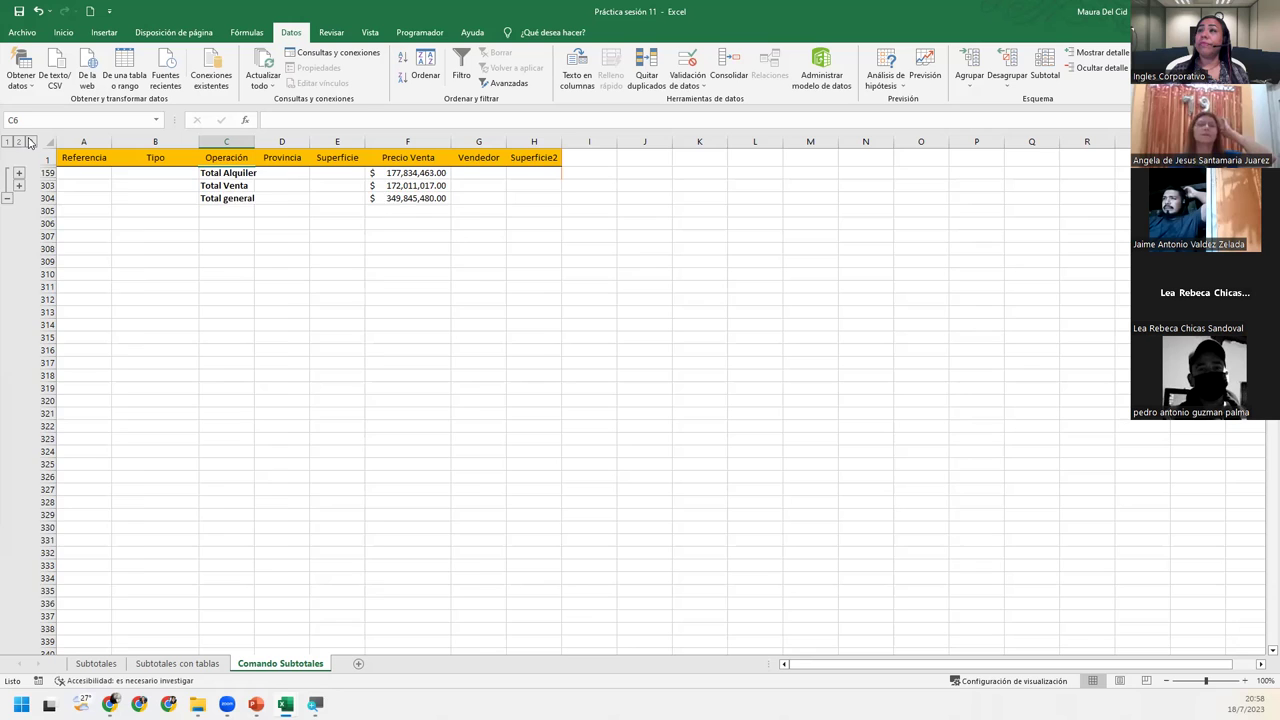
left_click(31, 142)
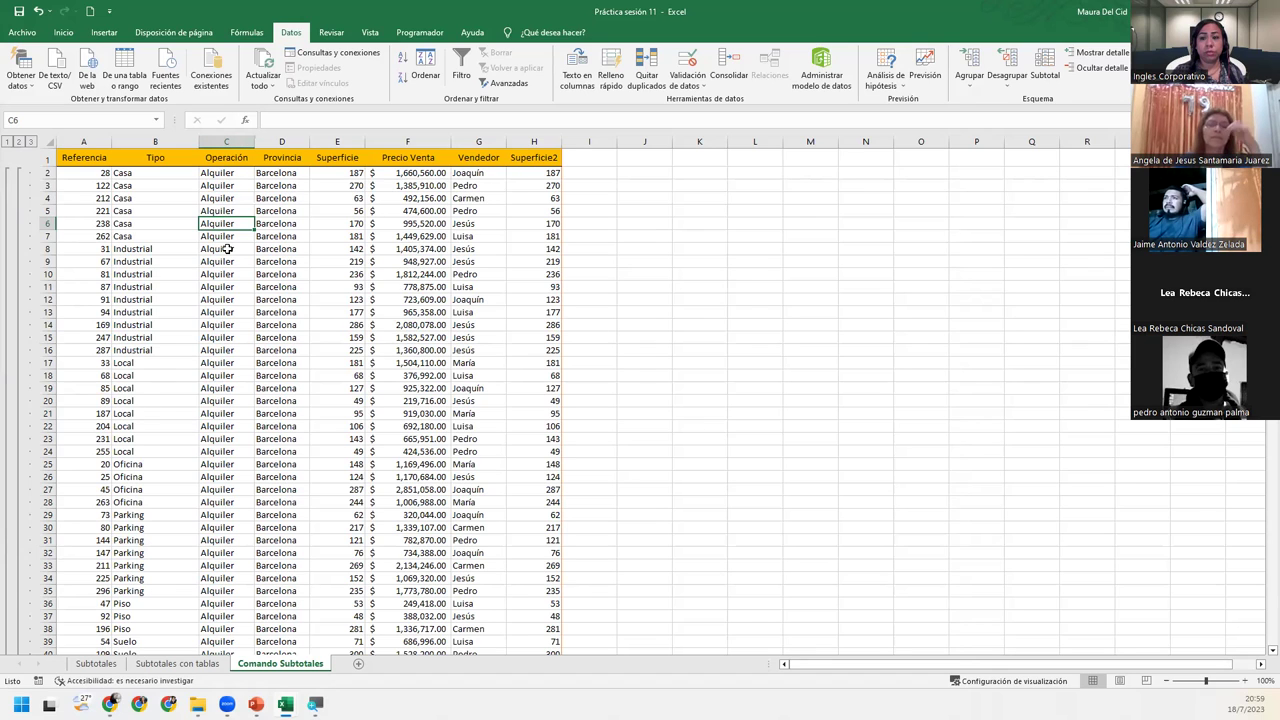
Insert Provincia subtotals while keeping the Operación ones, then collapse the outline to level 3
left_click(1044, 65)
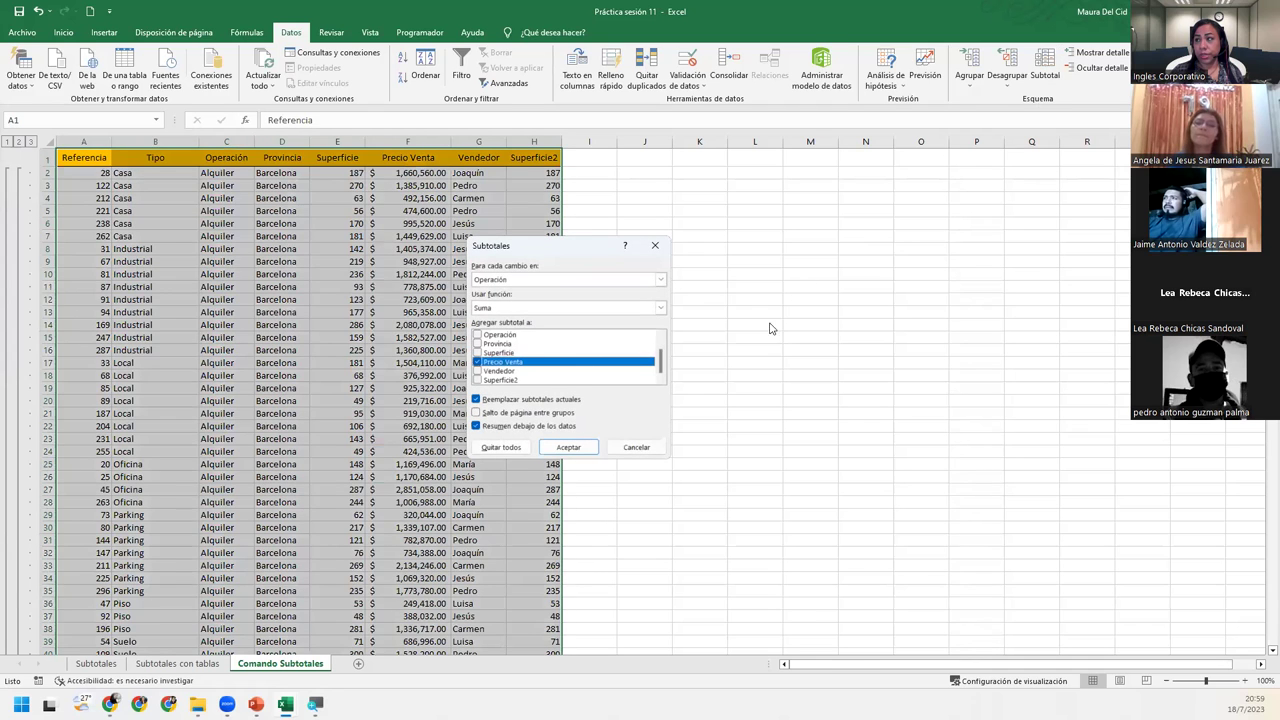
left_click(554, 283)
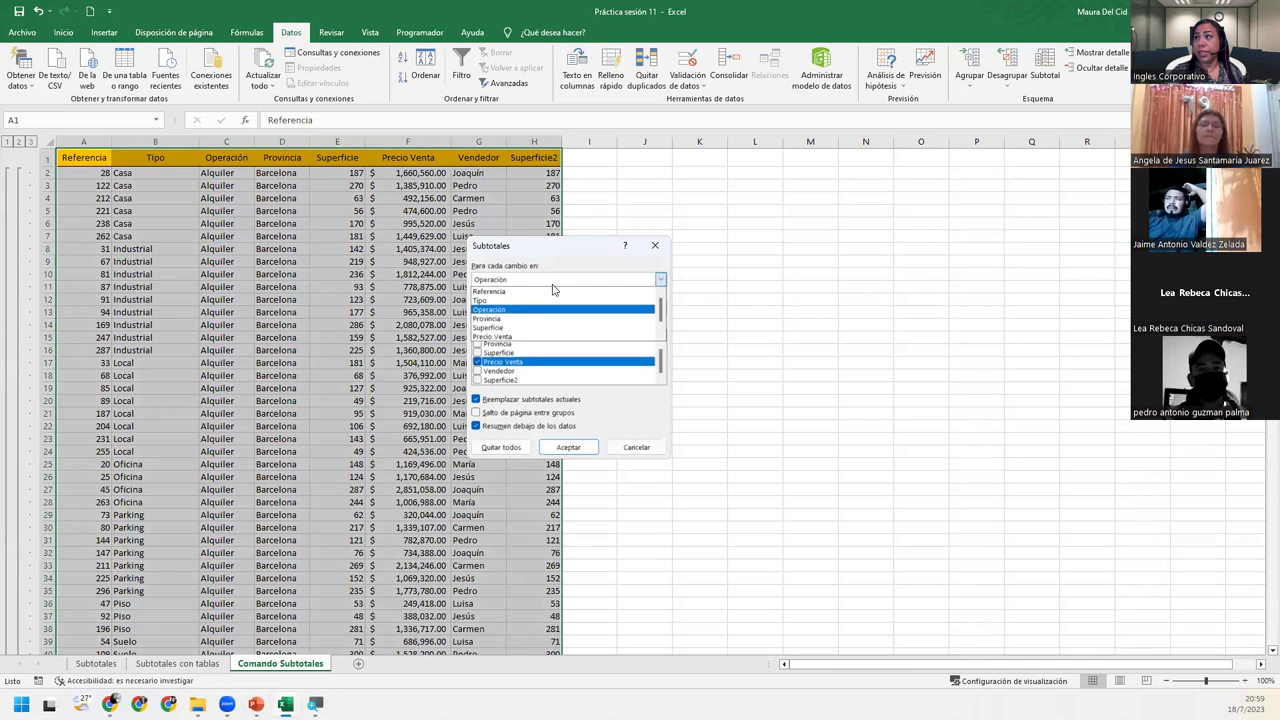
left_click(493, 319)
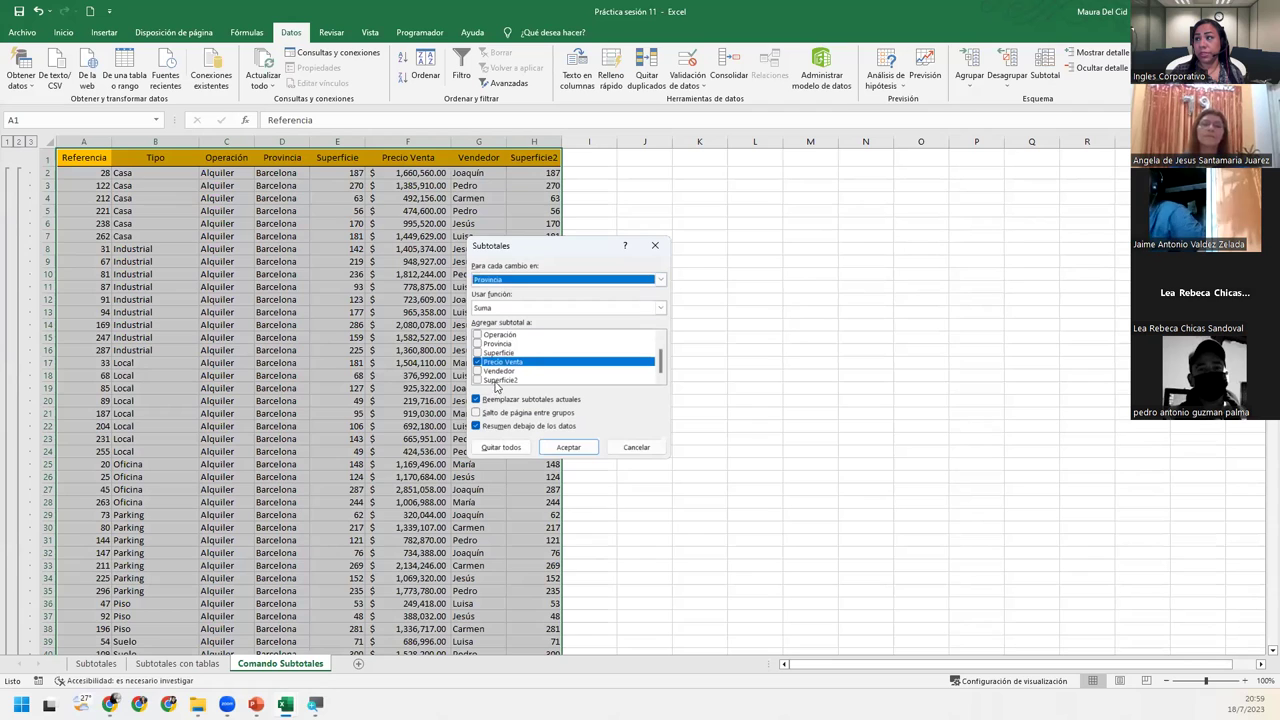
left_click(477, 400)
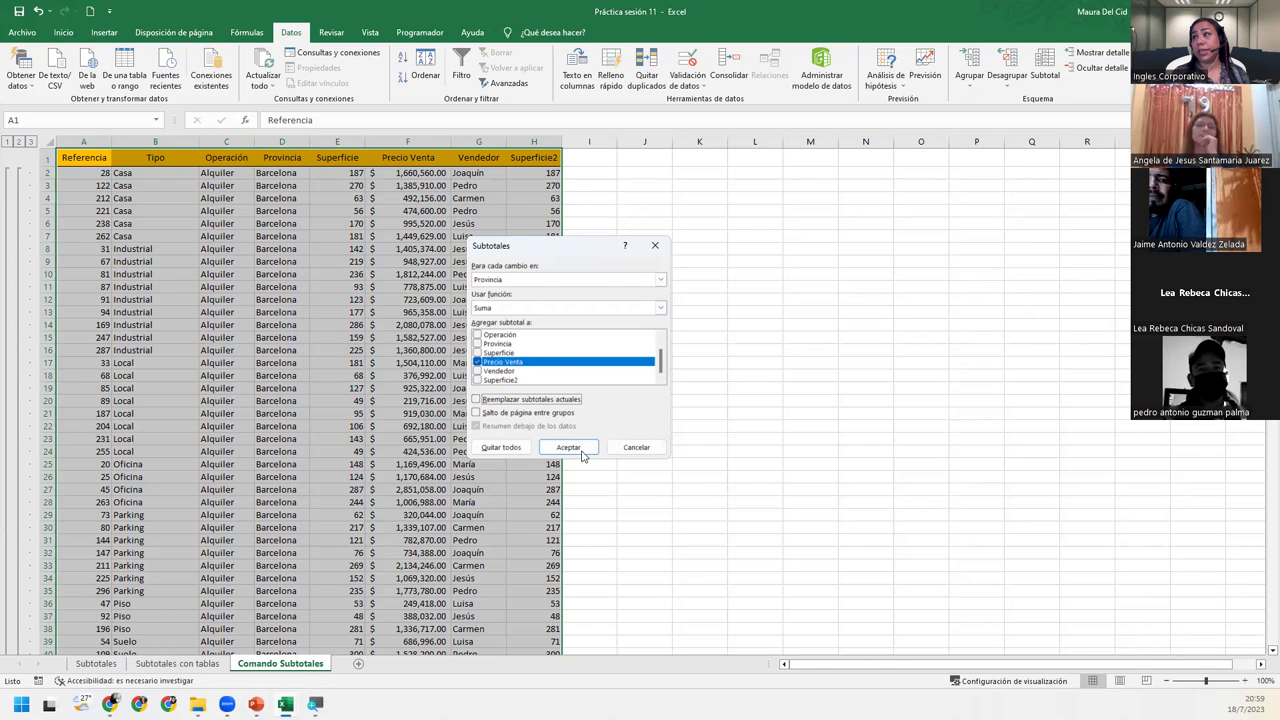
left_click(568, 447)
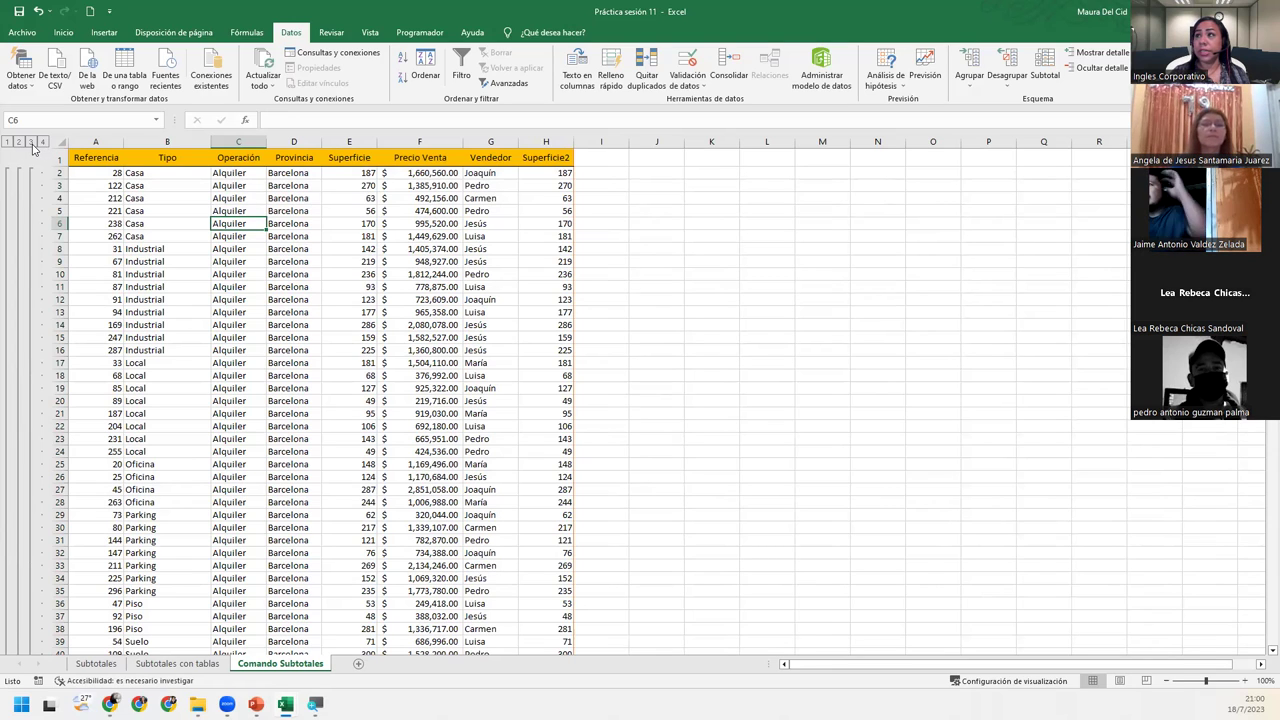
left_click(32, 143)
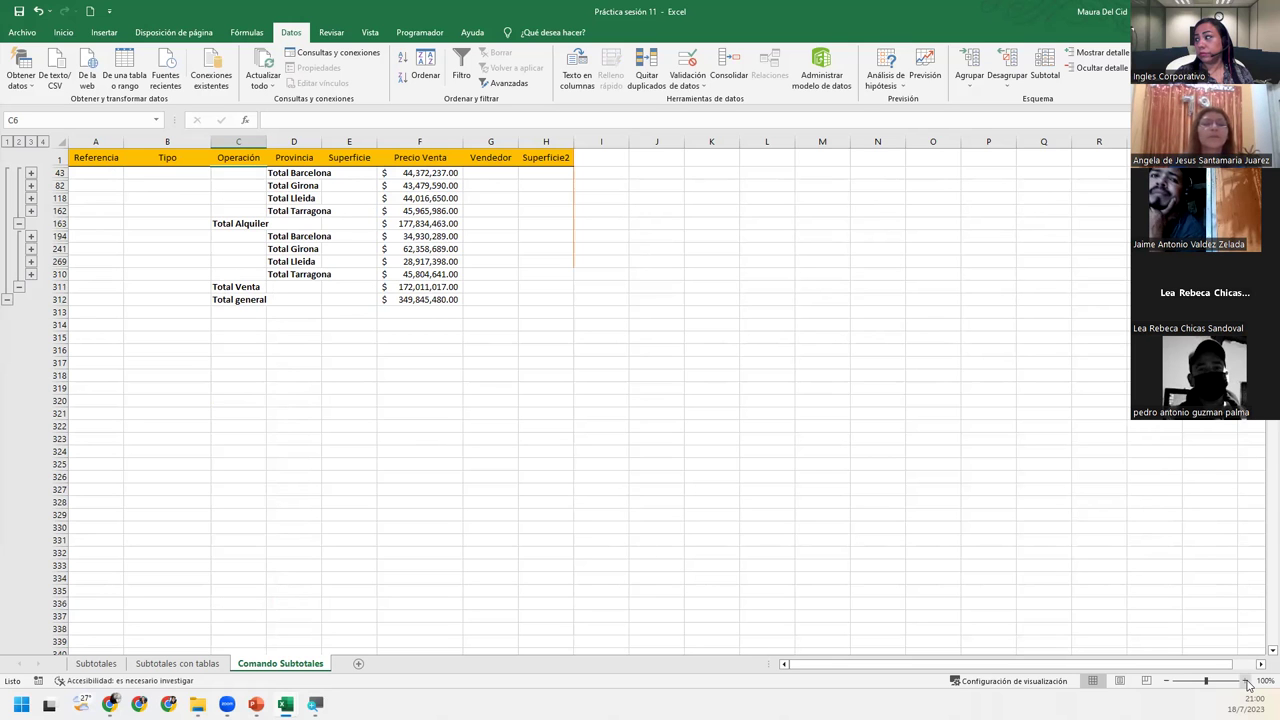
Zoom the sheet to 120%, then view outline levels 2, 3 and 4 in turn
left_click(1246, 681)
left_click(1246, 681)
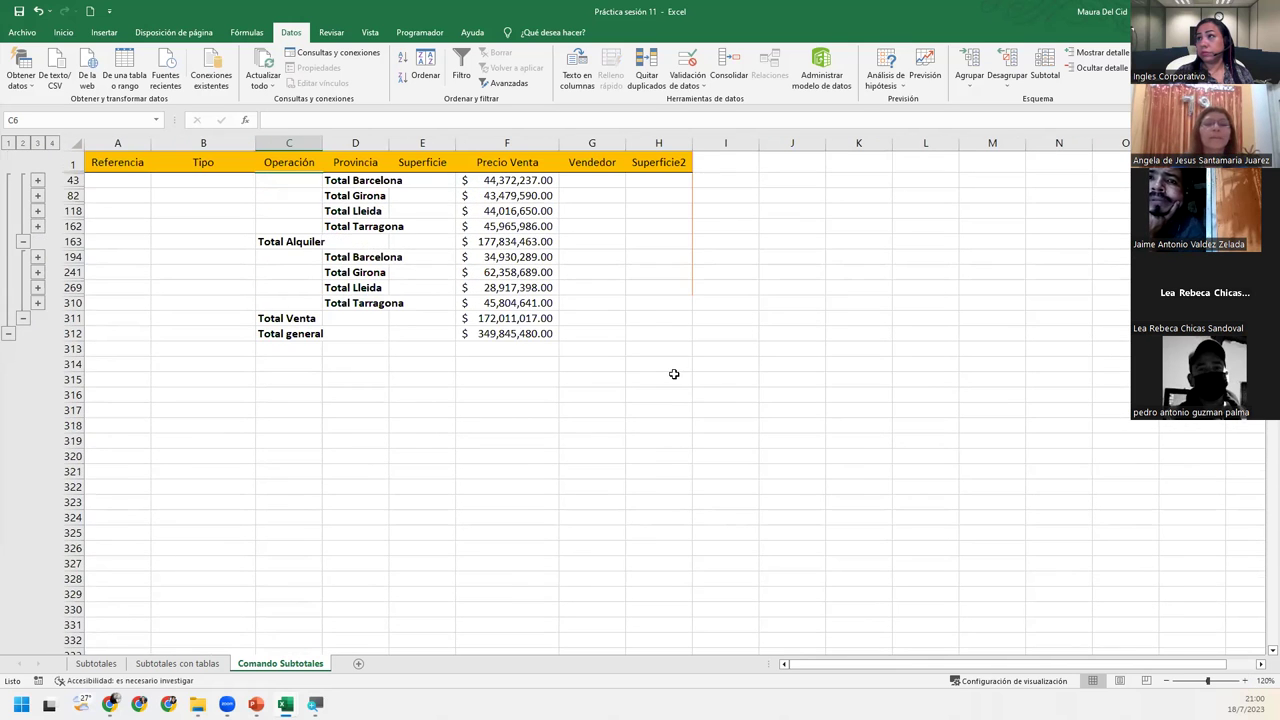
left_click(22, 144)
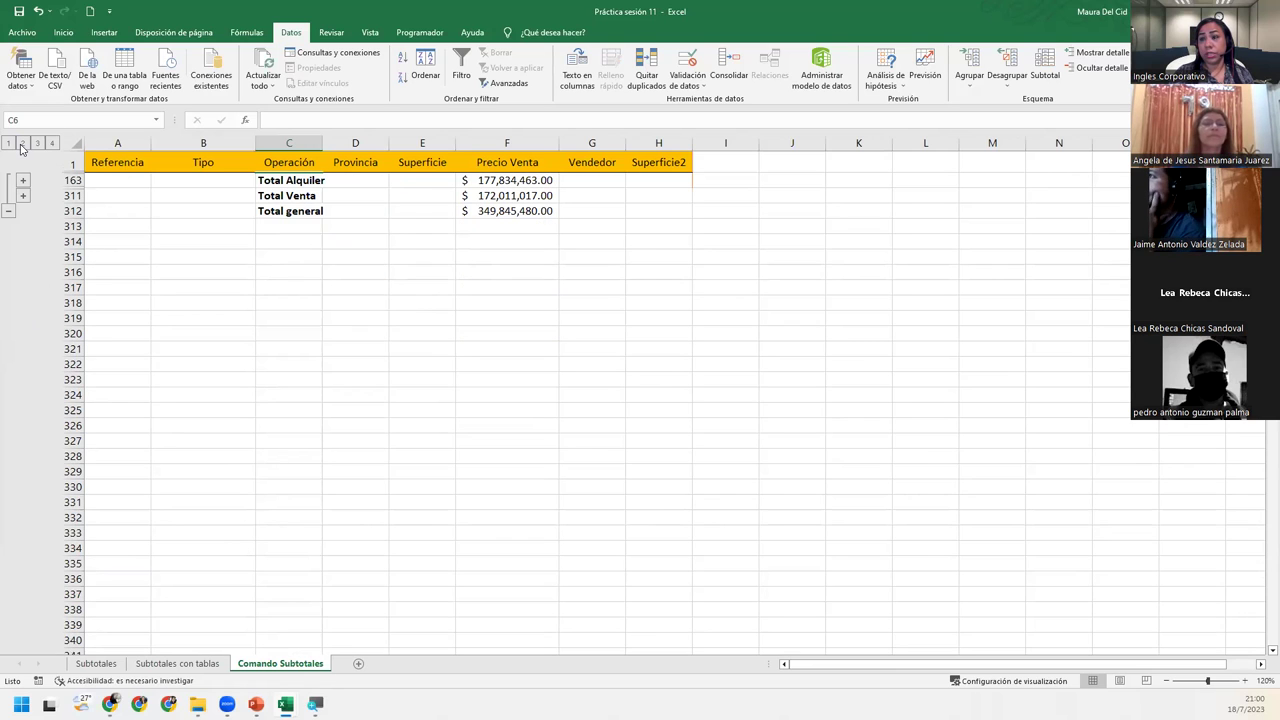
left_click(38, 144)
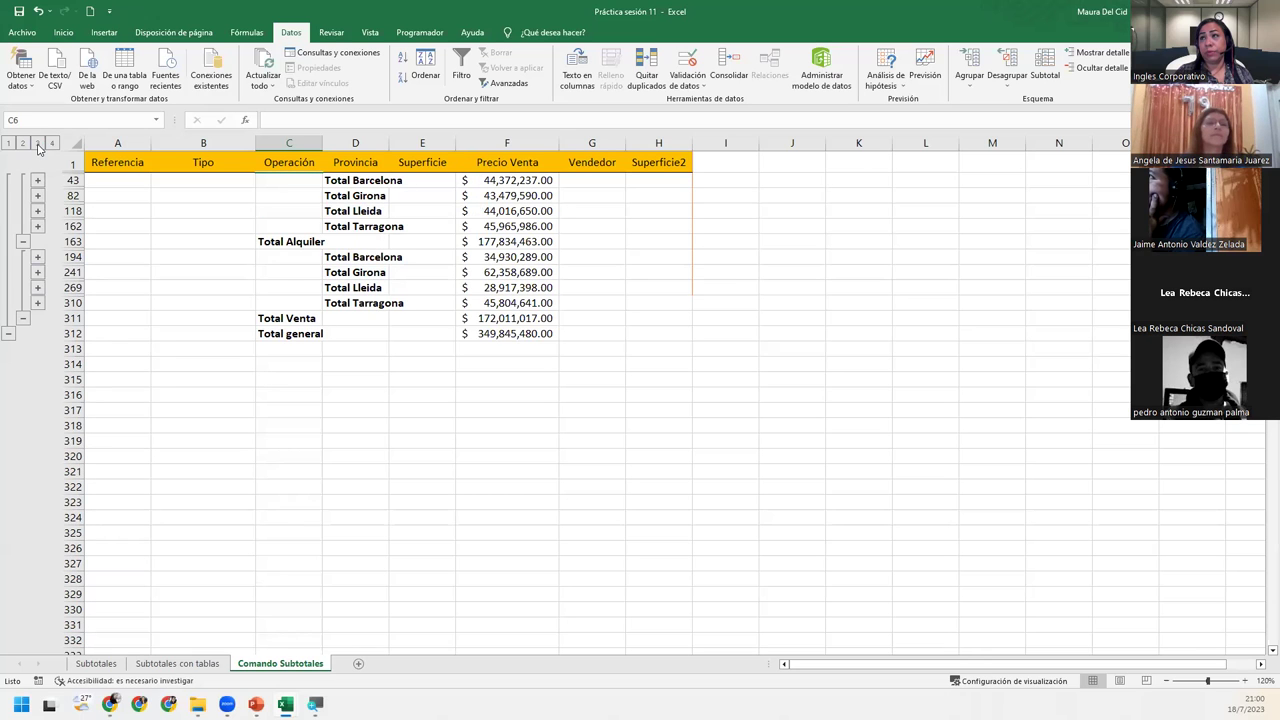
left_click(52, 144)
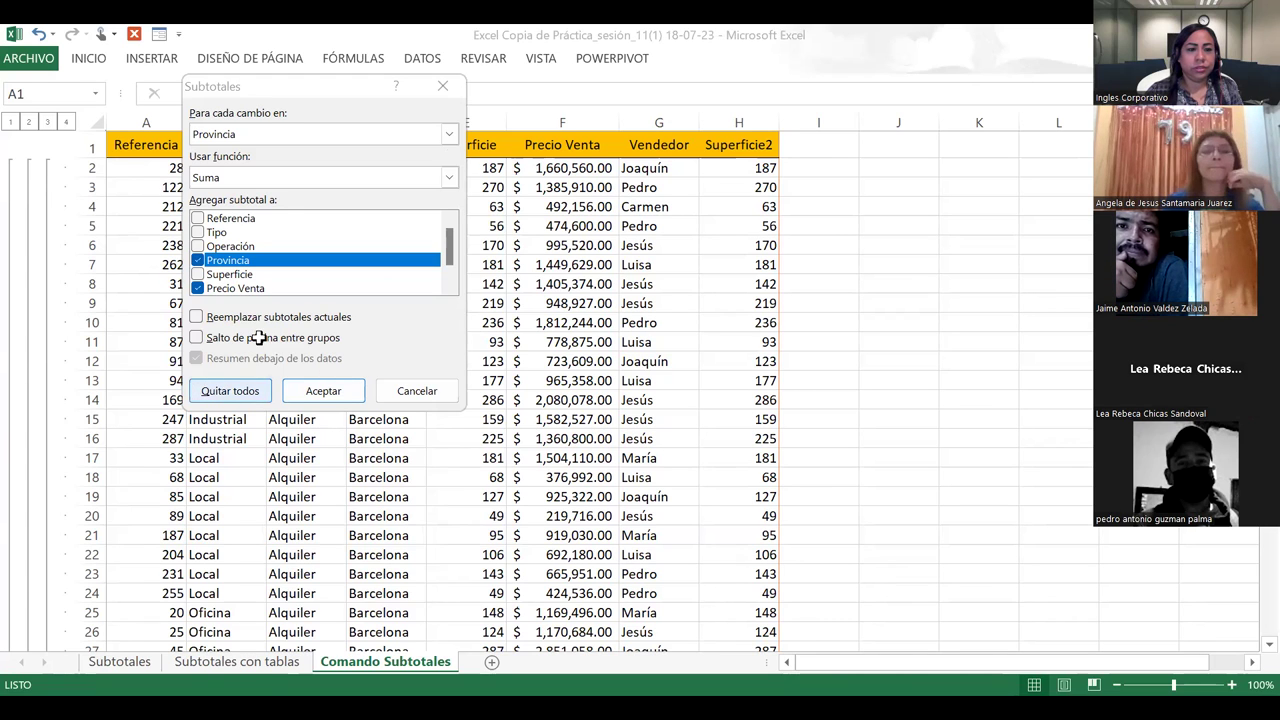
Attempt Datos > Subtotal in the copy workbook and dismiss the single-cell range warning
left_click(425, 58)
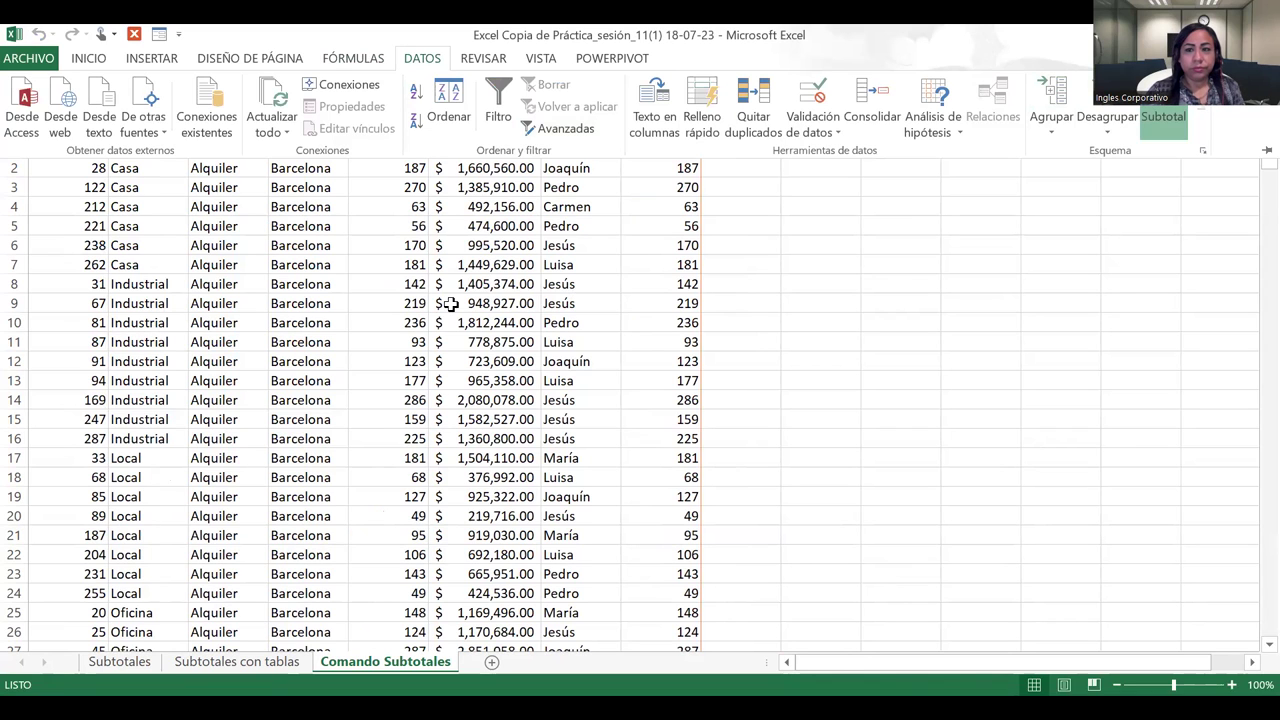
left_click(418, 62)
left_click(1169, 107)
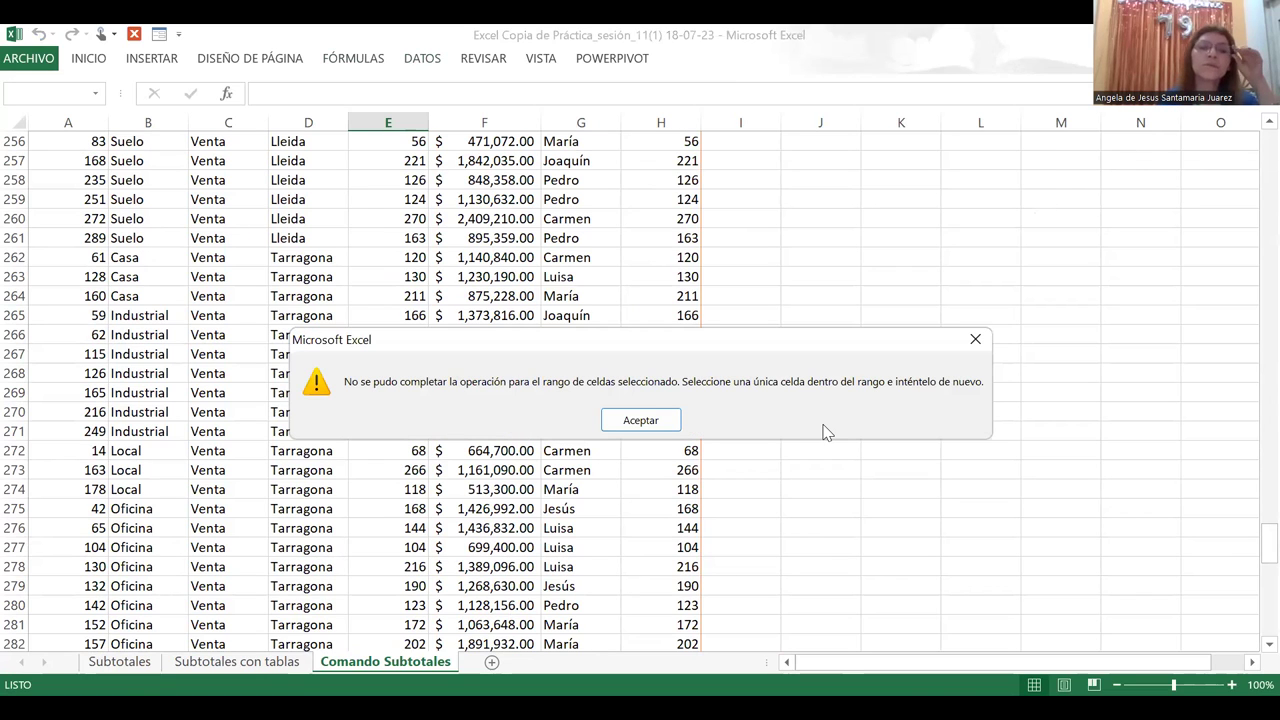
left_click(656, 420)
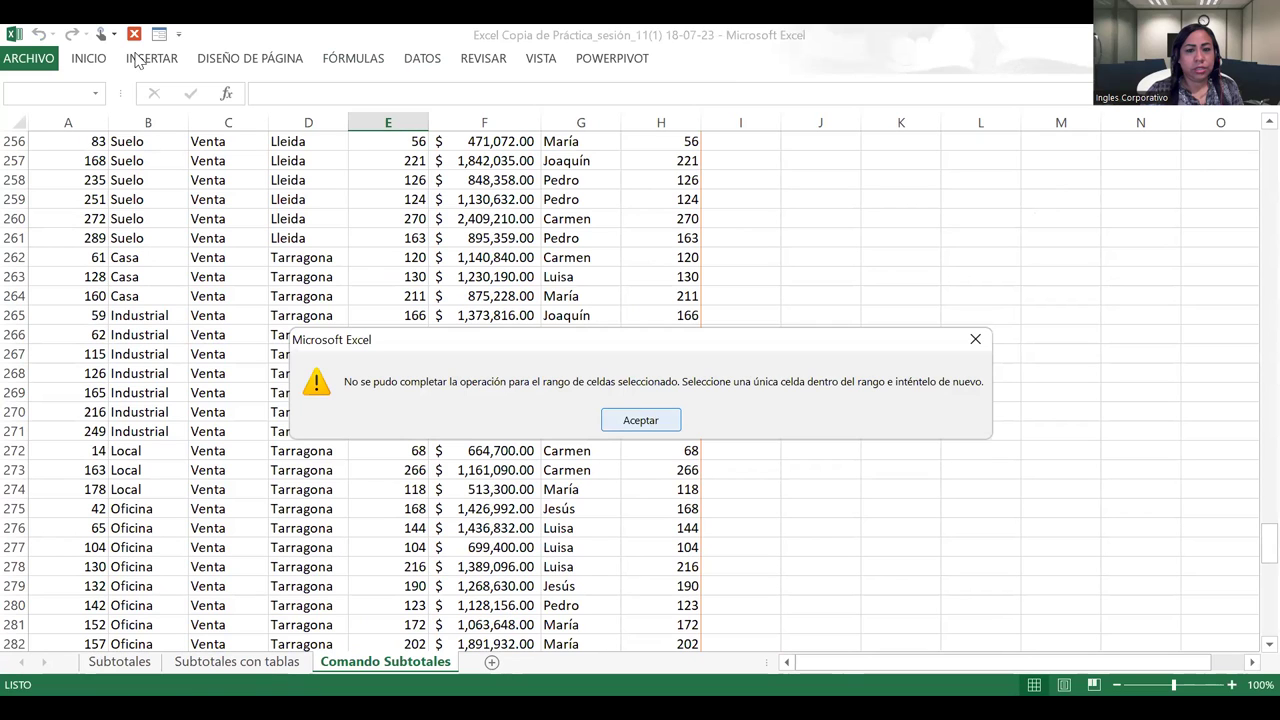
Scroll back up and select cell D188 inside the data
scroll(269, 307, "up", 8)
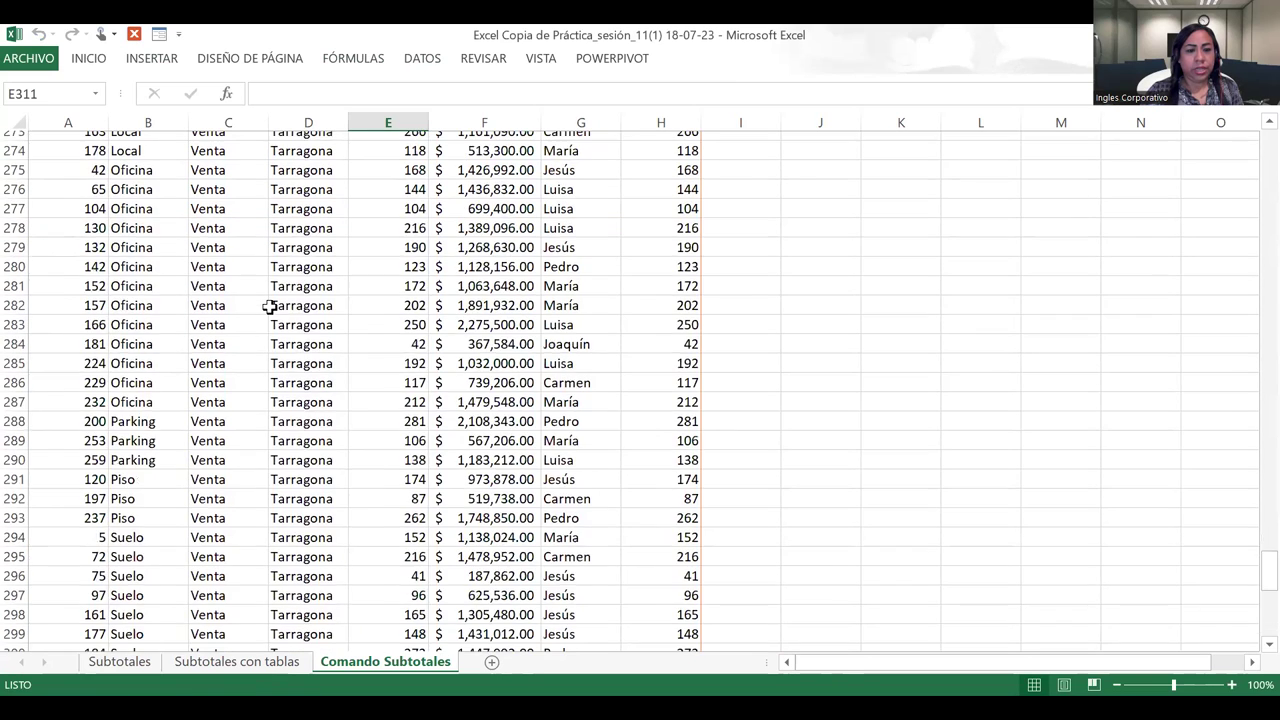
scroll(269, 307, "up", 10)
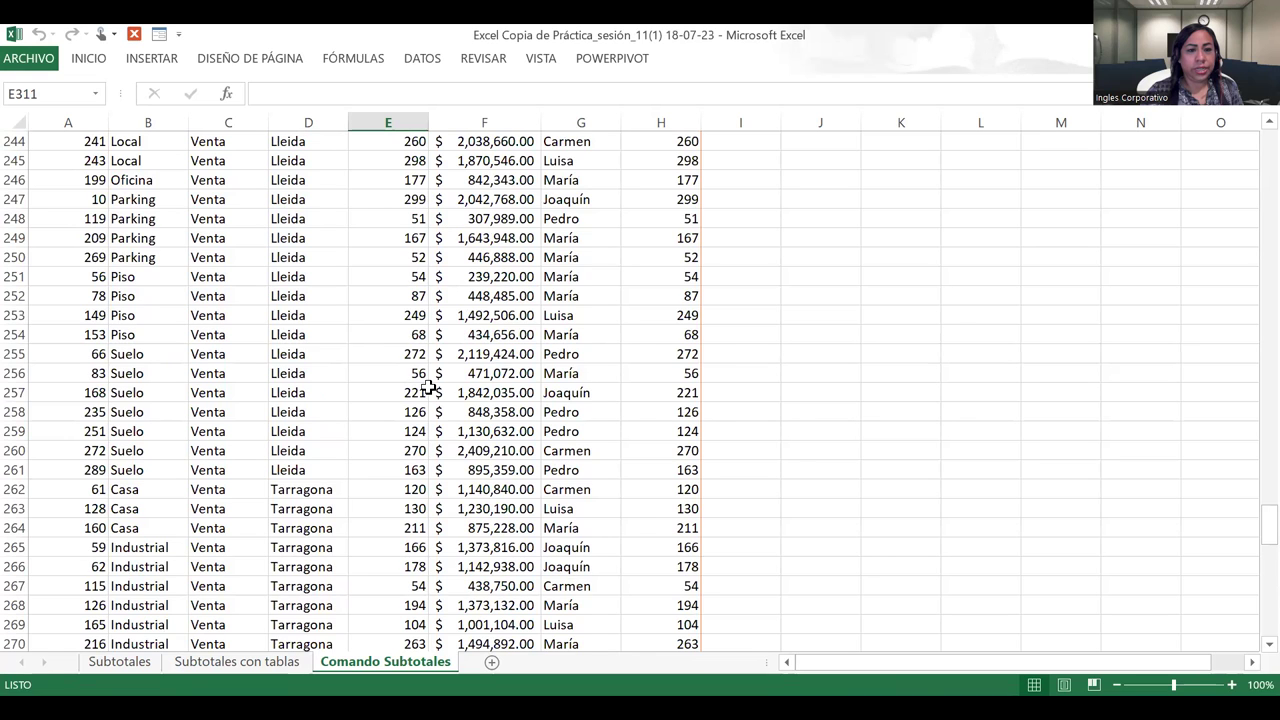
scroll(420, 388, "up", 6)
scroll(390, 350, "up", 8)
scroll(355, 305, "up", 7)
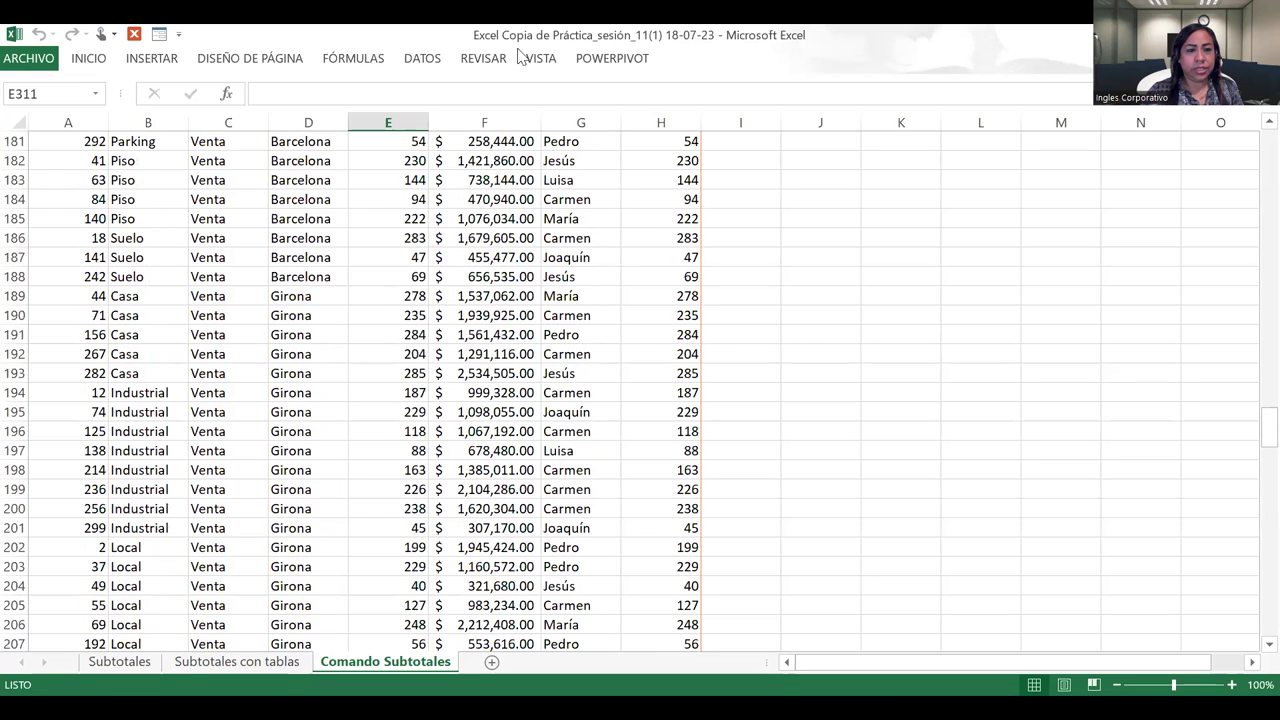
left_click(270, 277)
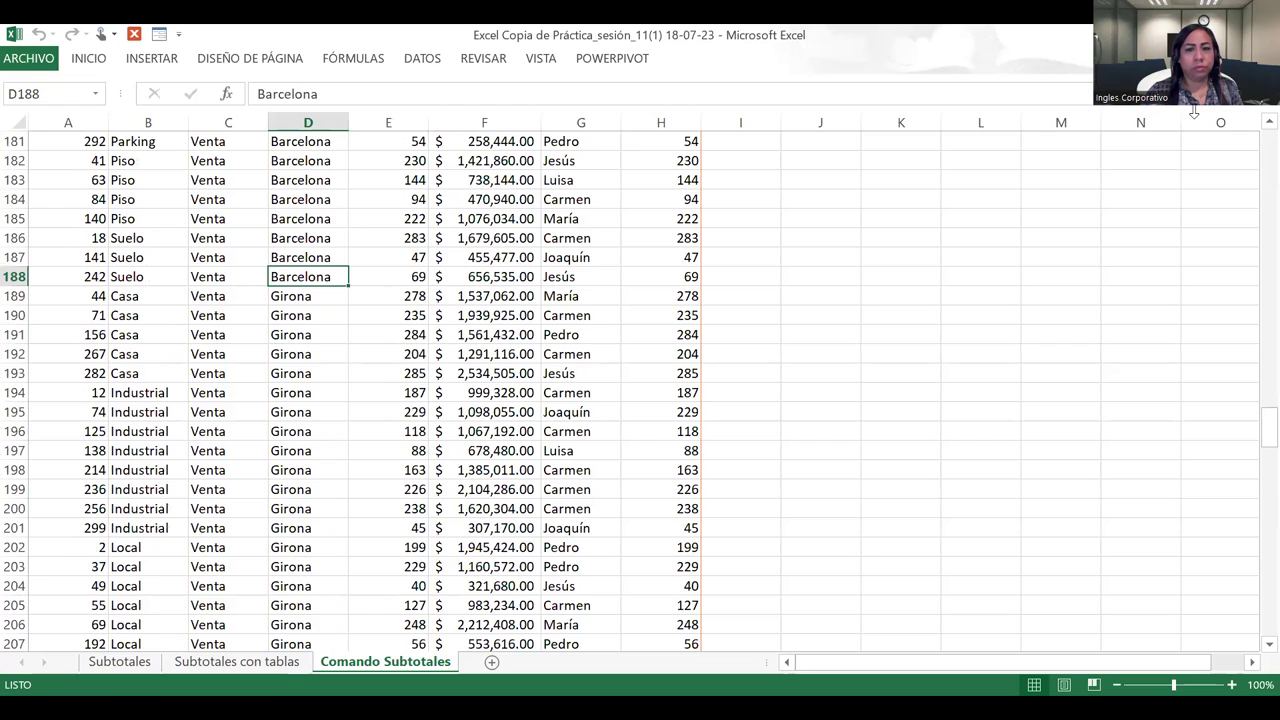
Subtotal at each Operación change with Suma, ticking only Precio Venta and unticking Provincia
left_click(418, 60)
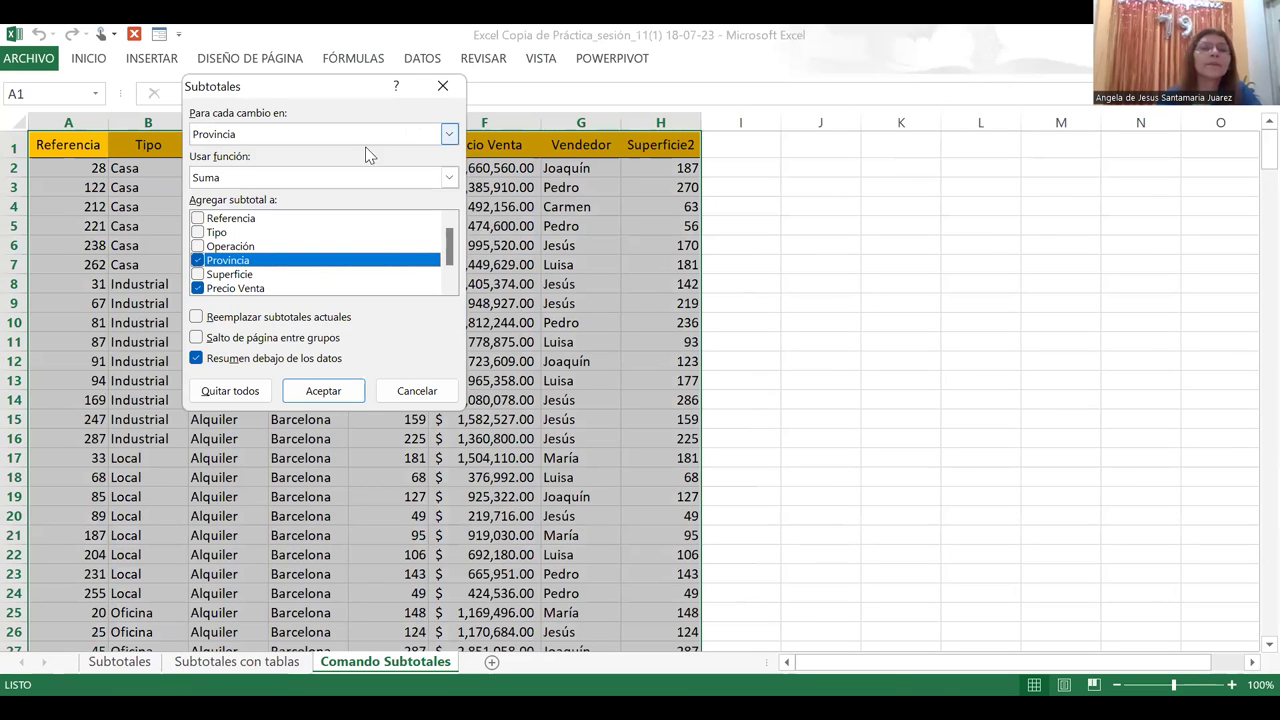
left_click(449, 134)
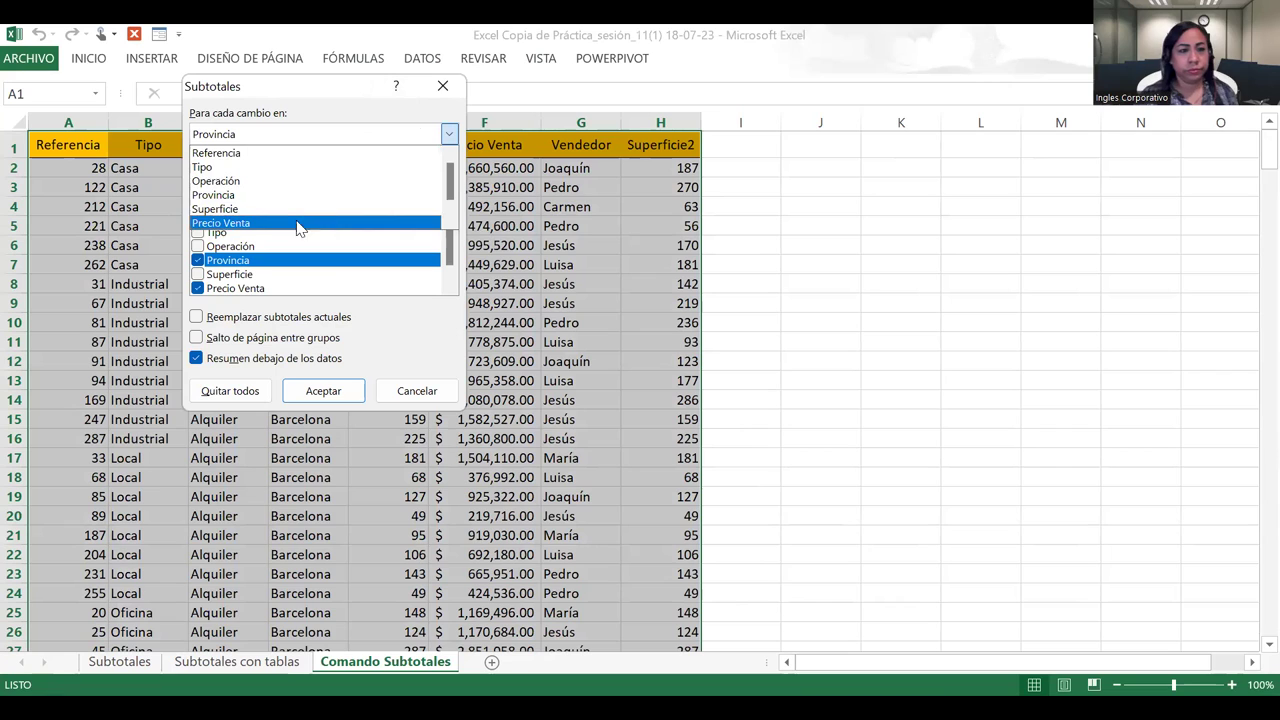
left_click(380, 182)
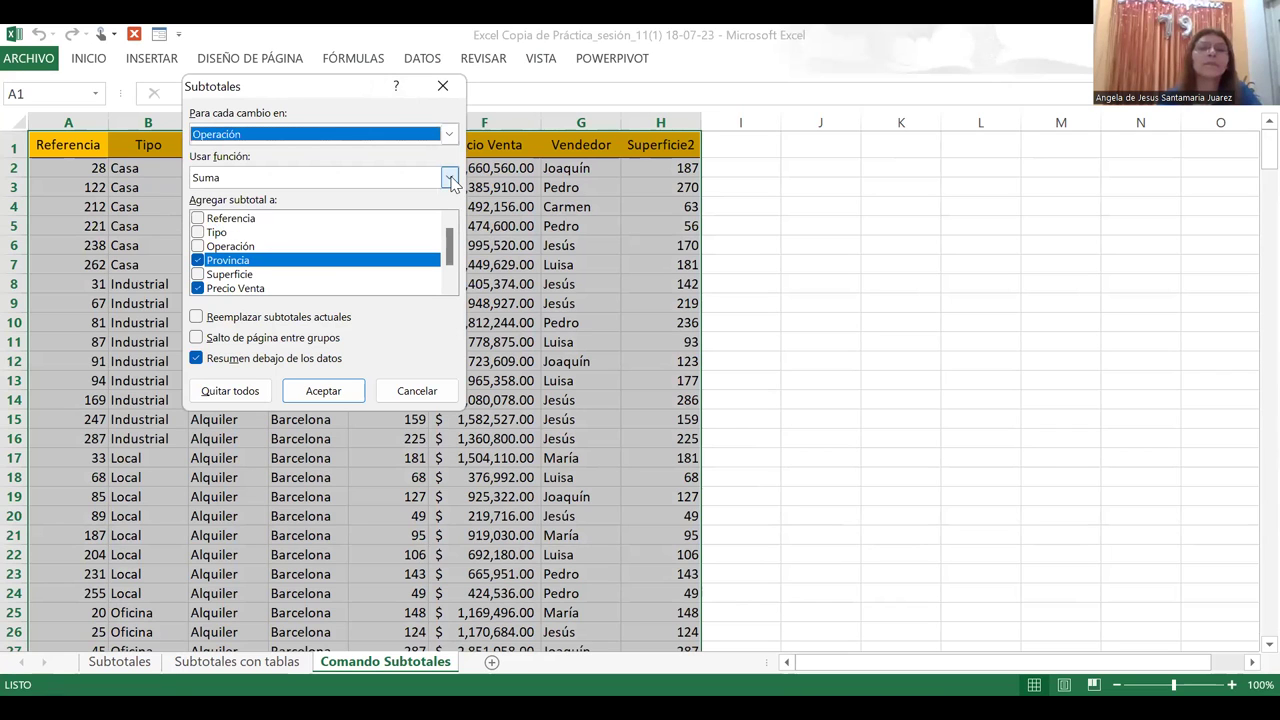
left_click(451, 180)
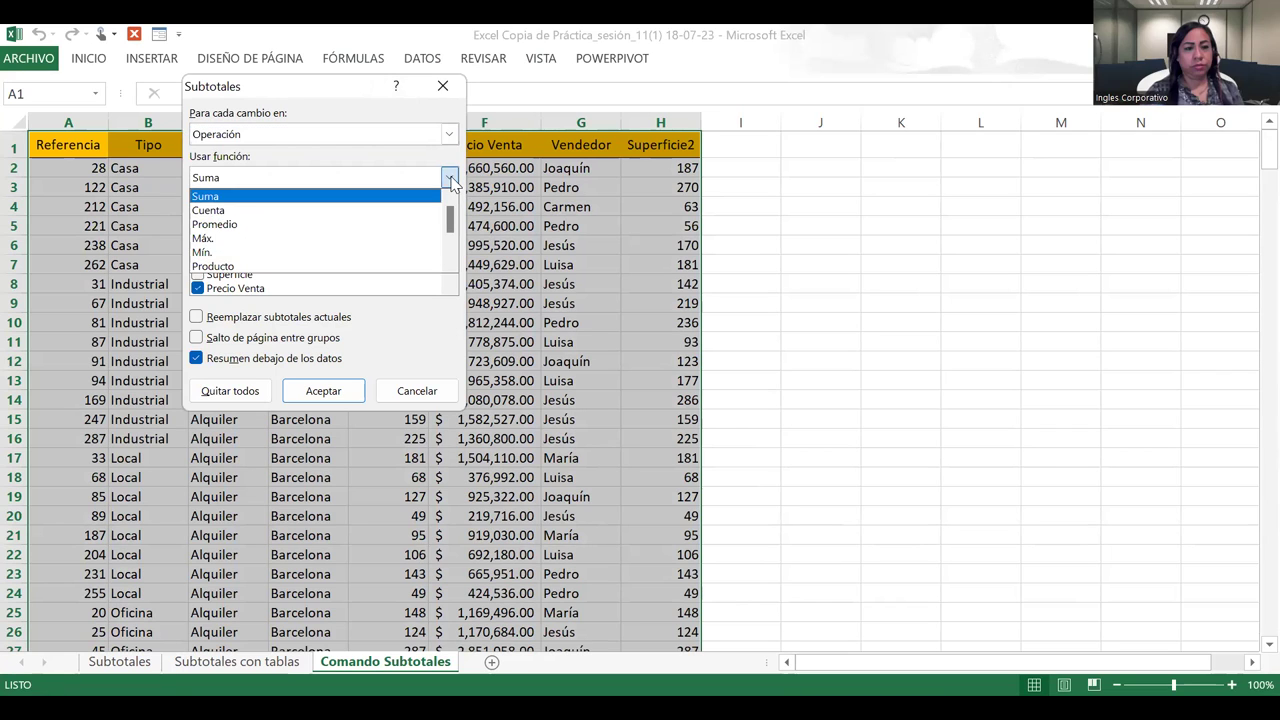
left_click(300, 191)
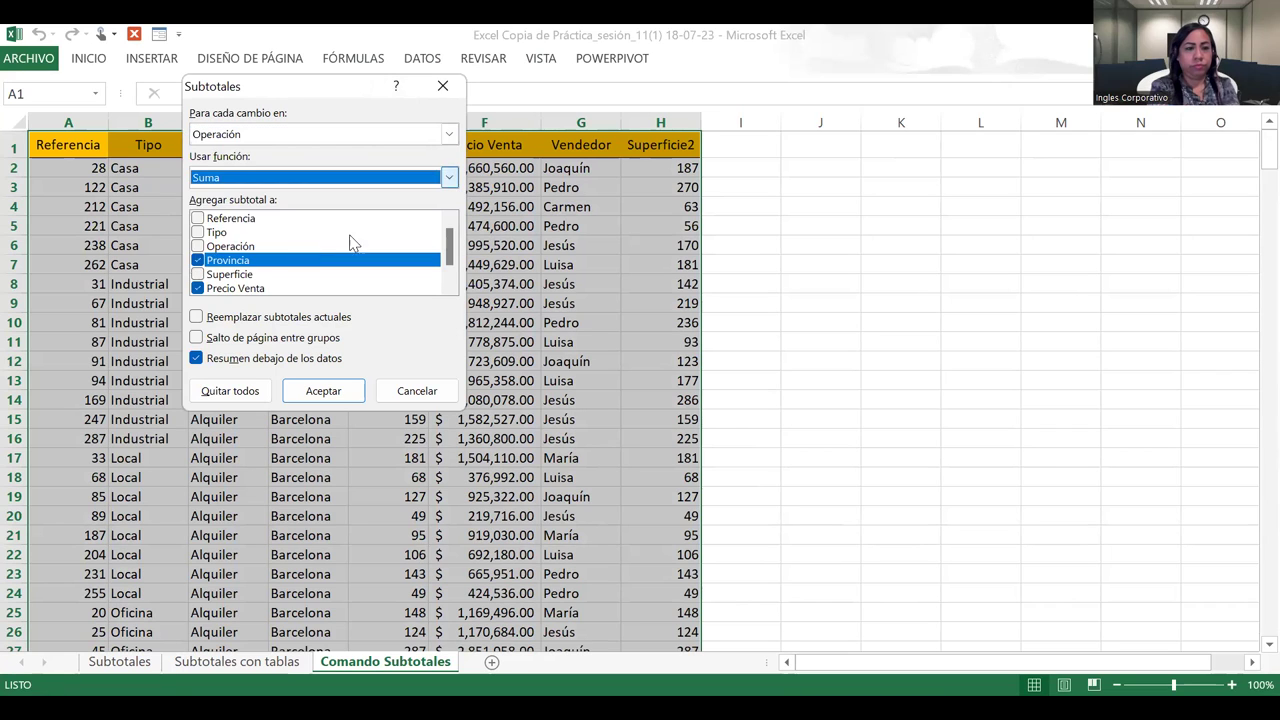
left_click(197, 260)
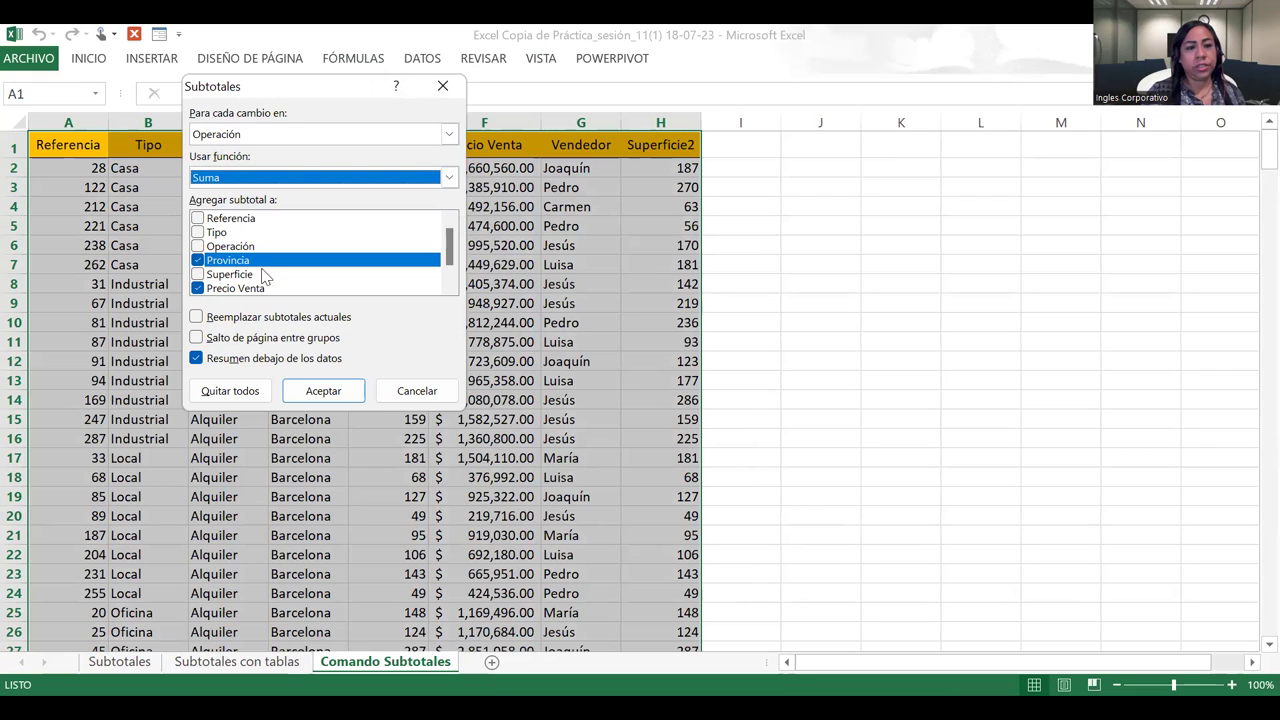
left_click(197, 261)
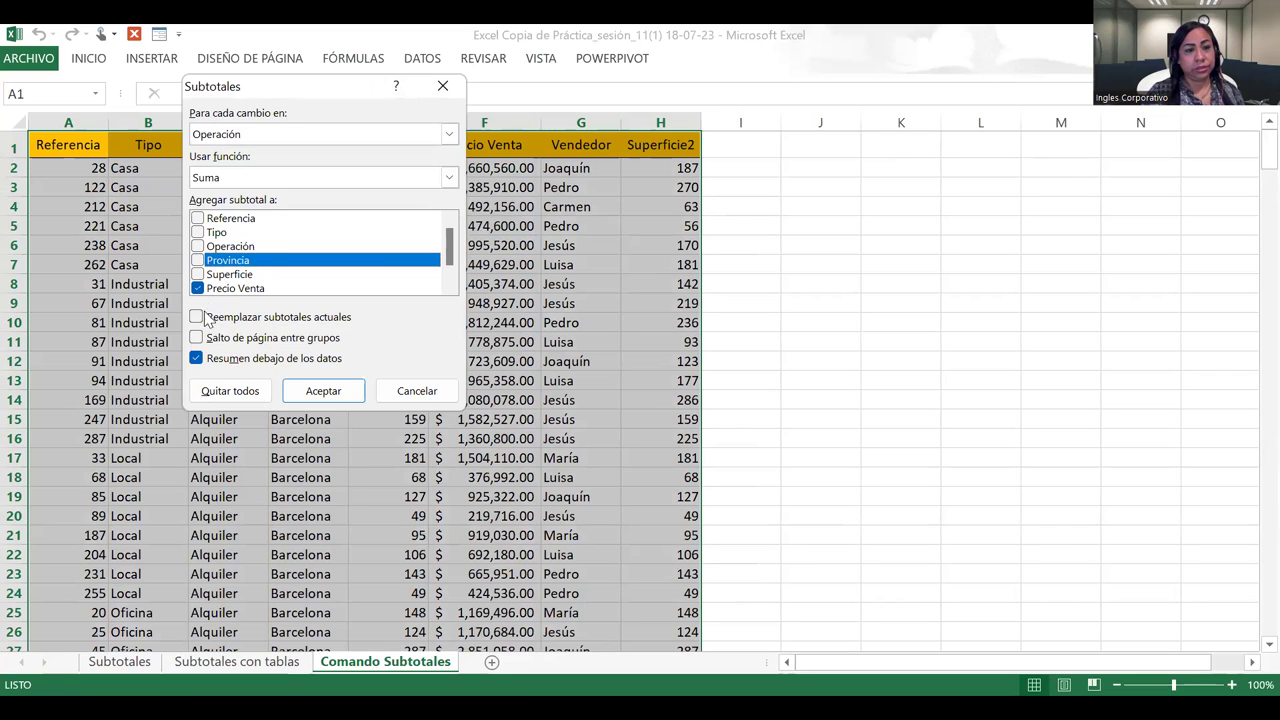
left_click(323, 399)
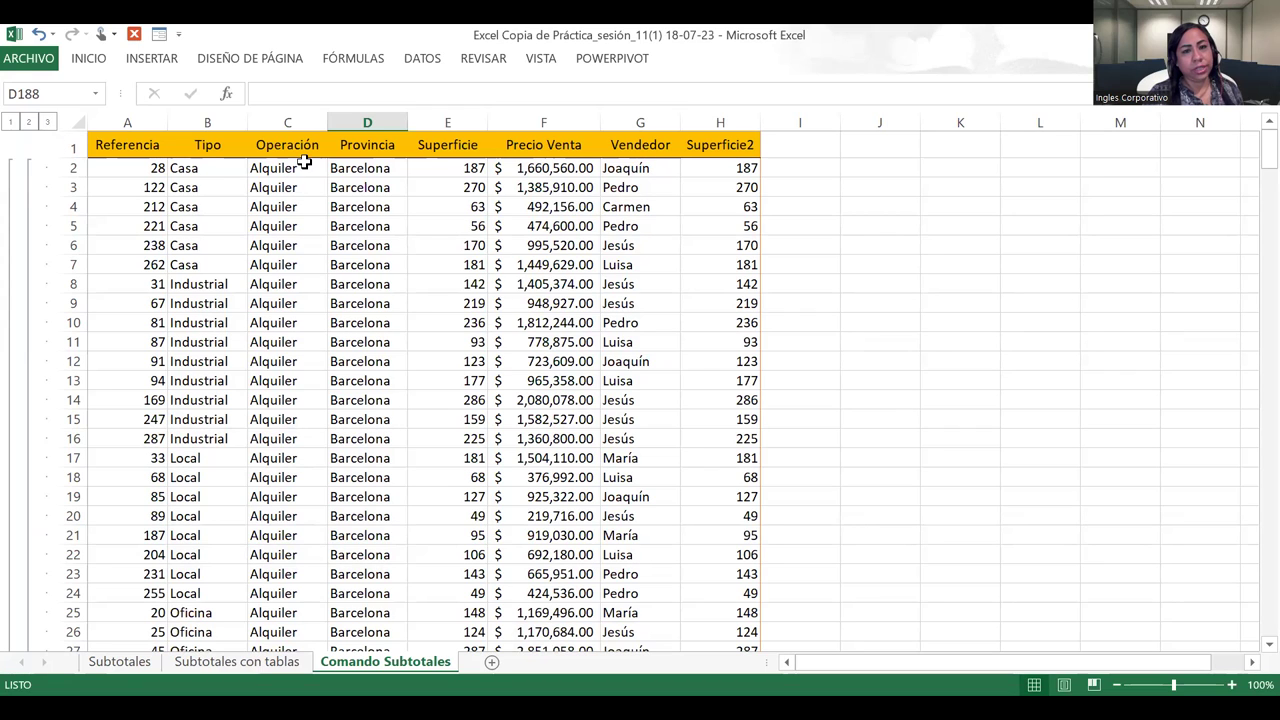
Nest Provincia subtotals inside the Operación totals, unticking Superficie2, then collapse to outline level 3
left_click(422, 58)
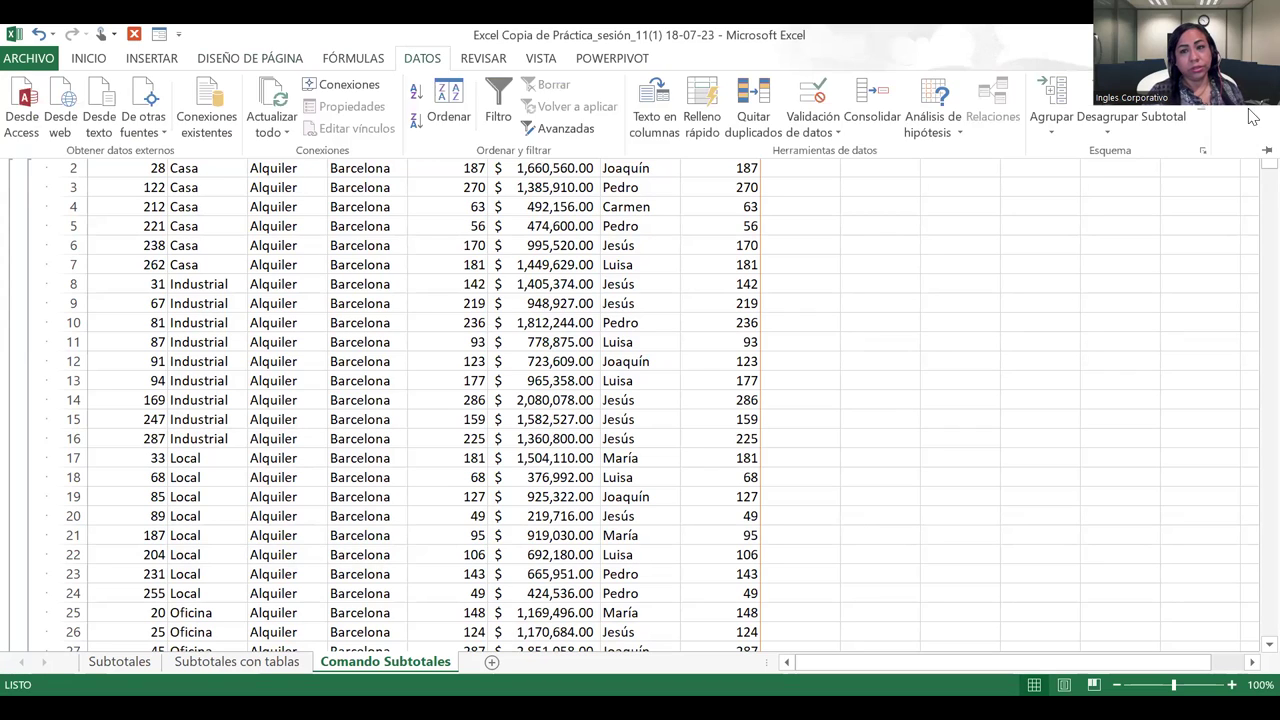
left_click(1163, 110)
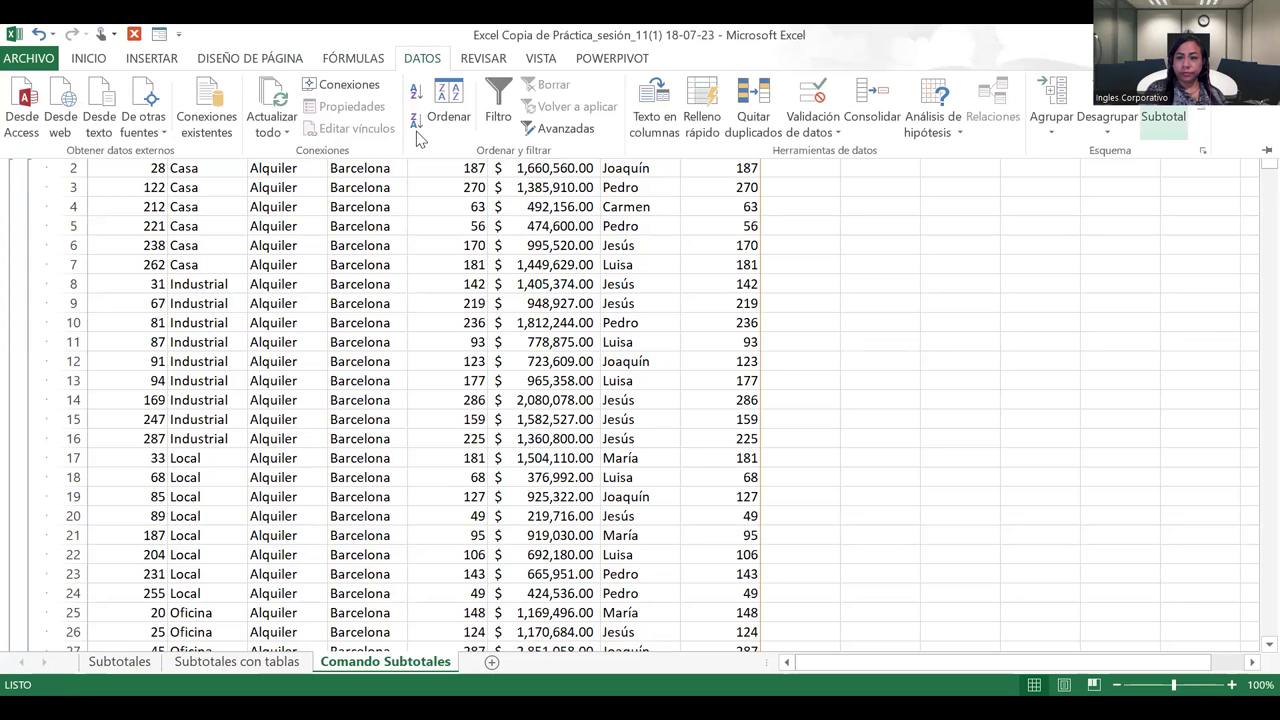
left_click(447, 135)
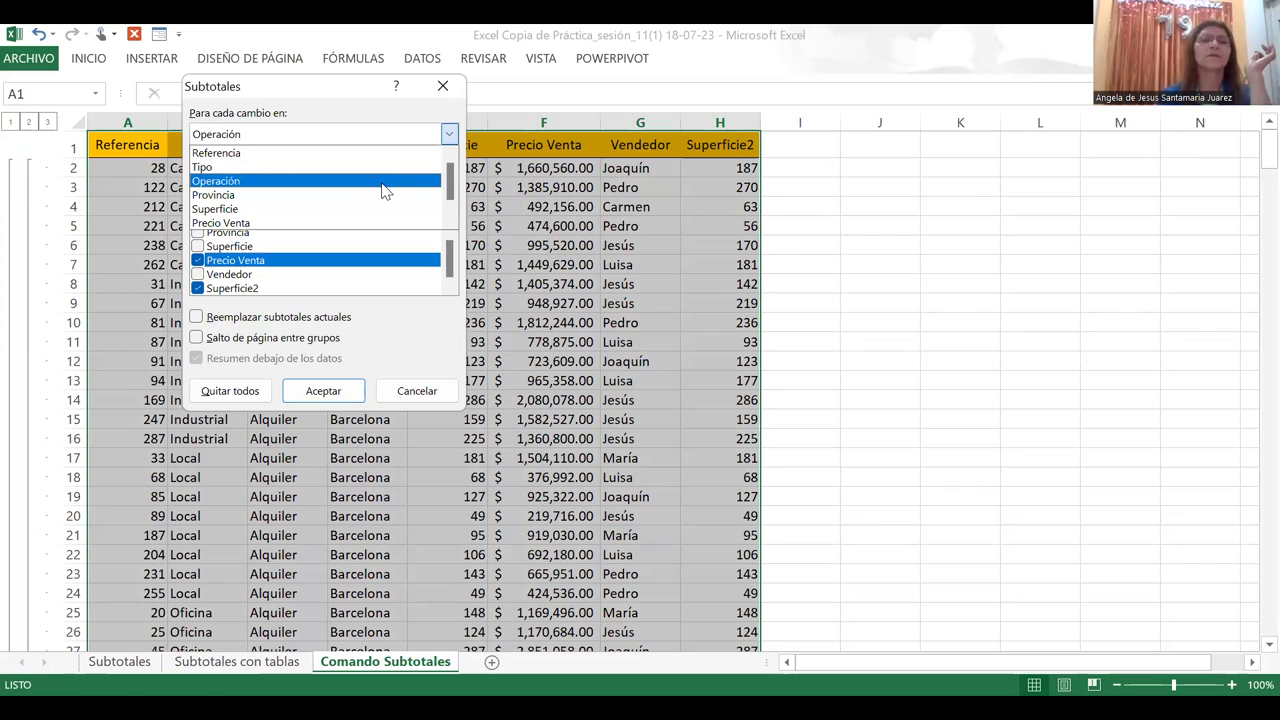
left_click(416, 192)
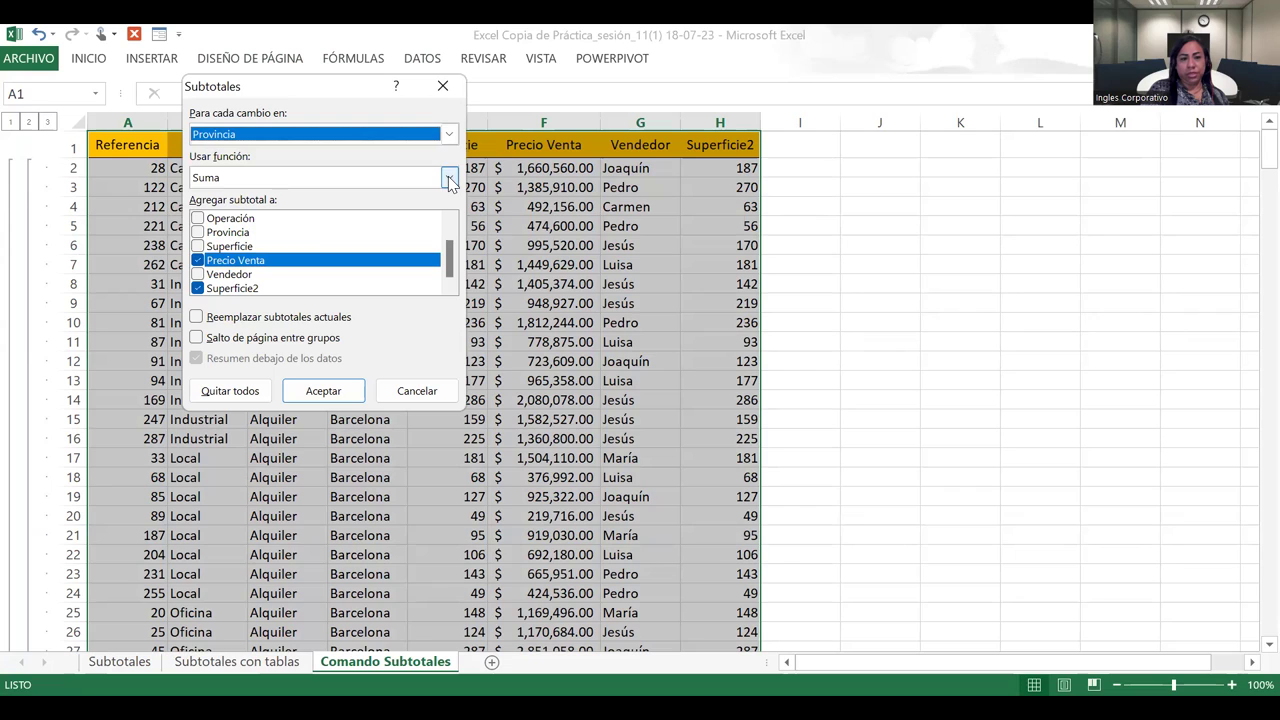
left_click(198, 288)
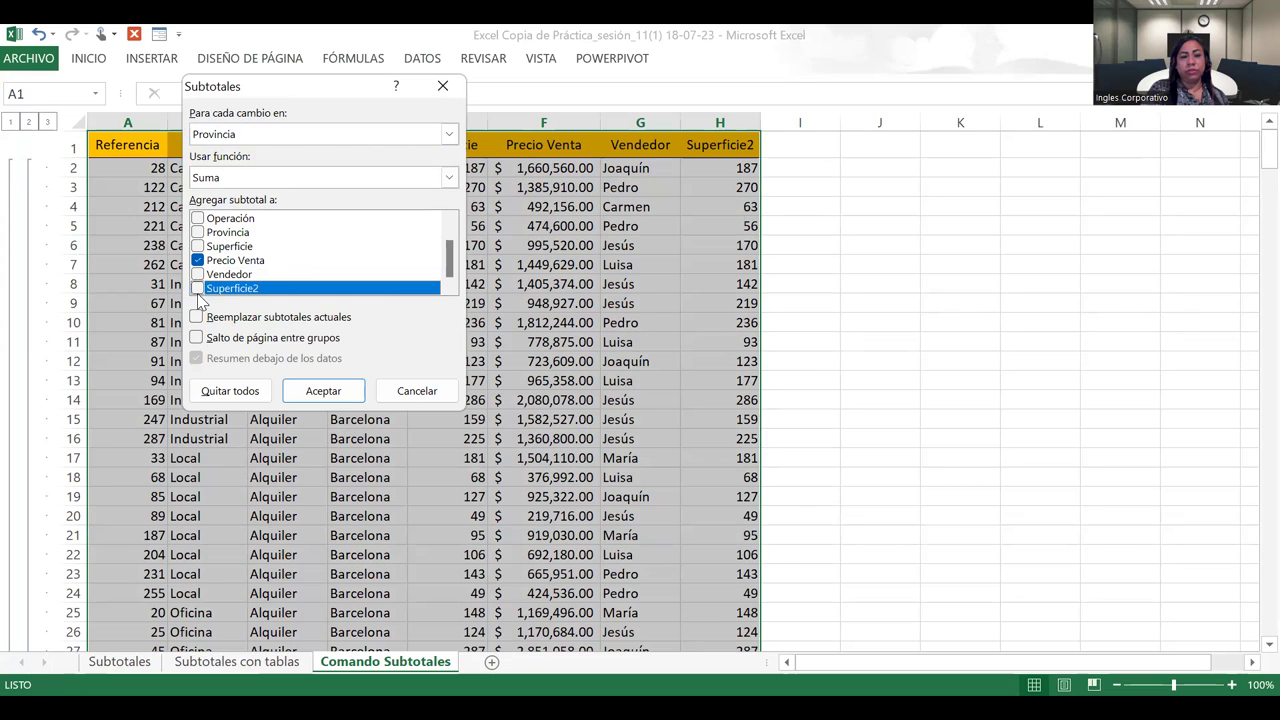
left_click(323, 392)
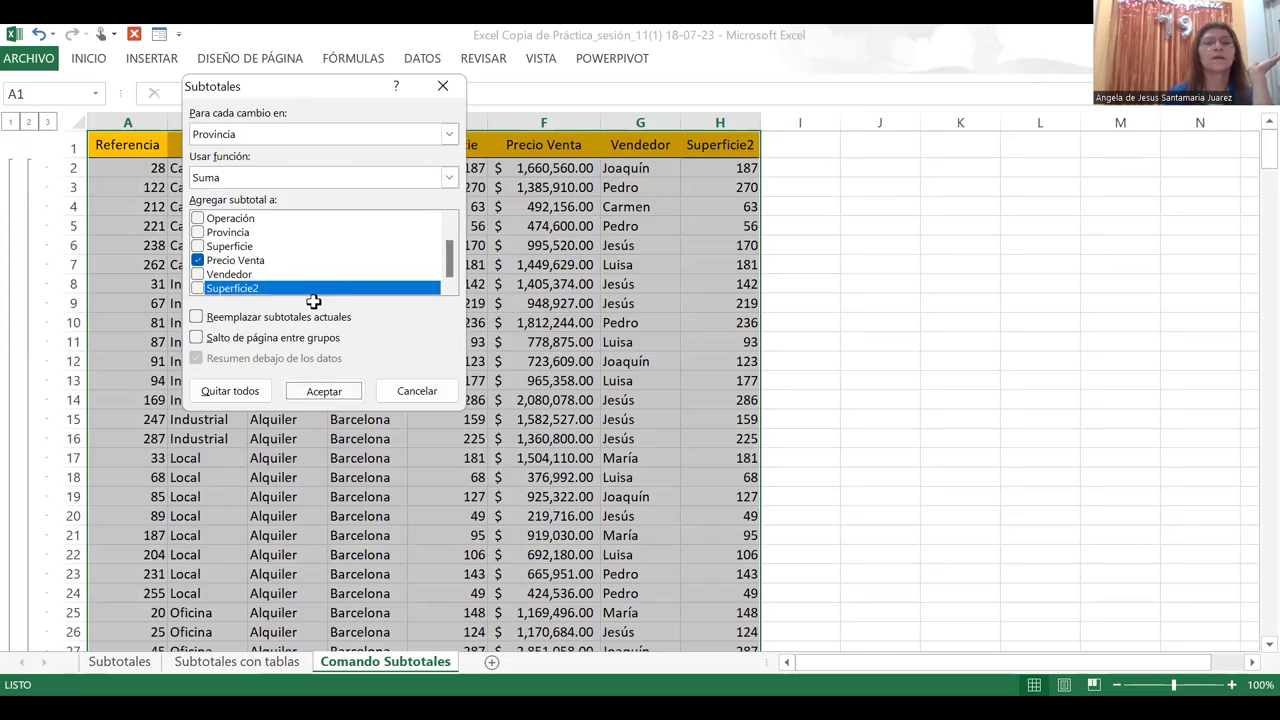
left_click(47, 123)
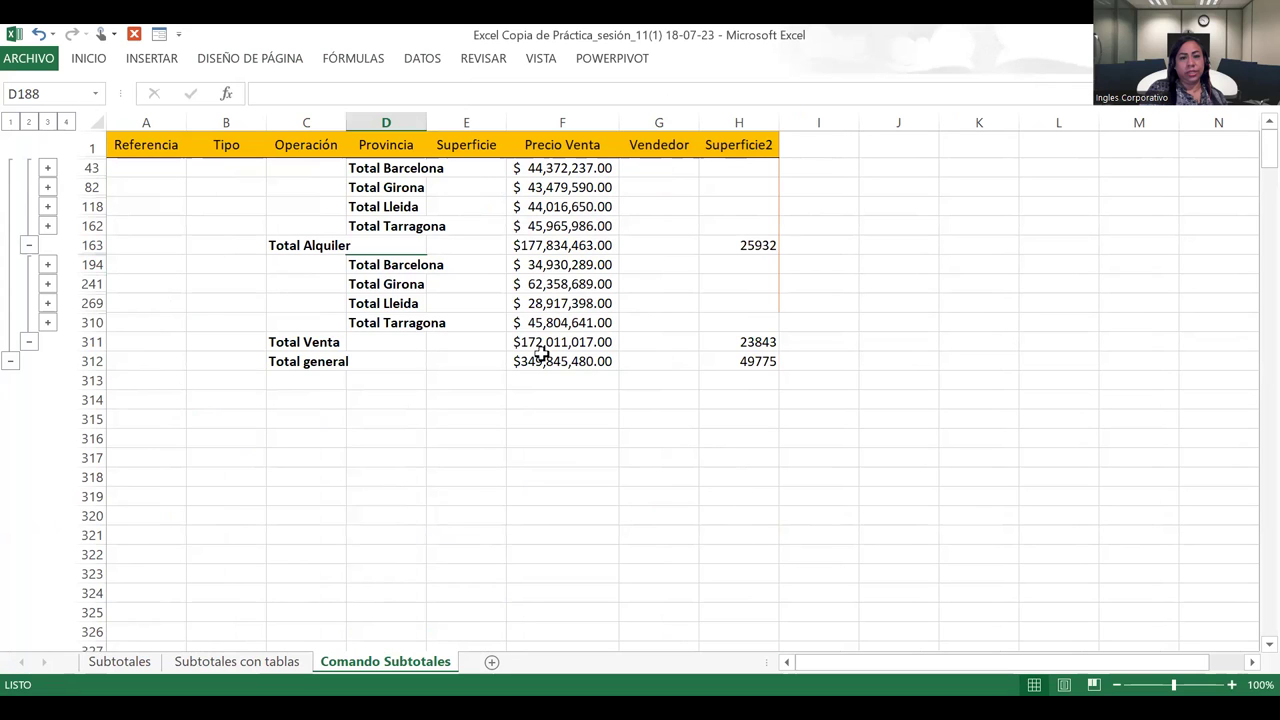
Scroll through the expanded detail rows of the original Práctica sesión 11 workbook
scroll(534, 333, "down", 1)
scroll(529, 337, "down", 1)
scroll(533, 296, "up", 1)
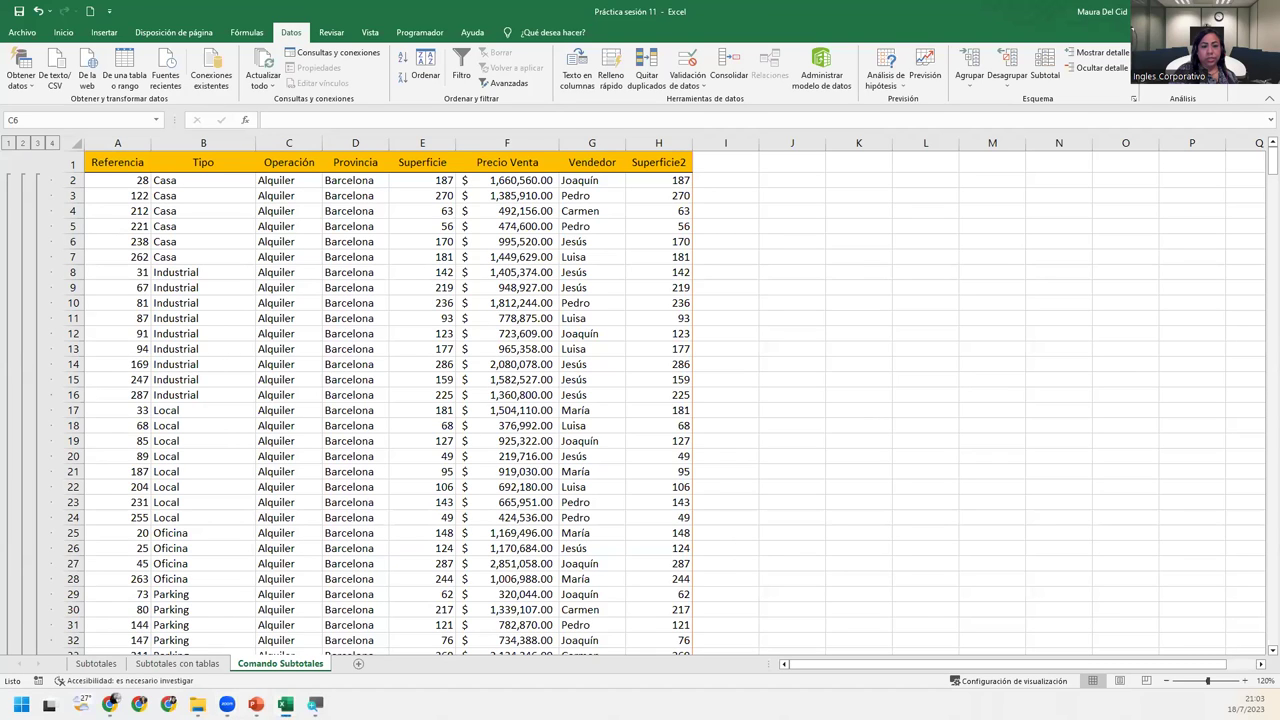
Select cell C6 and collapse to level 3, showing totals like Total Barcelona $44,372,237.00
left_click(276, 241)
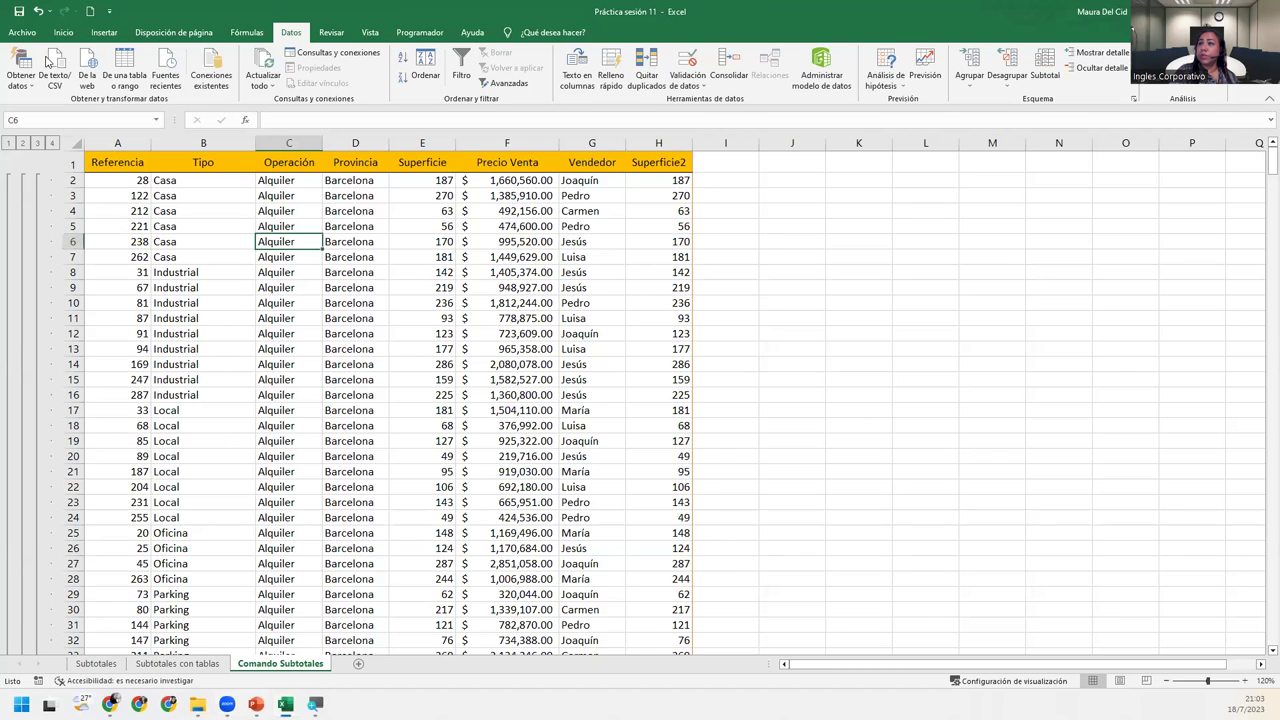
left_click(37, 144)
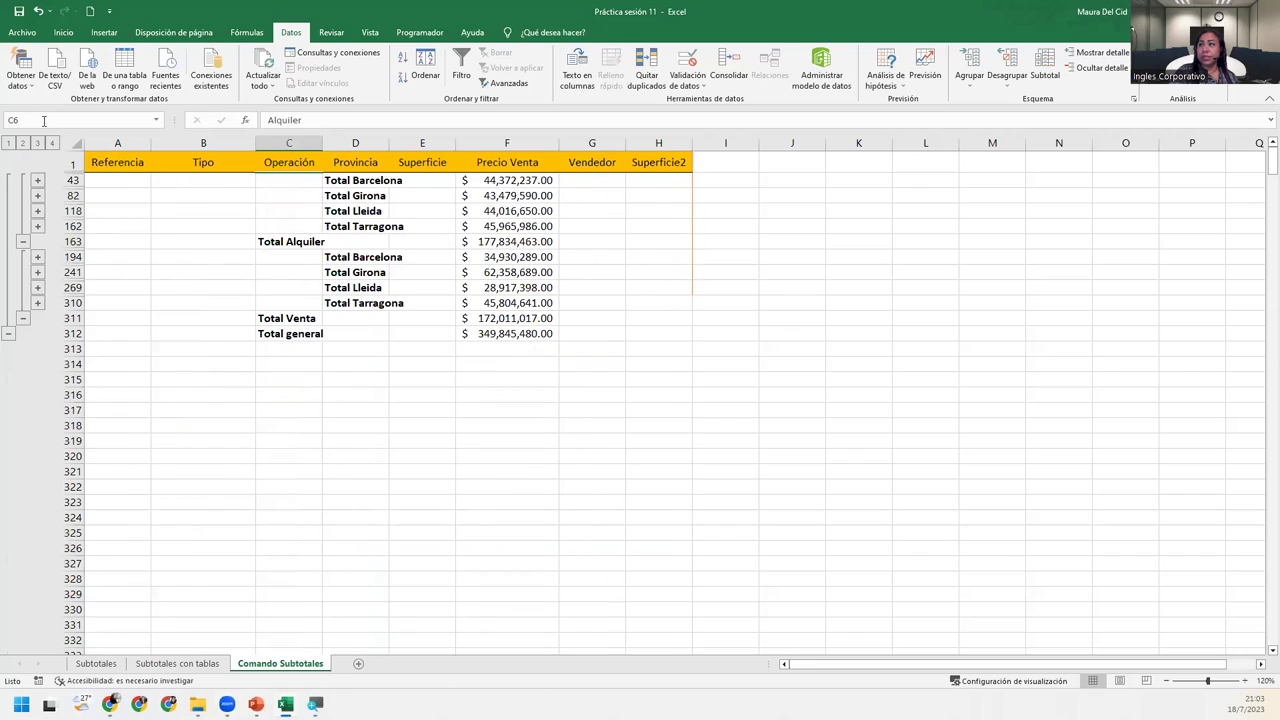